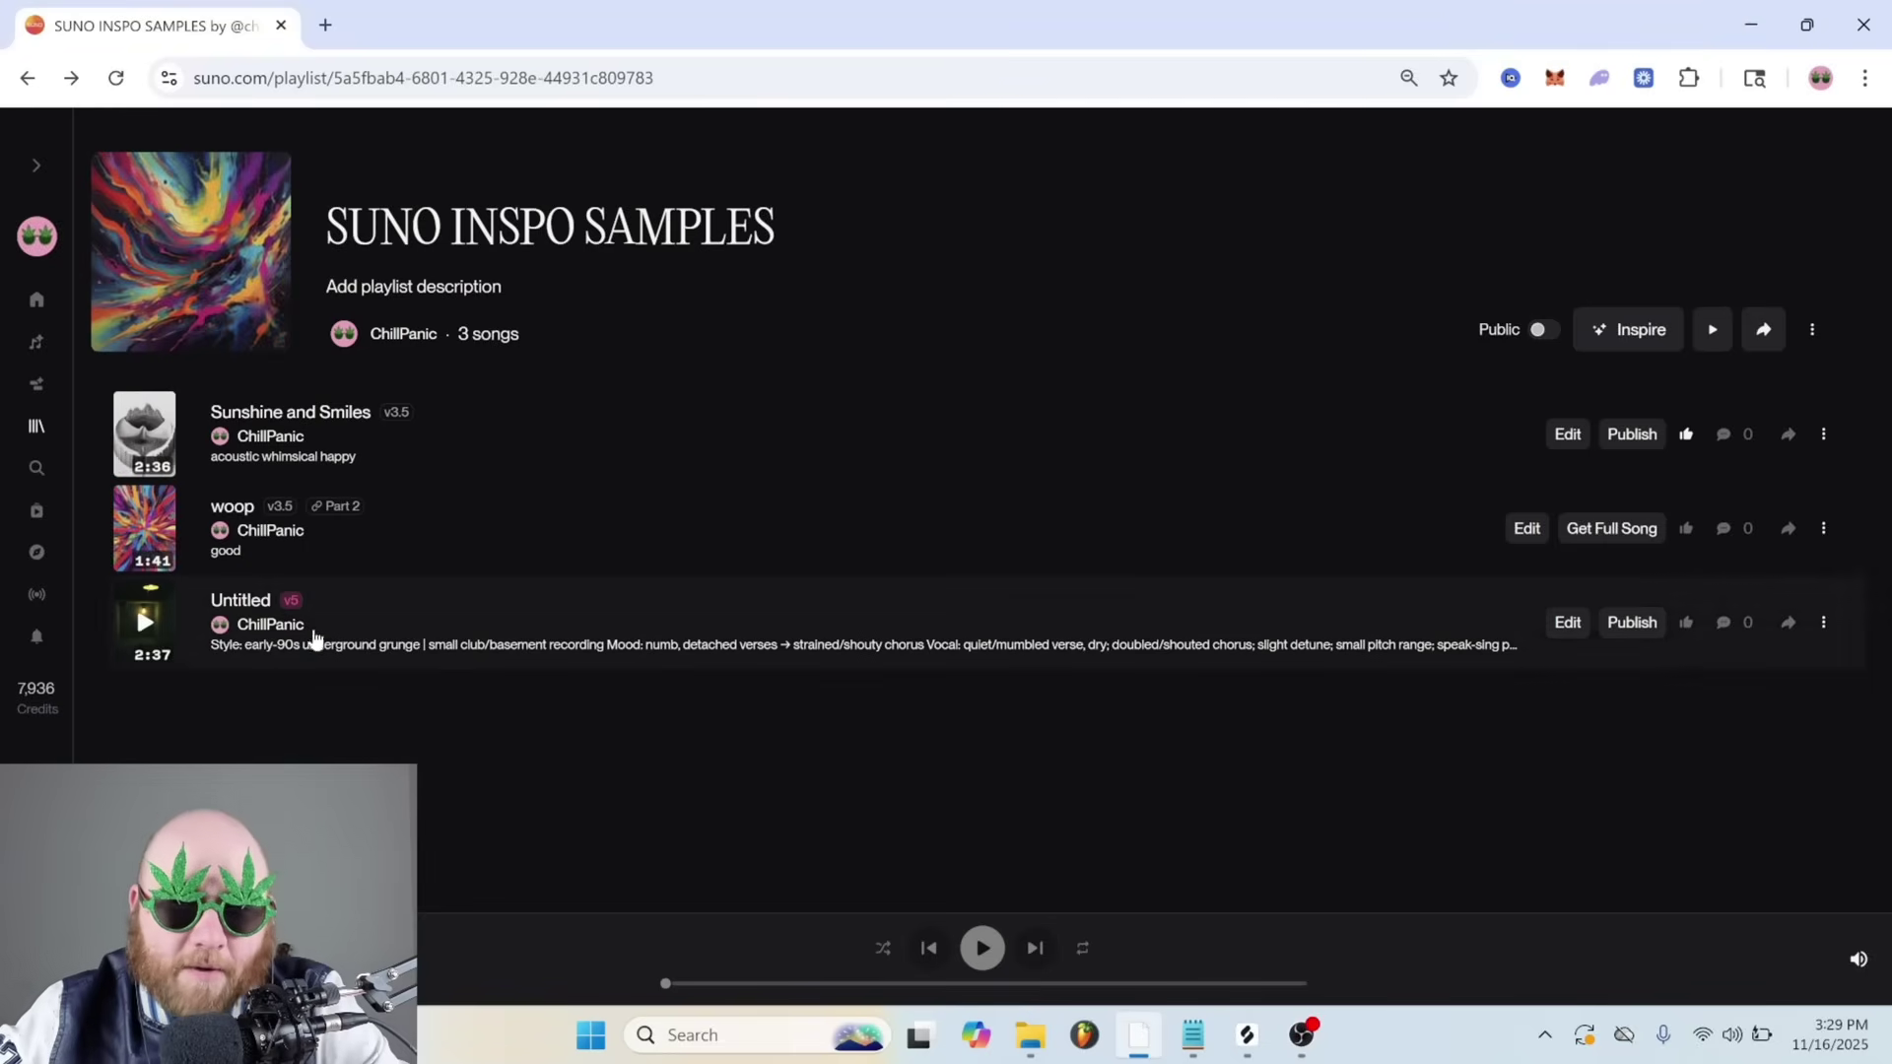
Play the Untitled grunge song in the SUNO INSPO SAMPLES playlist and download its audio
{"action": "left_click", "coordinate": [143, 624]}
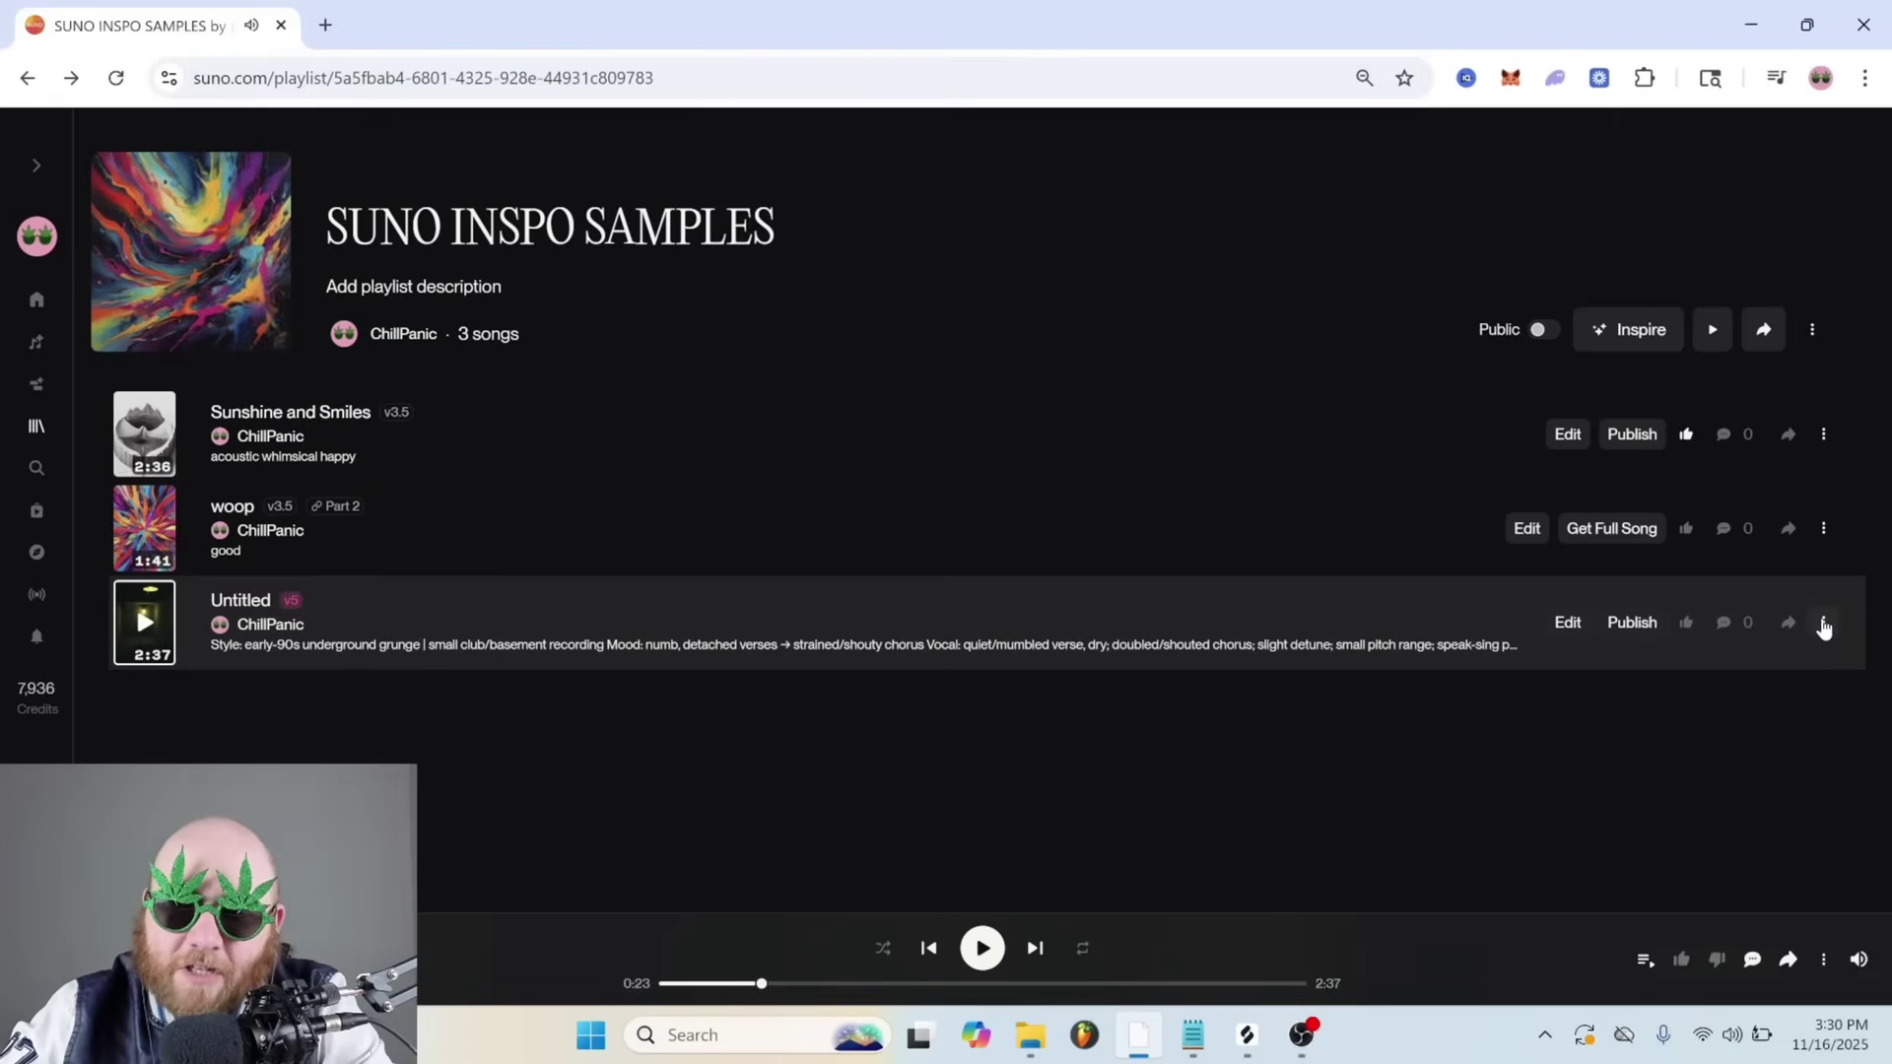
{"action": "left_click", "coordinate": [1823, 624]}
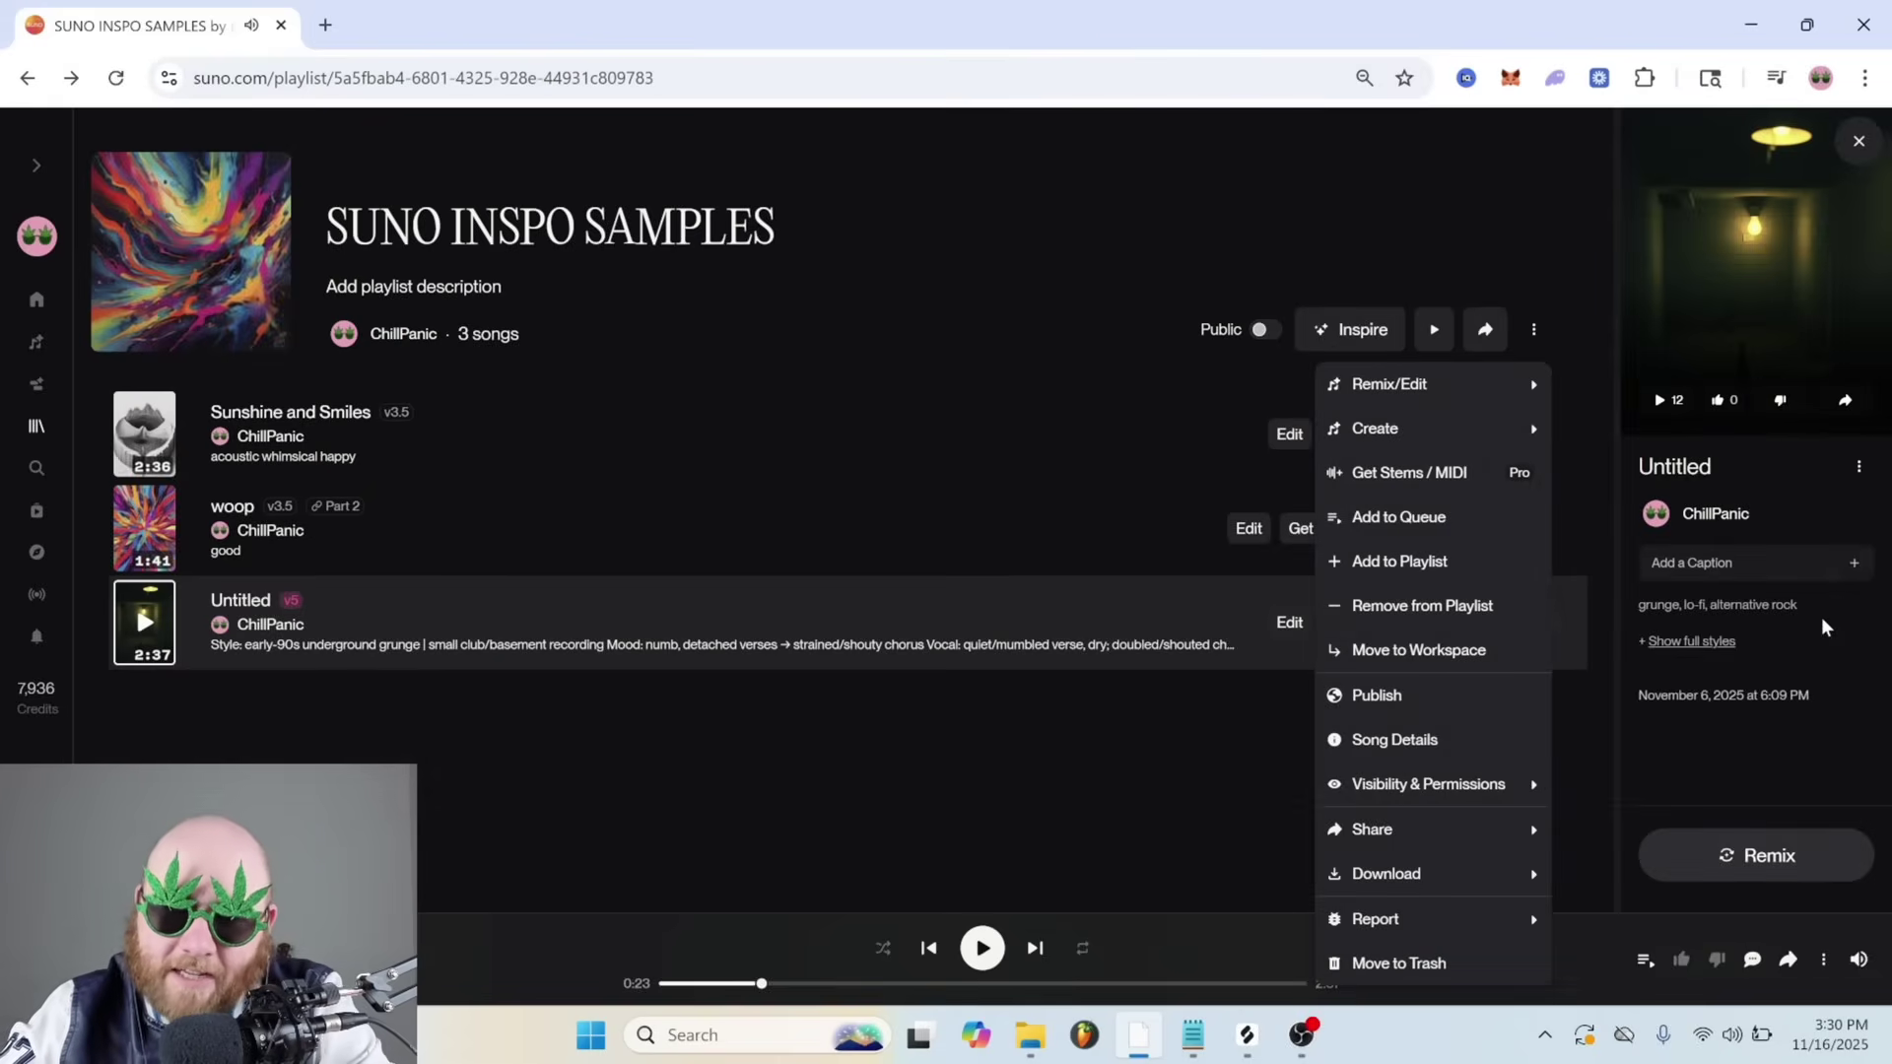
{"action": "mouse_move", "coordinate": [1384, 892]}
{"action": "left_click", "coordinate": [1616, 919]}
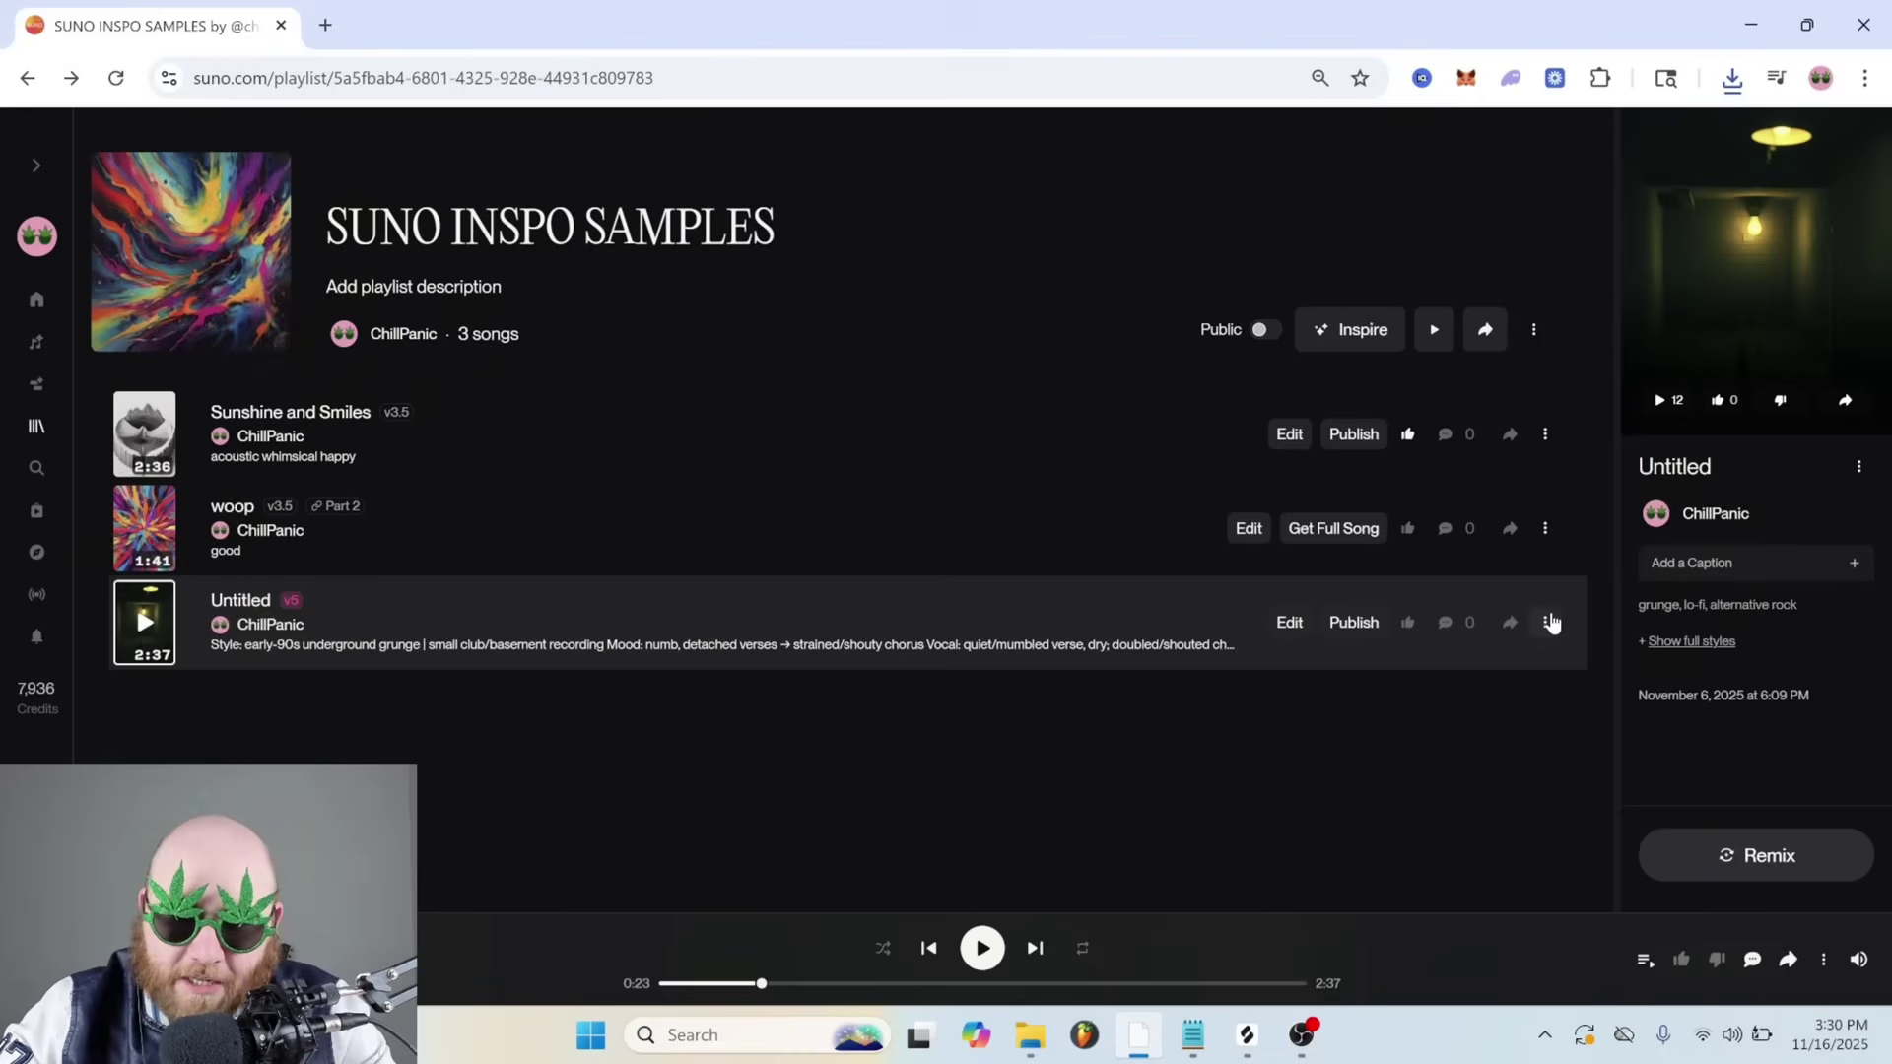
Extract all detected stems from the Untitled song and download all of them as WAV
{"action": "left_click", "coordinate": [1546, 622]}
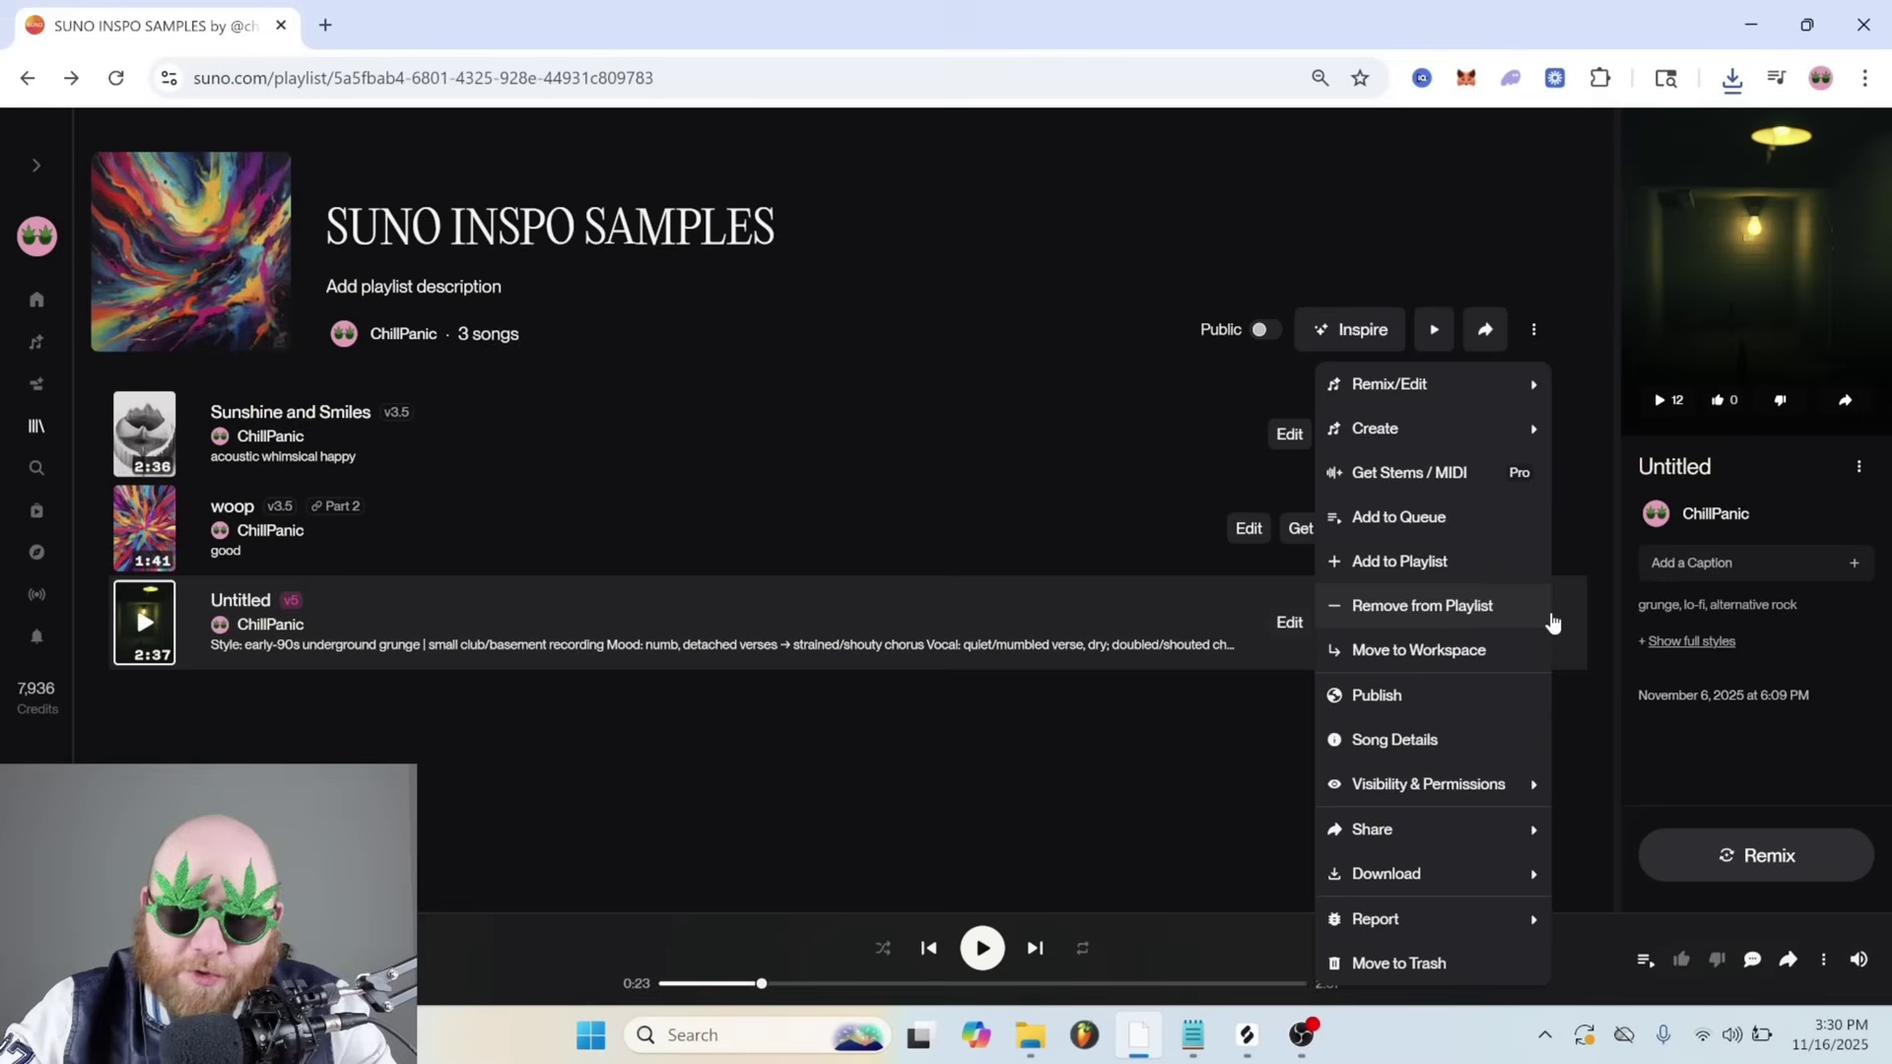
{"action": "left_click", "coordinate": [1464, 472]}
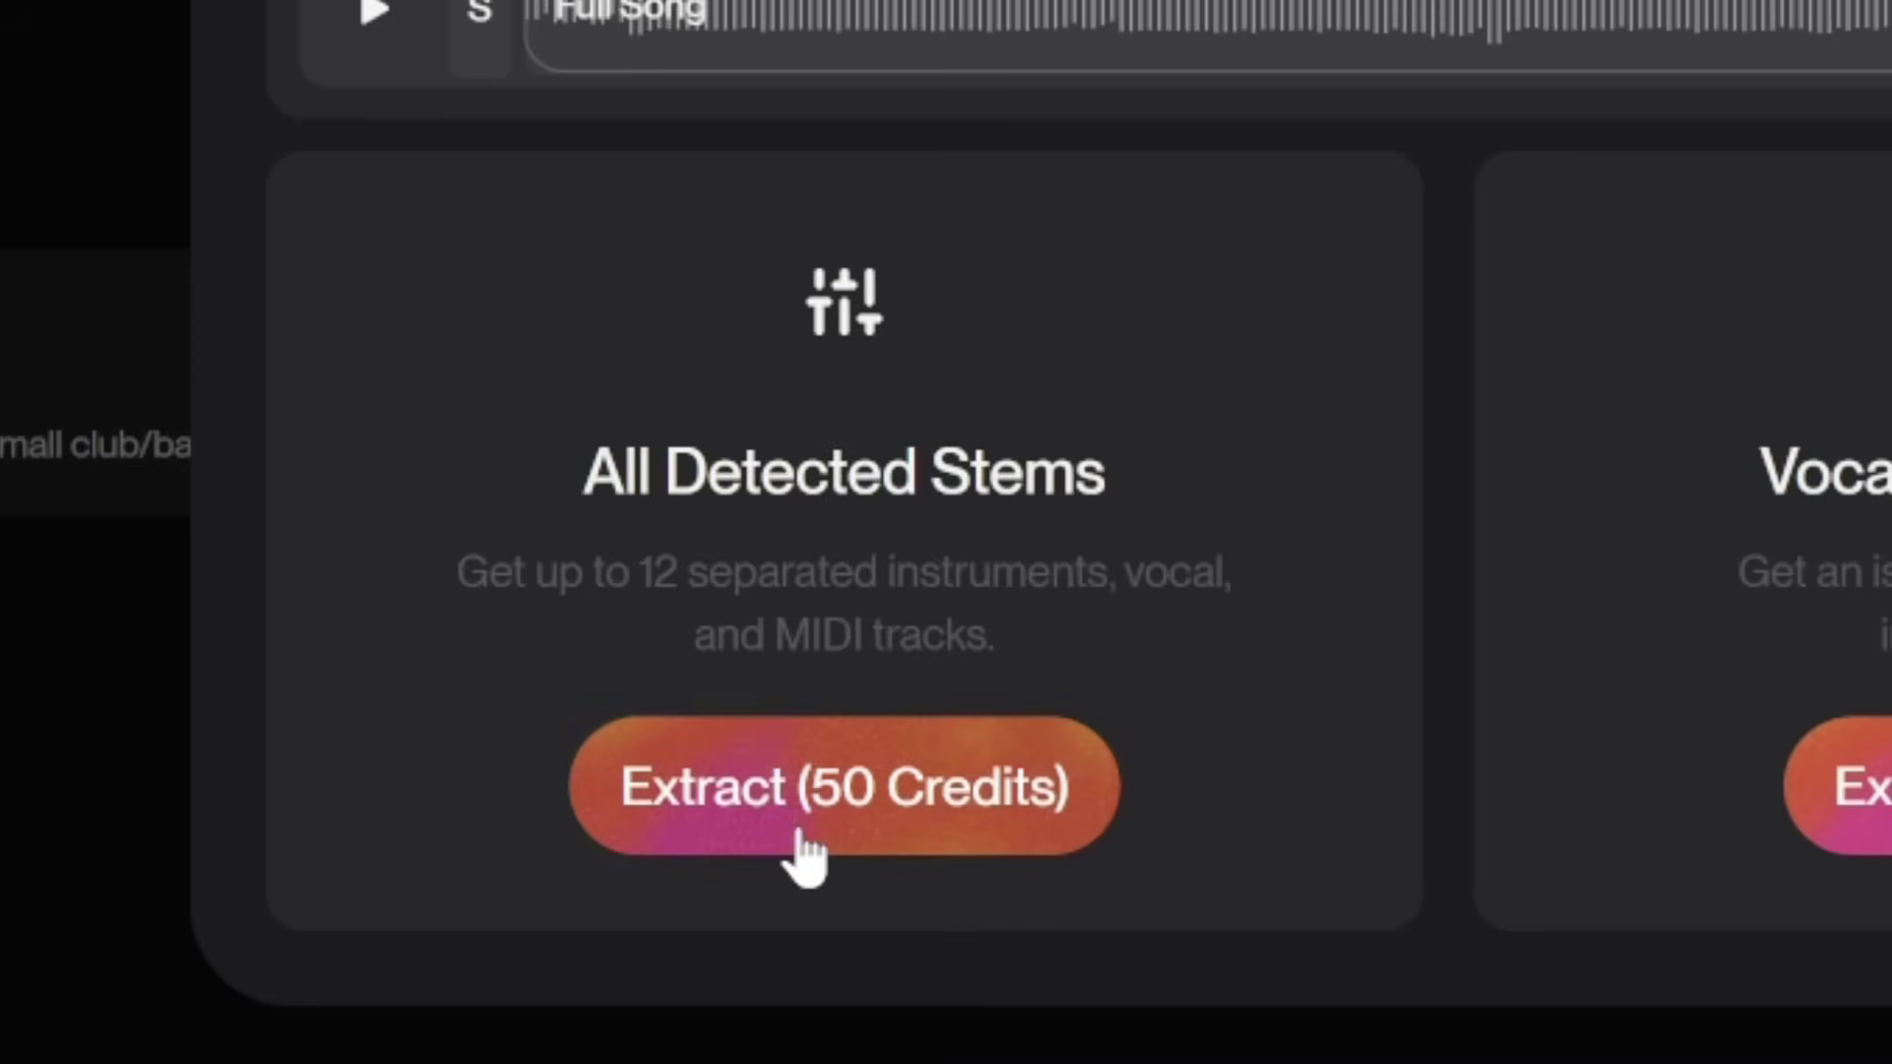
{"action": "left_click", "coordinate": [717, 784]}
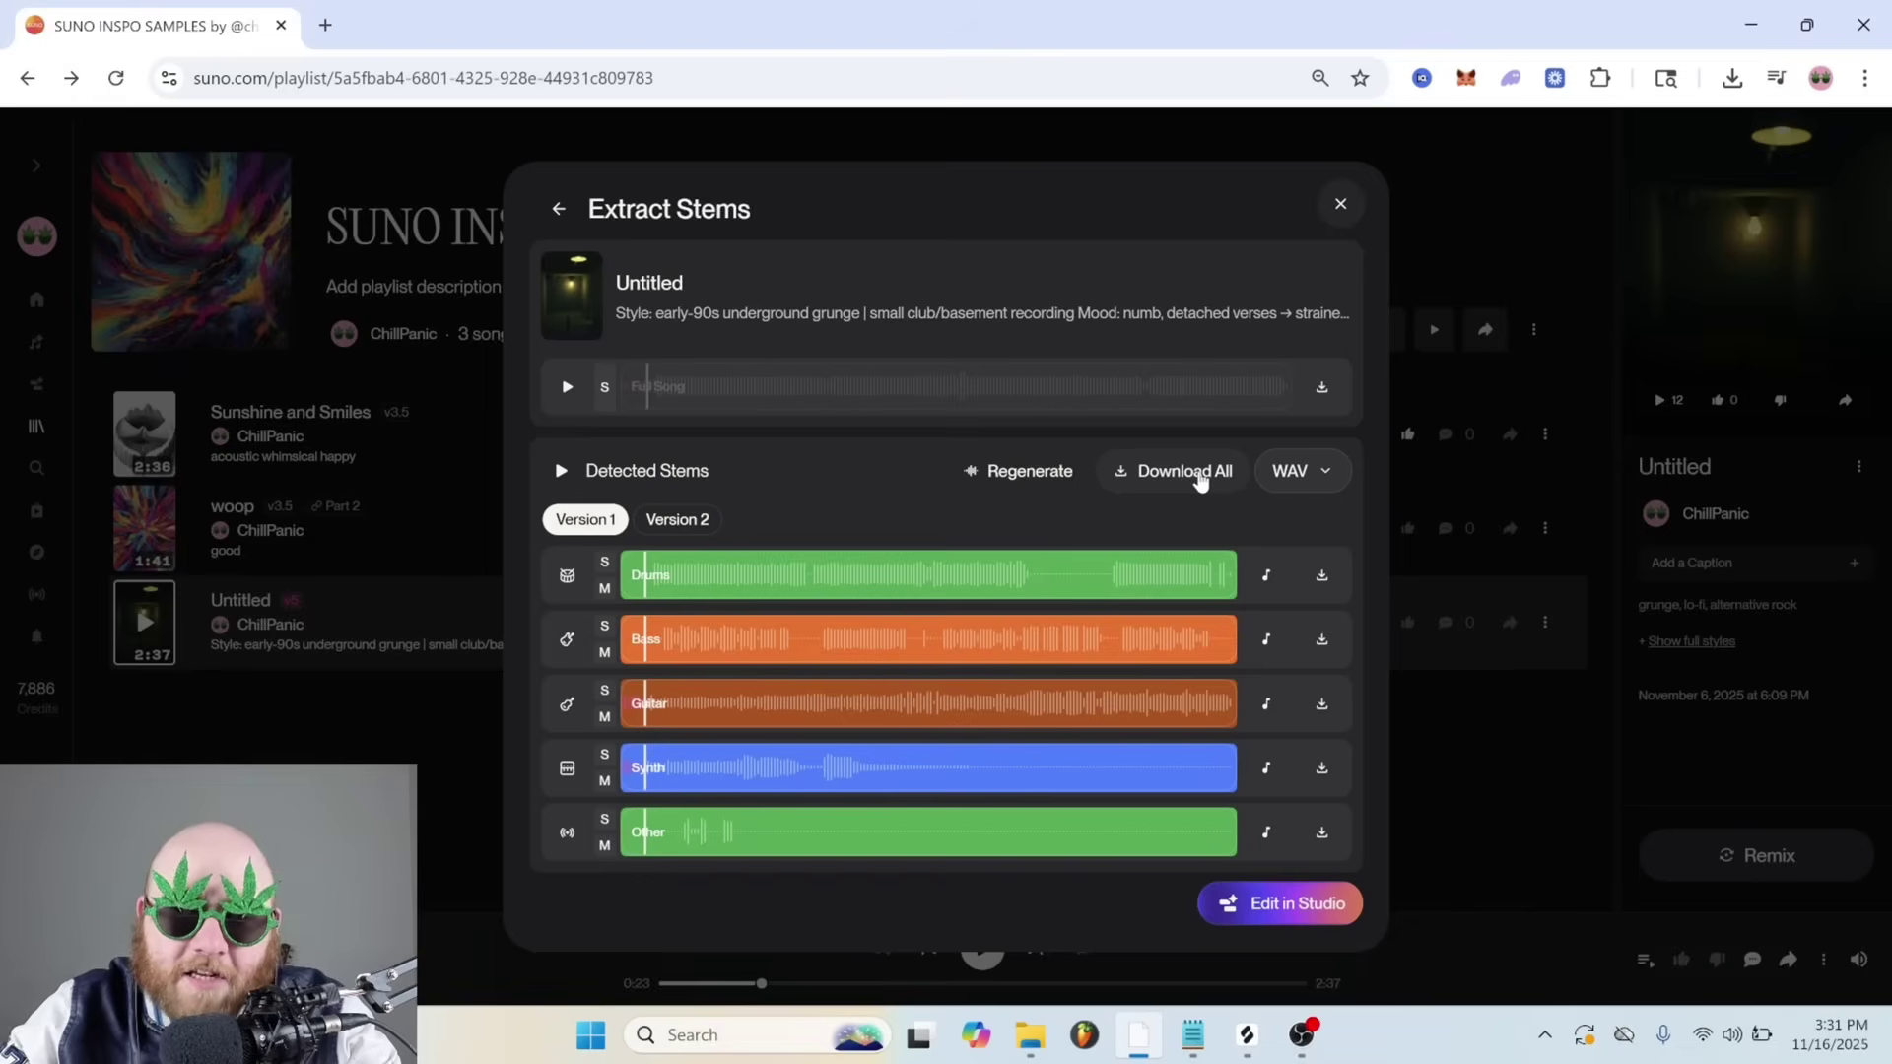
{"action": "left_click", "coordinate": [1198, 474]}
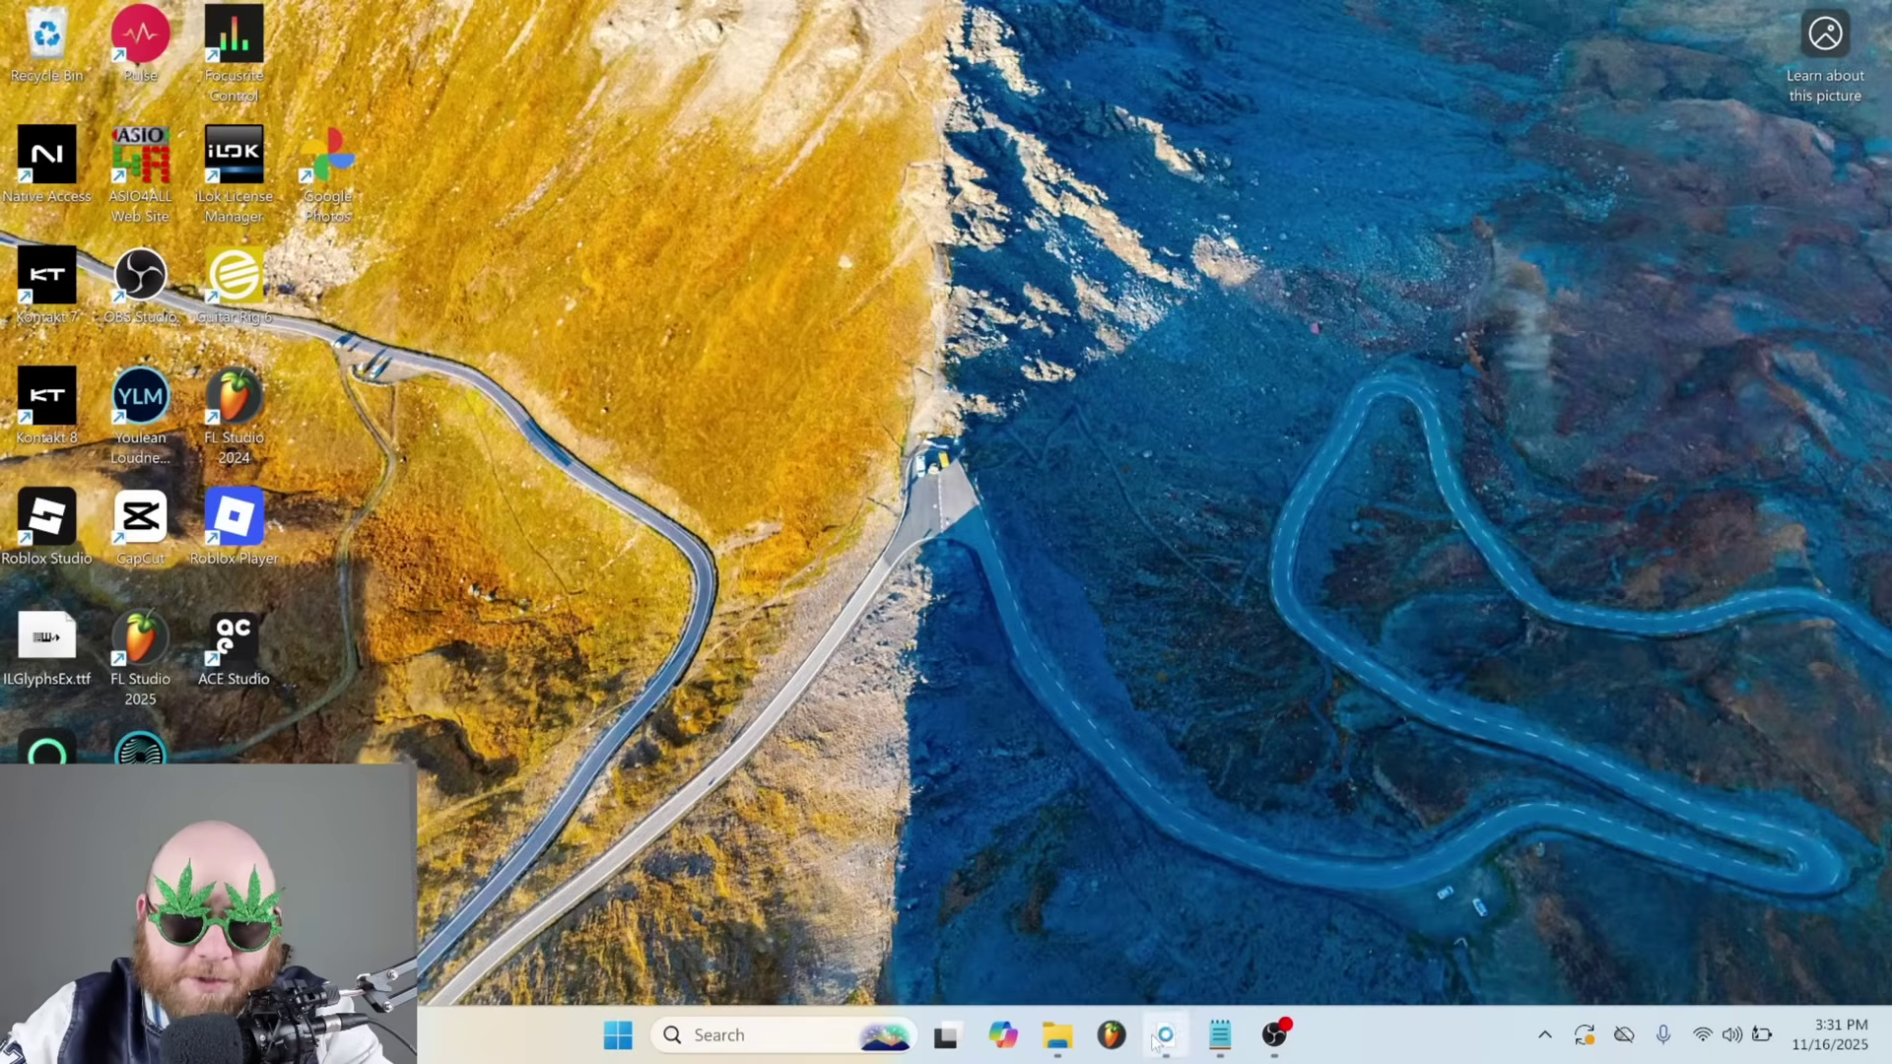
Switch to FL Studio and play the five imported stems from the start of the playlist to check their timing
{"action": "left_click", "coordinate": [1112, 1035]}
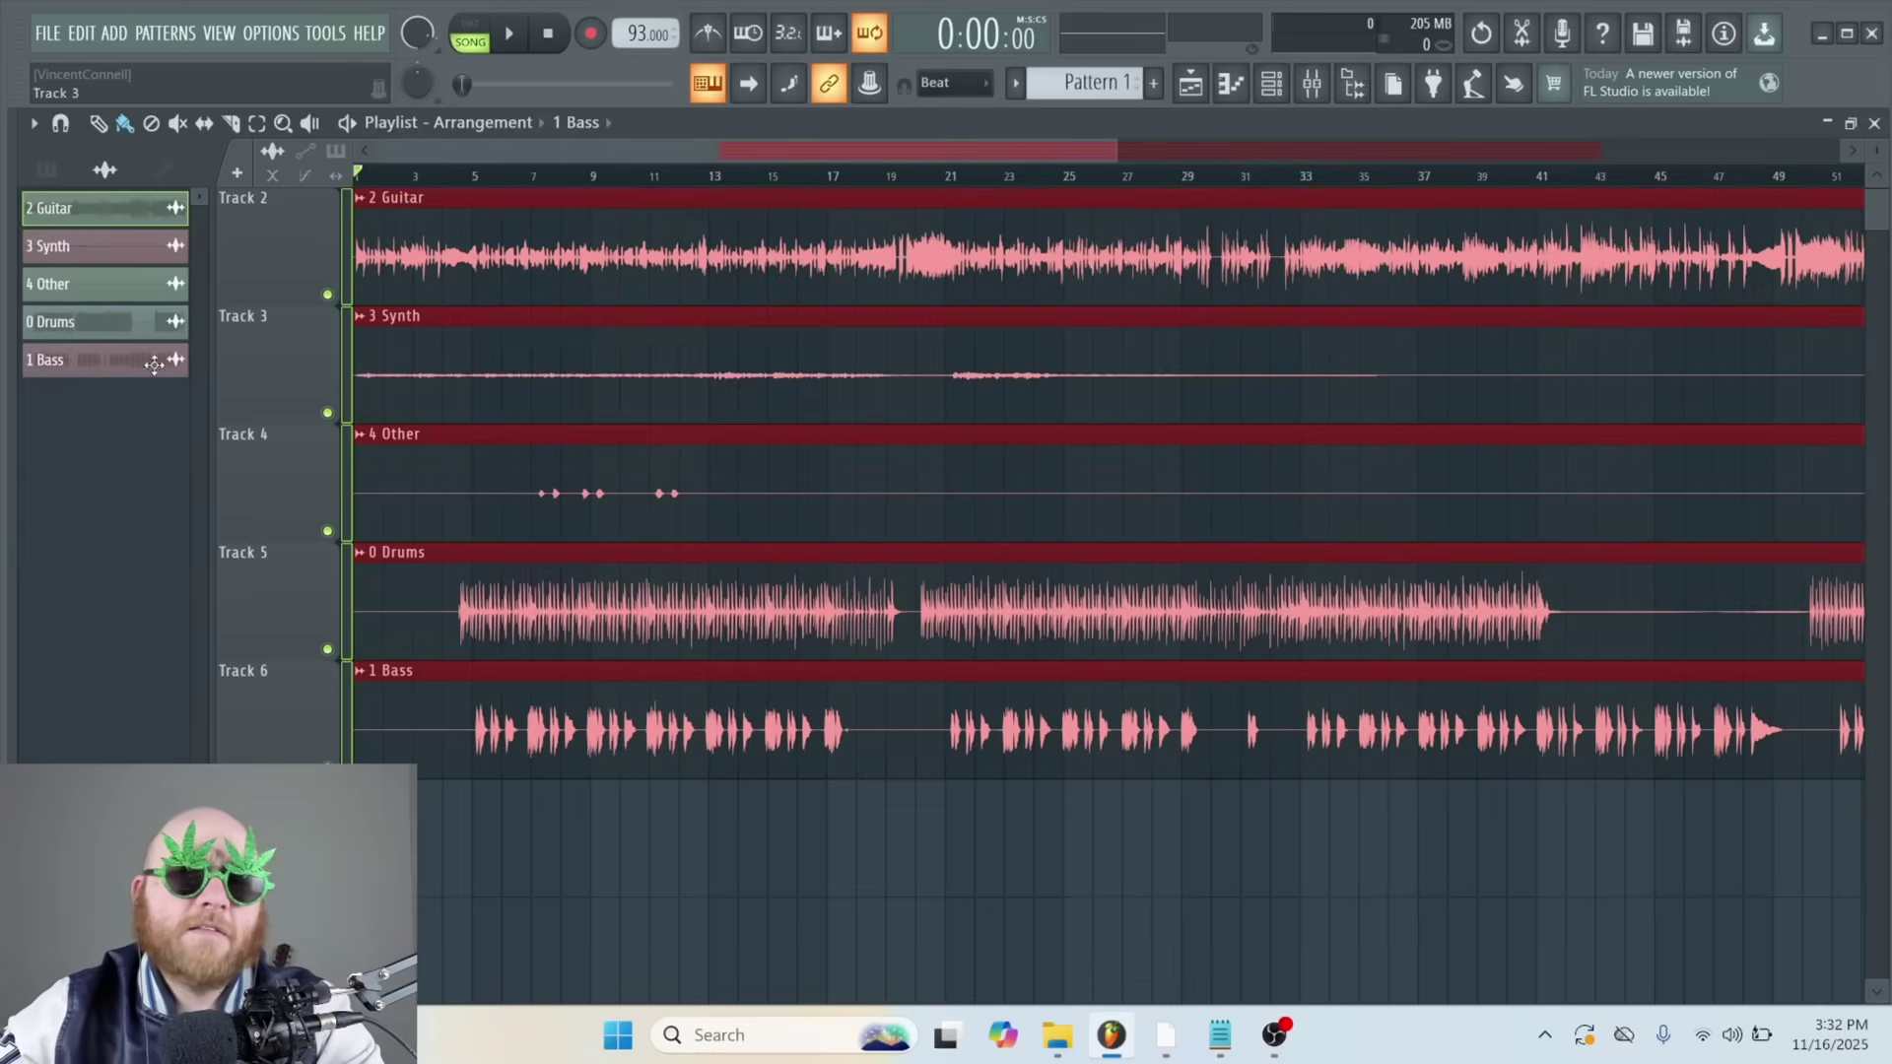
{"action": "left_click", "coordinate": [346, 255]}
{"action": "left_click_drag", "start_coordinate": [1332, 151], "coordinate": [475, 163]}
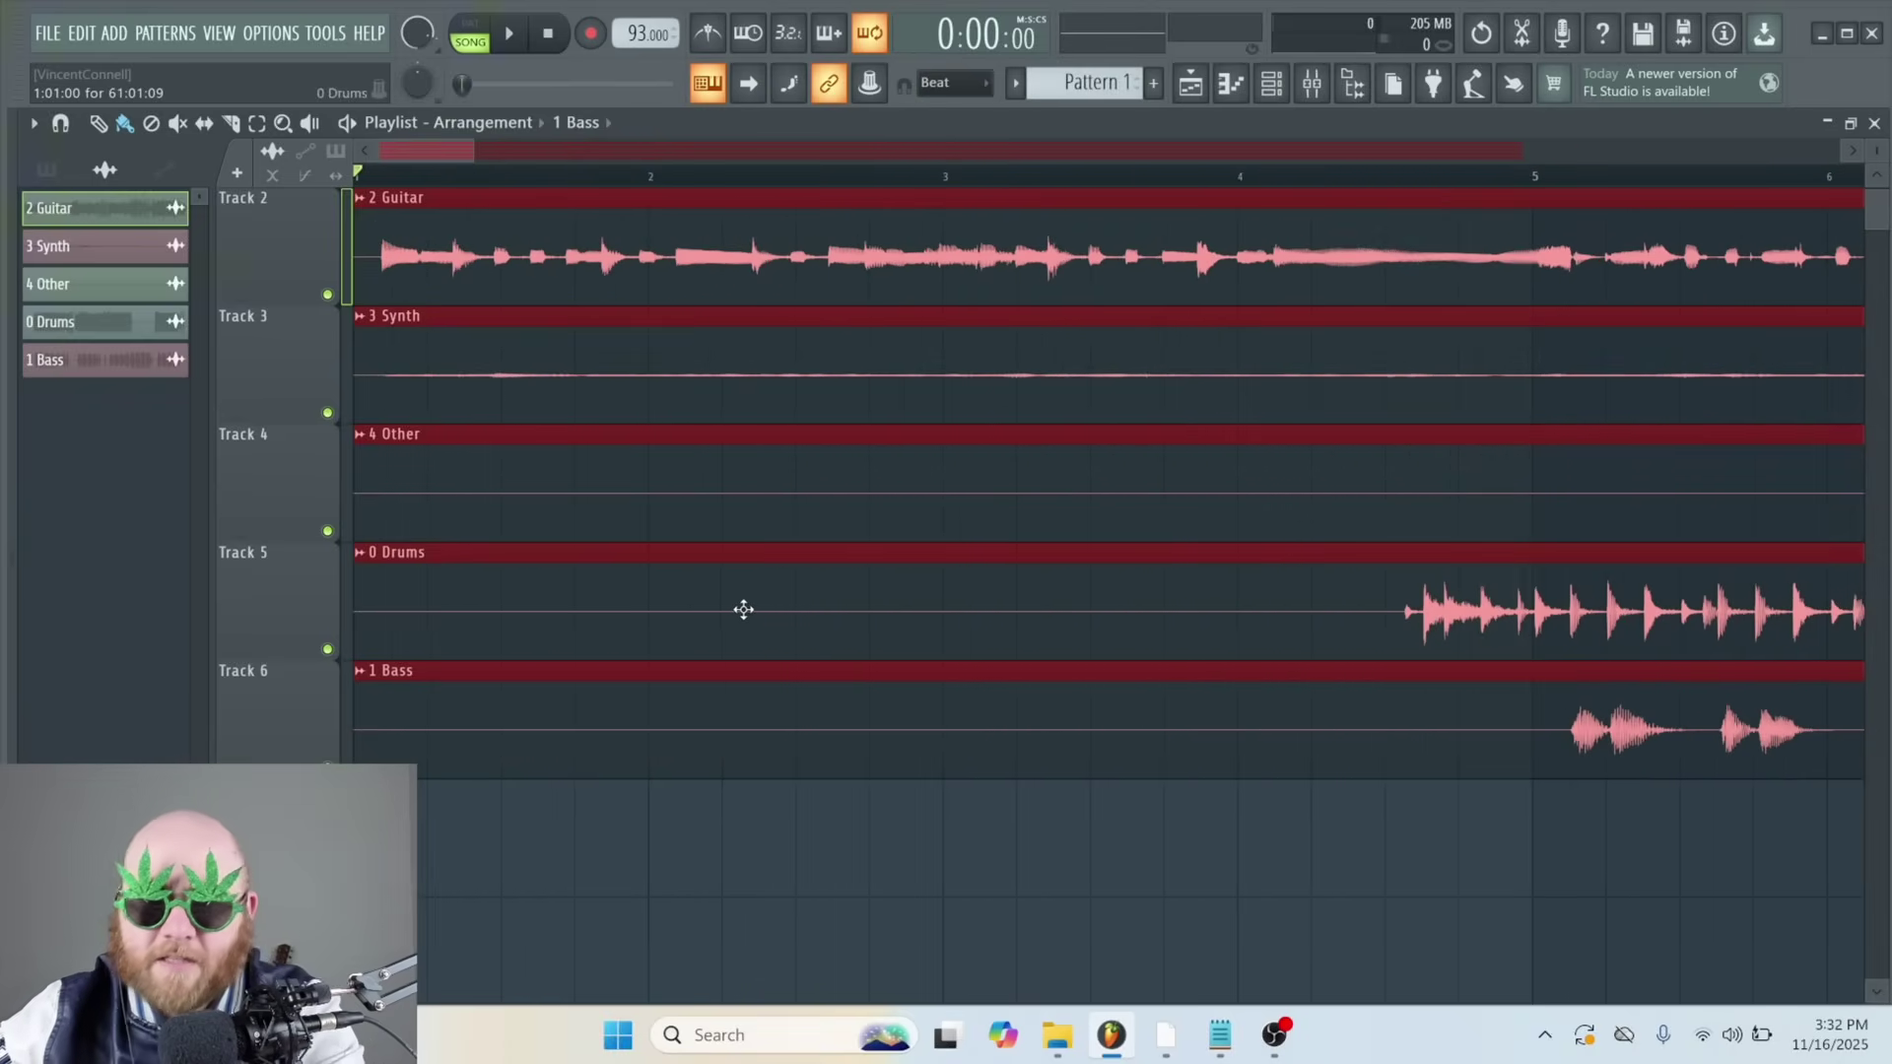
{"action": "scroll", "coordinate": [857, 607], "scroll_direction": "up", "scroll_amount": 1}
{"action": "left_click_drag", "start_coordinate": [1877, 152], "coordinate": [1877, 170]}
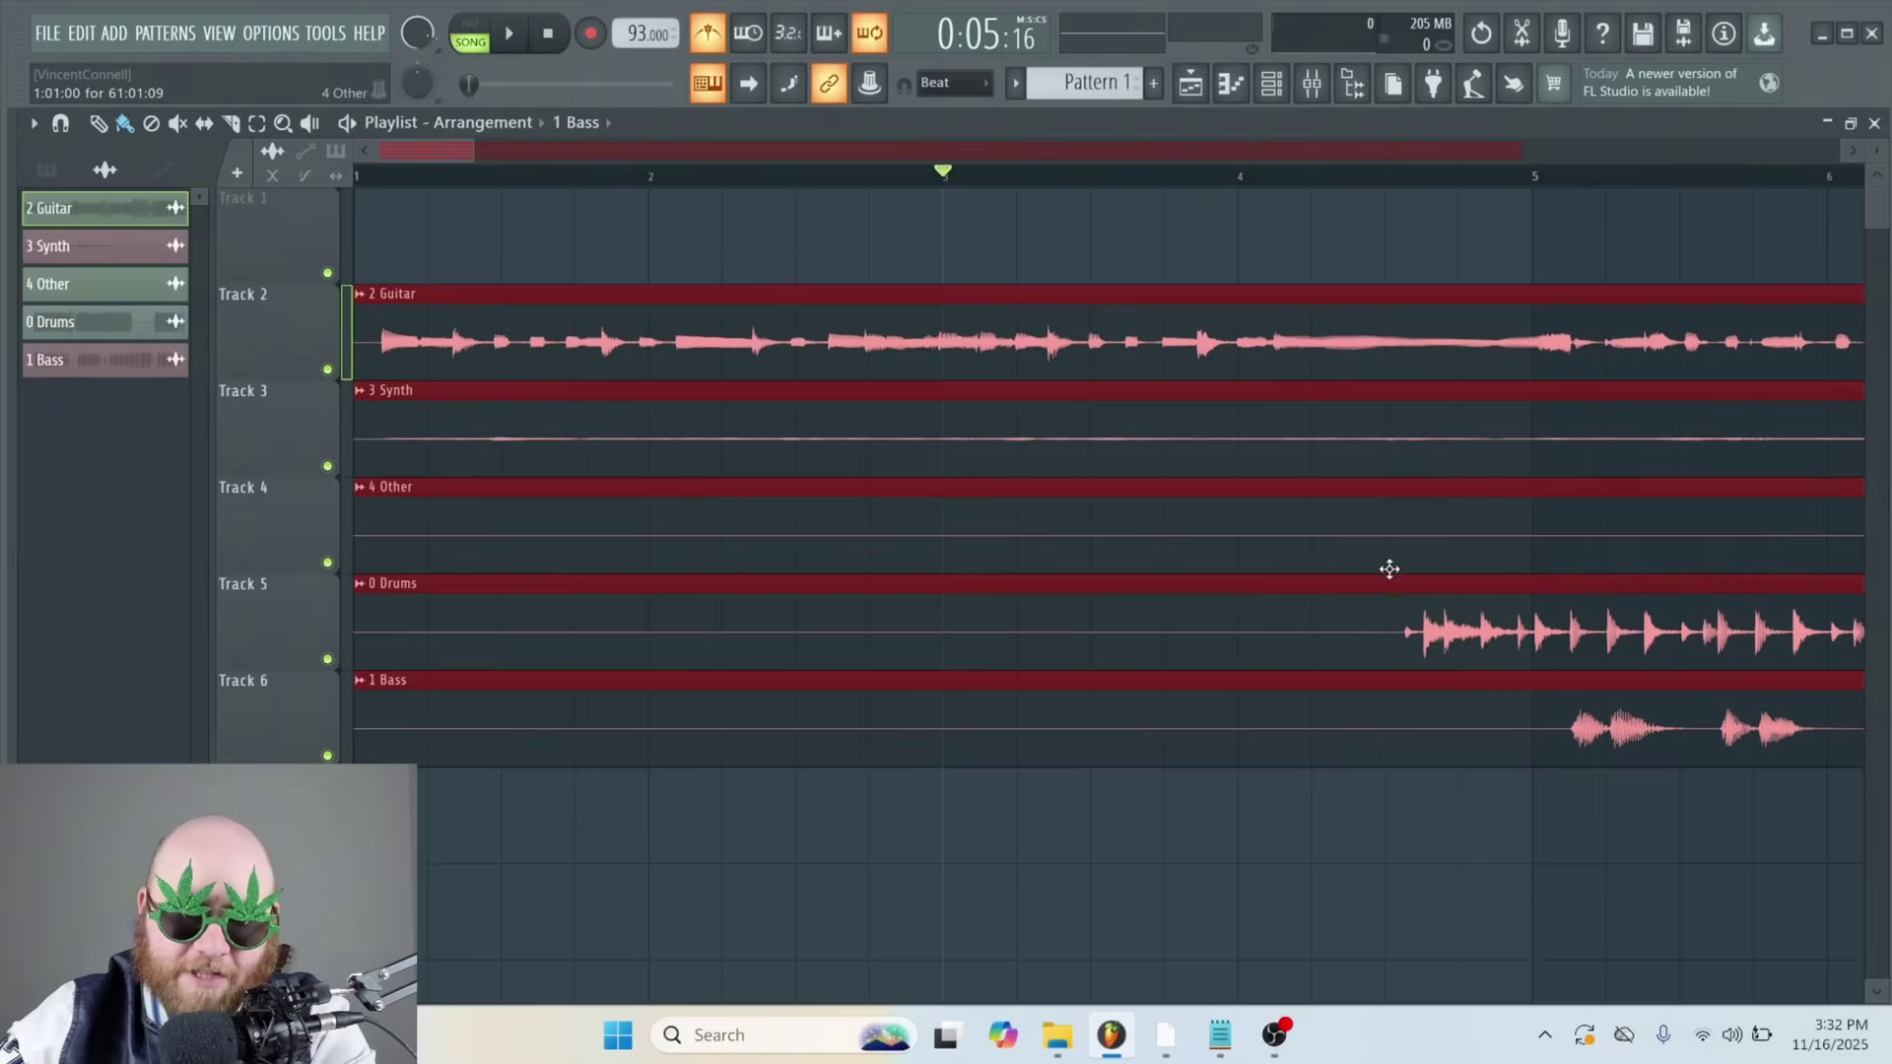
{"action": "key", "text": "space"}
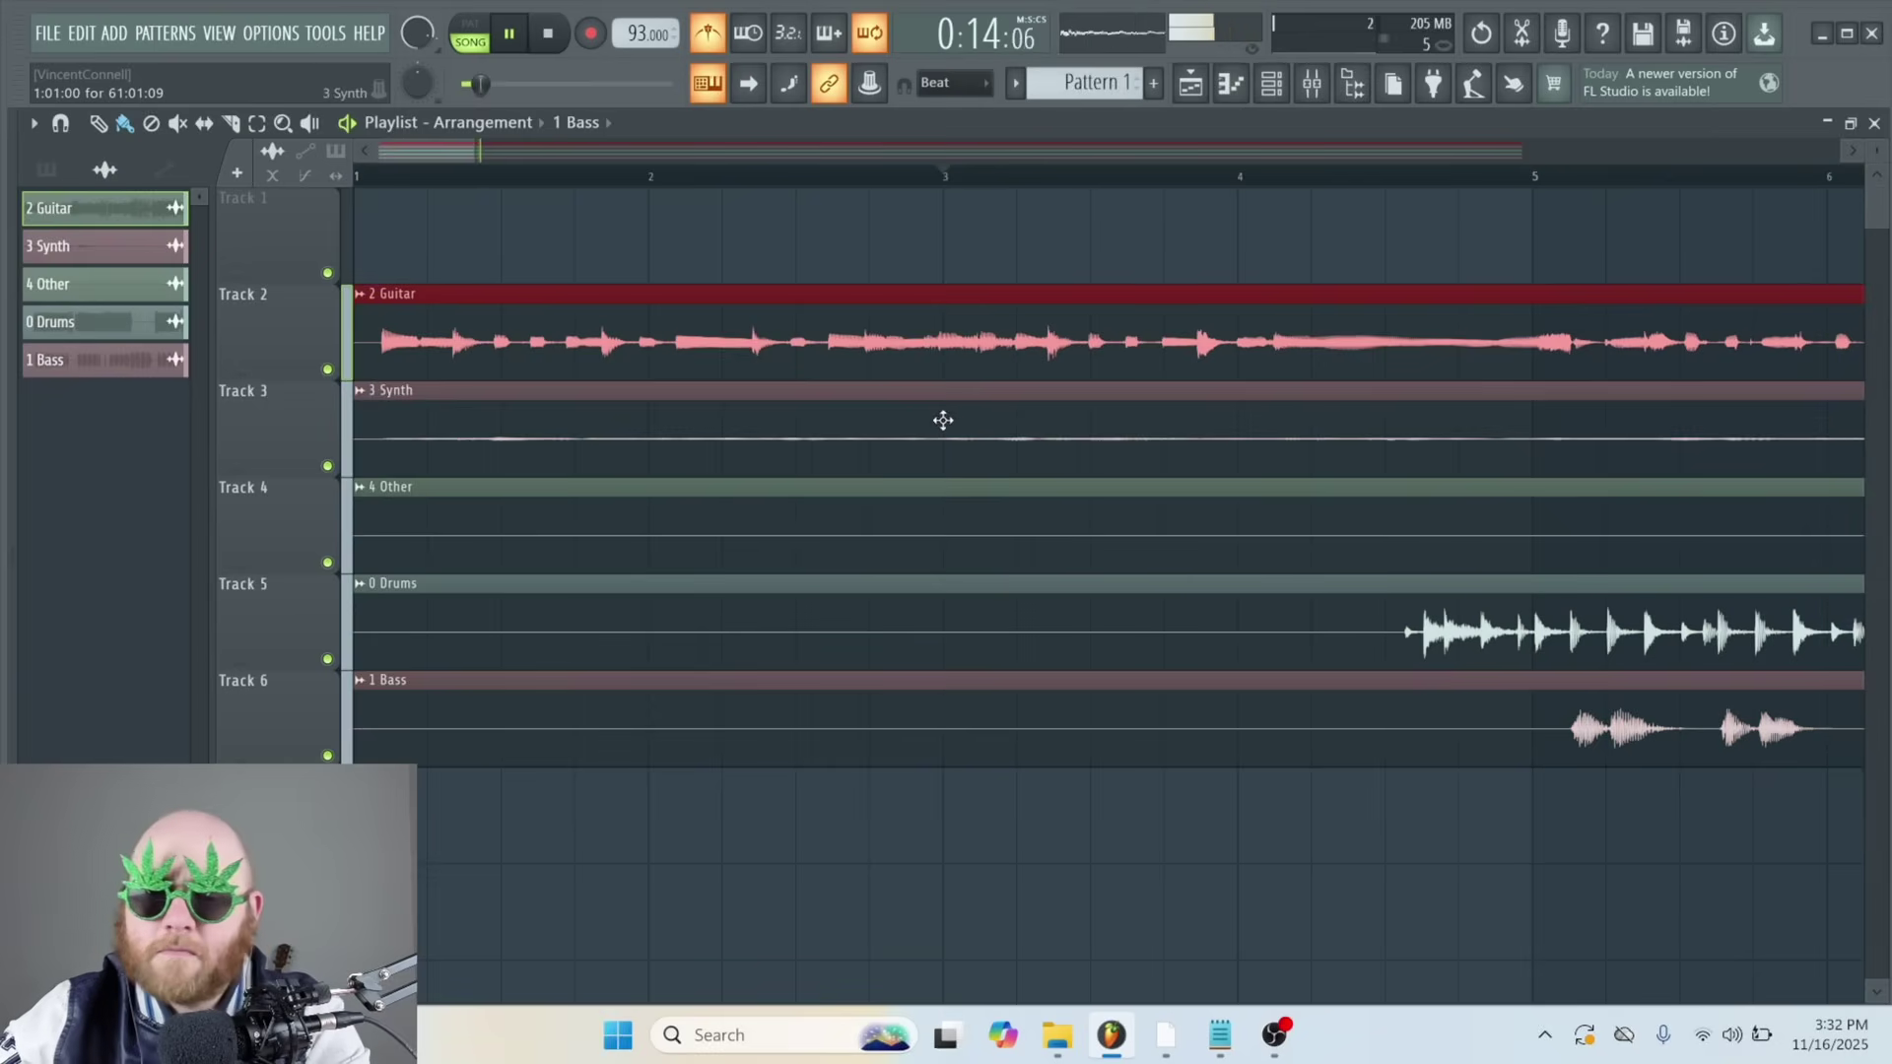
Select all five stem clips, set the snap to 1/4 beat and shift the clips together to line up with the grid
{"action": "left_click_drag", "start_coordinate": [1177, 866], "coordinate": [567, 286]}
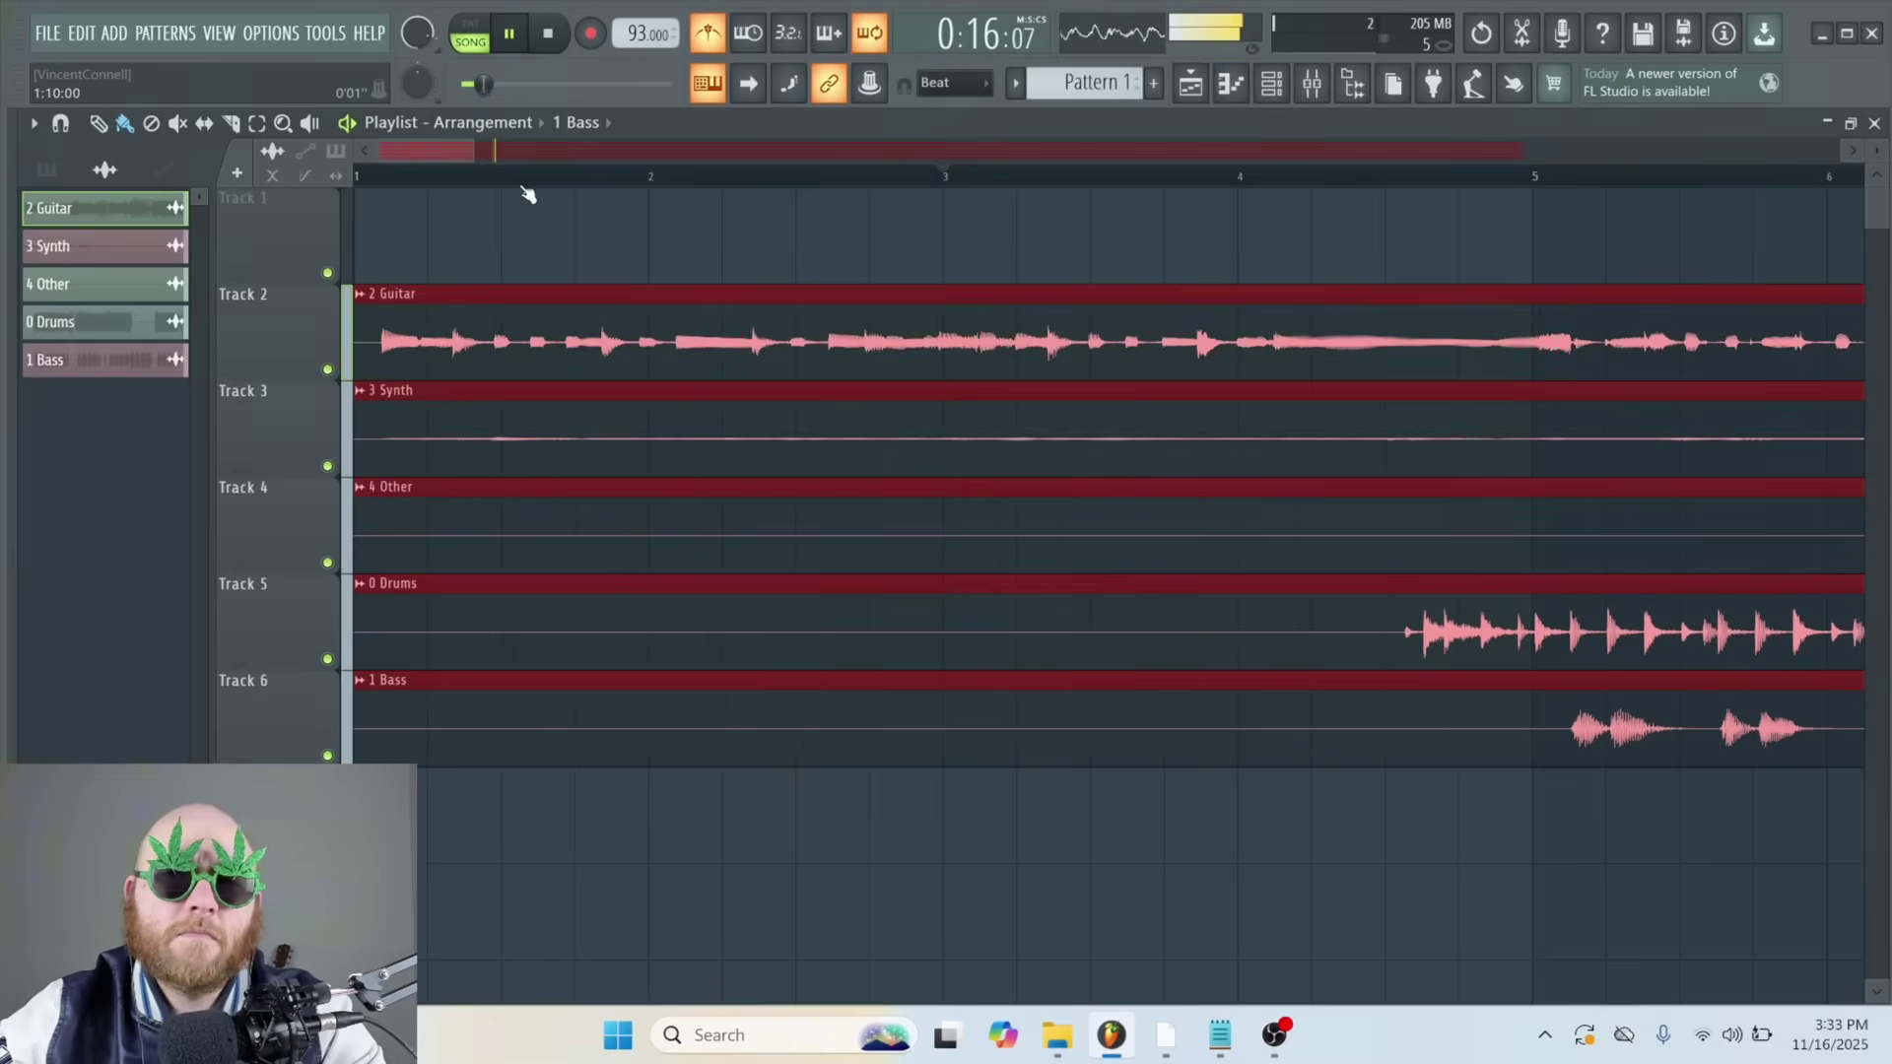
{"action": "key", "text": "space"}
{"action": "left_click_drag", "start_coordinate": [477, 142], "coordinate": [399, 155]}
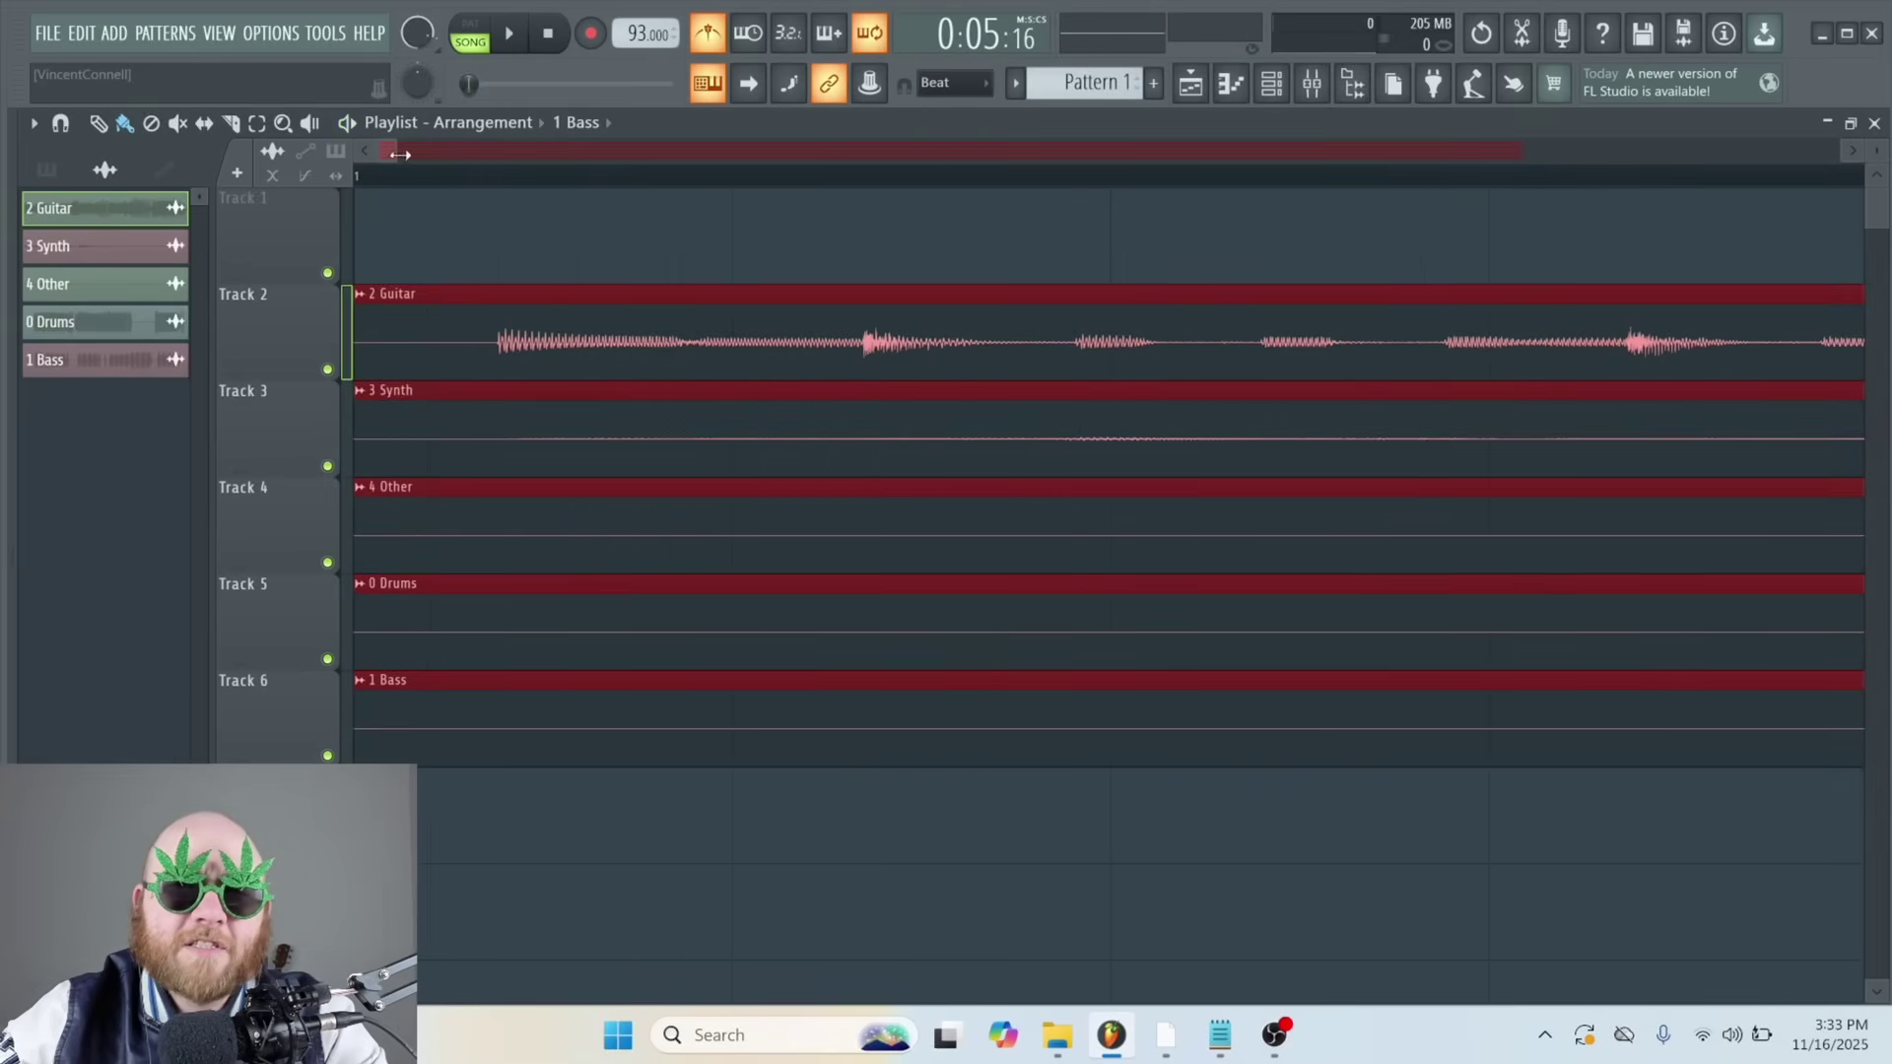
{"action": "left_click", "coordinate": [951, 83]}
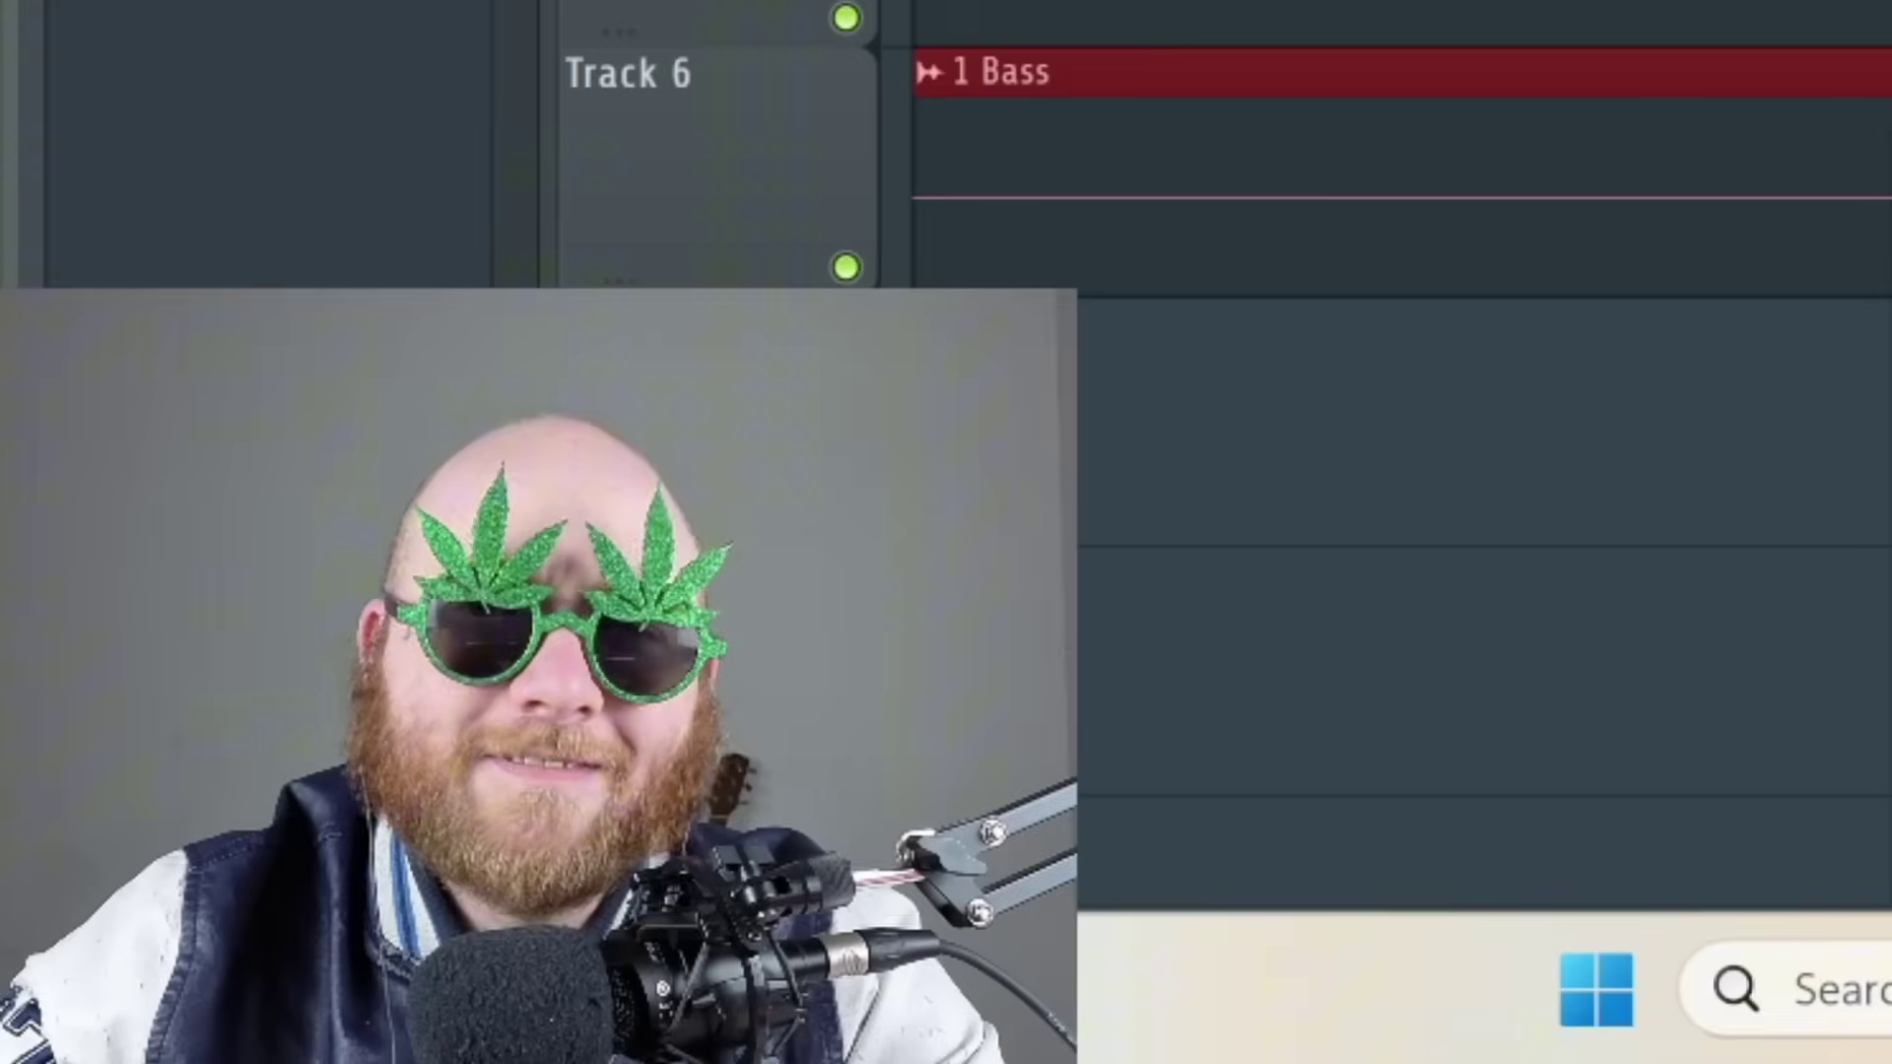
{"action": "left_click_drag", "start_coordinate": [1577, 148], "coordinate": [1822, 147]}
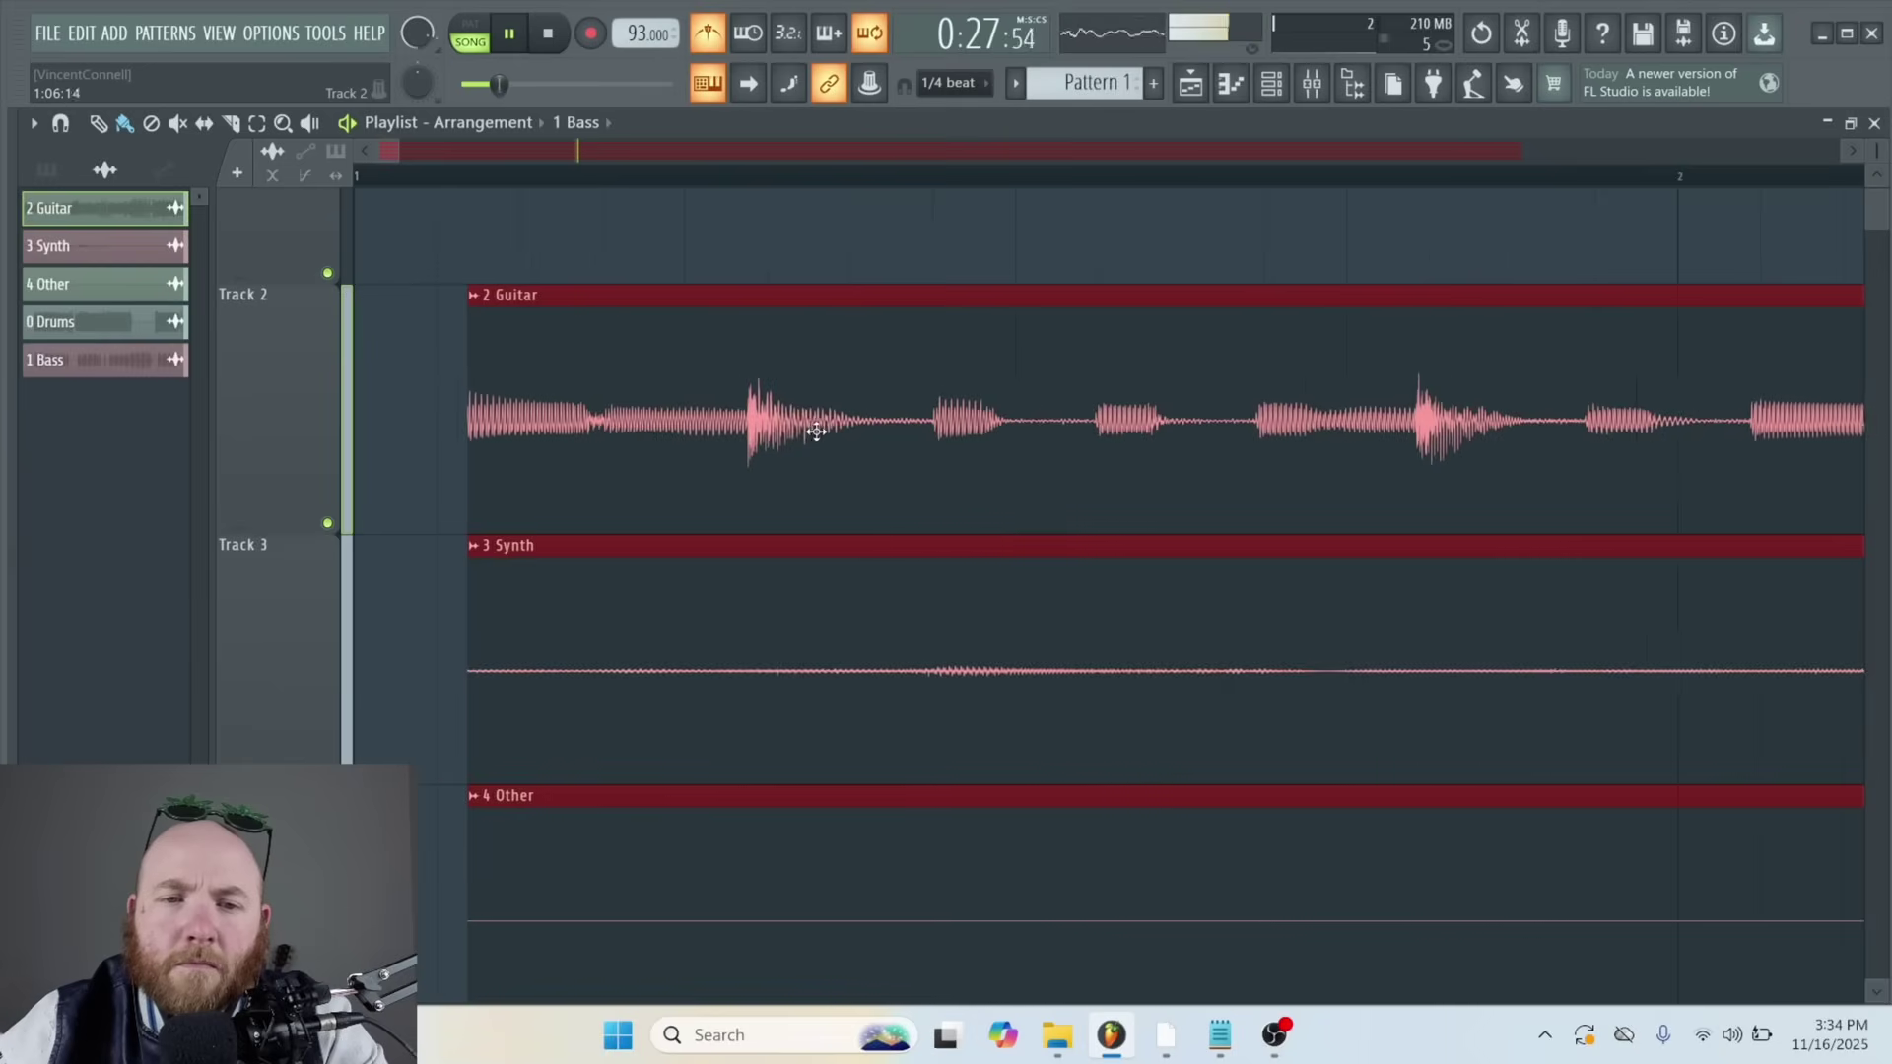
{"action": "left_click_drag", "start_coordinate": [816, 431], "coordinate": [862, 493]}
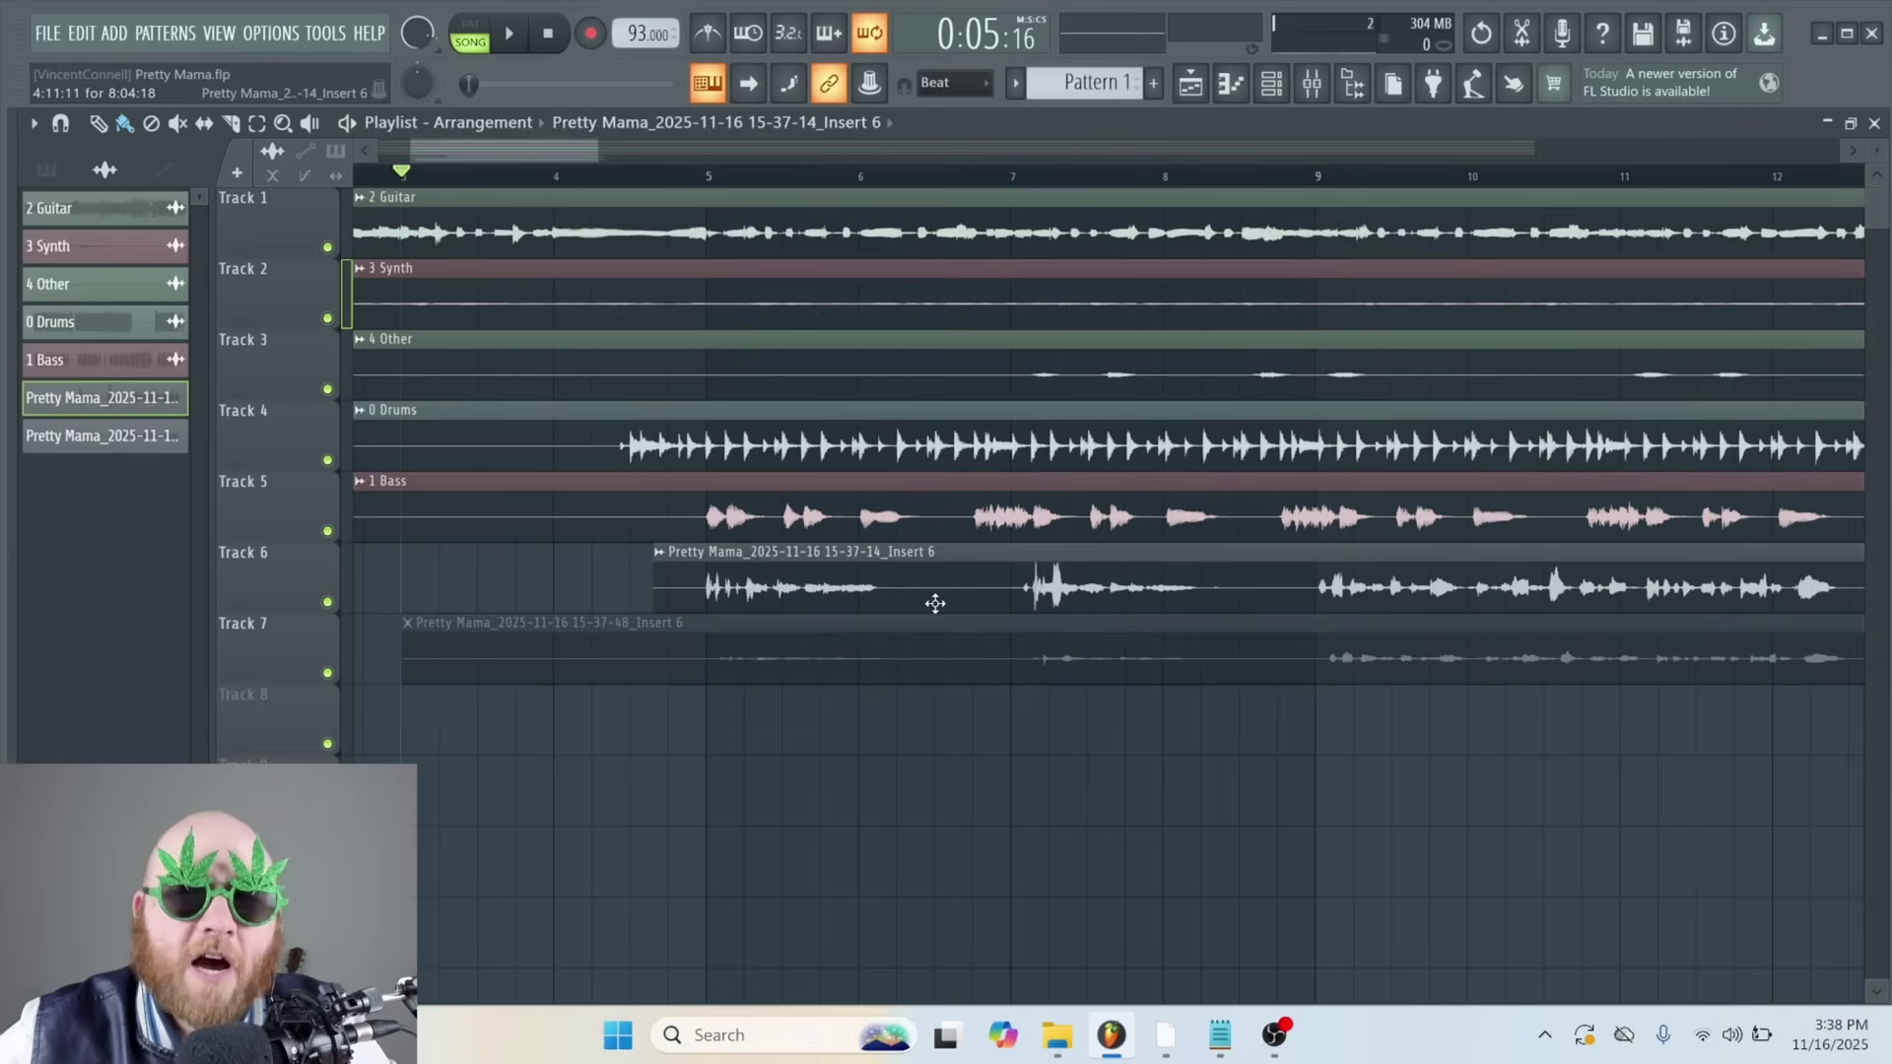
Run Deverb on the recorded vocal clip on Track 6, choosing a profile for the source material
{"action": "right_click", "coordinate": [664, 555]}
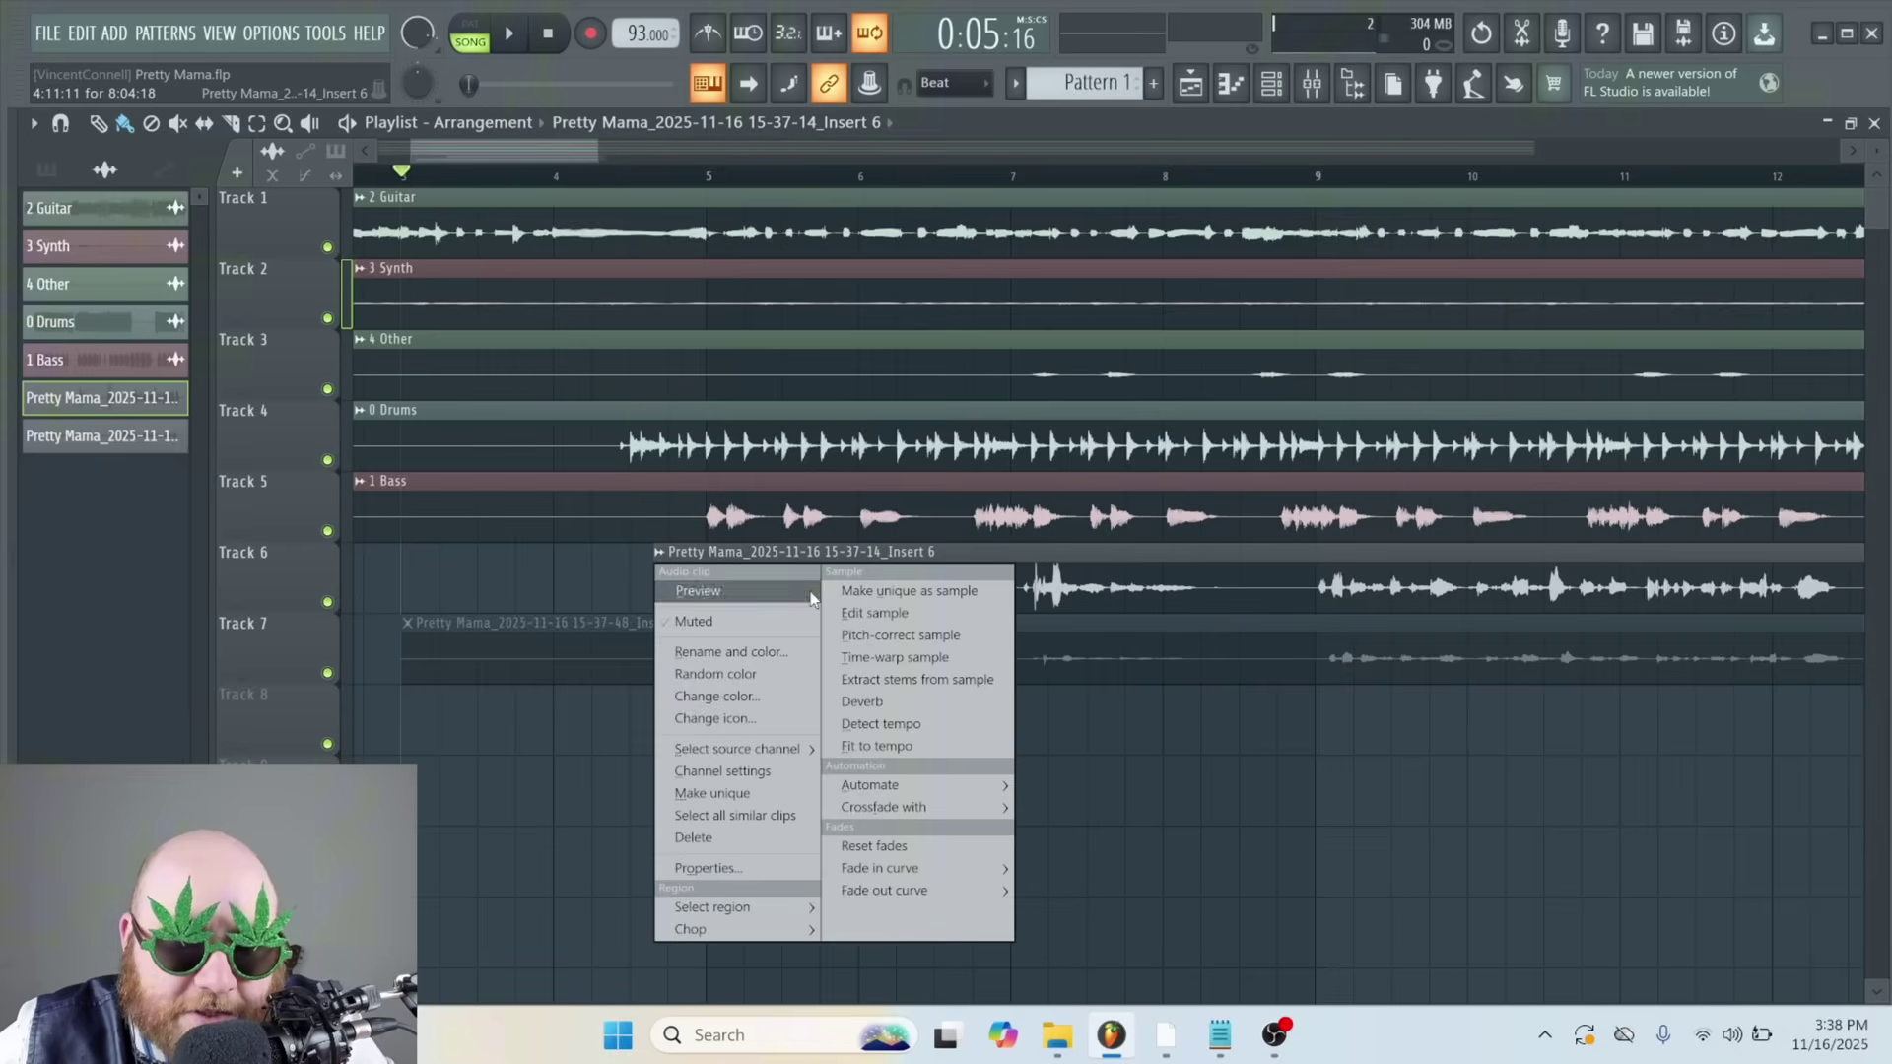
{"action": "left_click", "coordinate": [919, 701]}
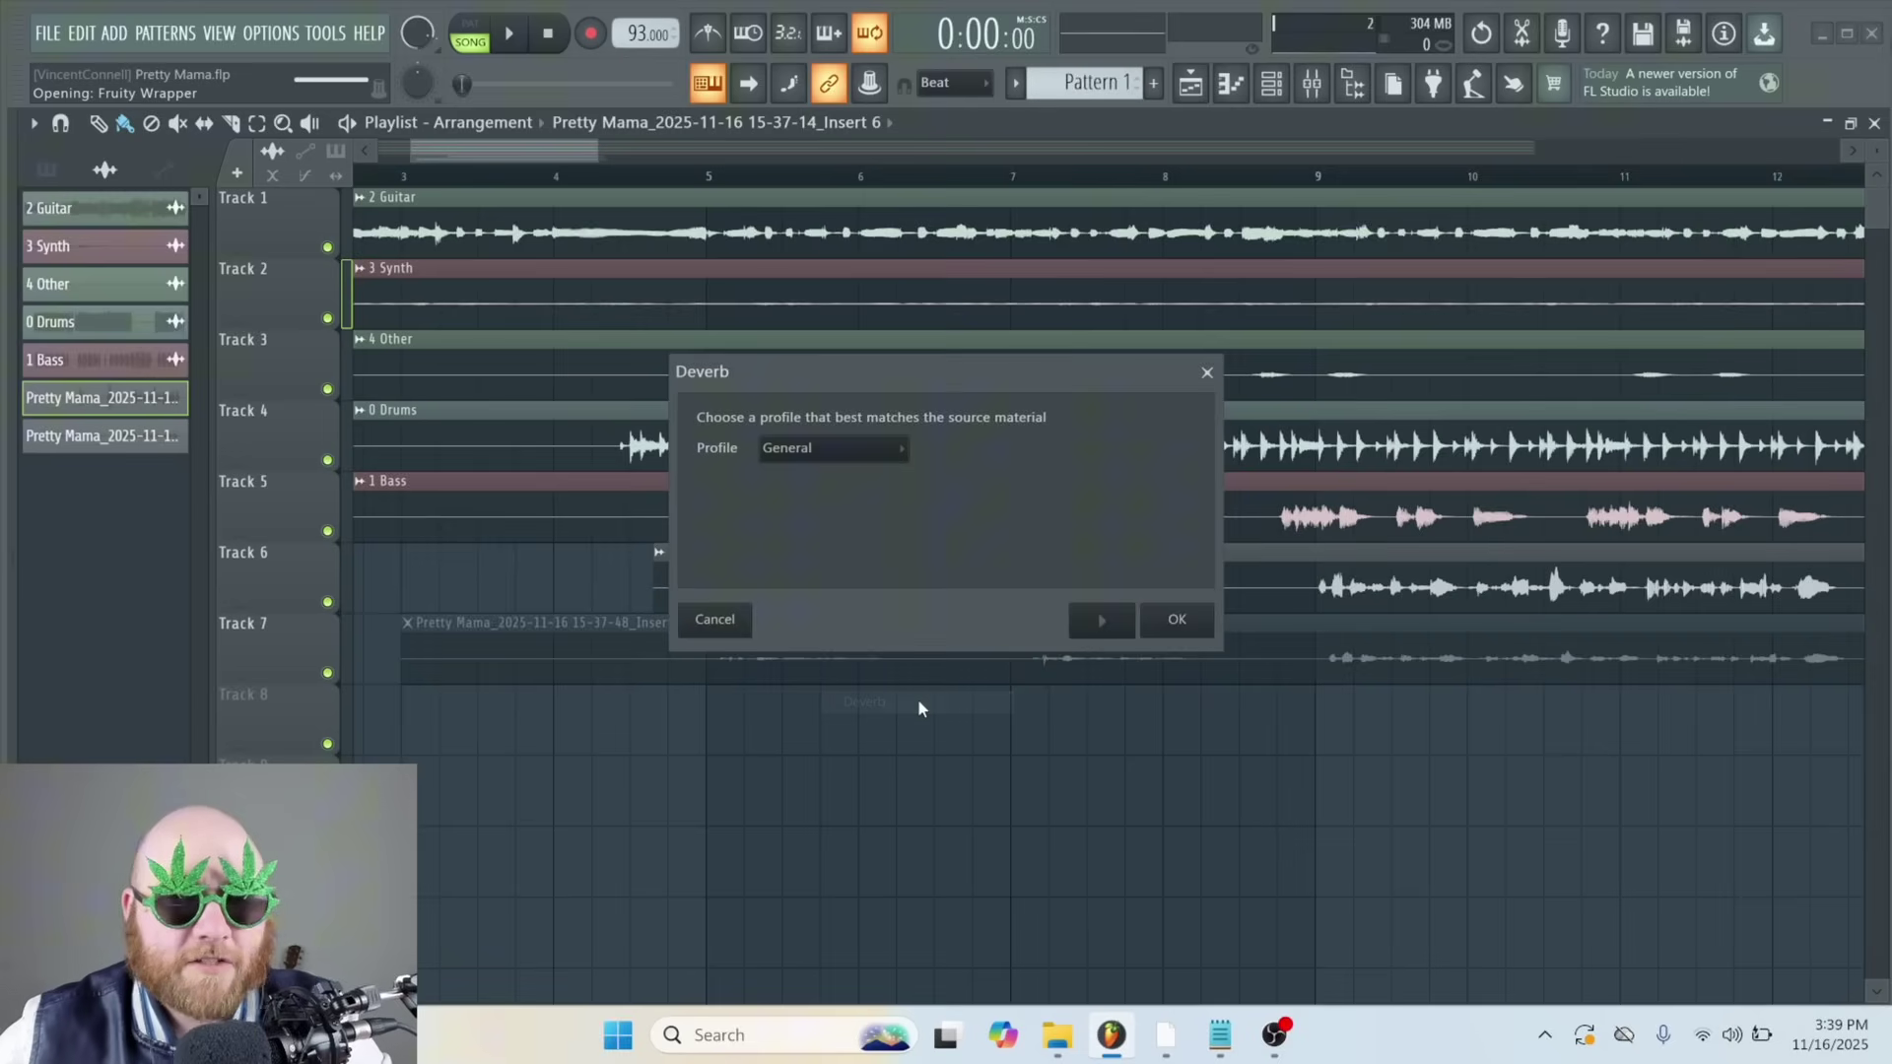
{"action": "left_click", "coordinate": [800, 451]}
{"action": "left_click", "coordinate": [818, 499]}
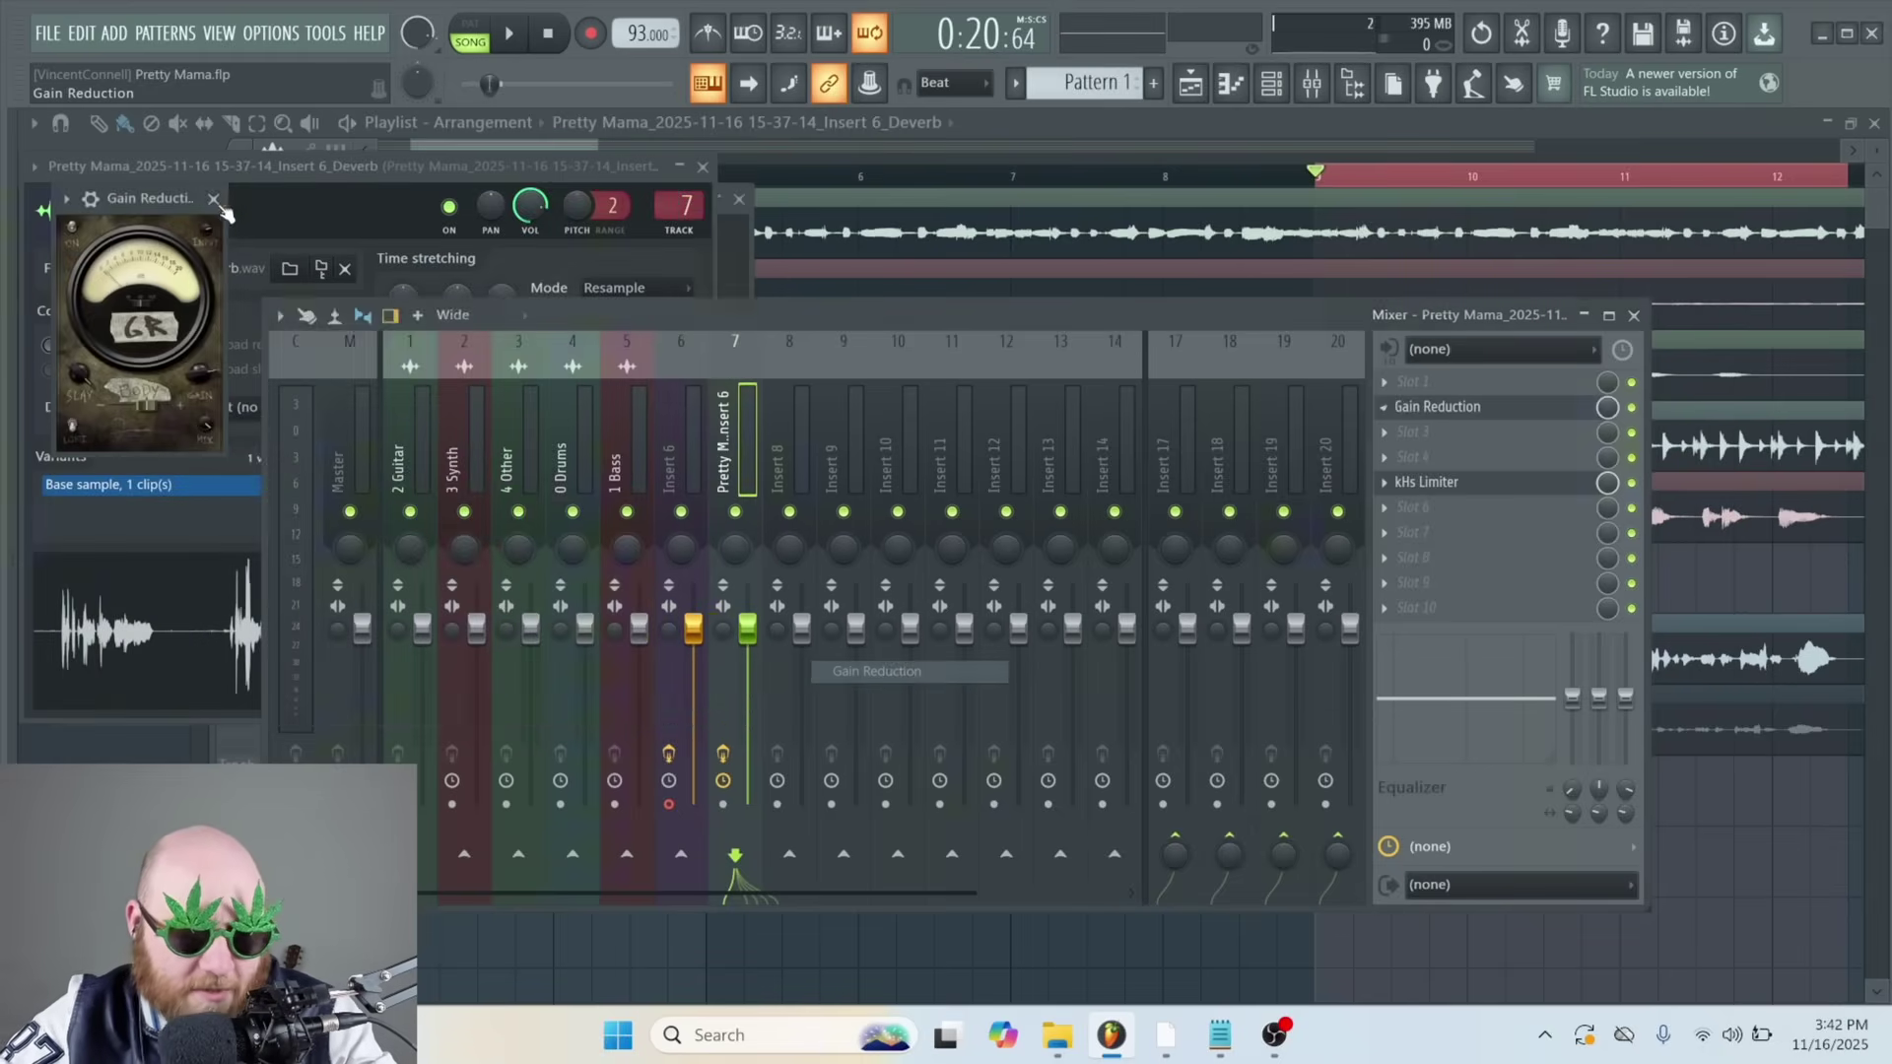
Add Fruity Parametric EQ 2 to slot 1 of the deverbed vocal's mixer track and play the looped section with the effects chain
{"action": "left_click_drag", "start_coordinate": [148, 211], "coordinate": [629, 280]}
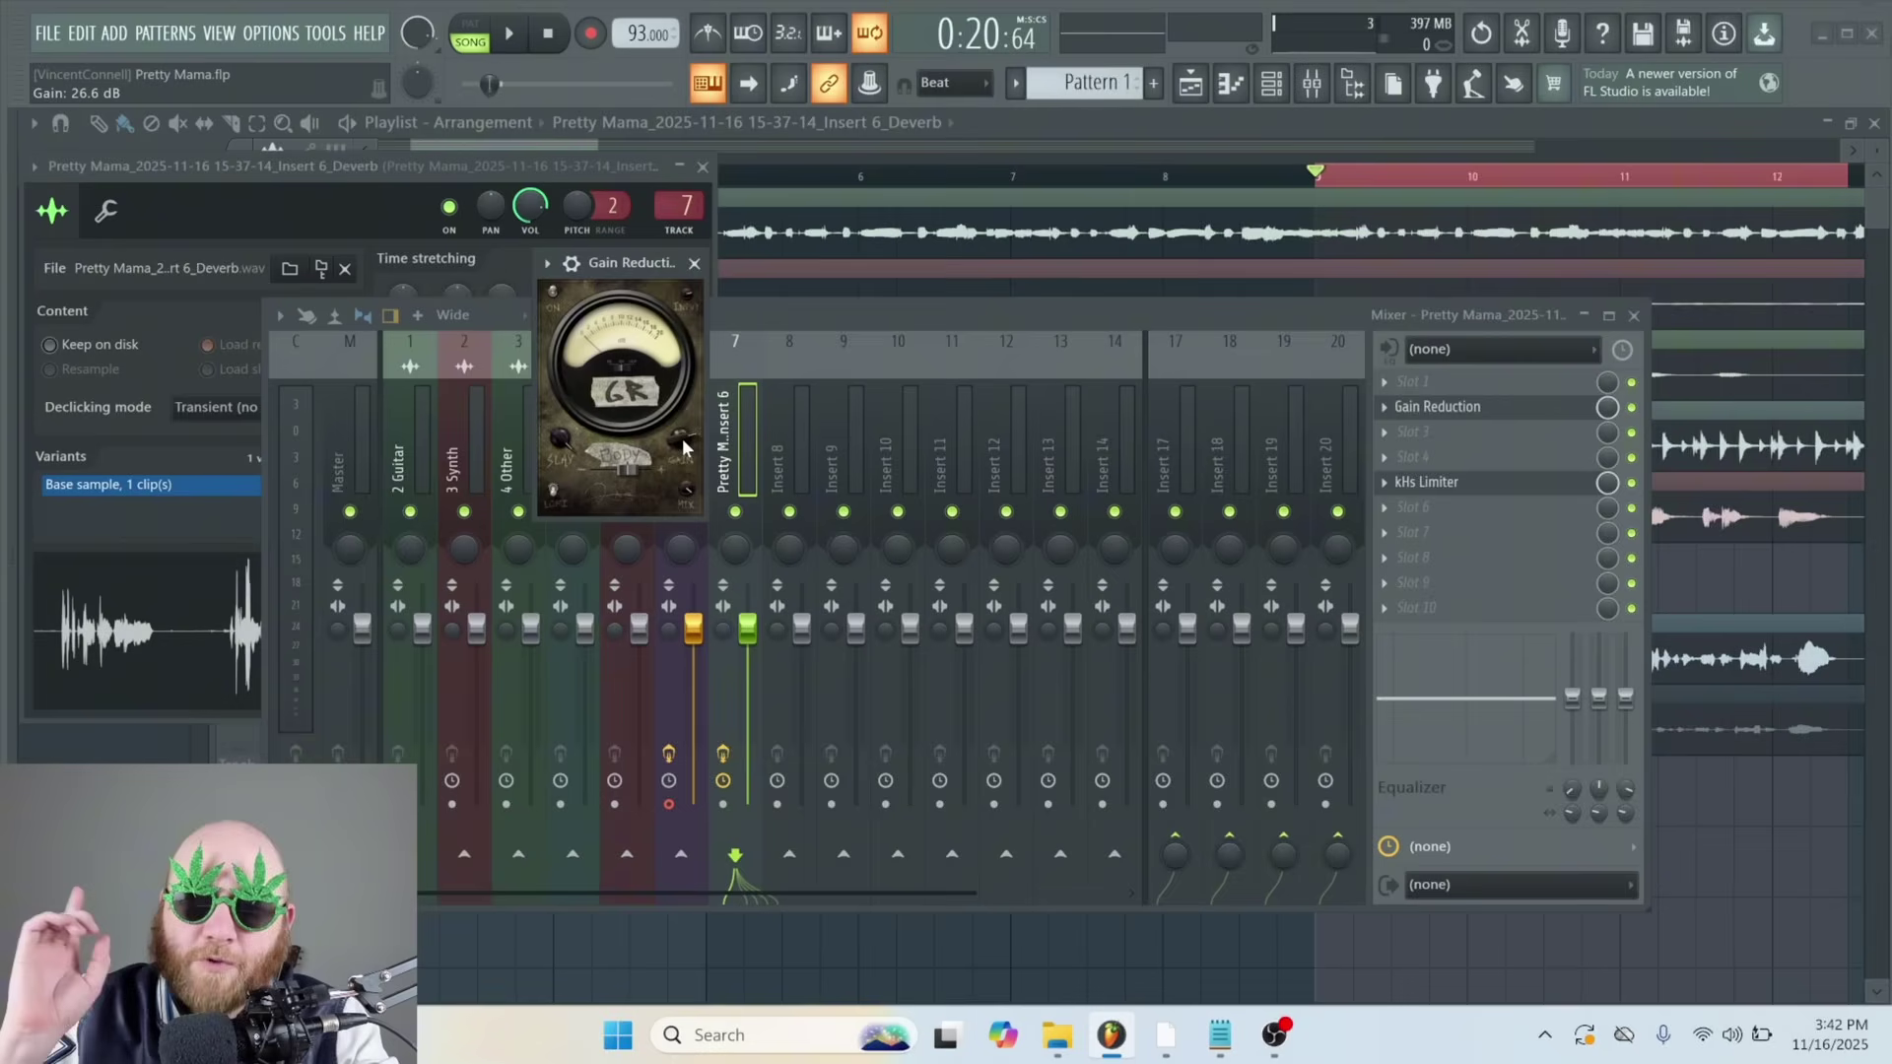
{"action": "left_click", "coordinate": [1450, 388]}
{"action": "mouse_move", "coordinate": [1447, 405]}
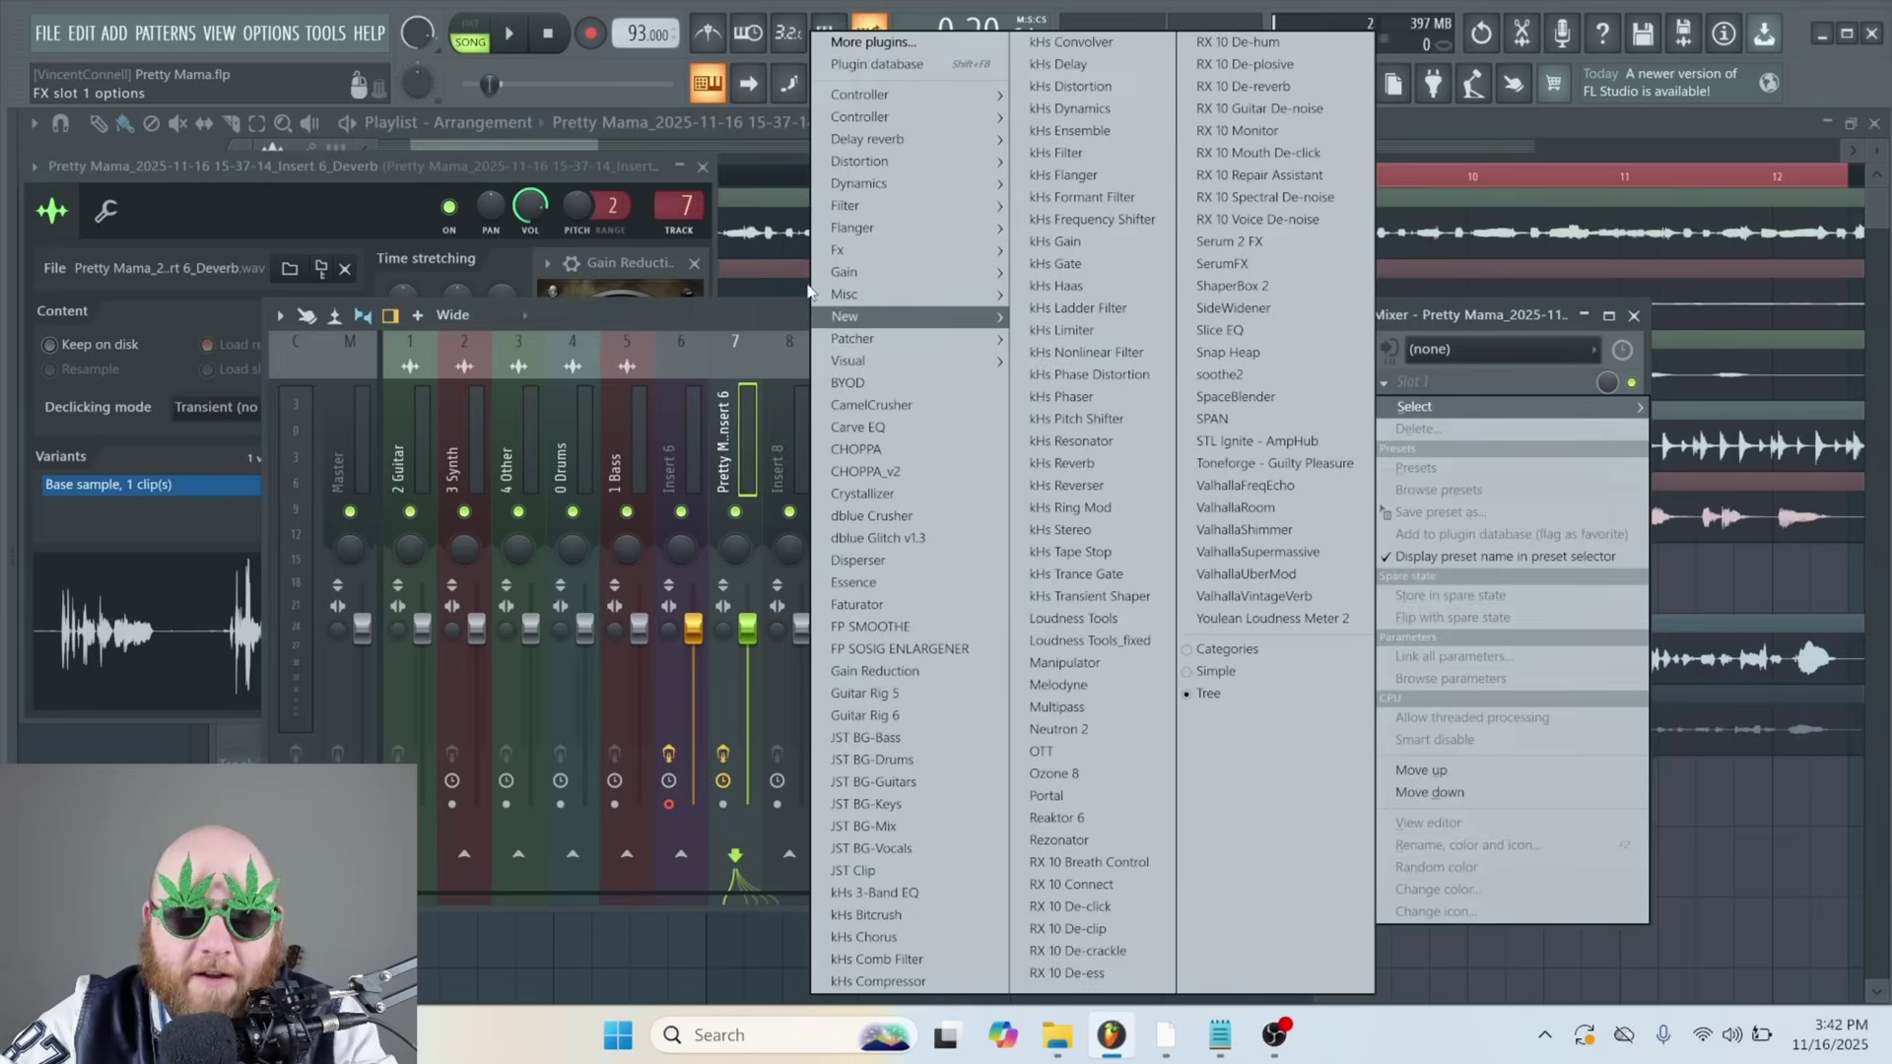
{"action": "mouse_move", "coordinate": [867, 205]}
{"action": "left_click", "coordinate": [739, 316]}
{"action": "key", "text": "space"}
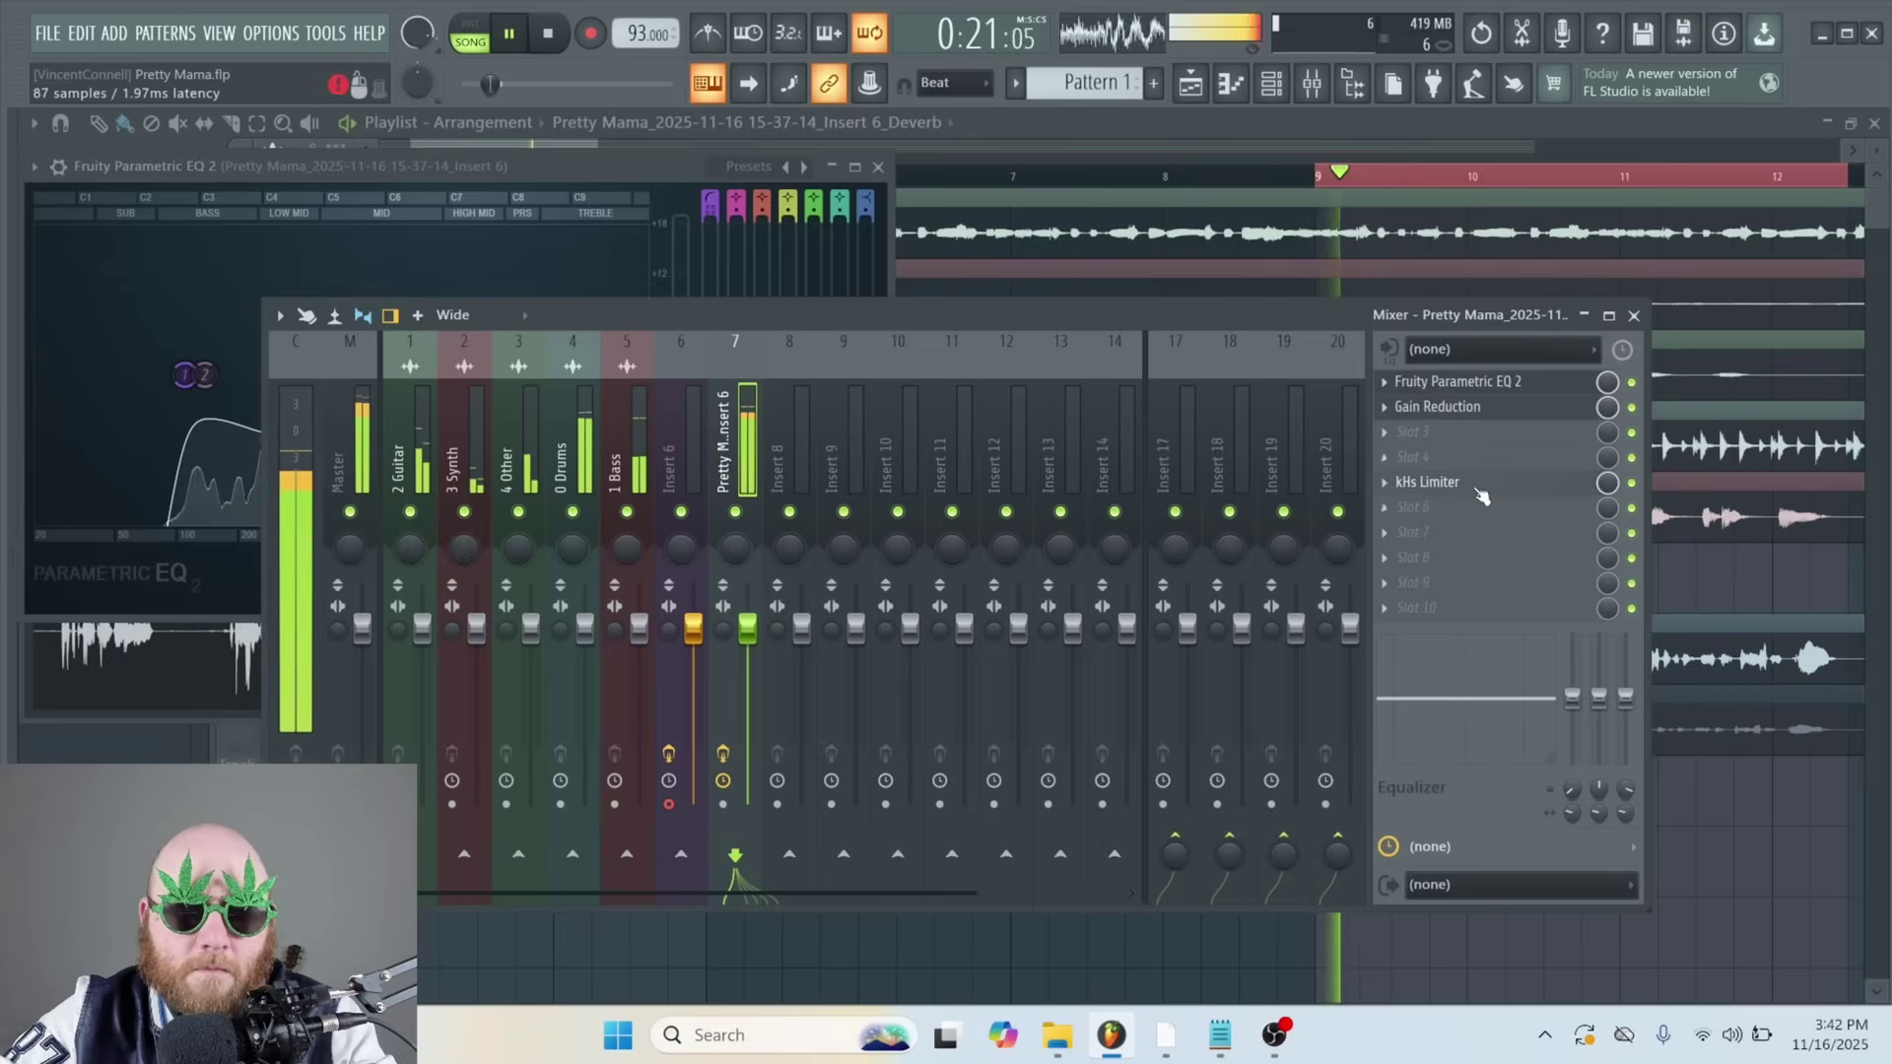
{"action": "left_click", "coordinate": [1478, 488]}
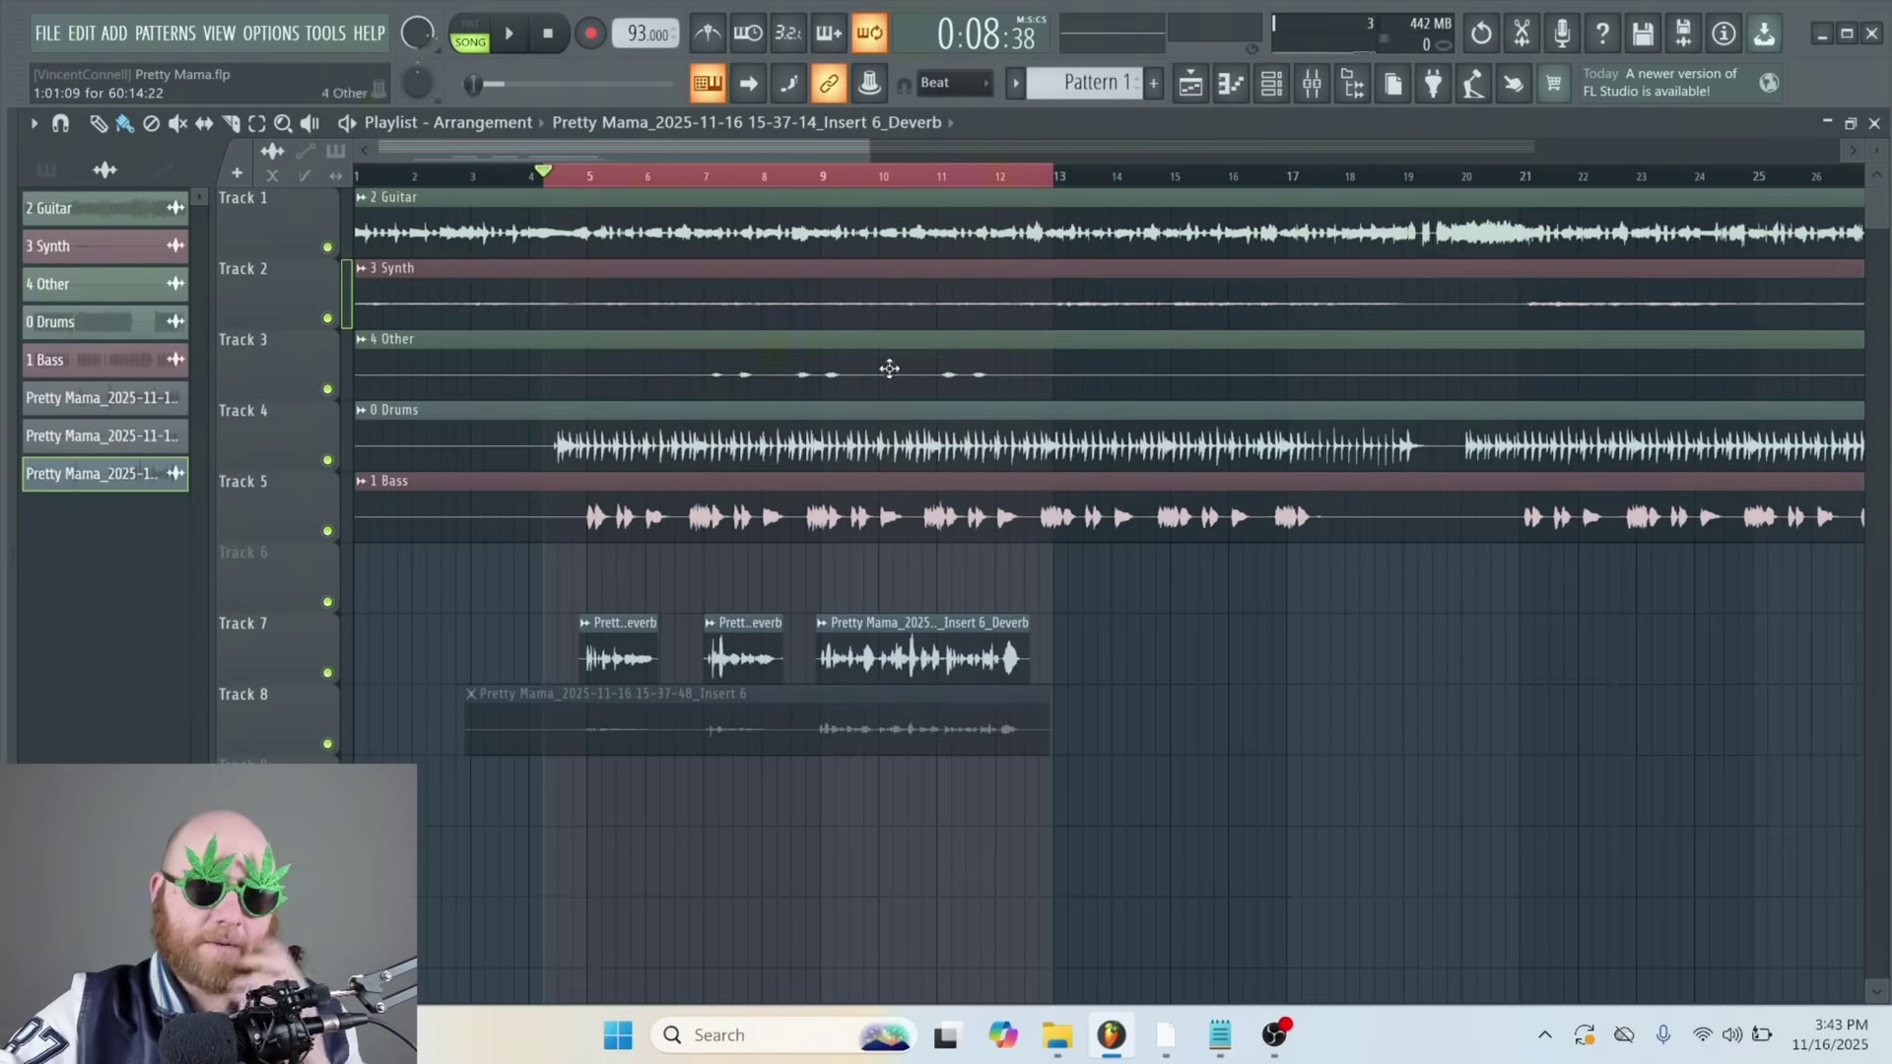
Export the arrangement as a demo, switch to Suno and upload the Pretty mama_demo audio file
{"action": "left_click", "coordinate": [50, 44]}
{"action": "mouse_move", "coordinate": [195, 276]}
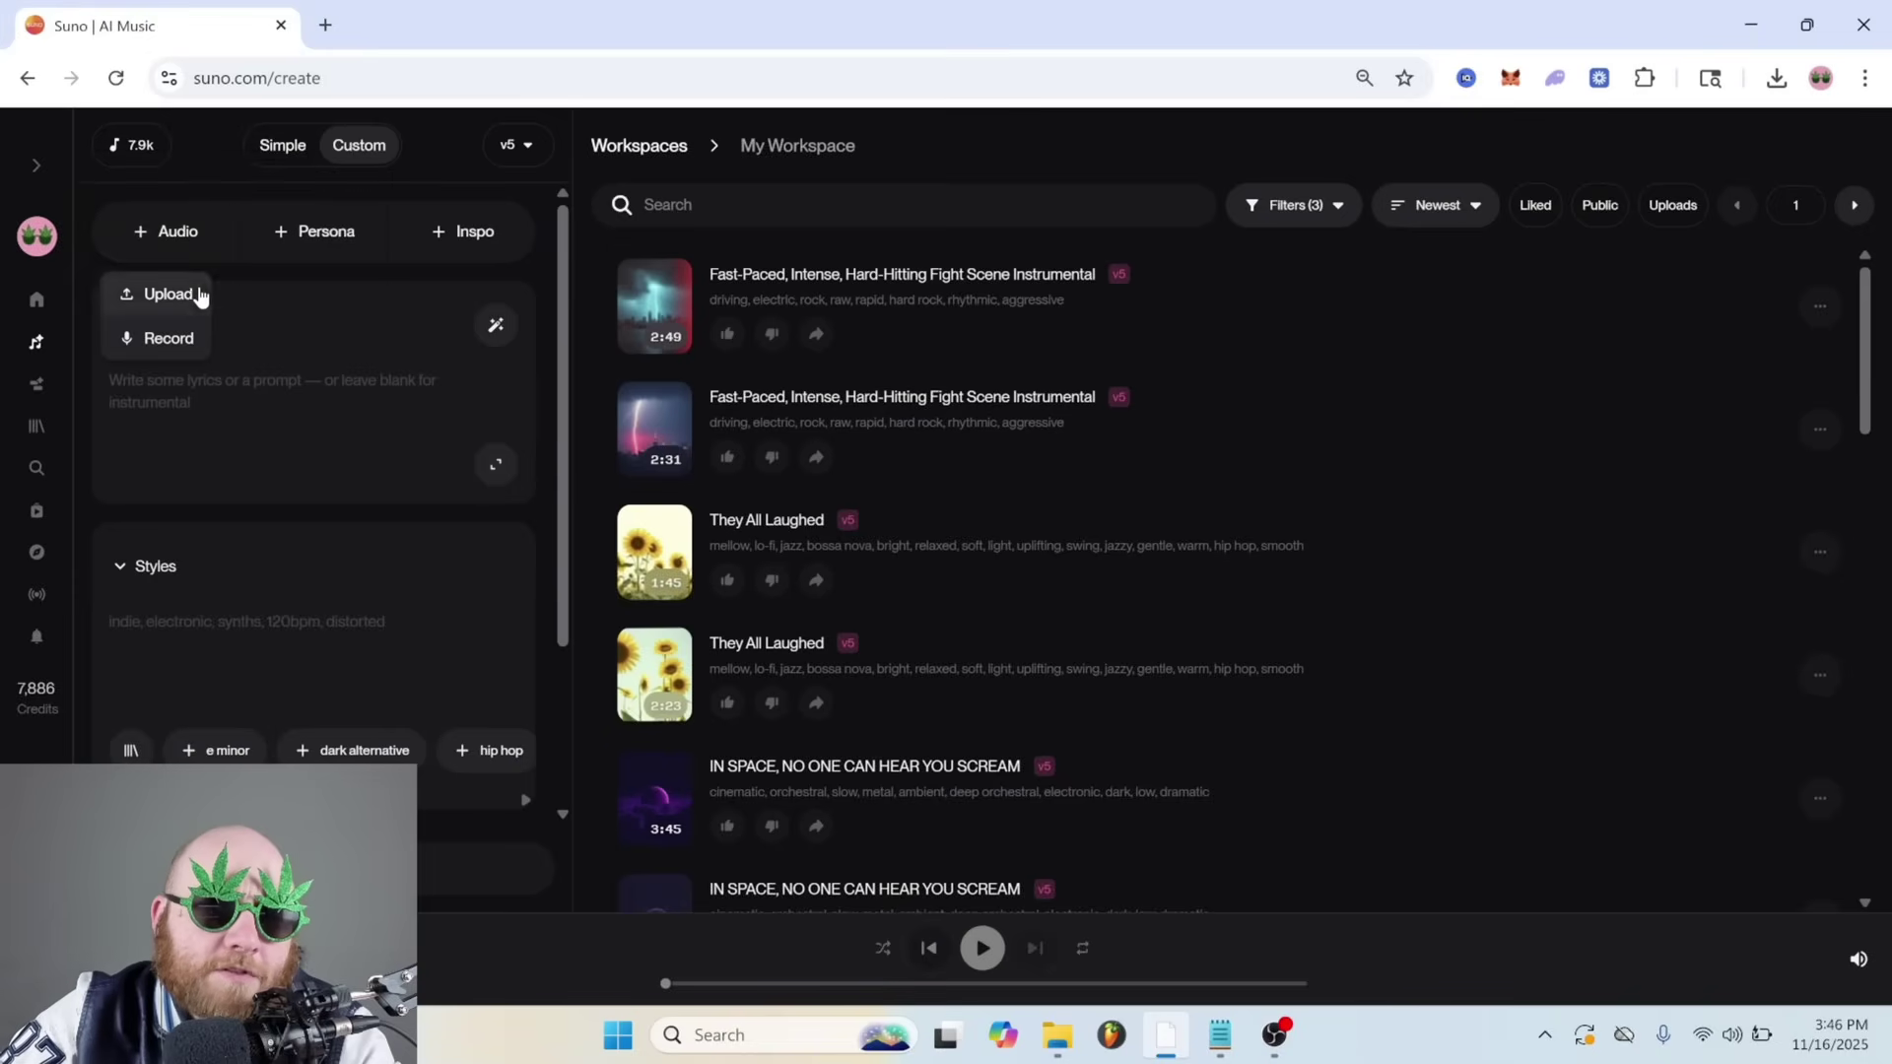
{"action": "left_click", "coordinate": [195, 293]}
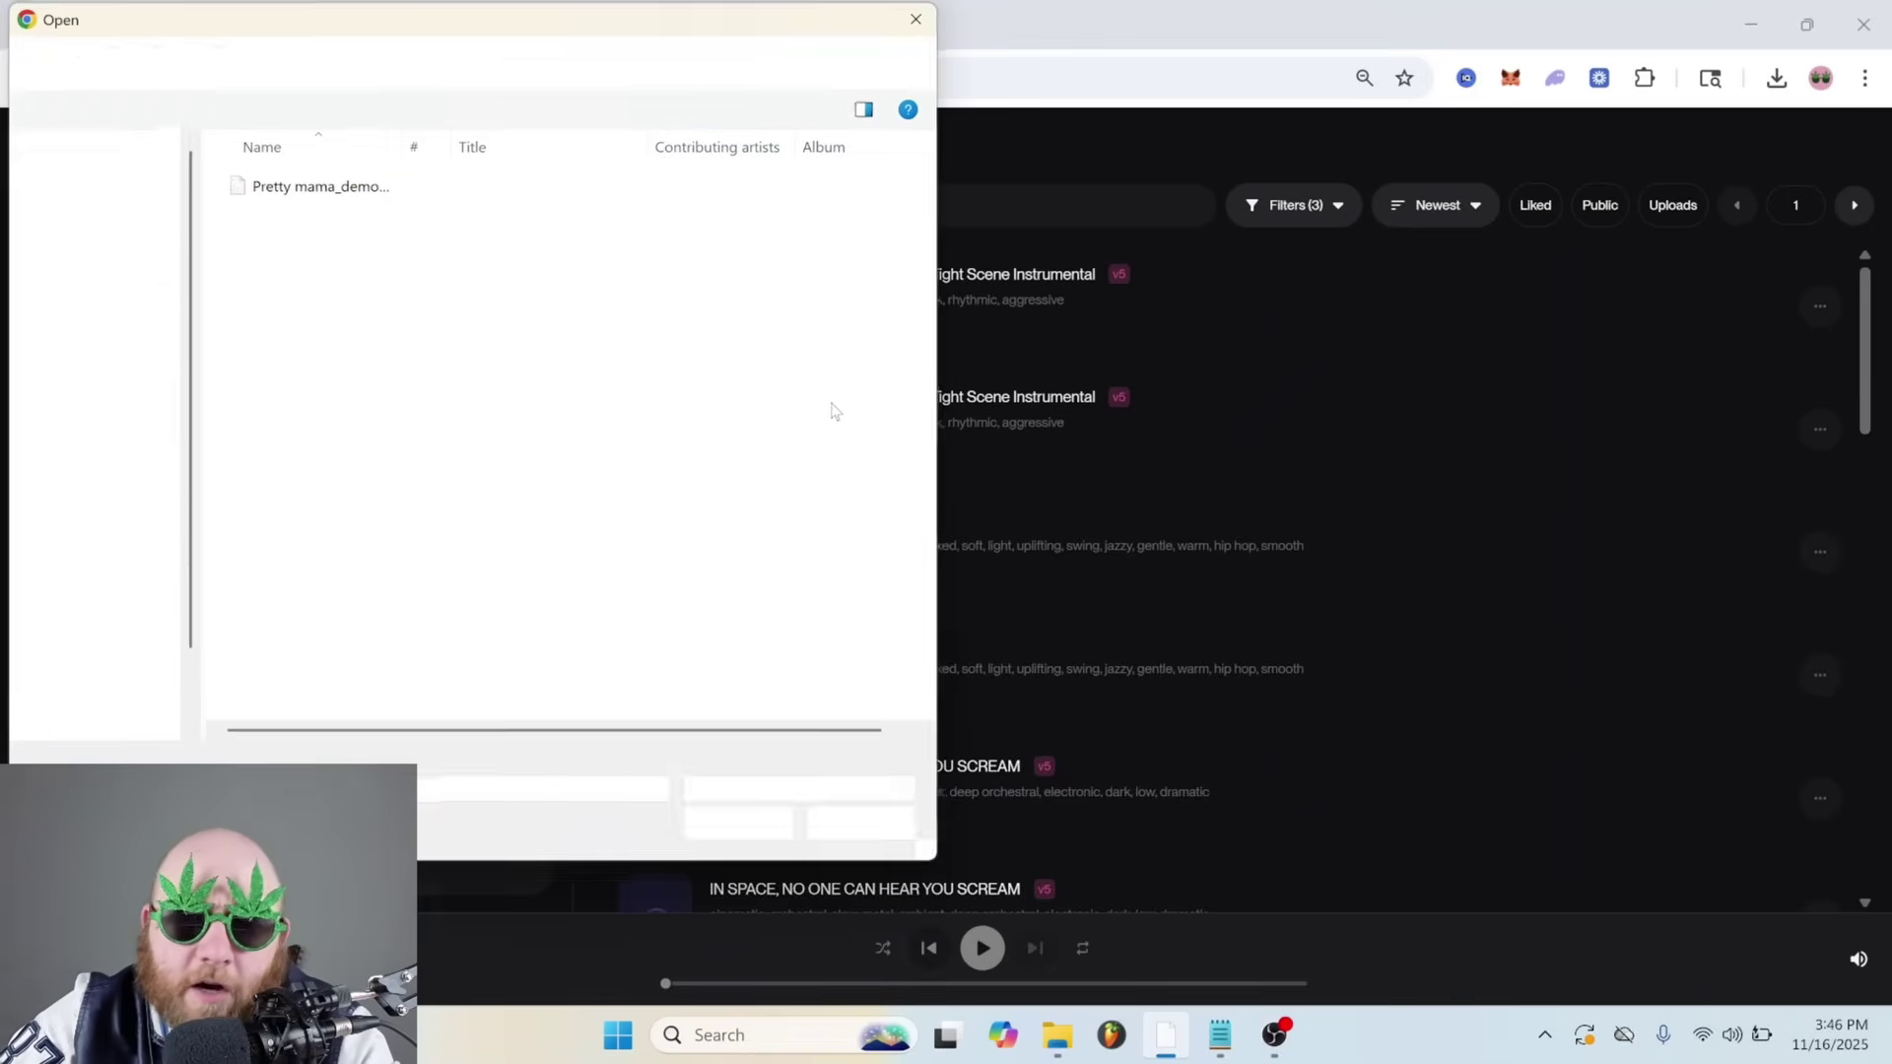
{"action": "double_click", "coordinate": [357, 189]}
{"action": "left_click", "coordinate": [1083, 774]}
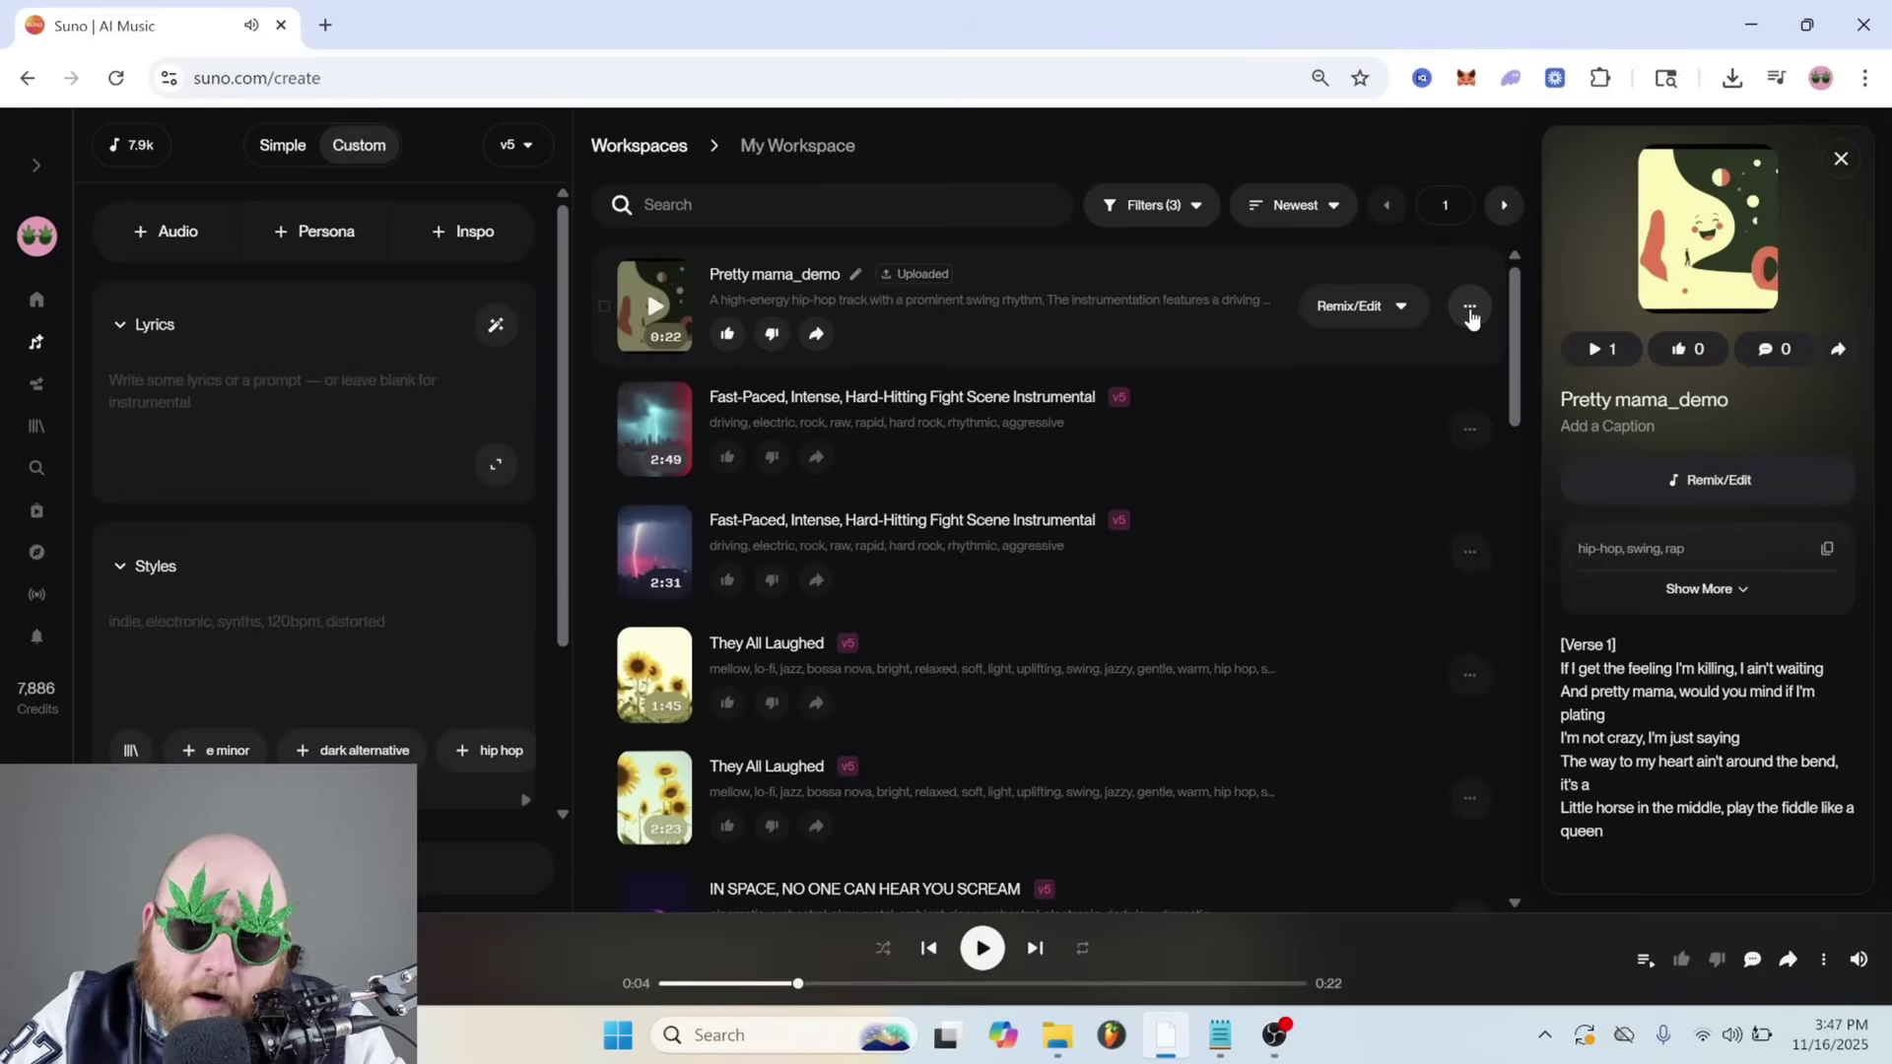
Open the uploaded Pretty mama_demo in Suno Studio and duplicate its track
{"action": "left_click", "coordinate": [1470, 306]}
{"action": "mouse_move", "coordinate": [1398, 409]}
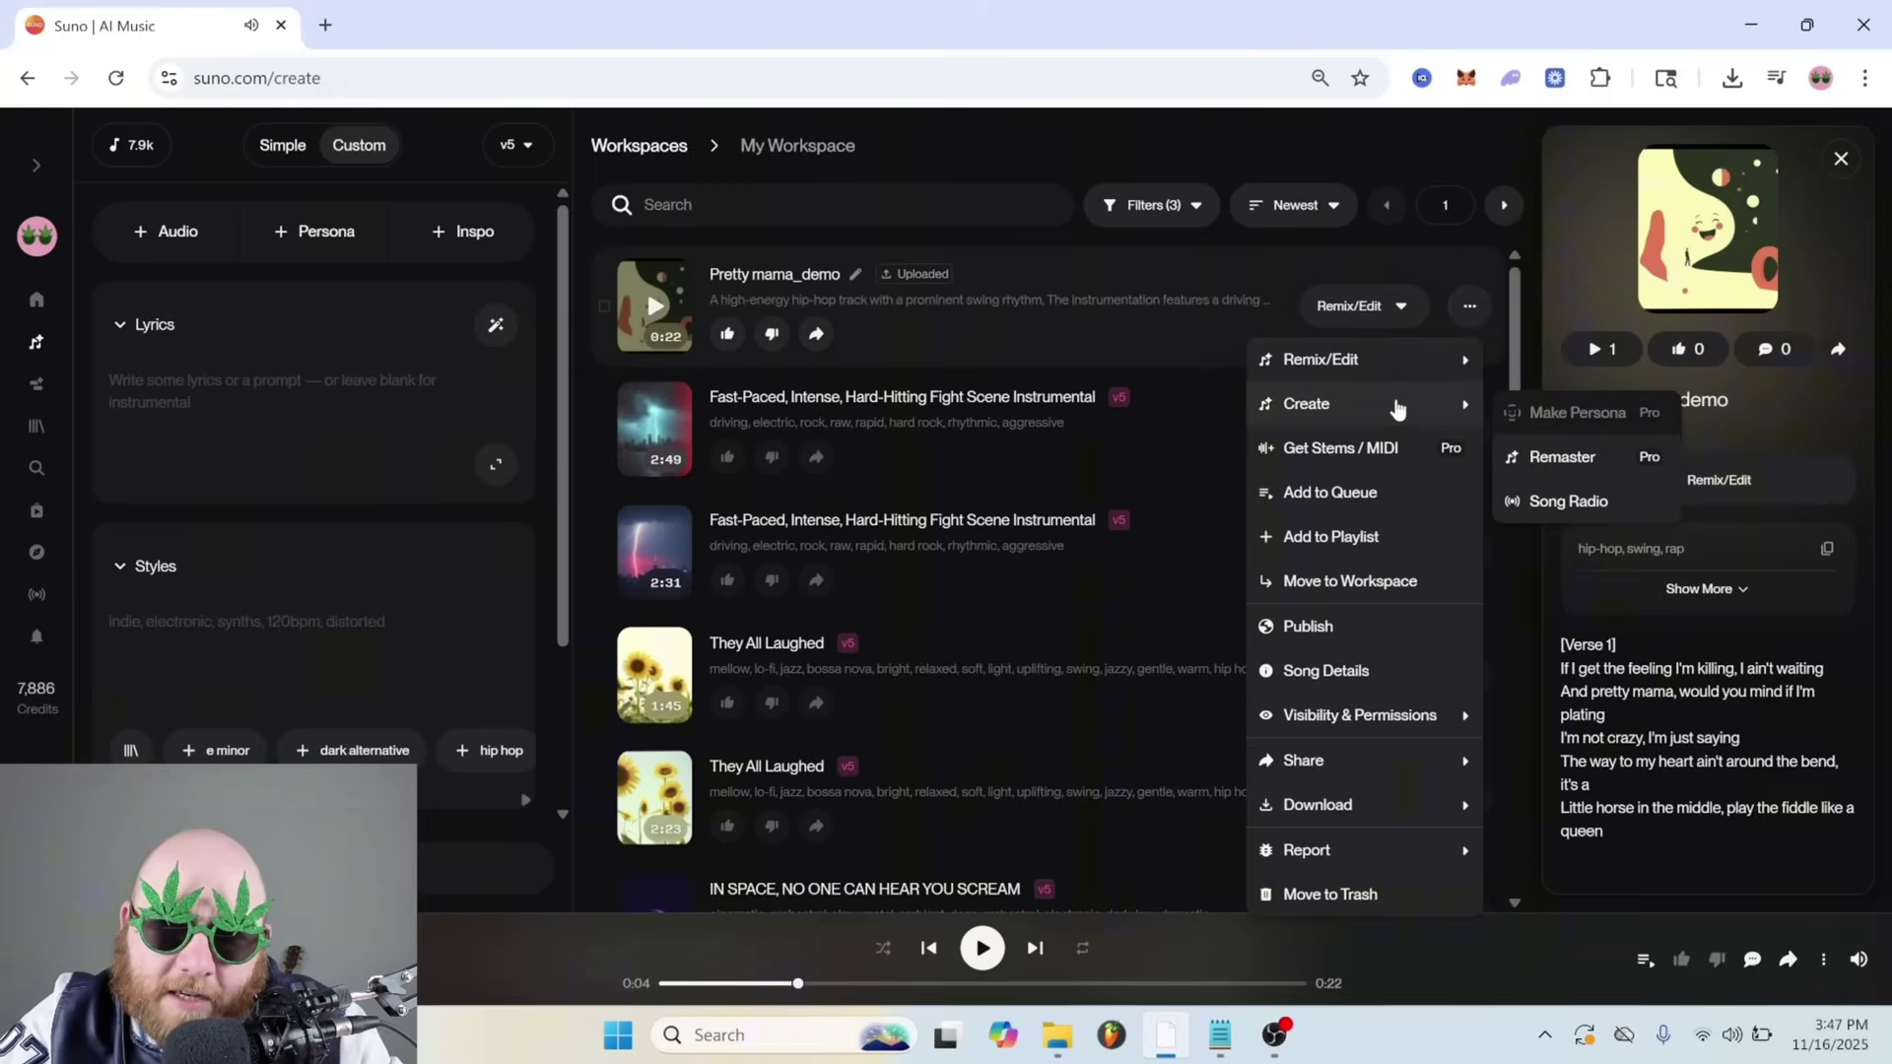
{"action": "mouse_move", "coordinate": [1398, 375]}
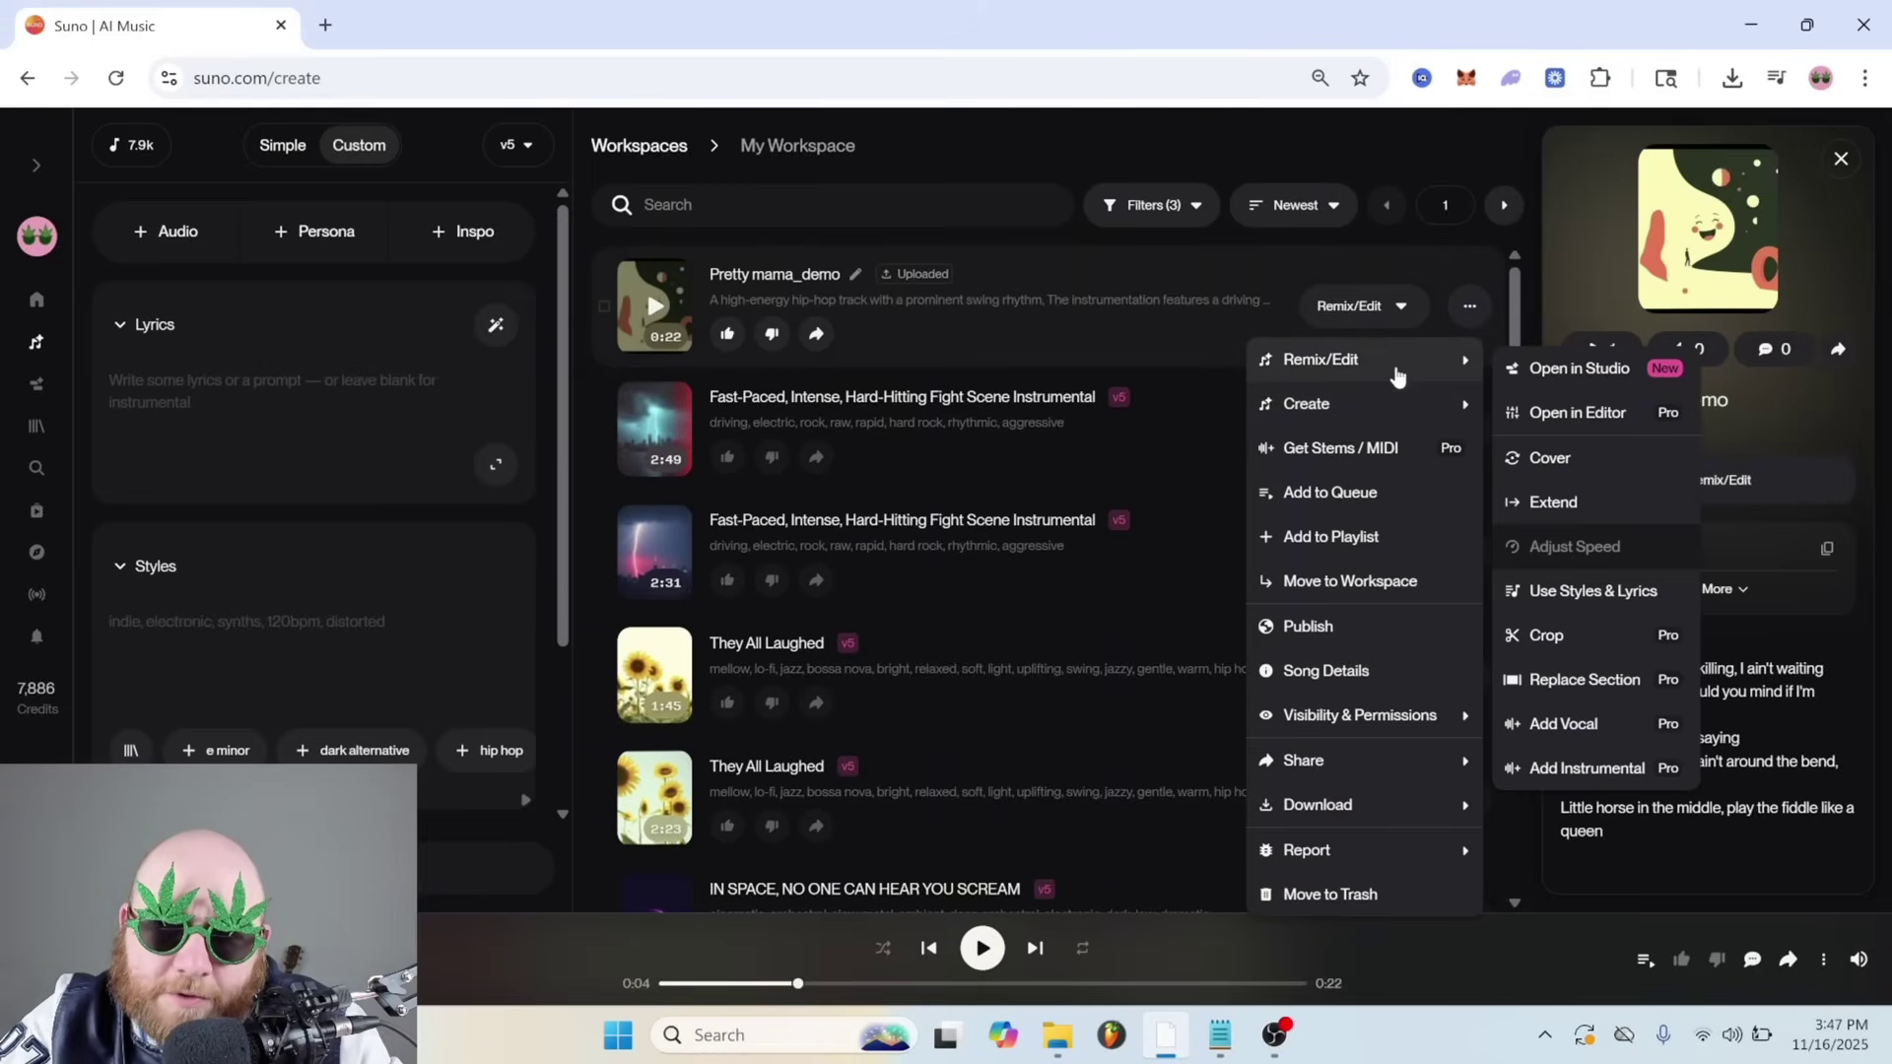
{"action": "left_click", "coordinate": [1581, 368]}
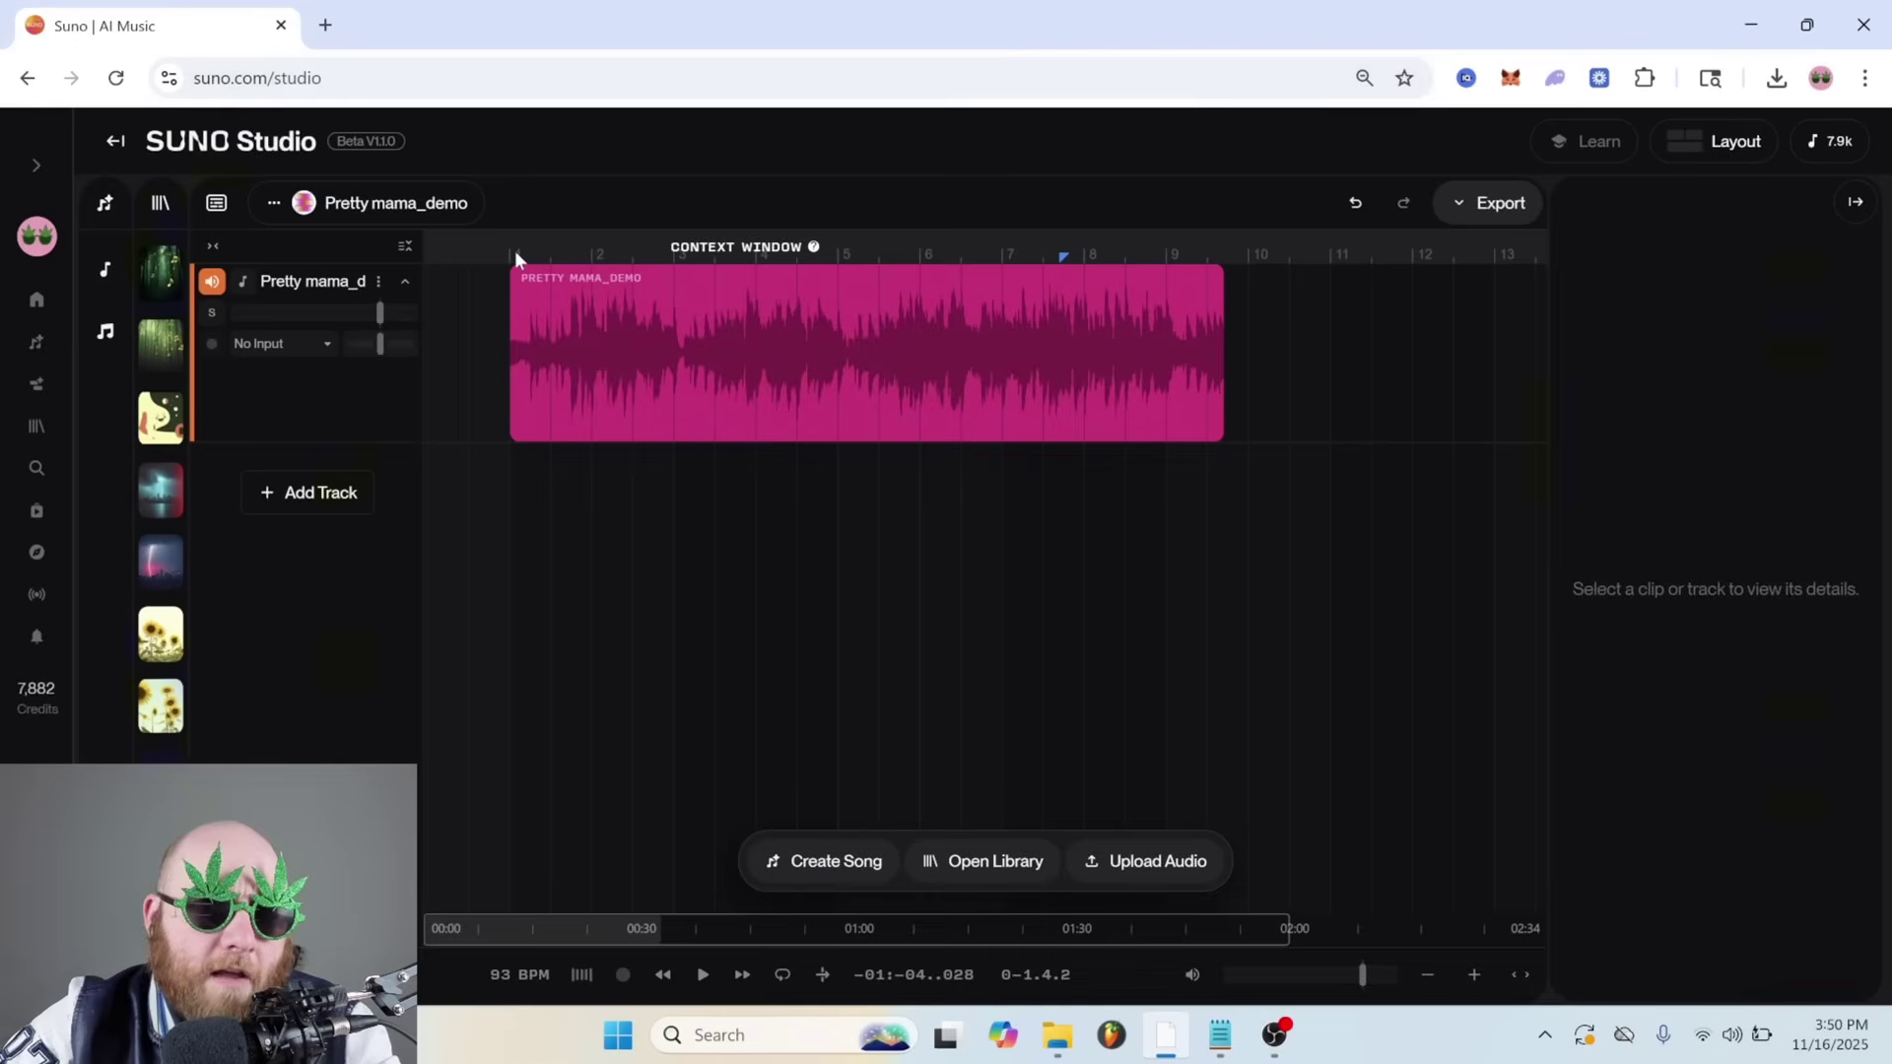
{"action": "left_click", "coordinate": [380, 283]}
{"action": "left_click", "coordinate": [447, 414]}
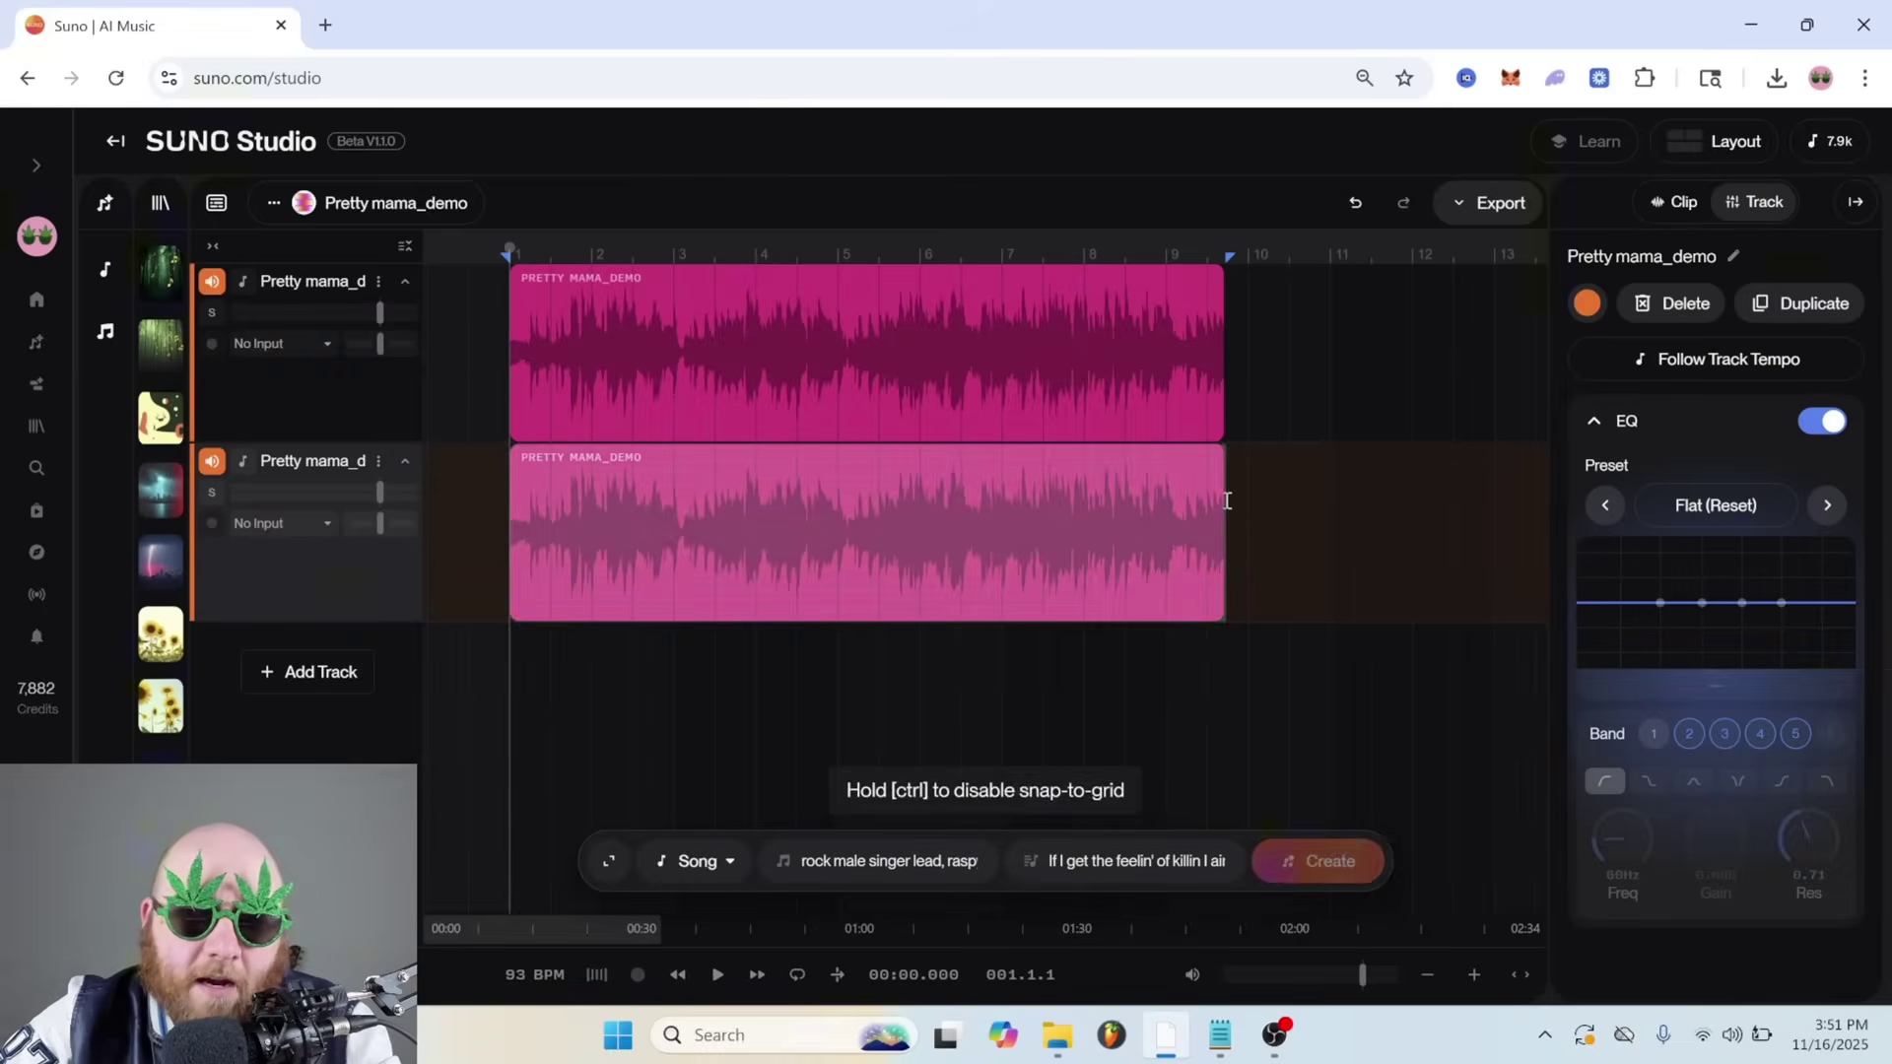
Replace the duplicated clip with generated Vocals, using the style "rock male singer lead, raspy," and the existing Pretty Mama lyrics
{"action": "left_click", "coordinate": [716, 874]}
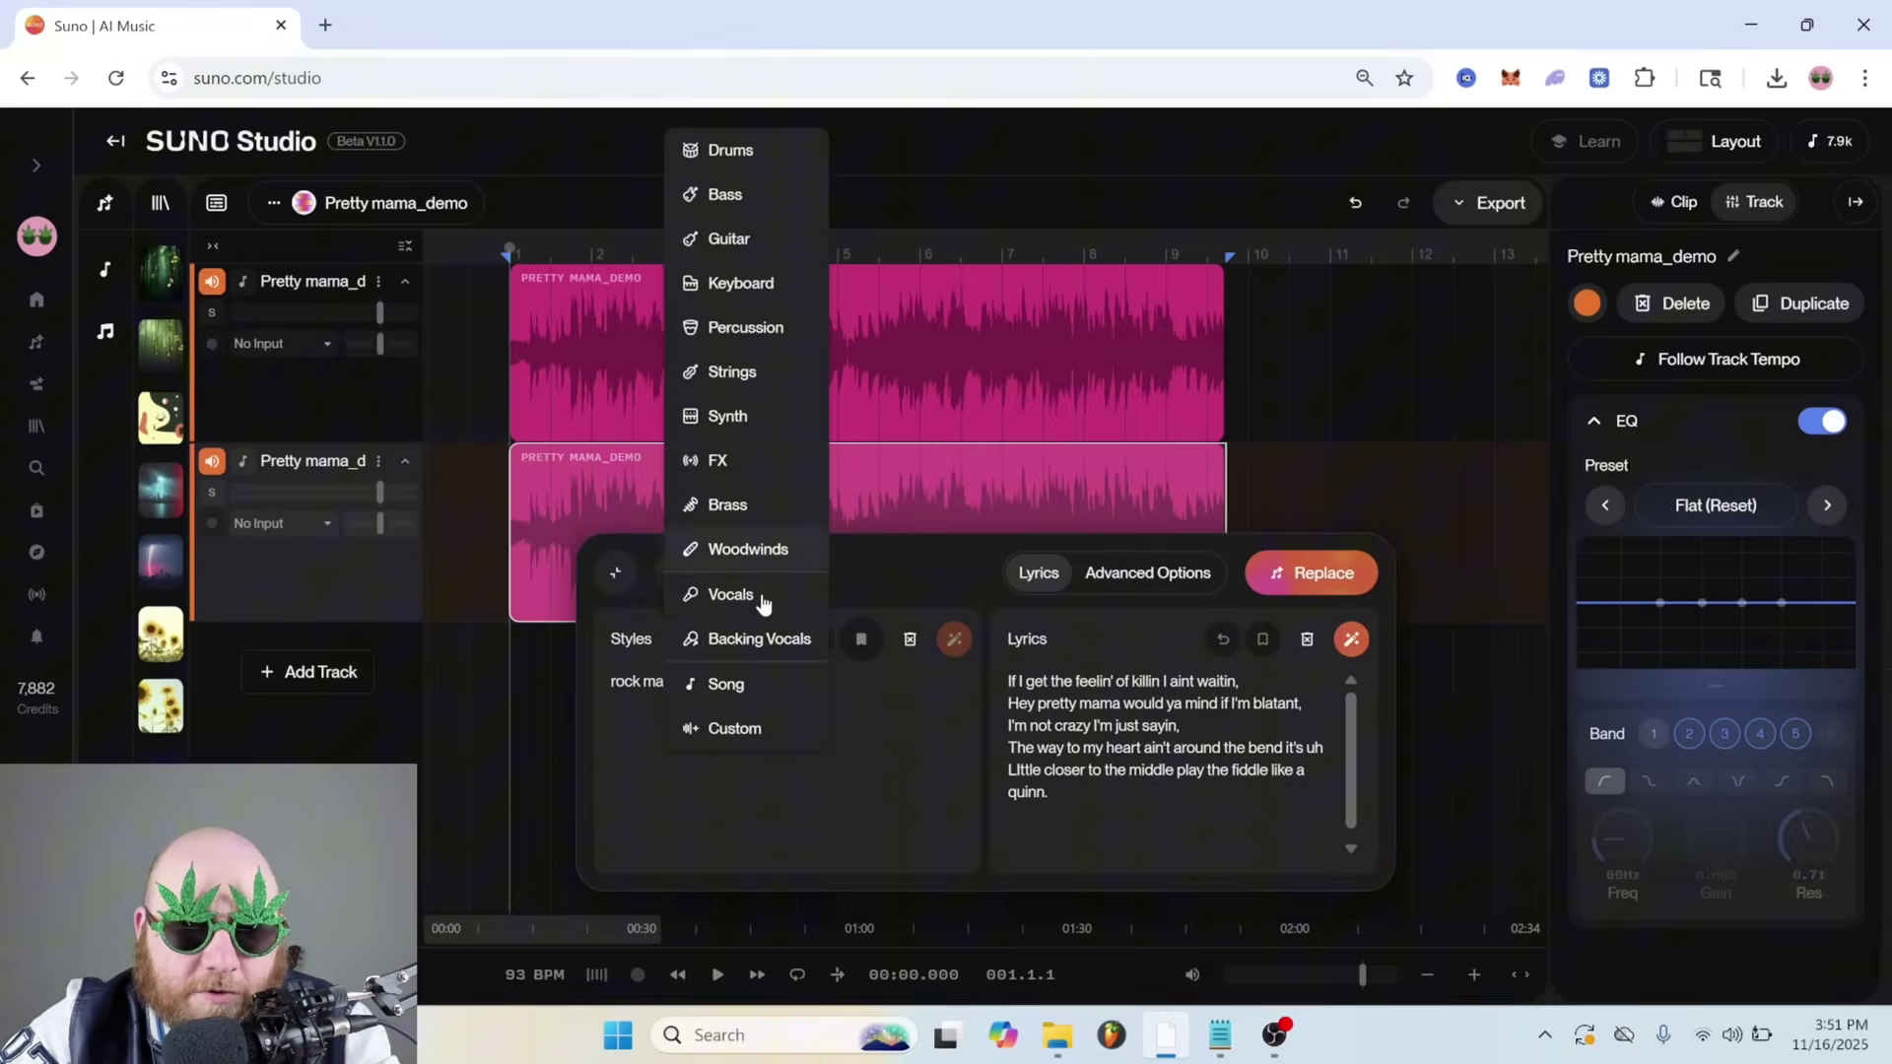
{"action": "left_click", "coordinate": [764, 599]}
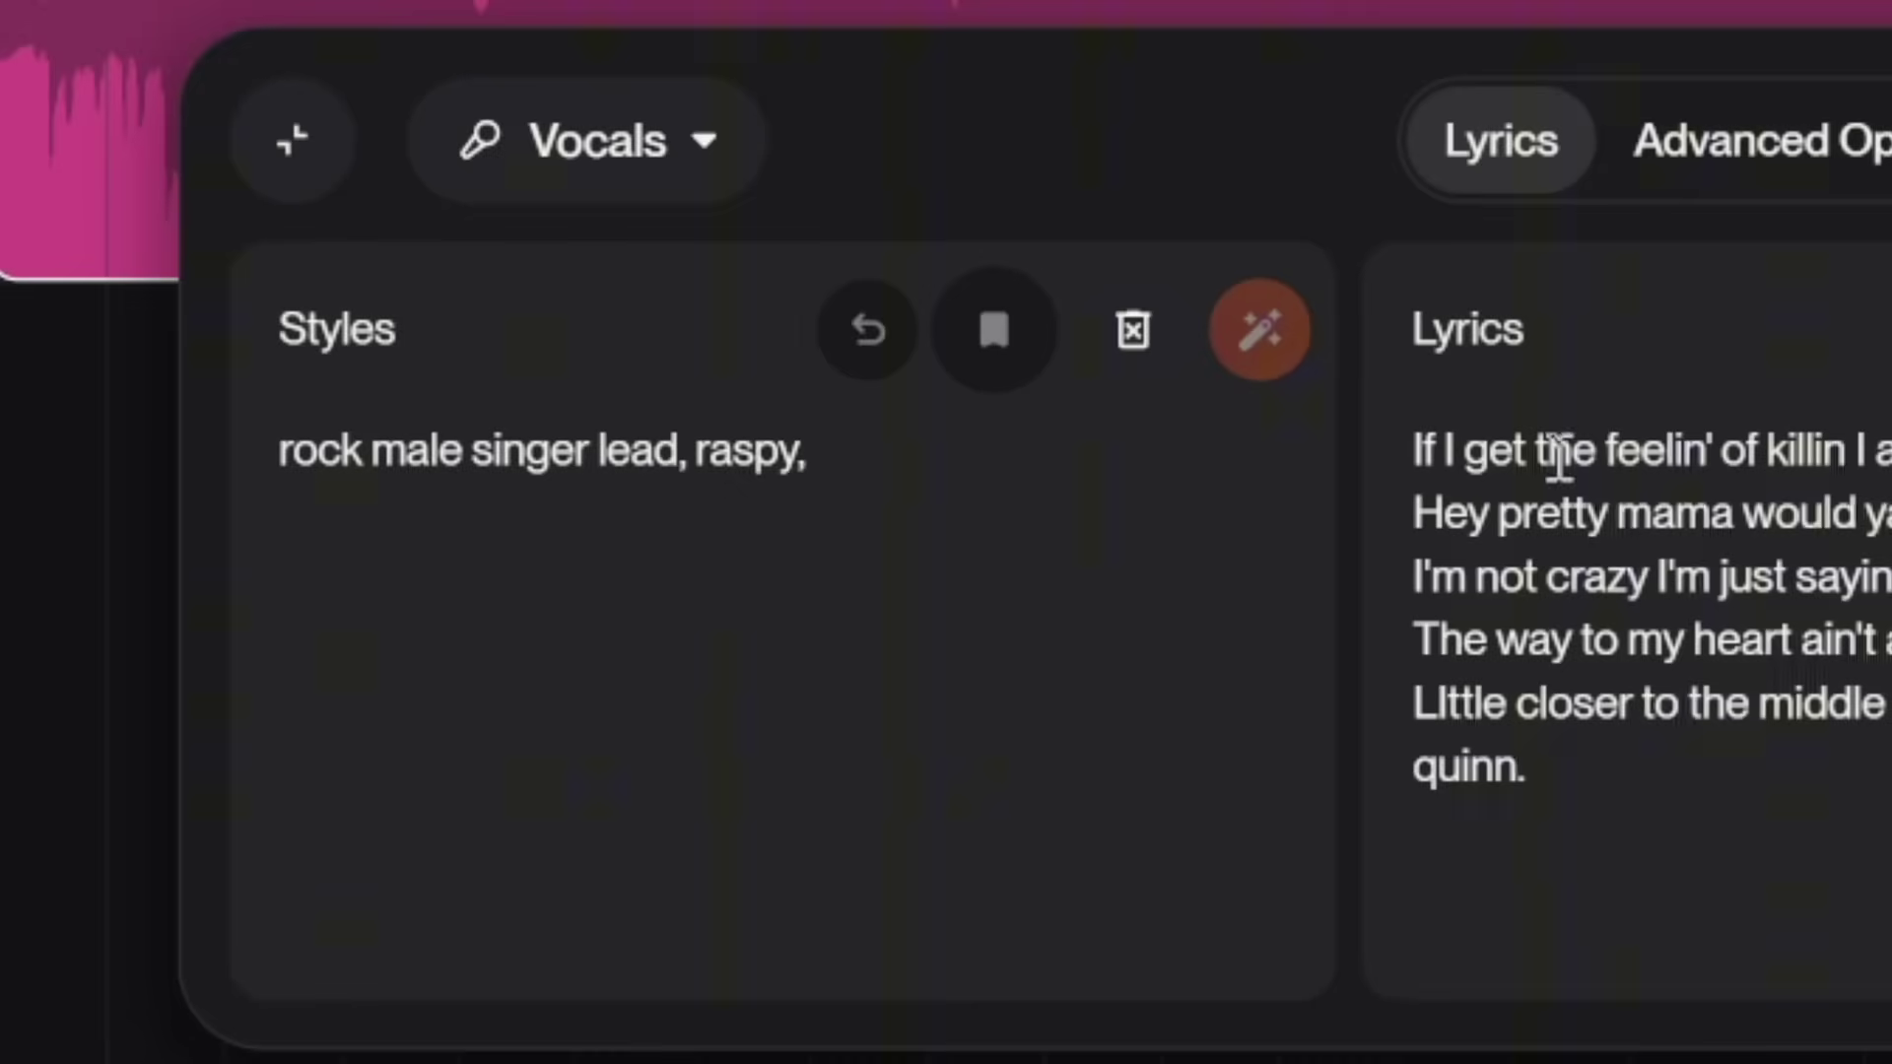
{"action": "left_click_drag", "start_coordinate": [678, 430], "coordinate": [1309, 655]}
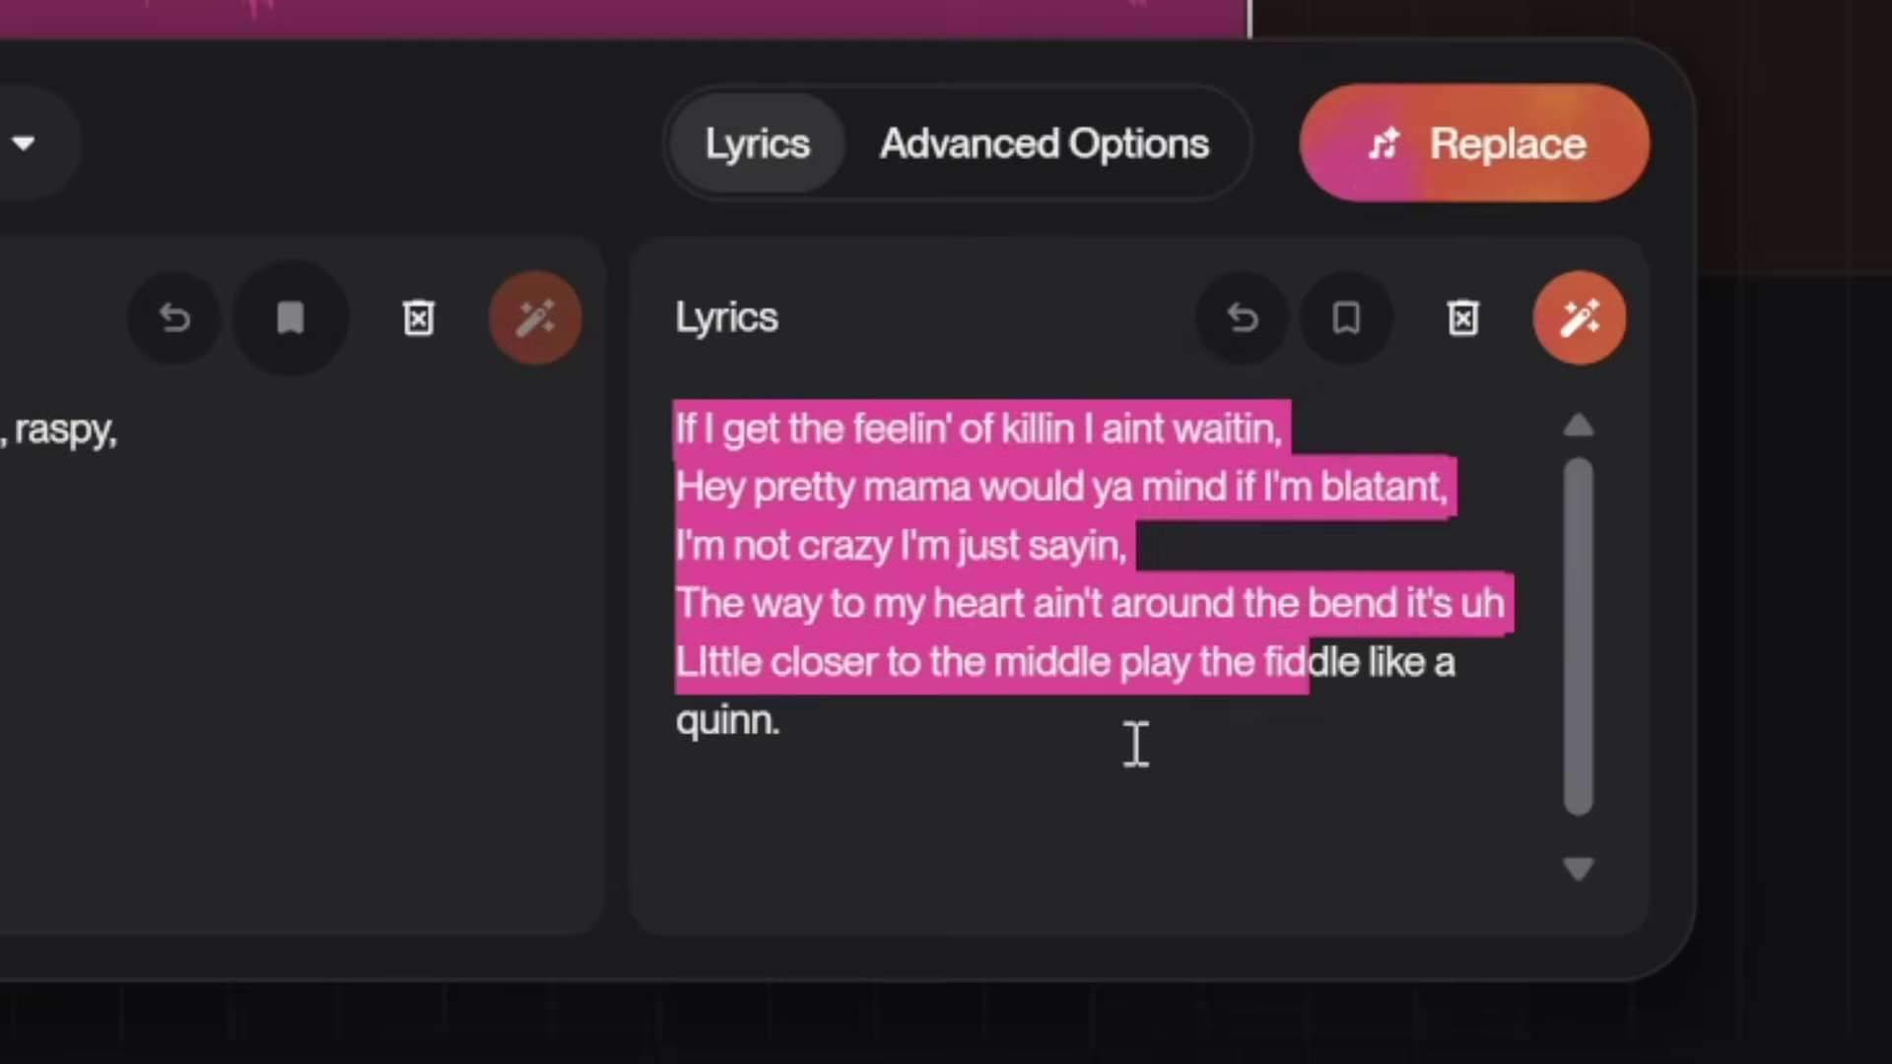
{"action": "left_click", "coordinate": [1065, 754]}
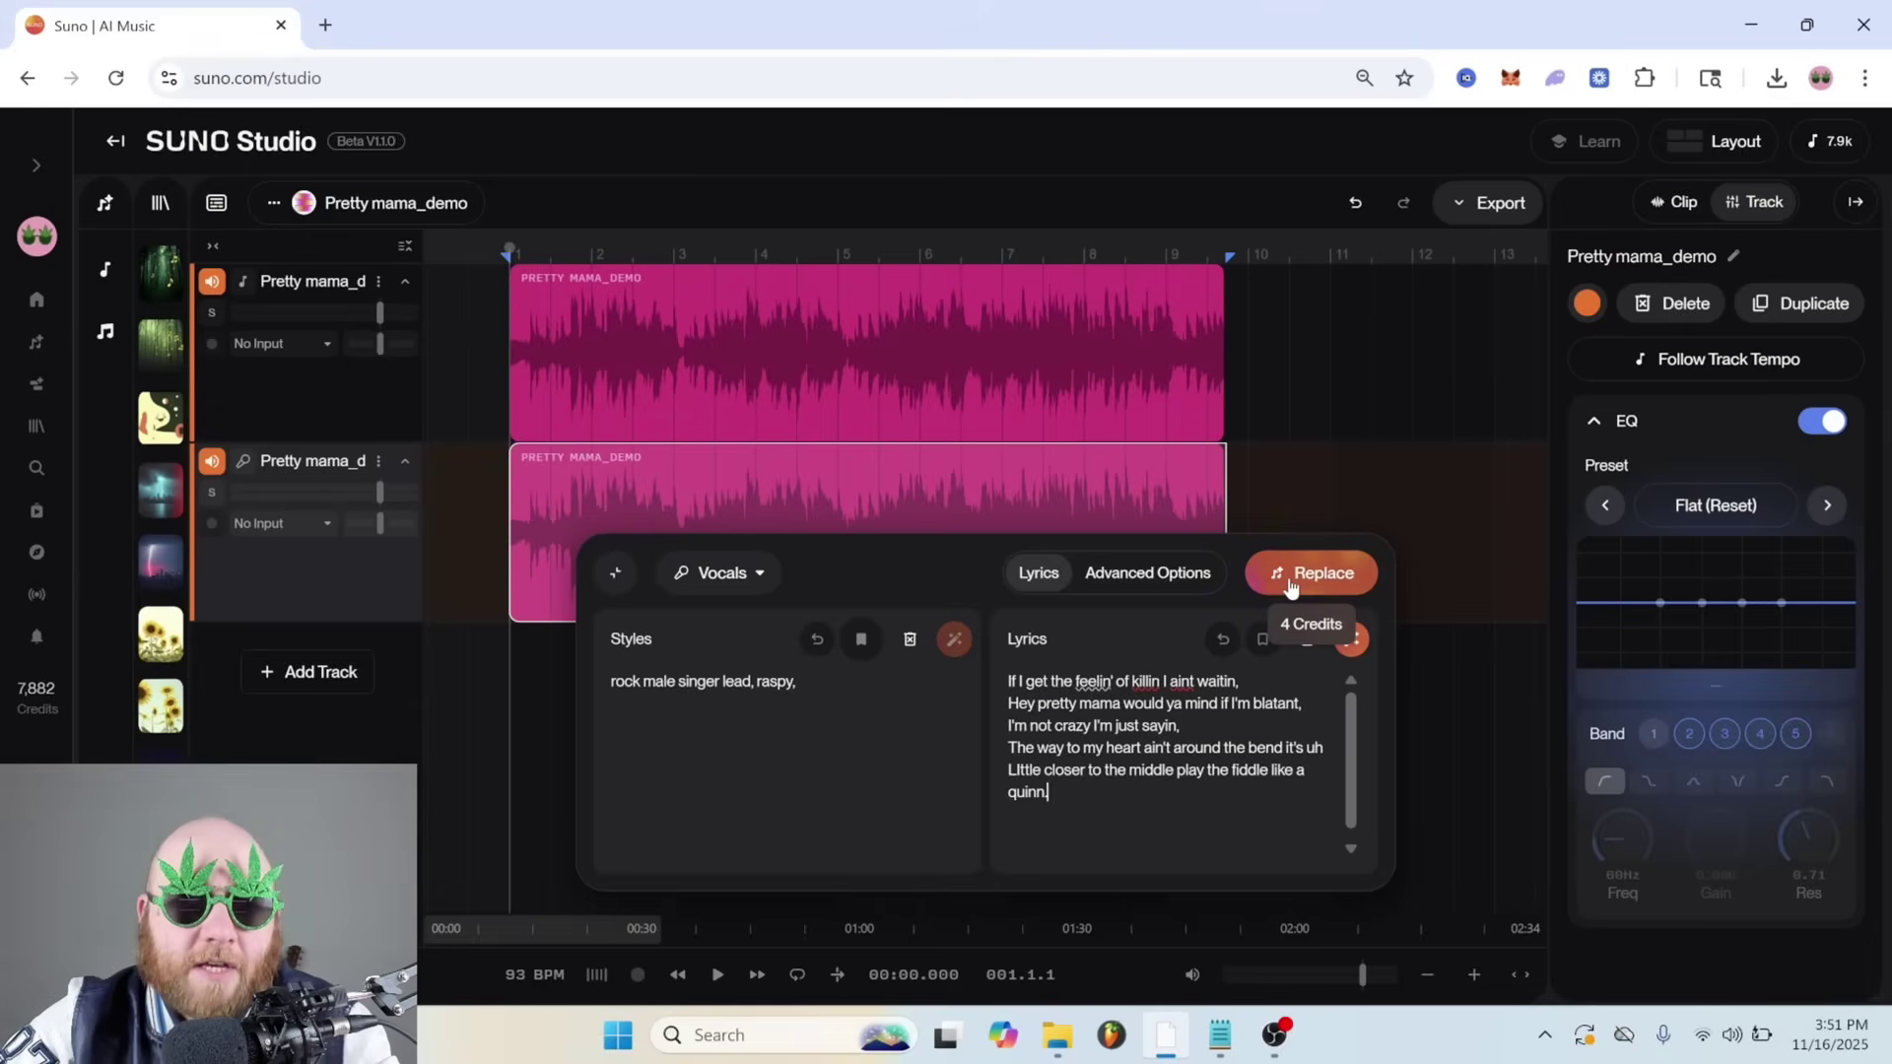
{"action": "left_click", "coordinate": [1289, 580]}
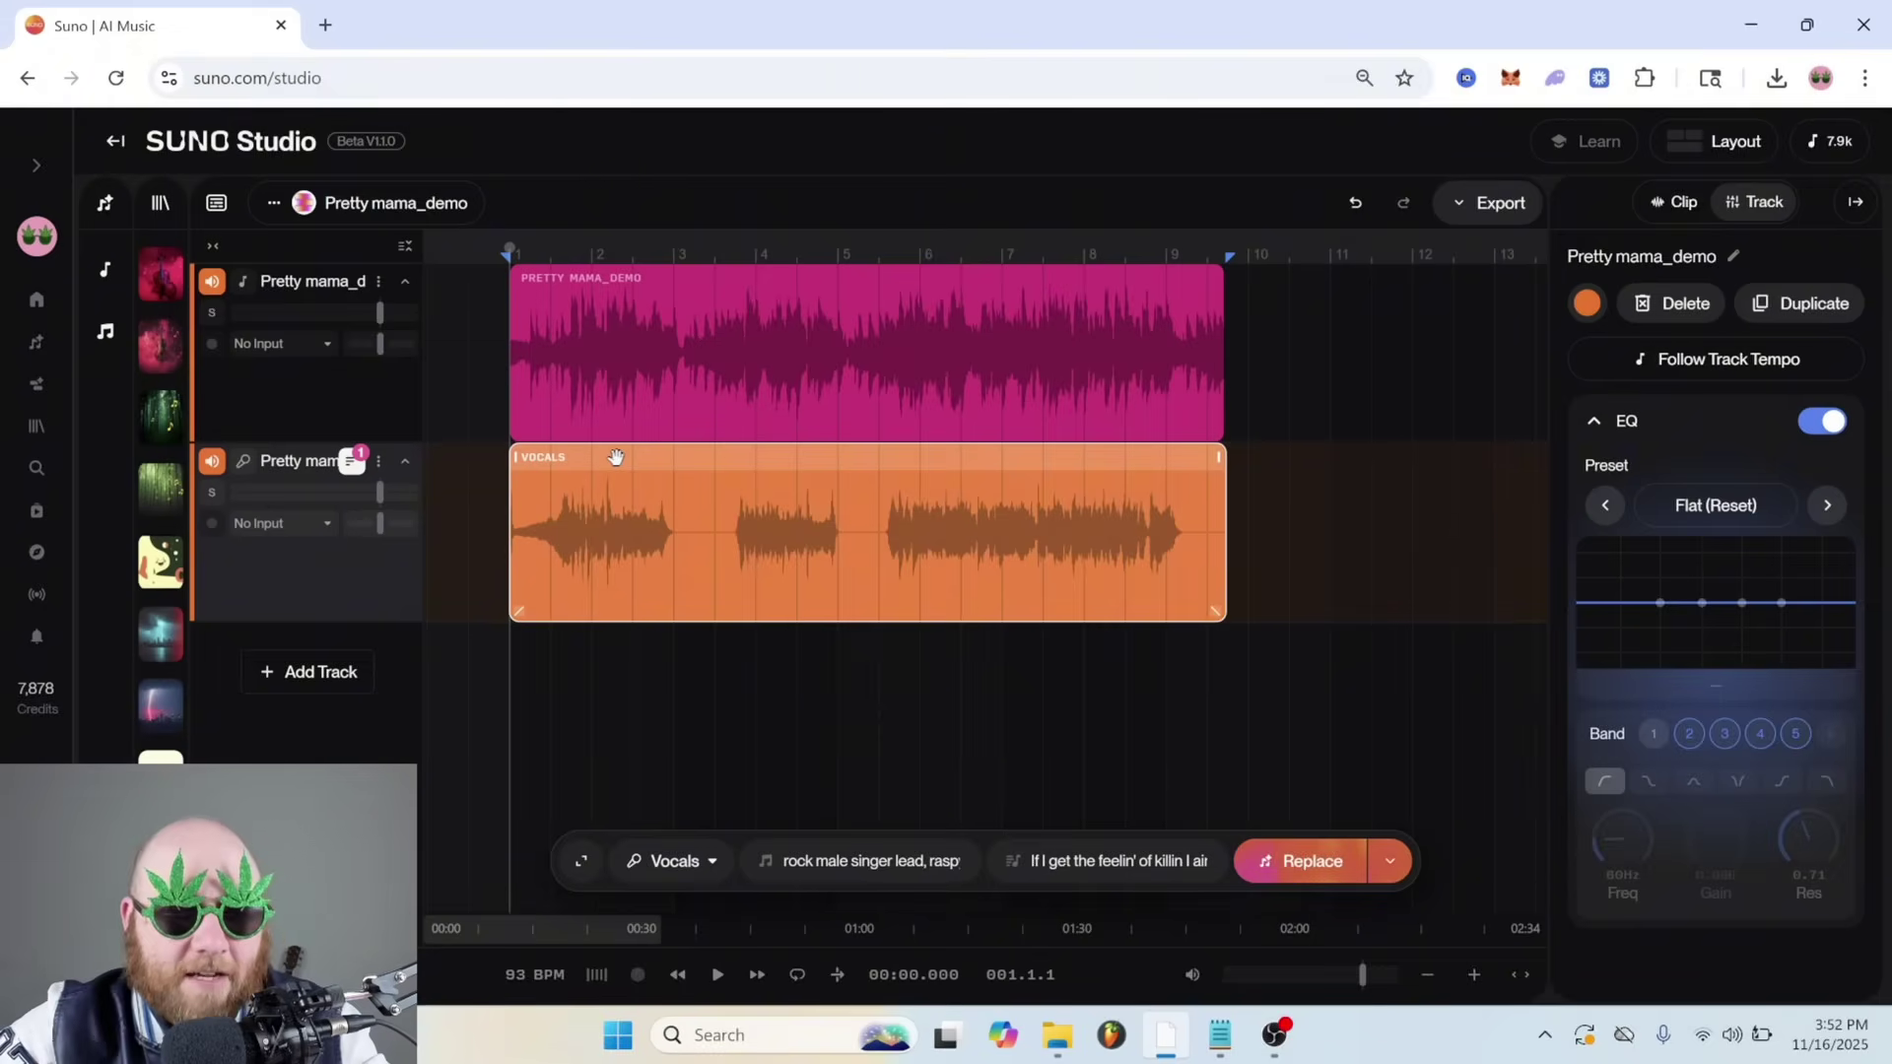
Duplicate the generated vocals track and replace the copy's clip with Vocals in the style "male raspy rock vocals chorus effects, classic rock"
{"action": "left_click", "coordinate": [381, 467]}
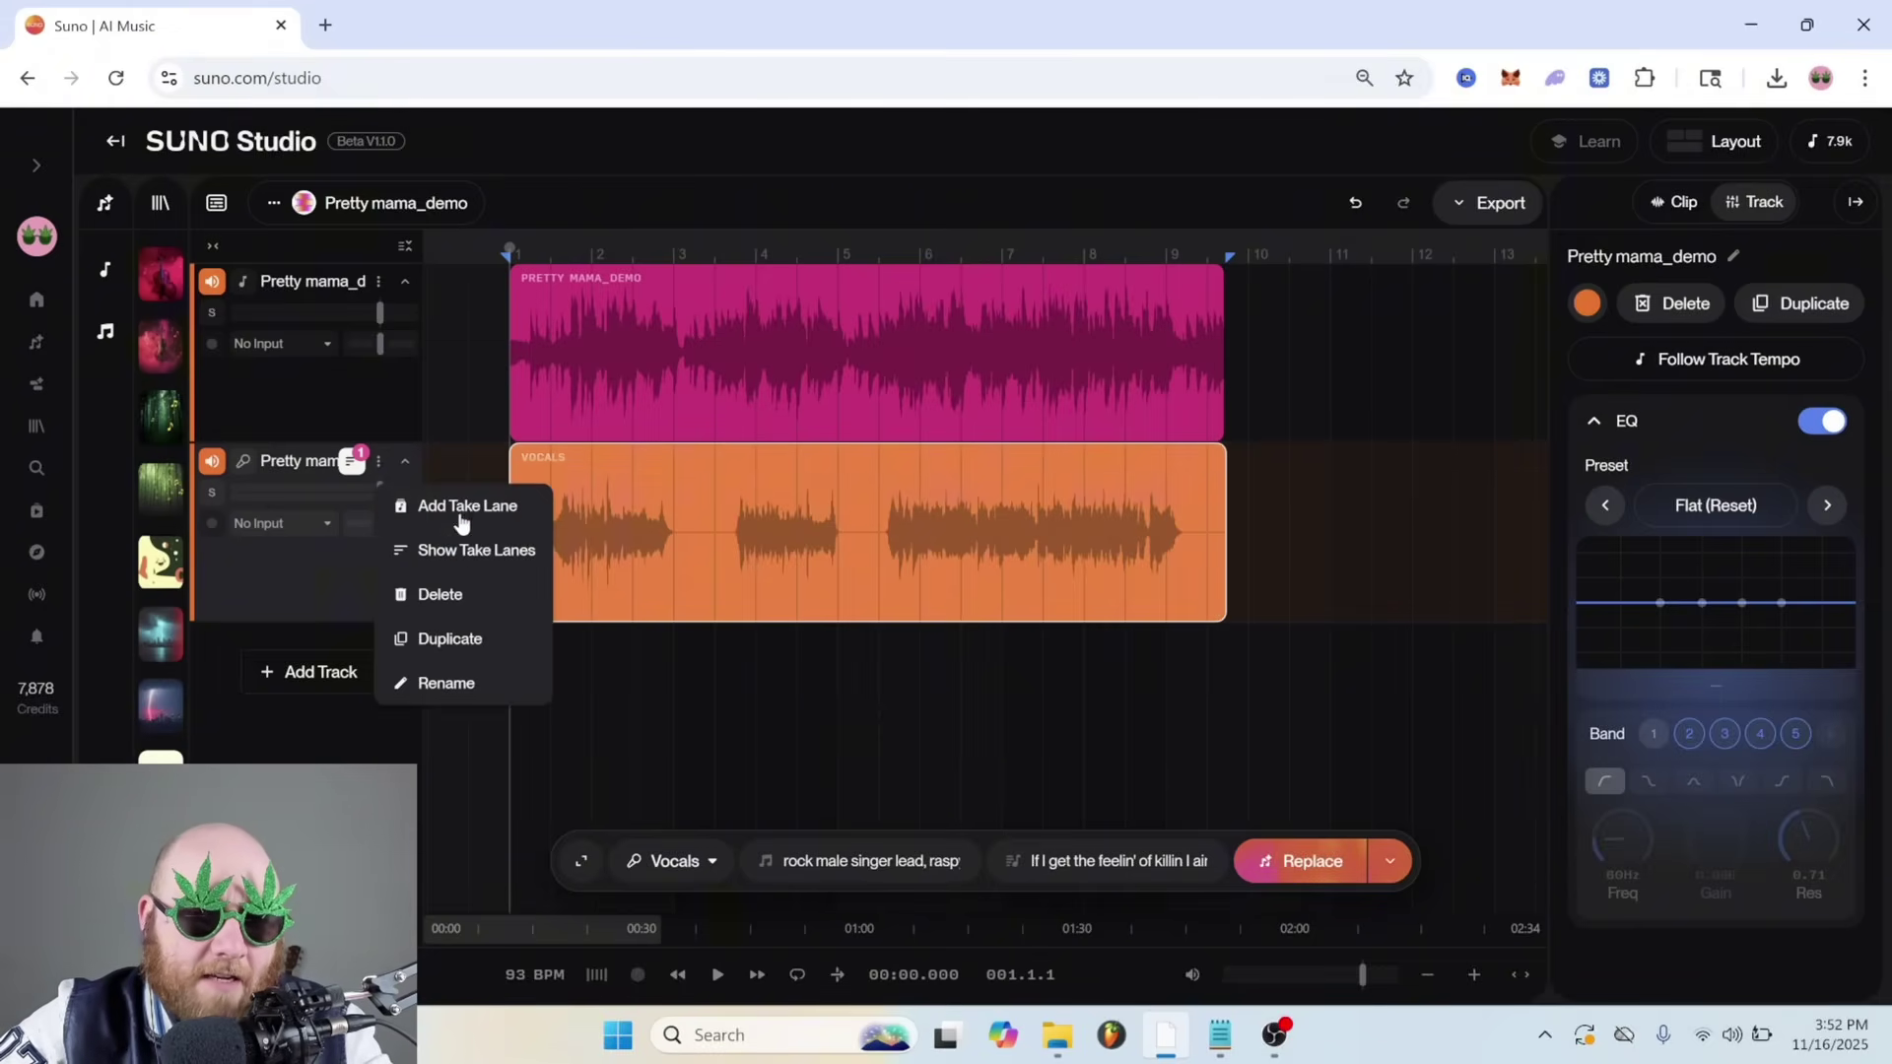
{"action": "left_click", "coordinate": [458, 658]}
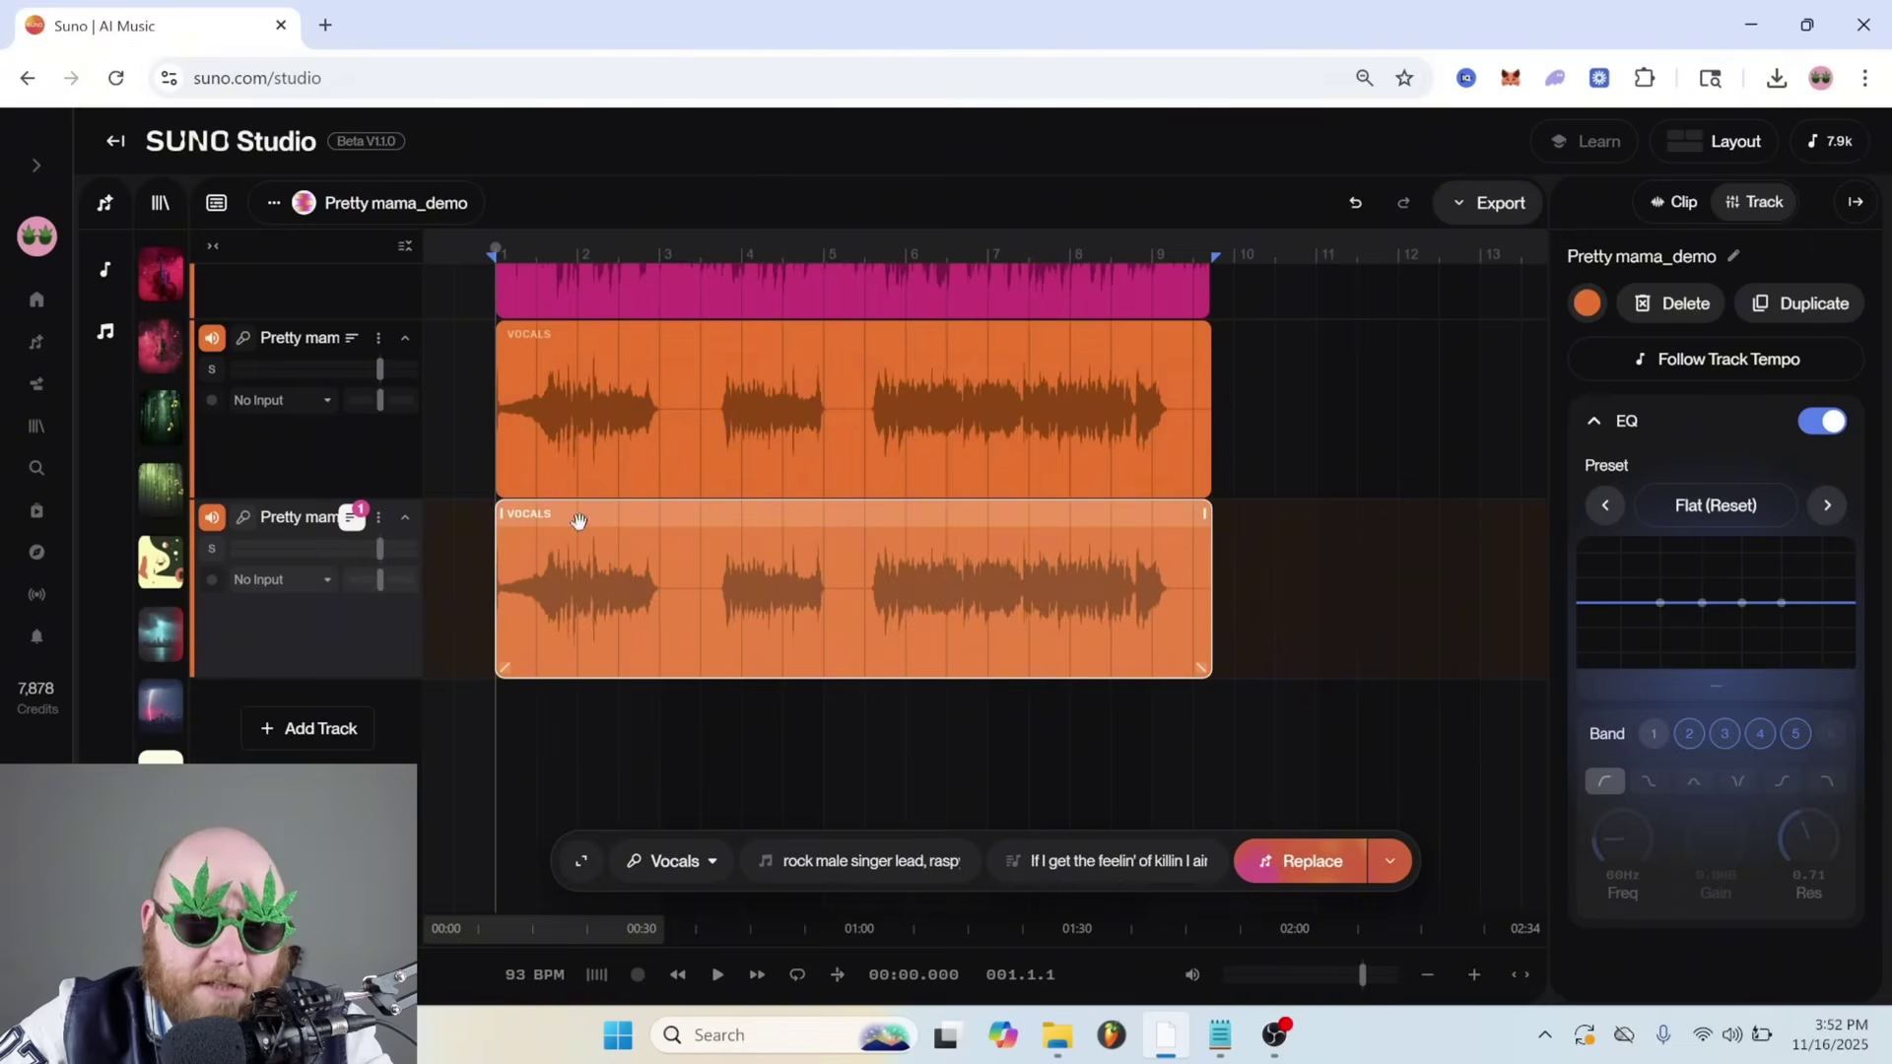
{"action": "left_click", "coordinate": [678, 863]}
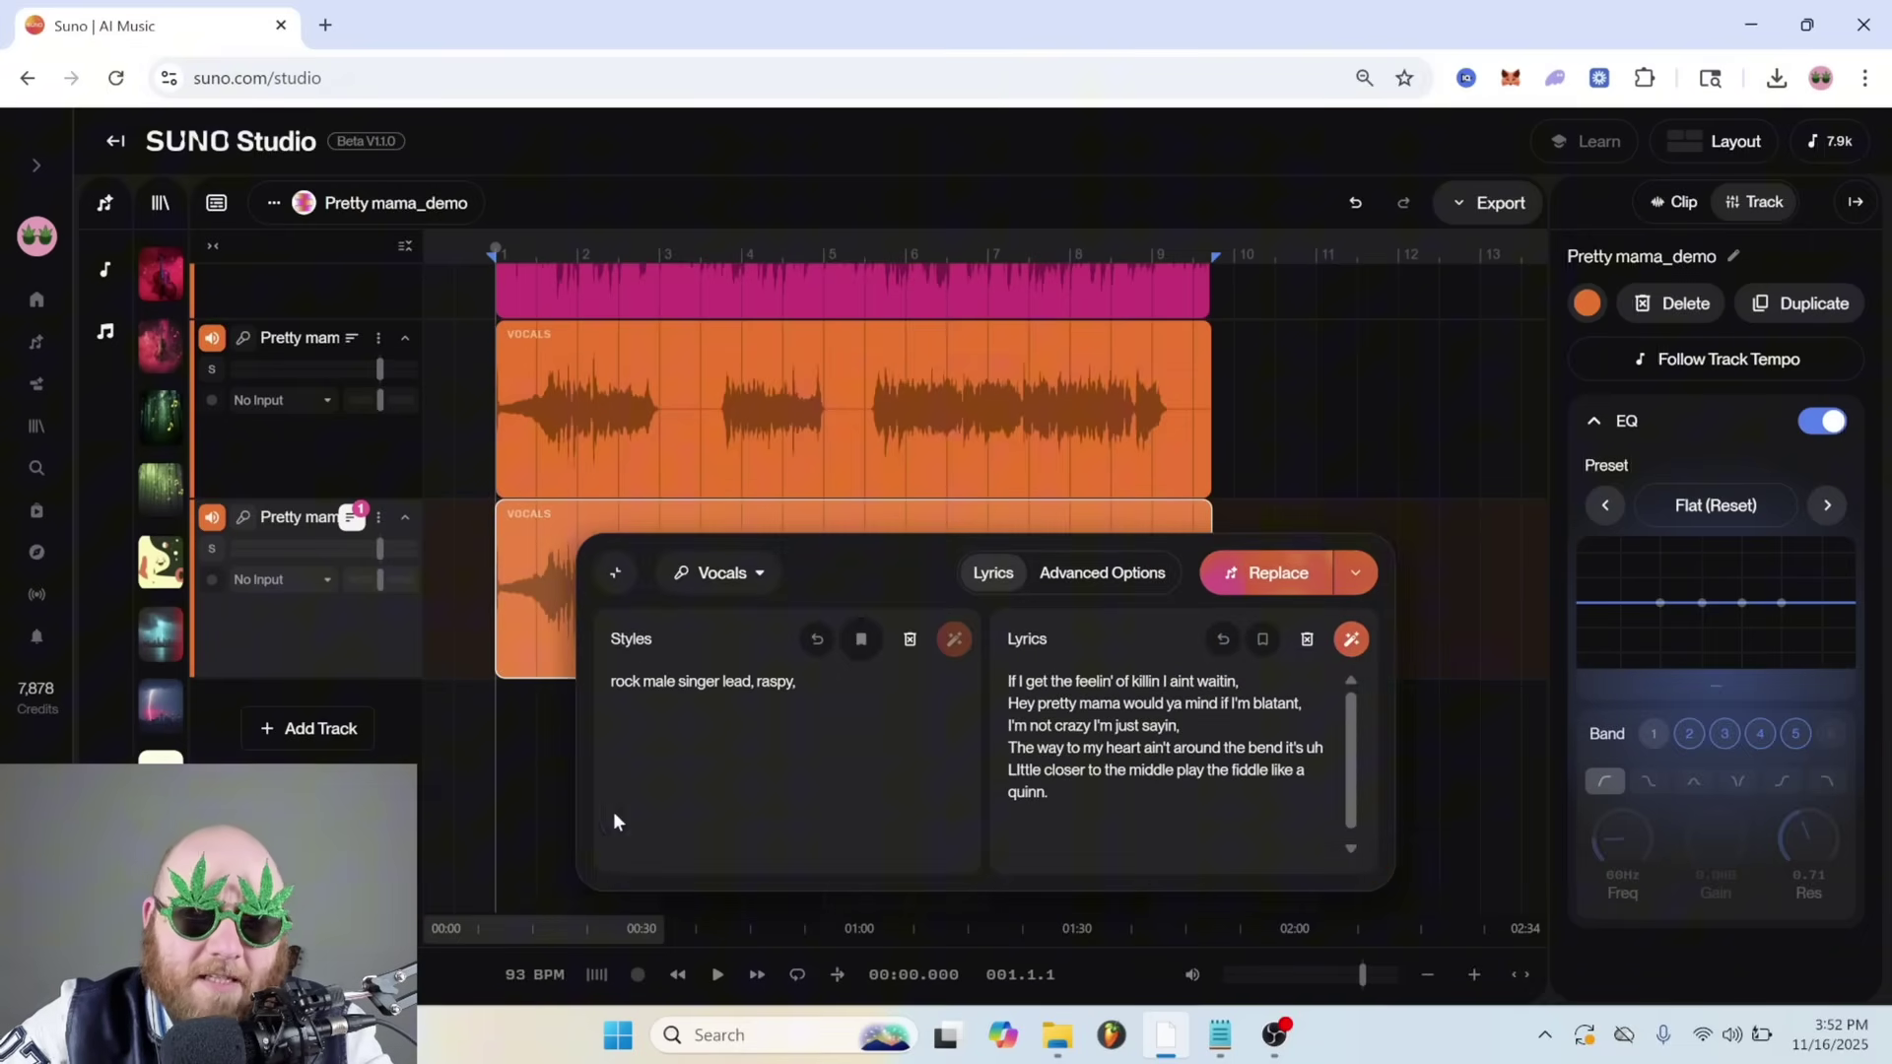
{"action": "key", "text": "ctrl+a"}
{"action": "key", "text": "BackSpace"}
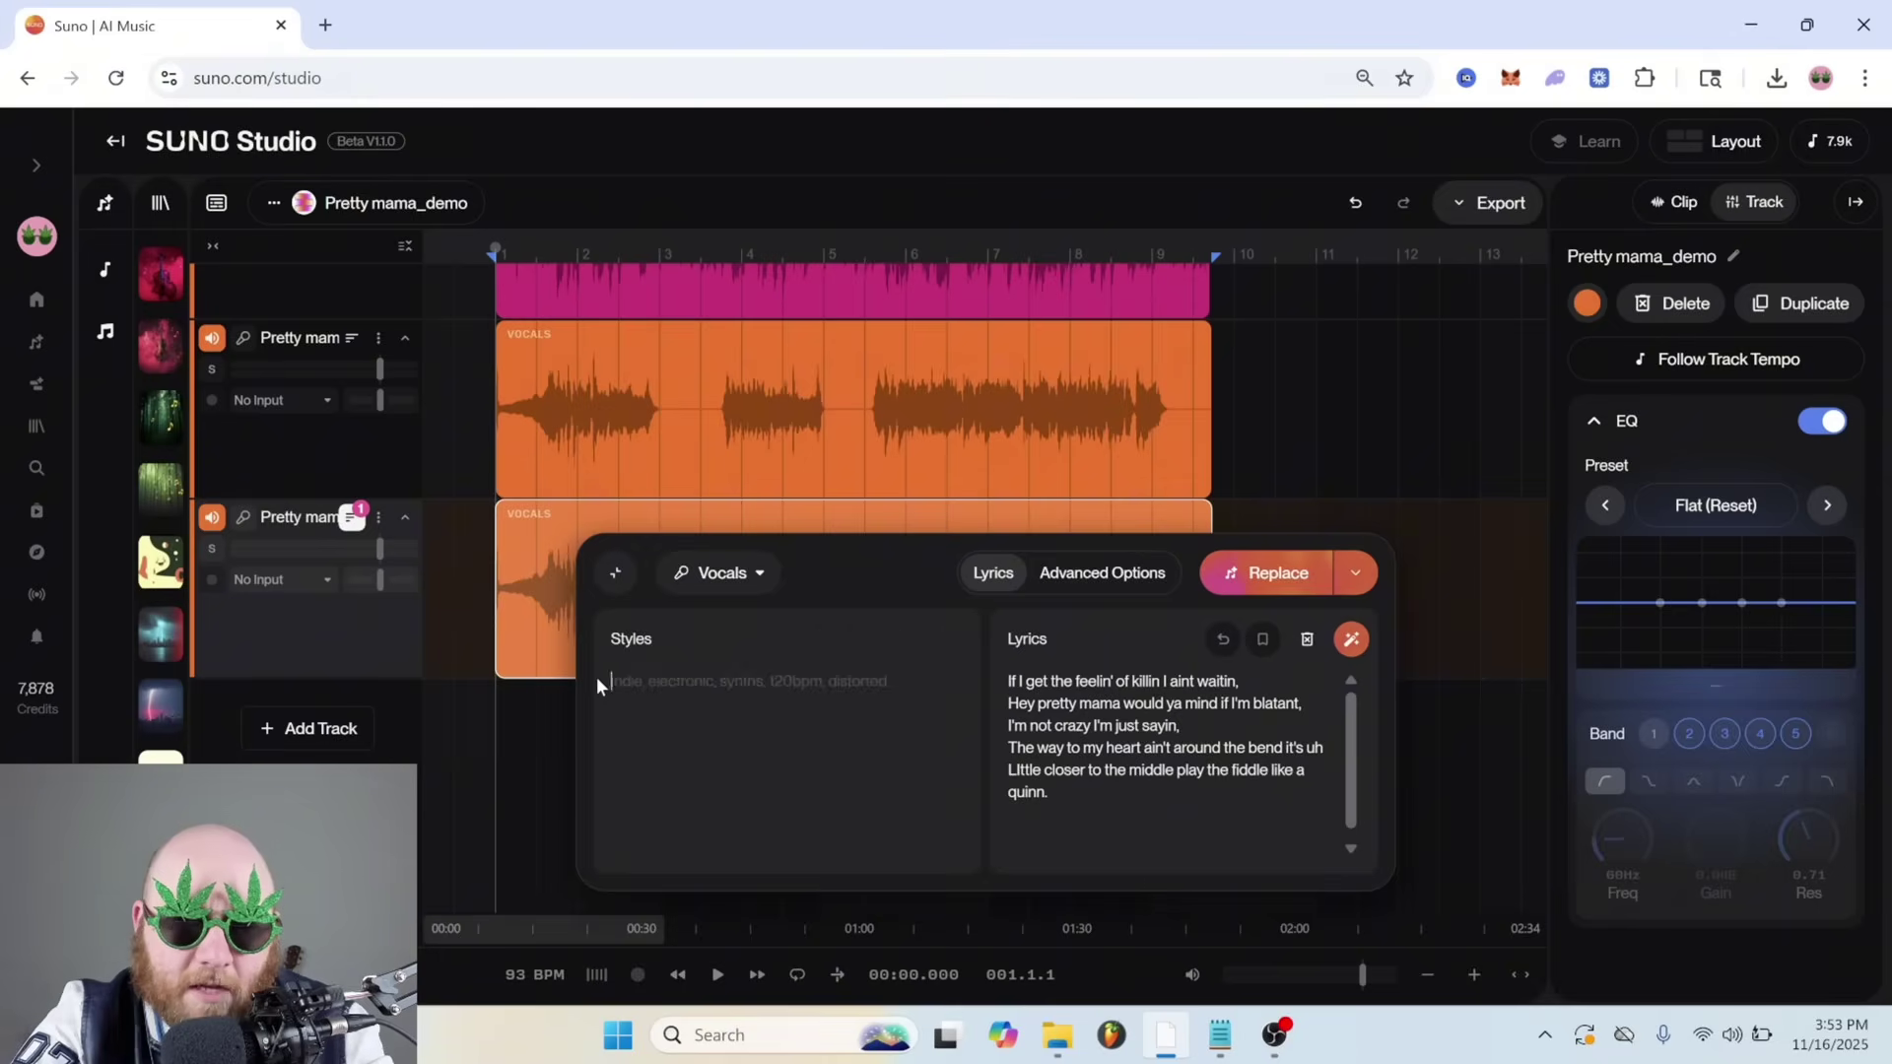
{"action": "type", "text": "male raspy rock vocals chorus "}
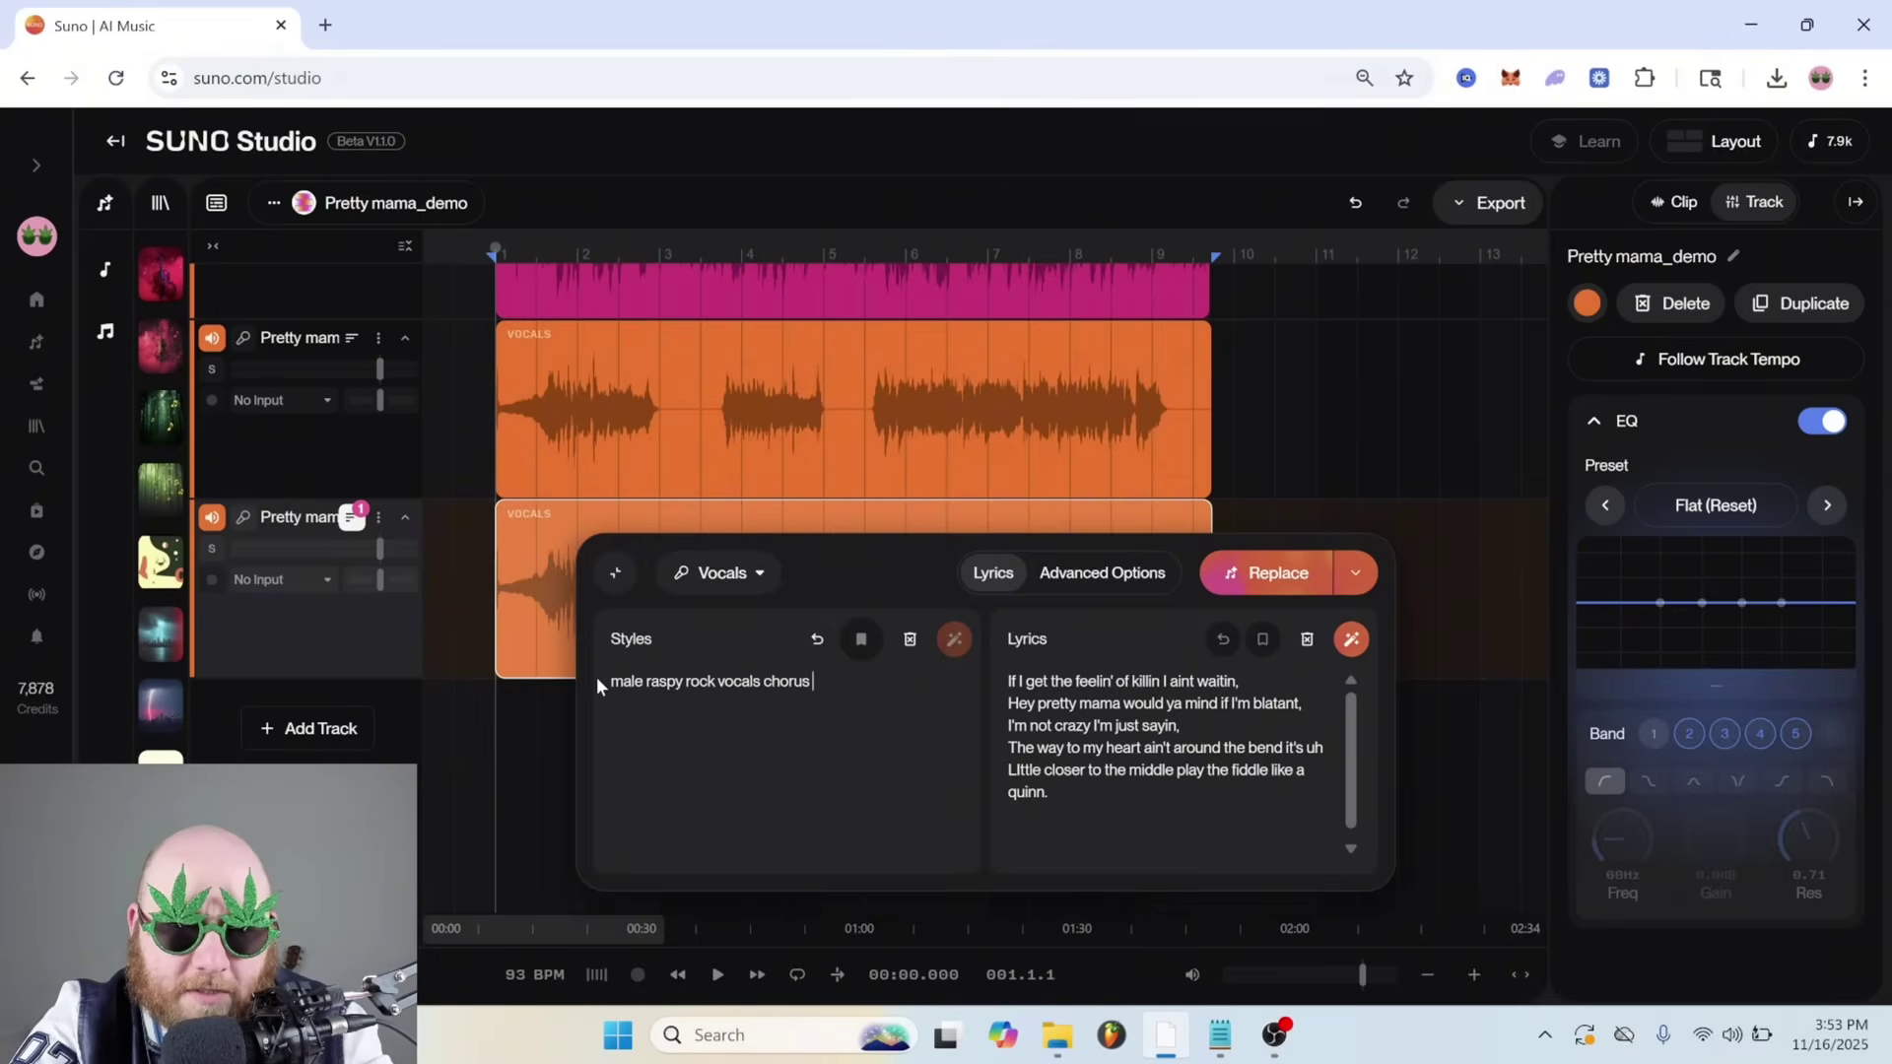
{"action": "type", "text": "effects, classic rock"}
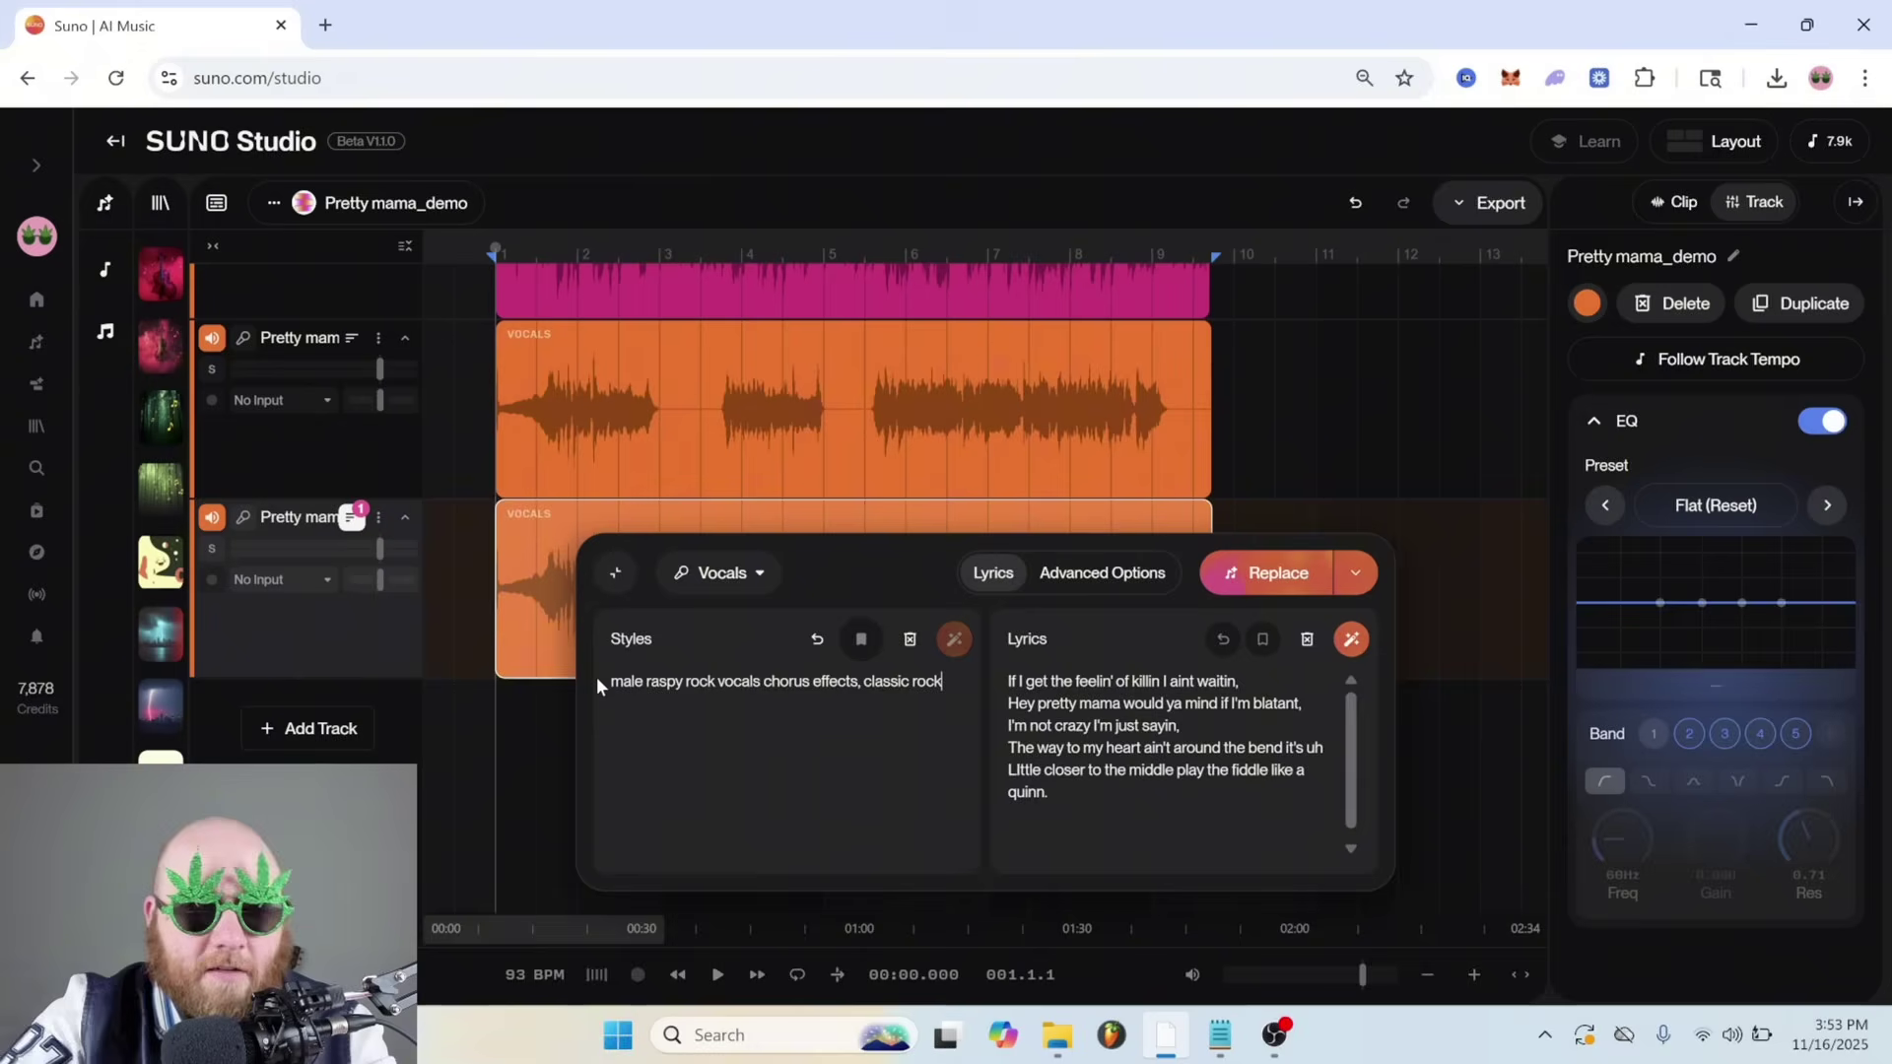
{"action": "left_click", "coordinate": [1280, 575]}
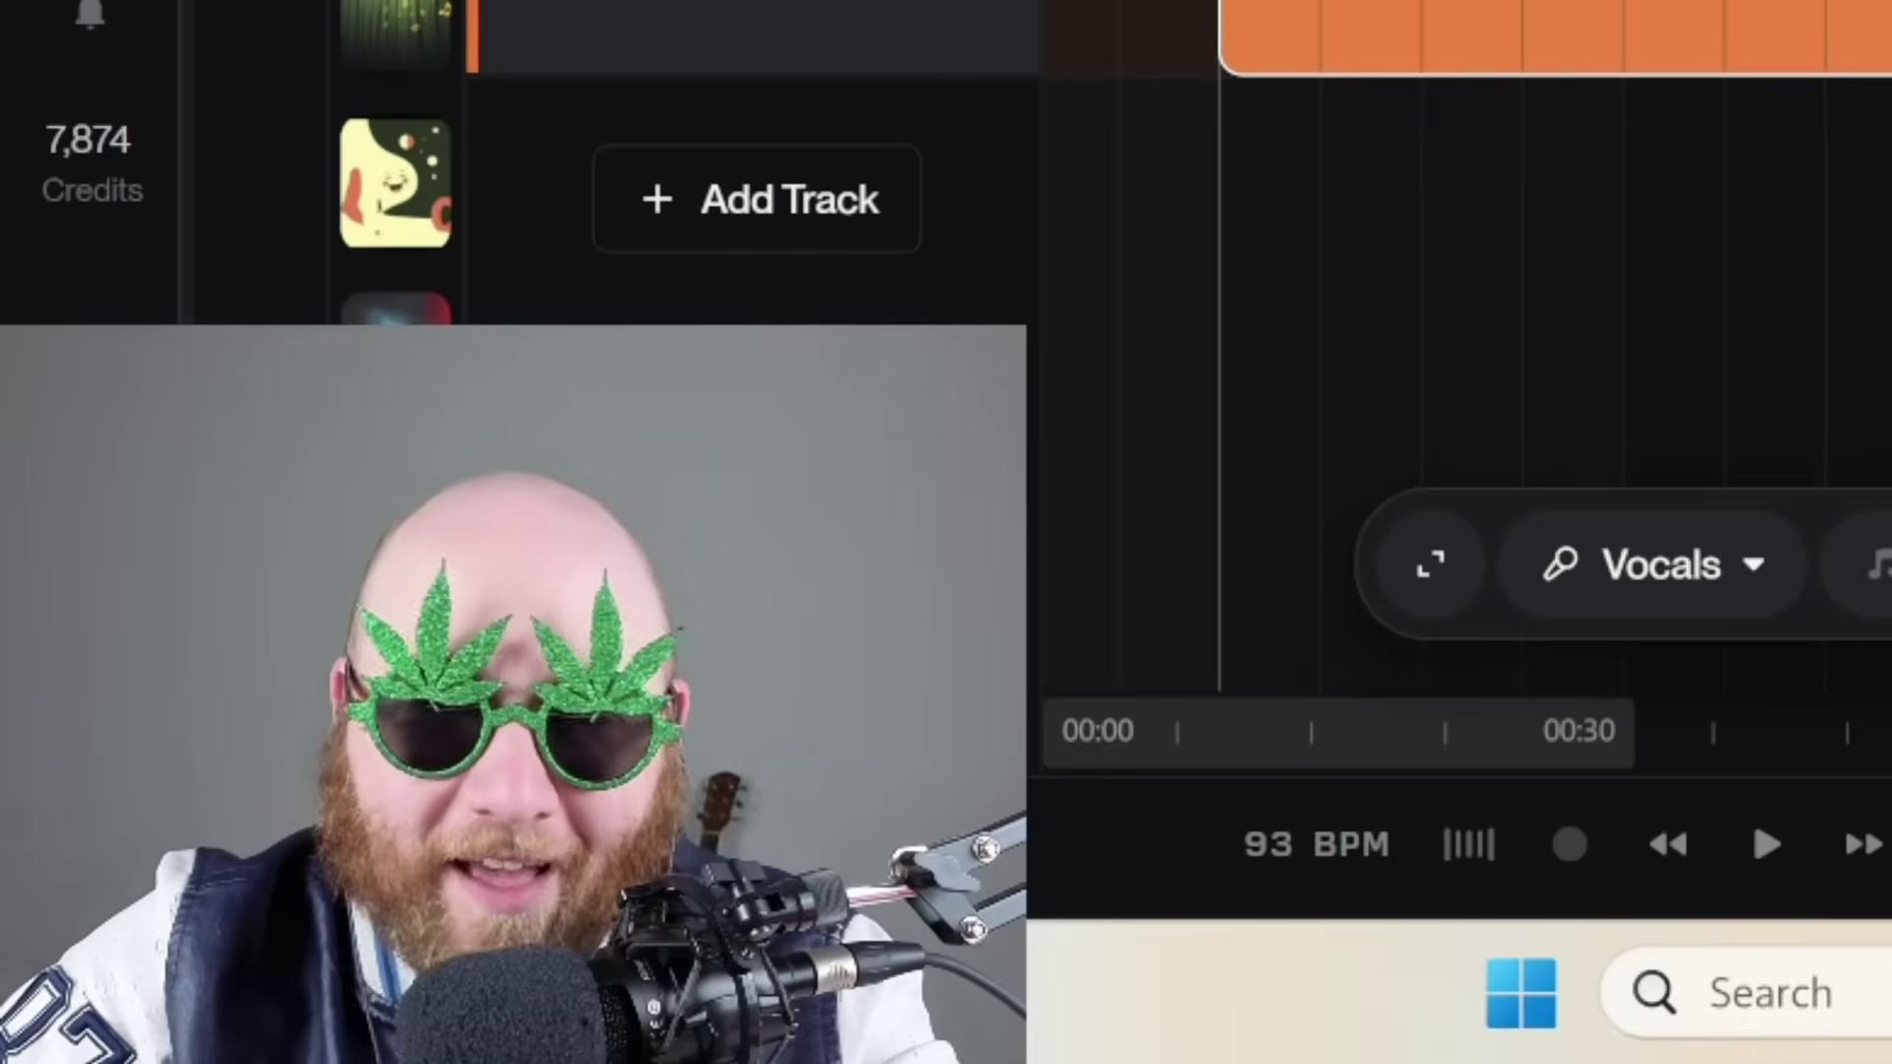
Duplicate the new raspy vocal track, trim the start of the copy's clip to bar 7.4.1 and play it
{"action": "left_click", "coordinate": [380, 503]}
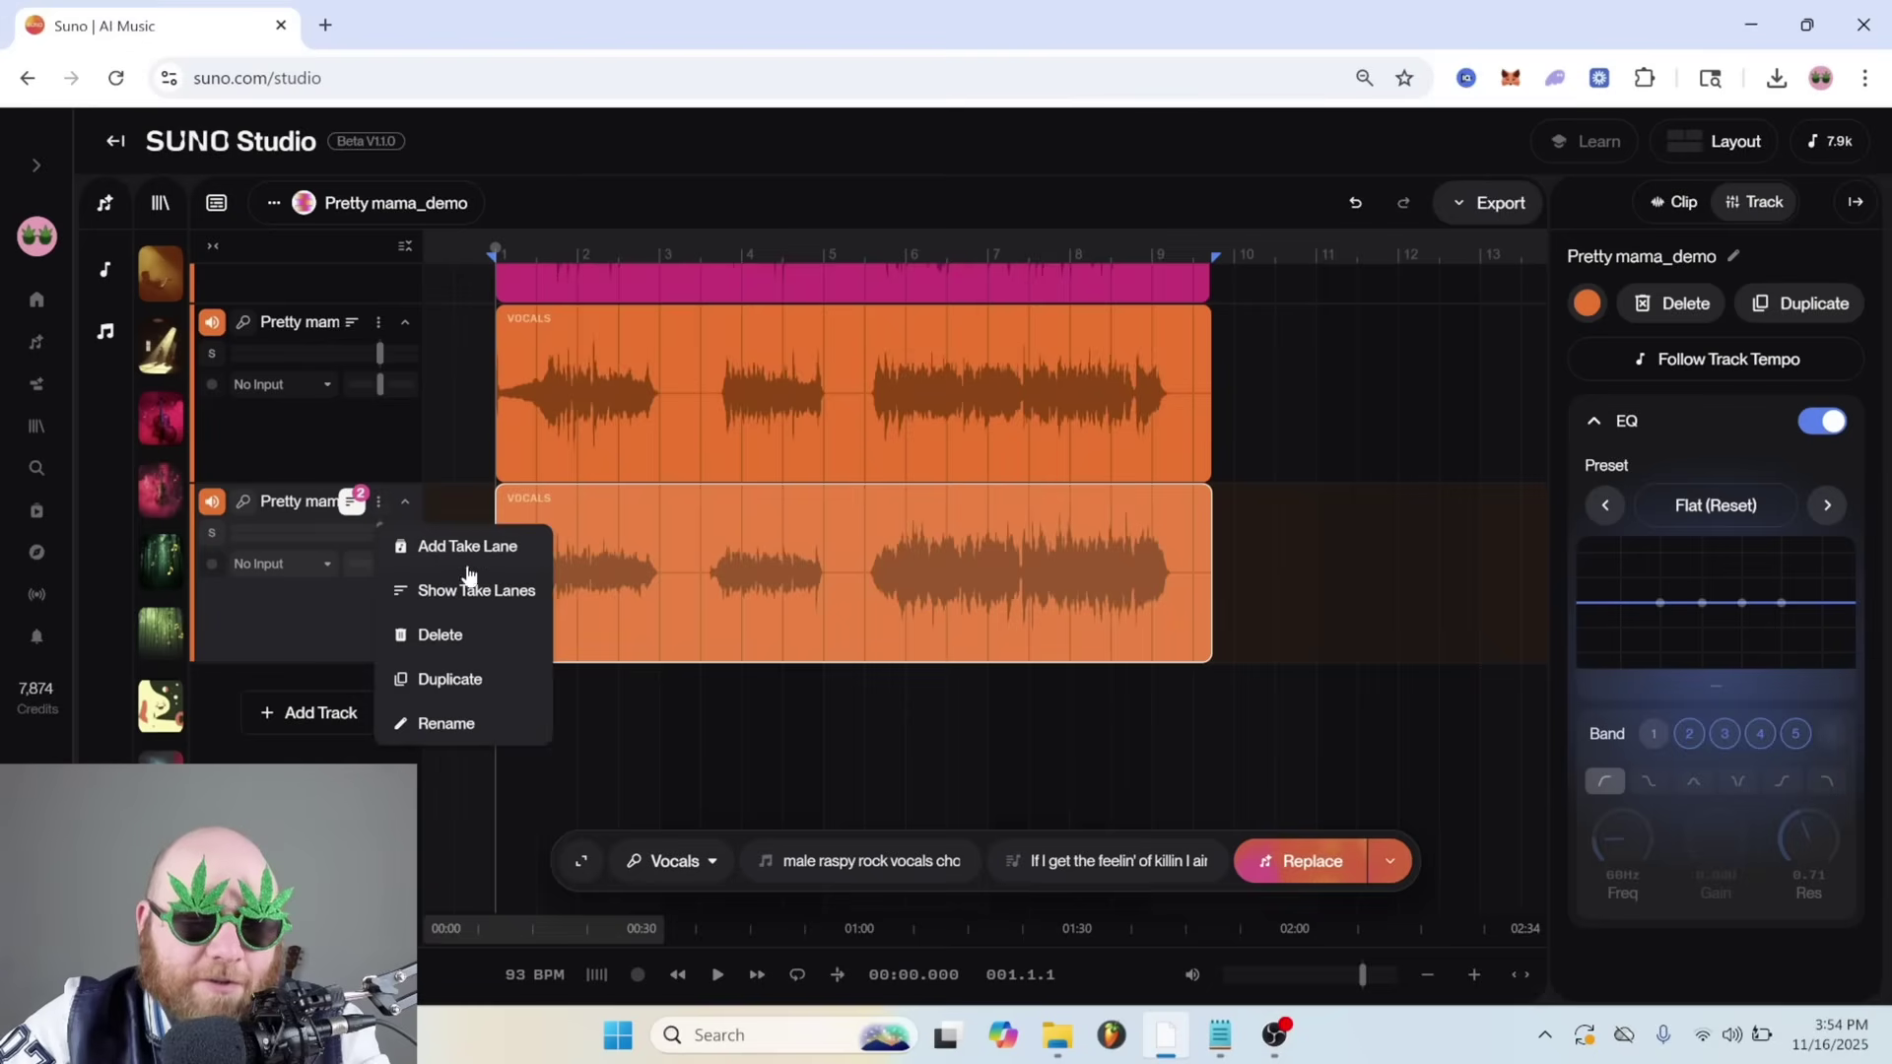
{"action": "left_click", "coordinate": [463, 678]}
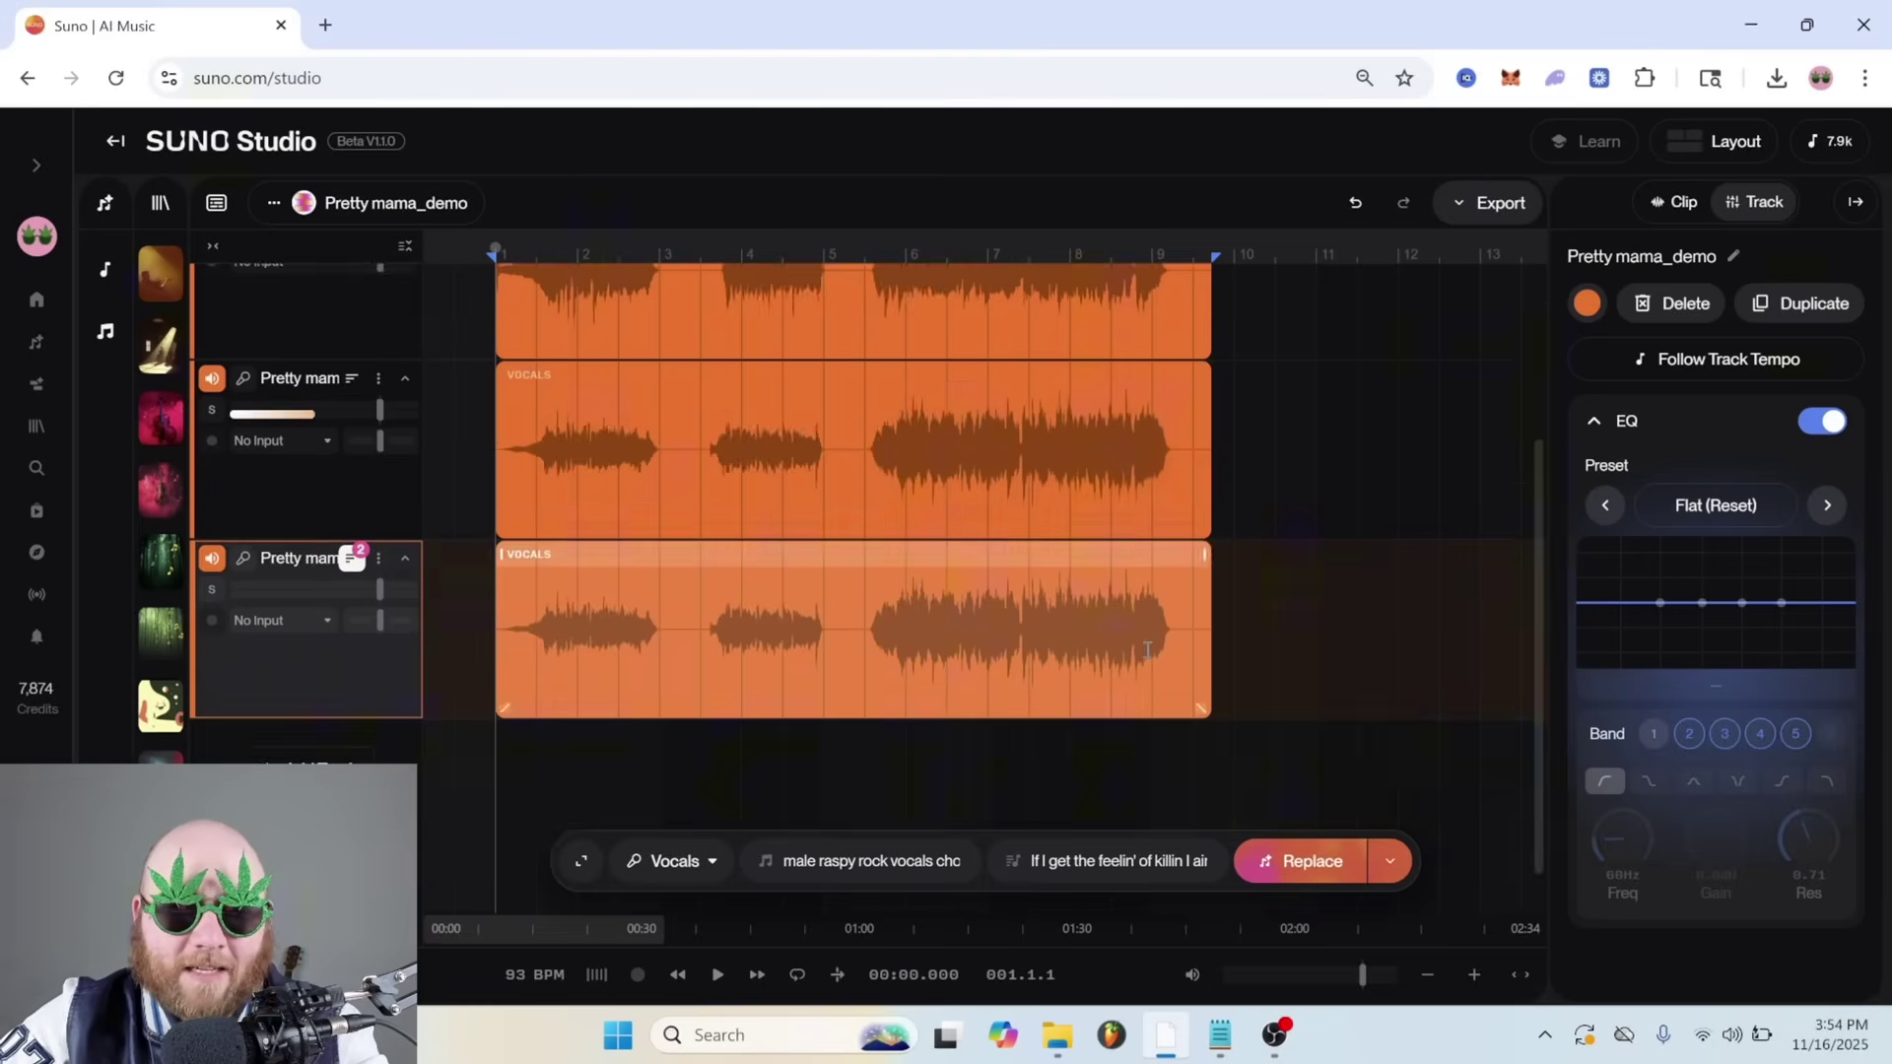
{"action": "scroll", "coordinate": [1123, 650], "scroll_direction": "down", "scroll_amount": 1}
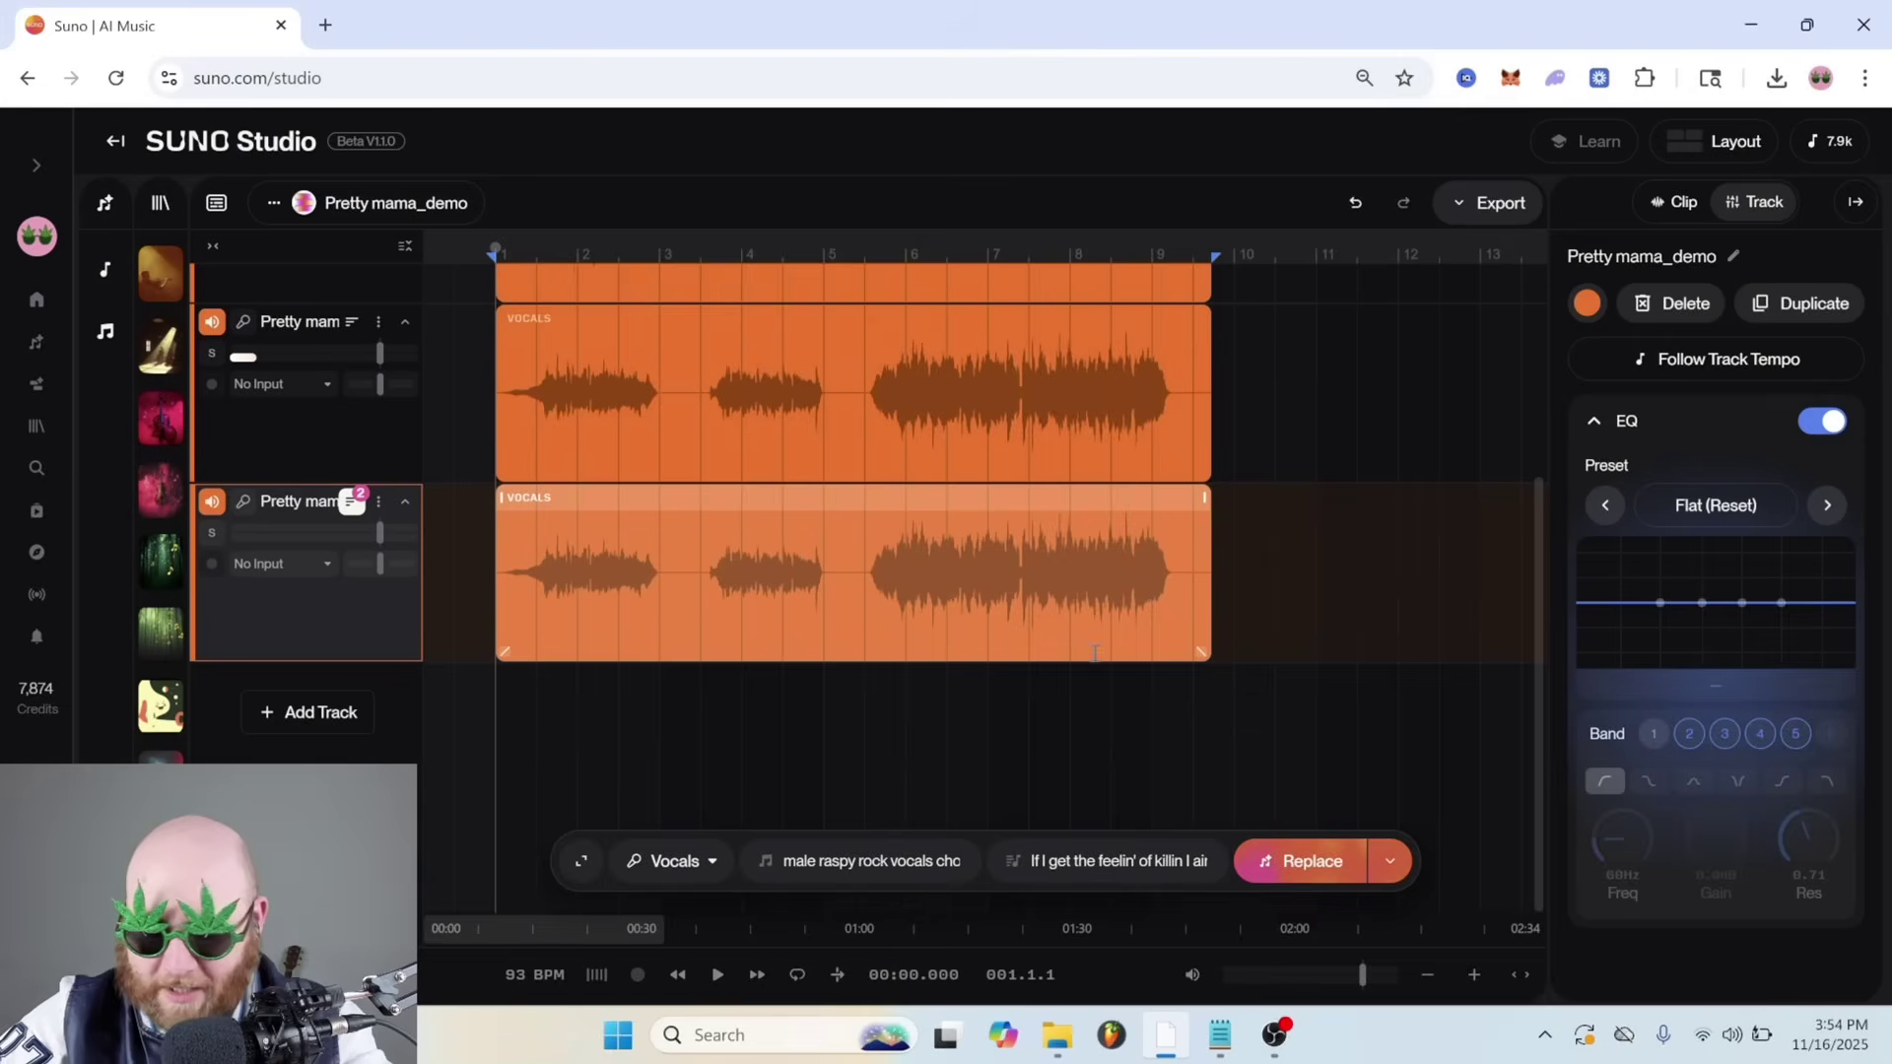
{"action": "left_click", "coordinate": [501, 499]}
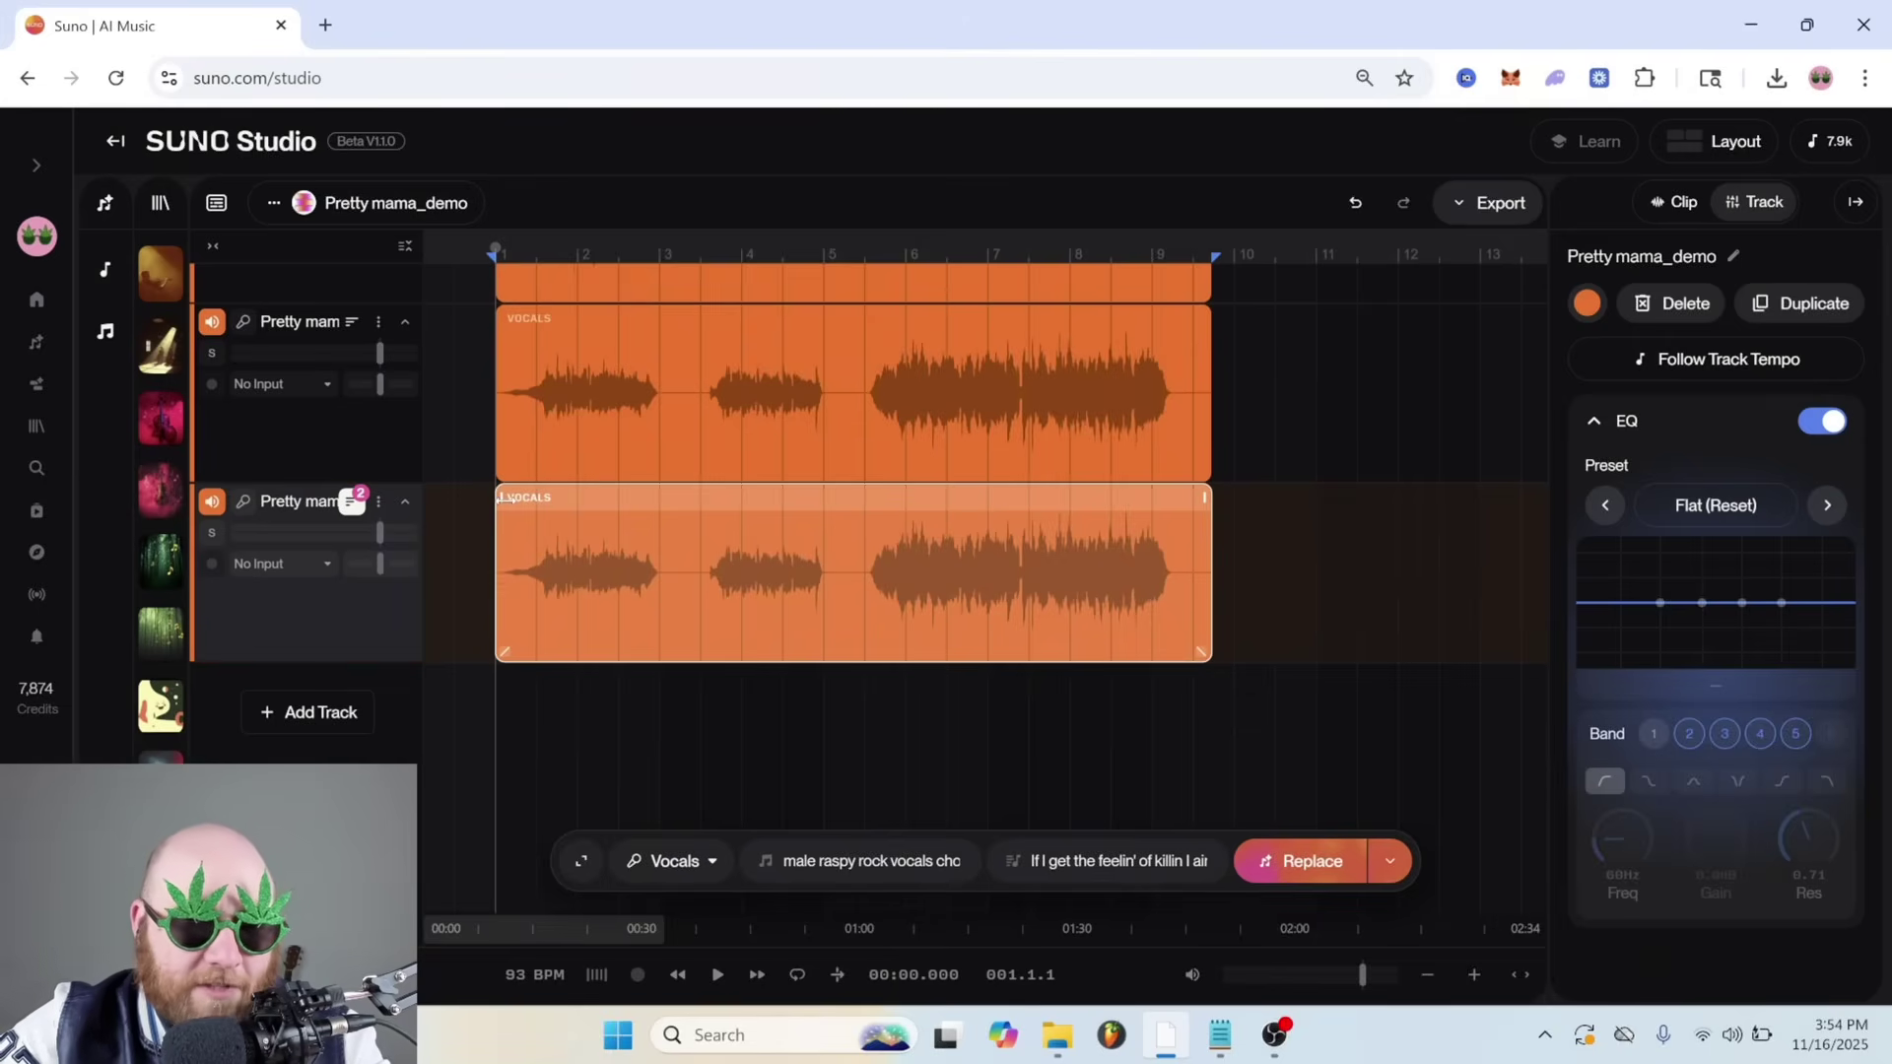
{"action": "left_click_drag", "start_coordinate": [506, 500], "coordinate": [942, 538]}
{"action": "key", "text": "space"}
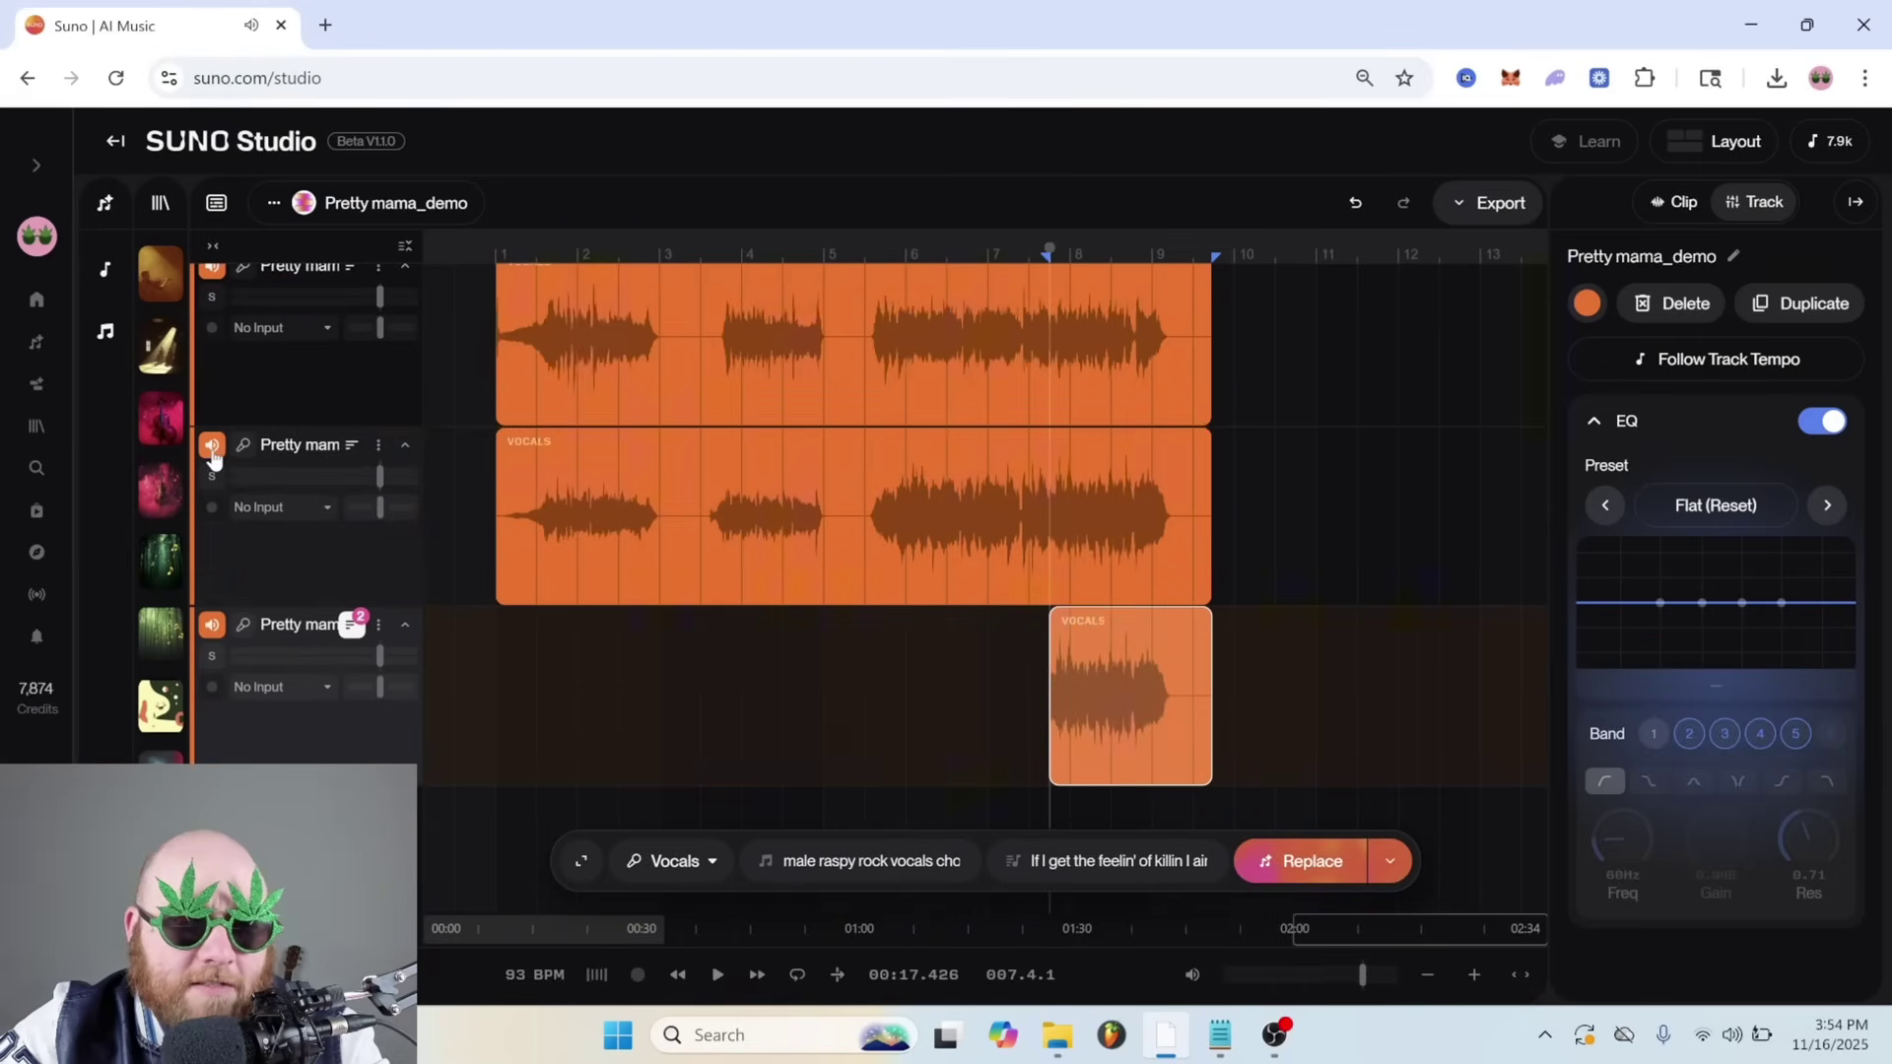
Mute the two full-length vocal tracks above the trimmed clip
{"action": "left_click", "coordinate": [212, 451]}
{"action": "scroll", "coordinate": [264, 424], "scroll_direction": "up", "scroll_amount": 1}
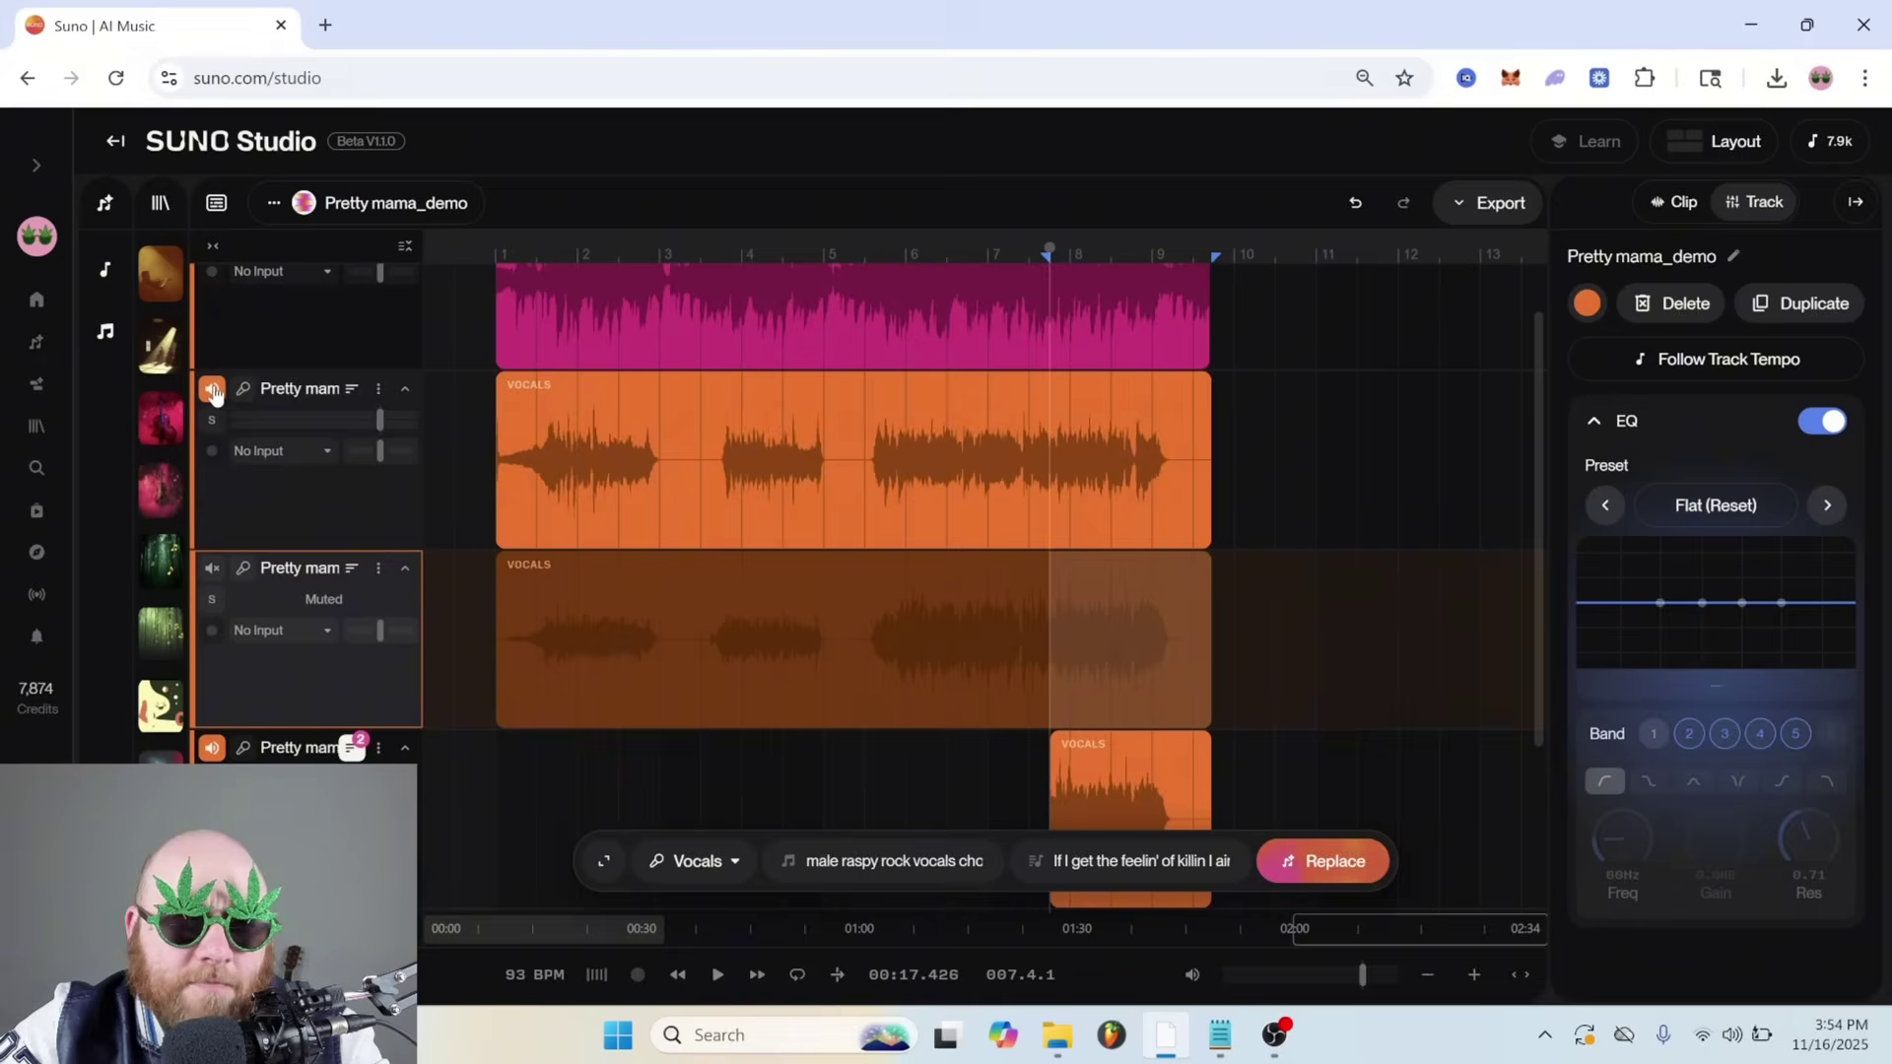
{"action": "left_click", "coordinate": [212, 391]}
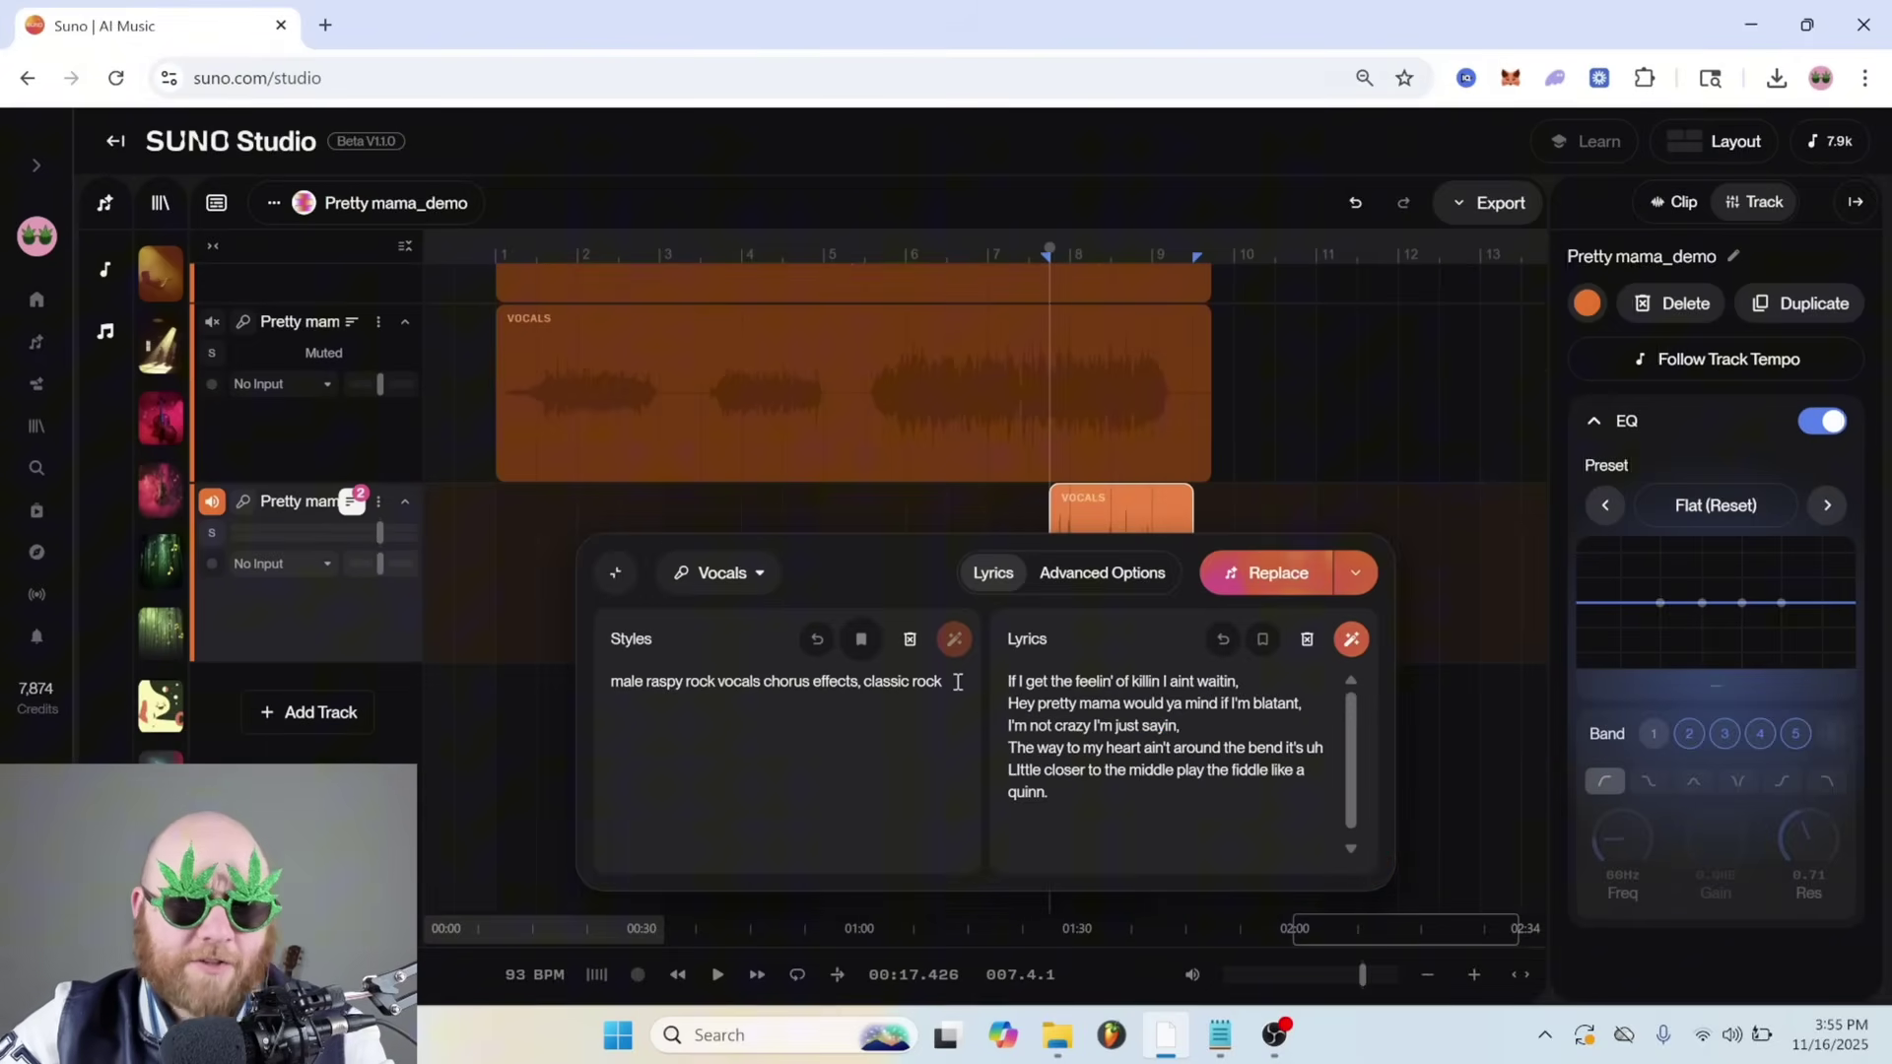
Replace the trimmed clip with gospel, soulful female harmony Vocals, keeping only the lyric line "LIttle closer to the middle play the fiddle like a quinn."
{"action": "left_click_drag", "start_coordinate": [704, 692], "coordinate": [608, 695]}
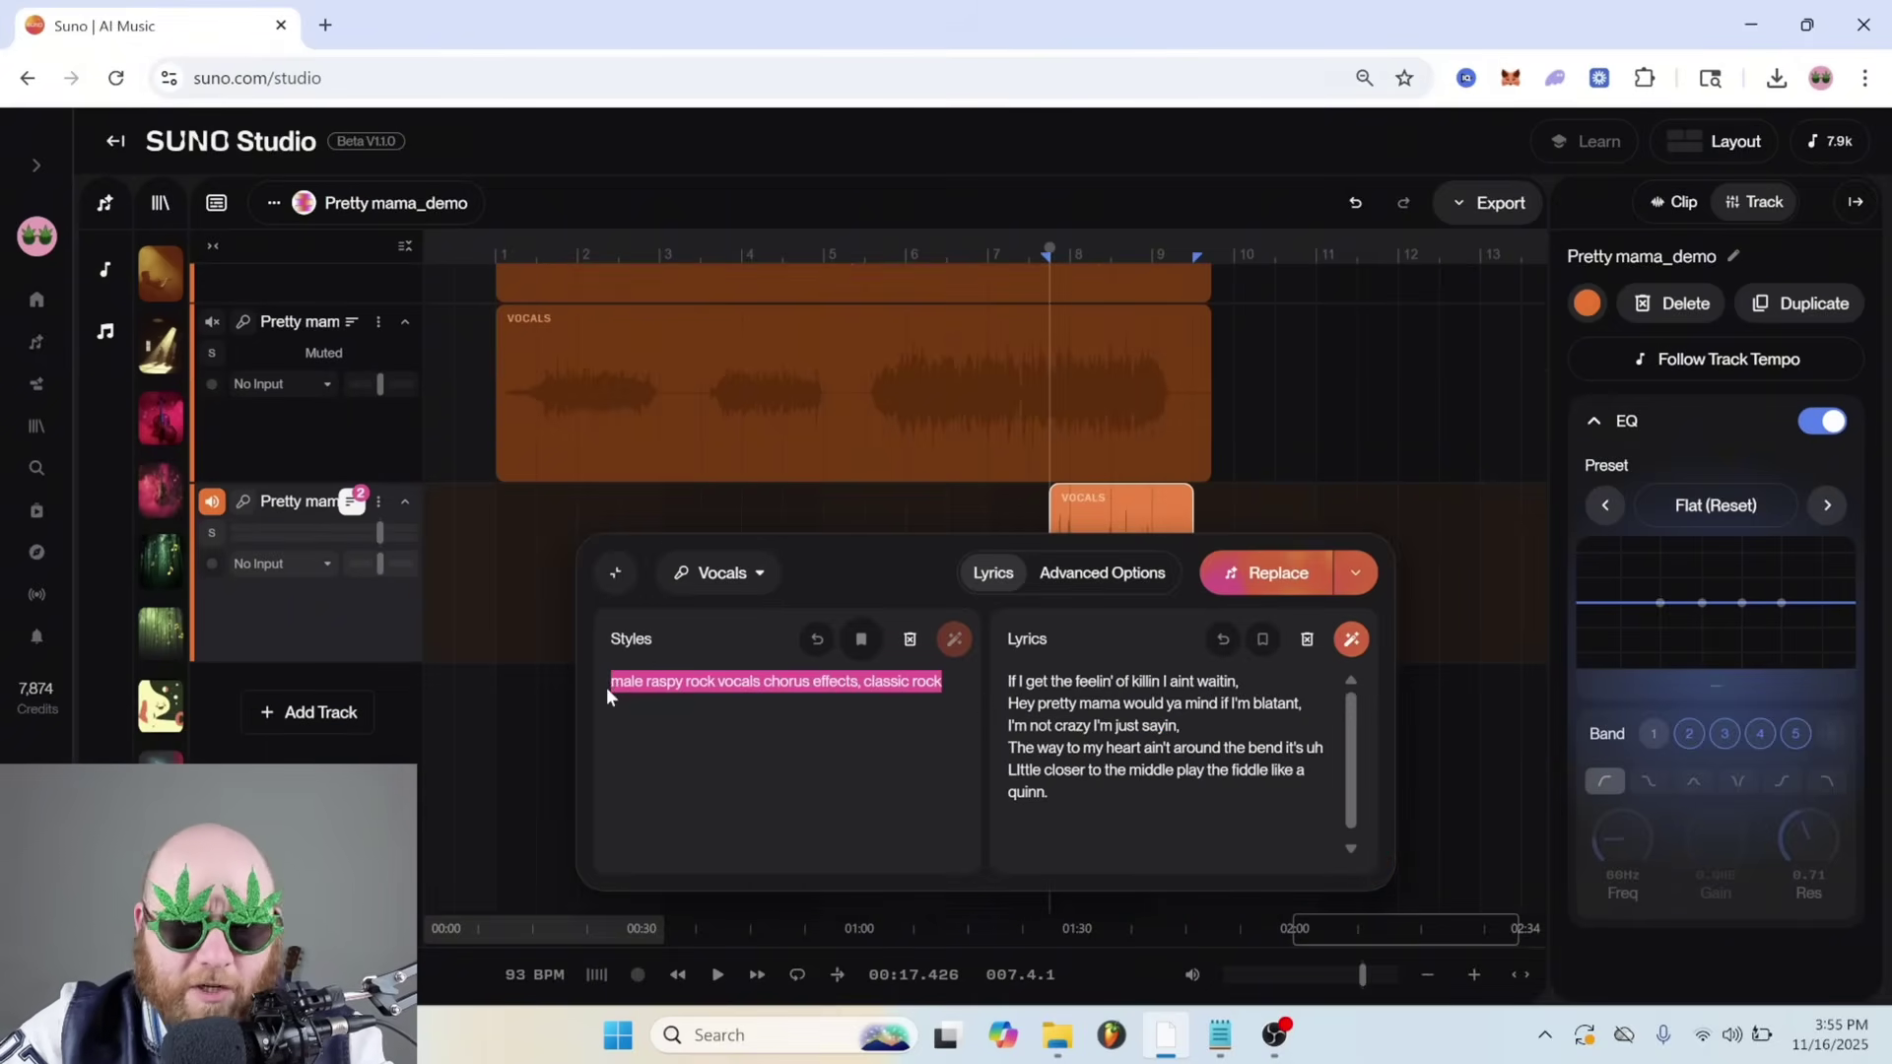
{"action": "left_click", "coordinate": [1207, 751]}
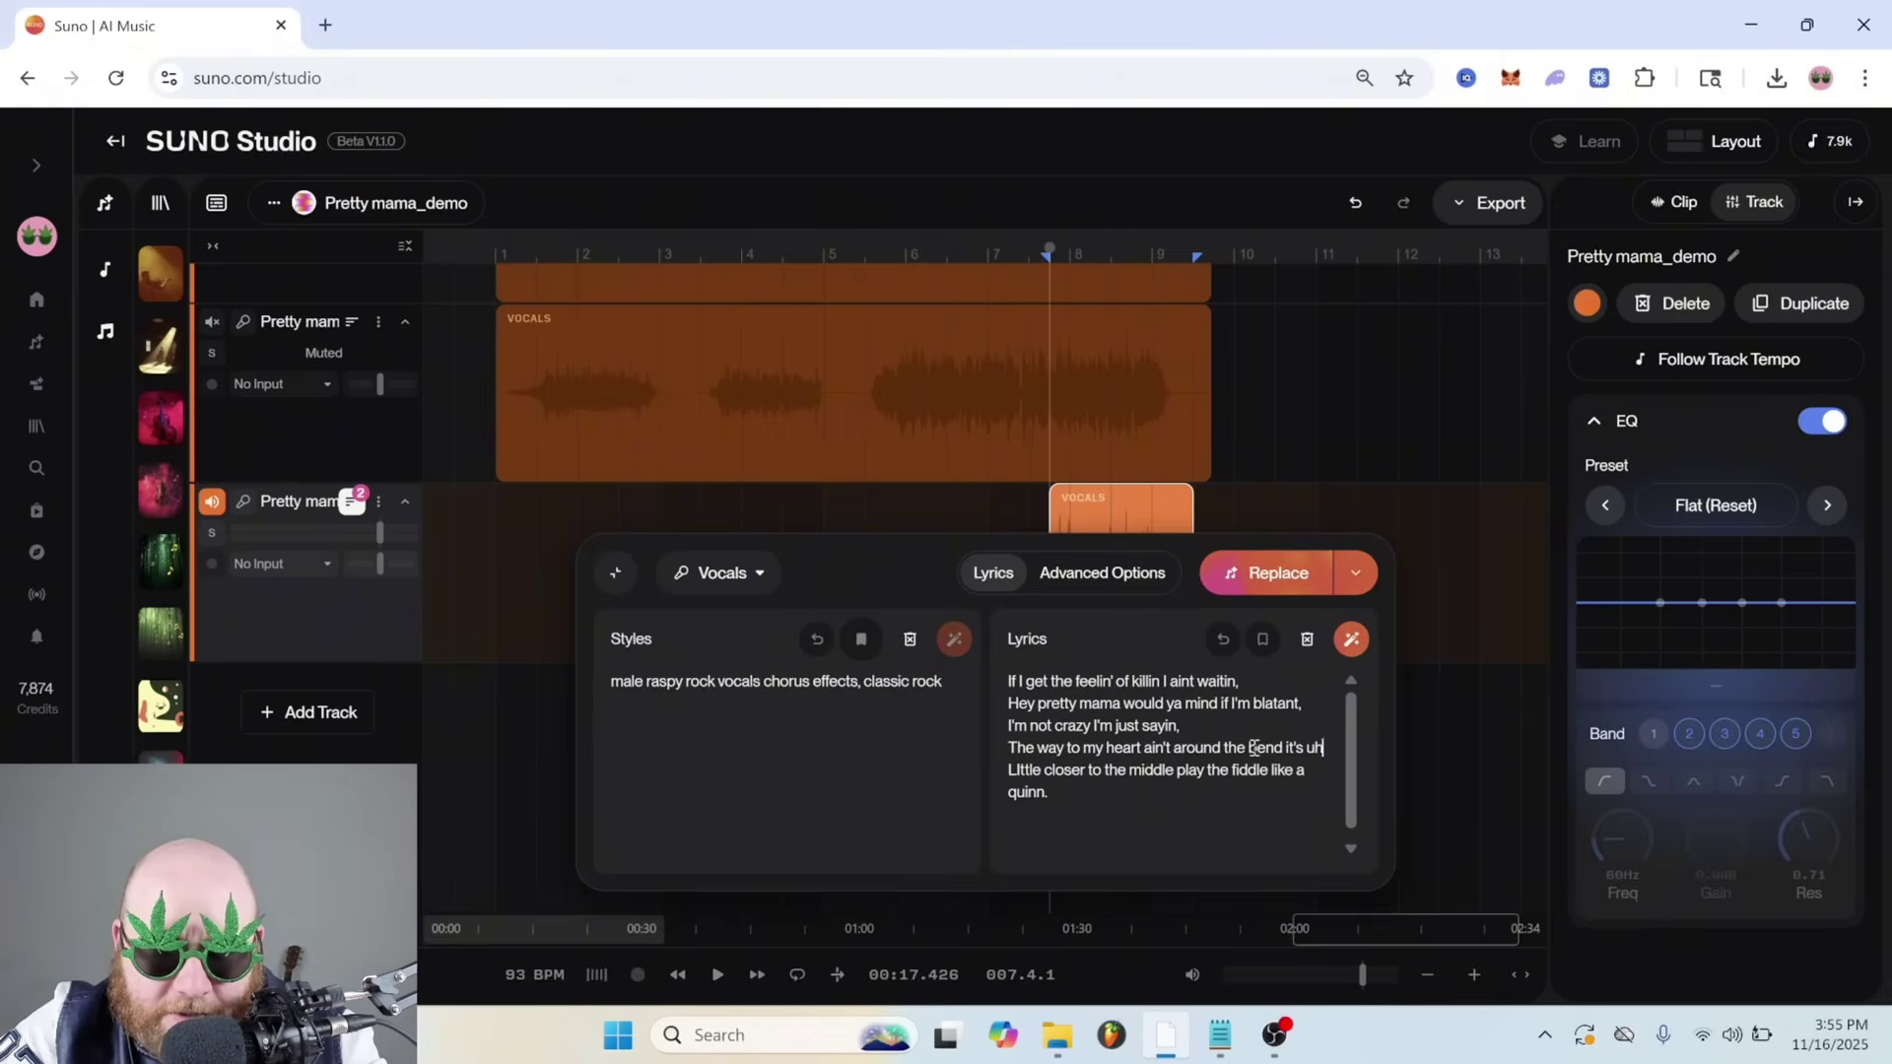
{"action": "left_click_drag", "start_coordinate": [1052, 749], "coordinate": [580, 690]}
{"action": "key", "text": "BackSpace"}
{"action": "type", "text": "gospel, sou"}
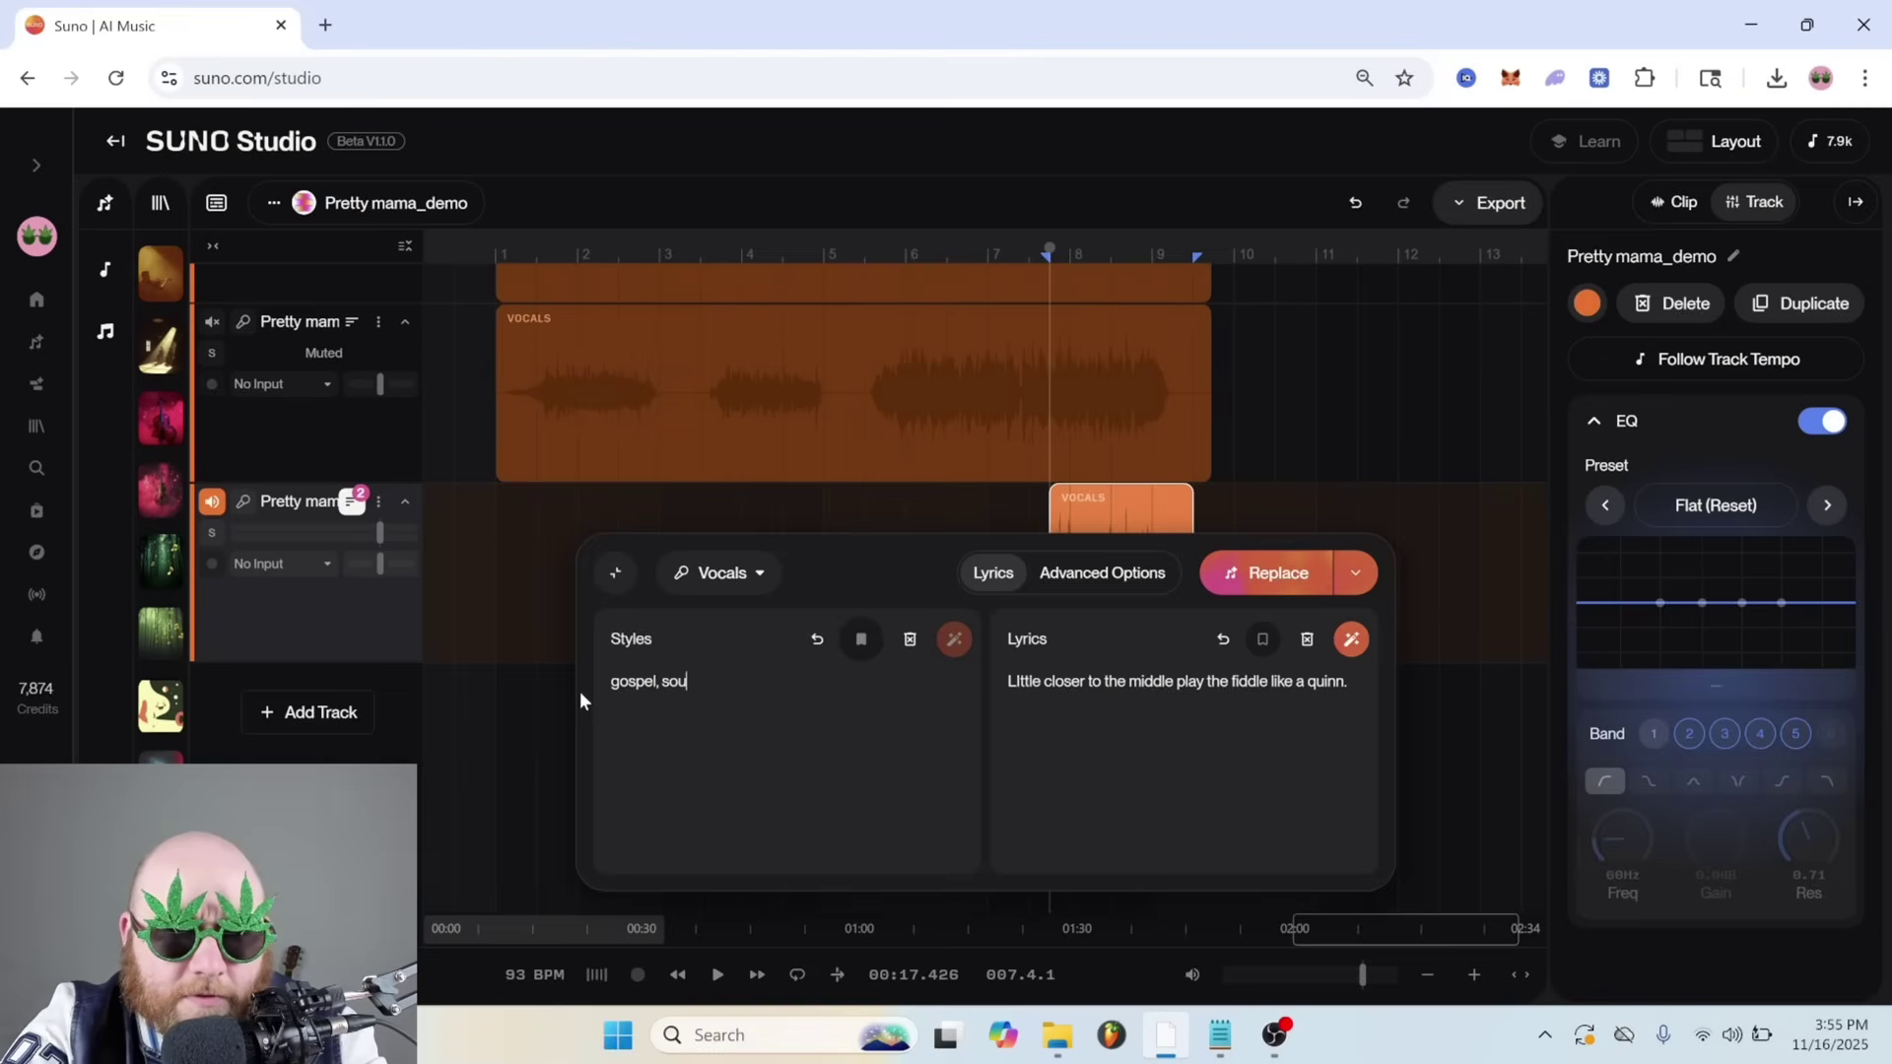
{"action": "type", "text": "lful female hamr"}
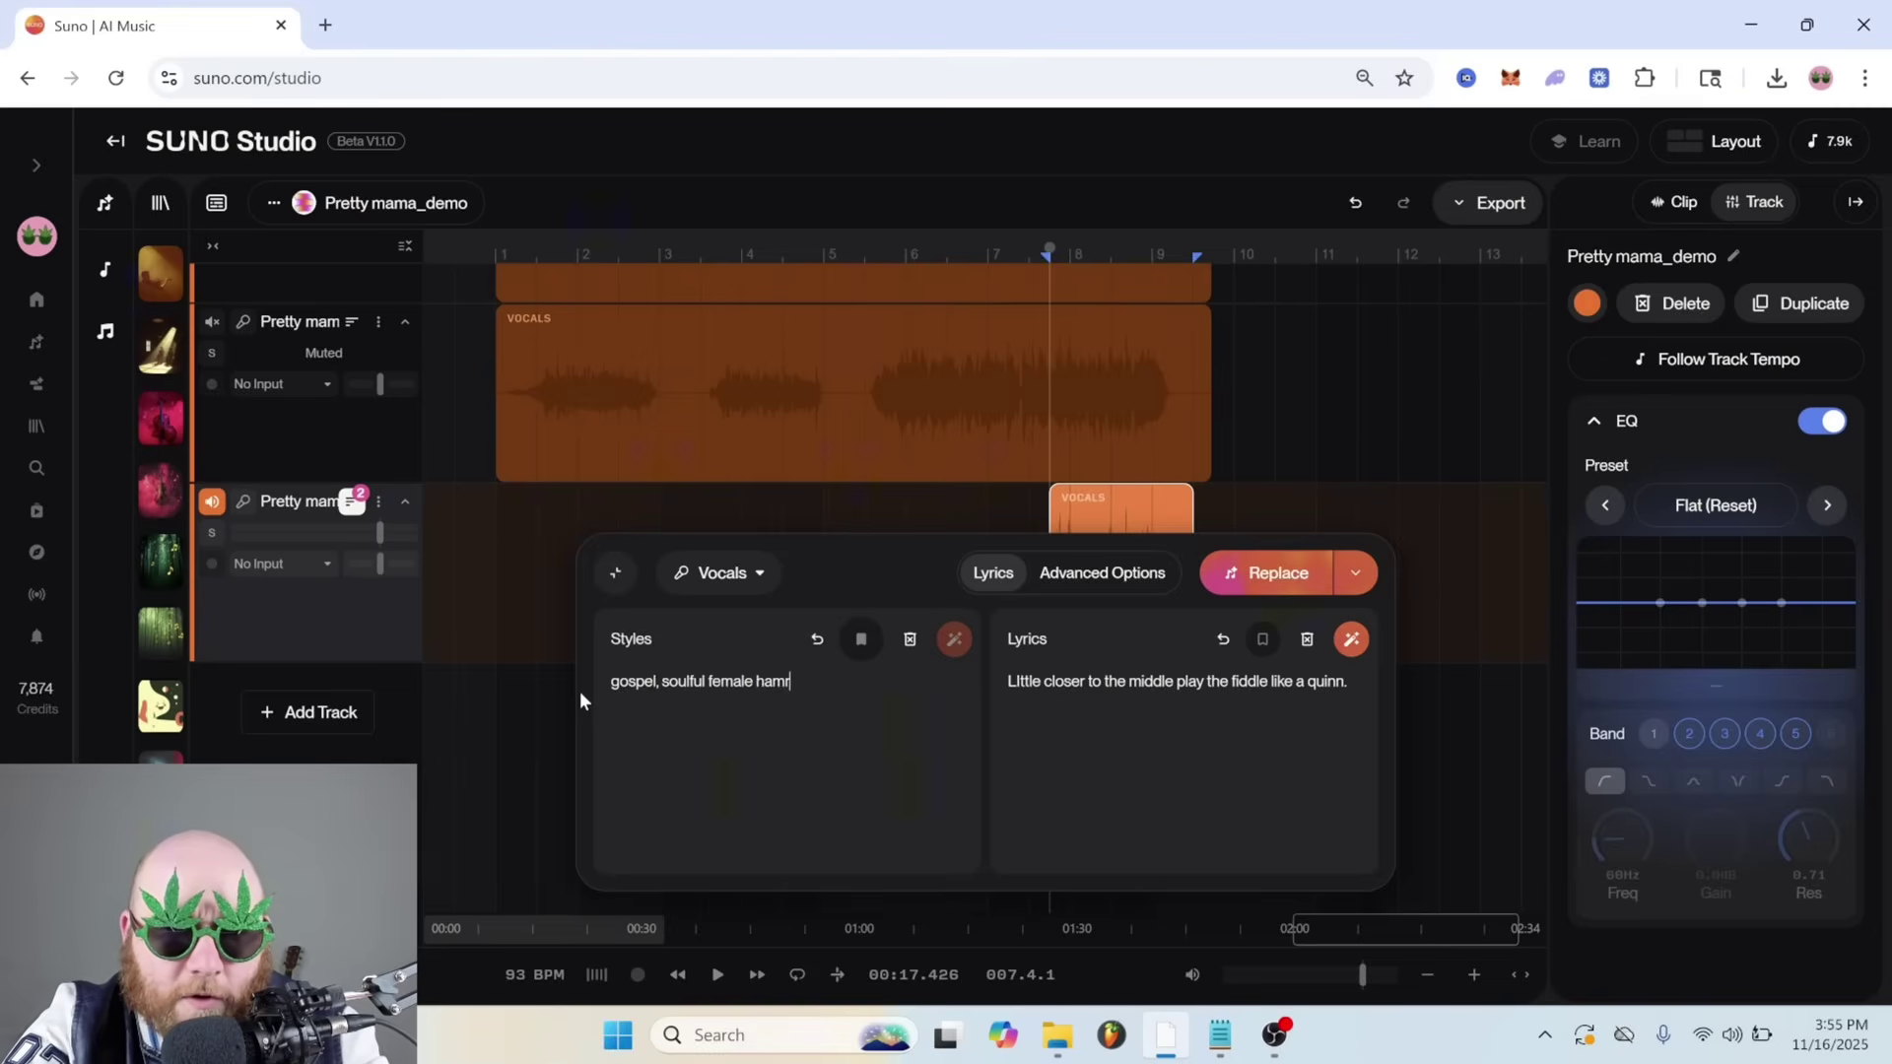
{"action": "key", "text": "BackSpace"}
Play back the regenerated short female harmony clip
{"action": "key", "text": "space"}
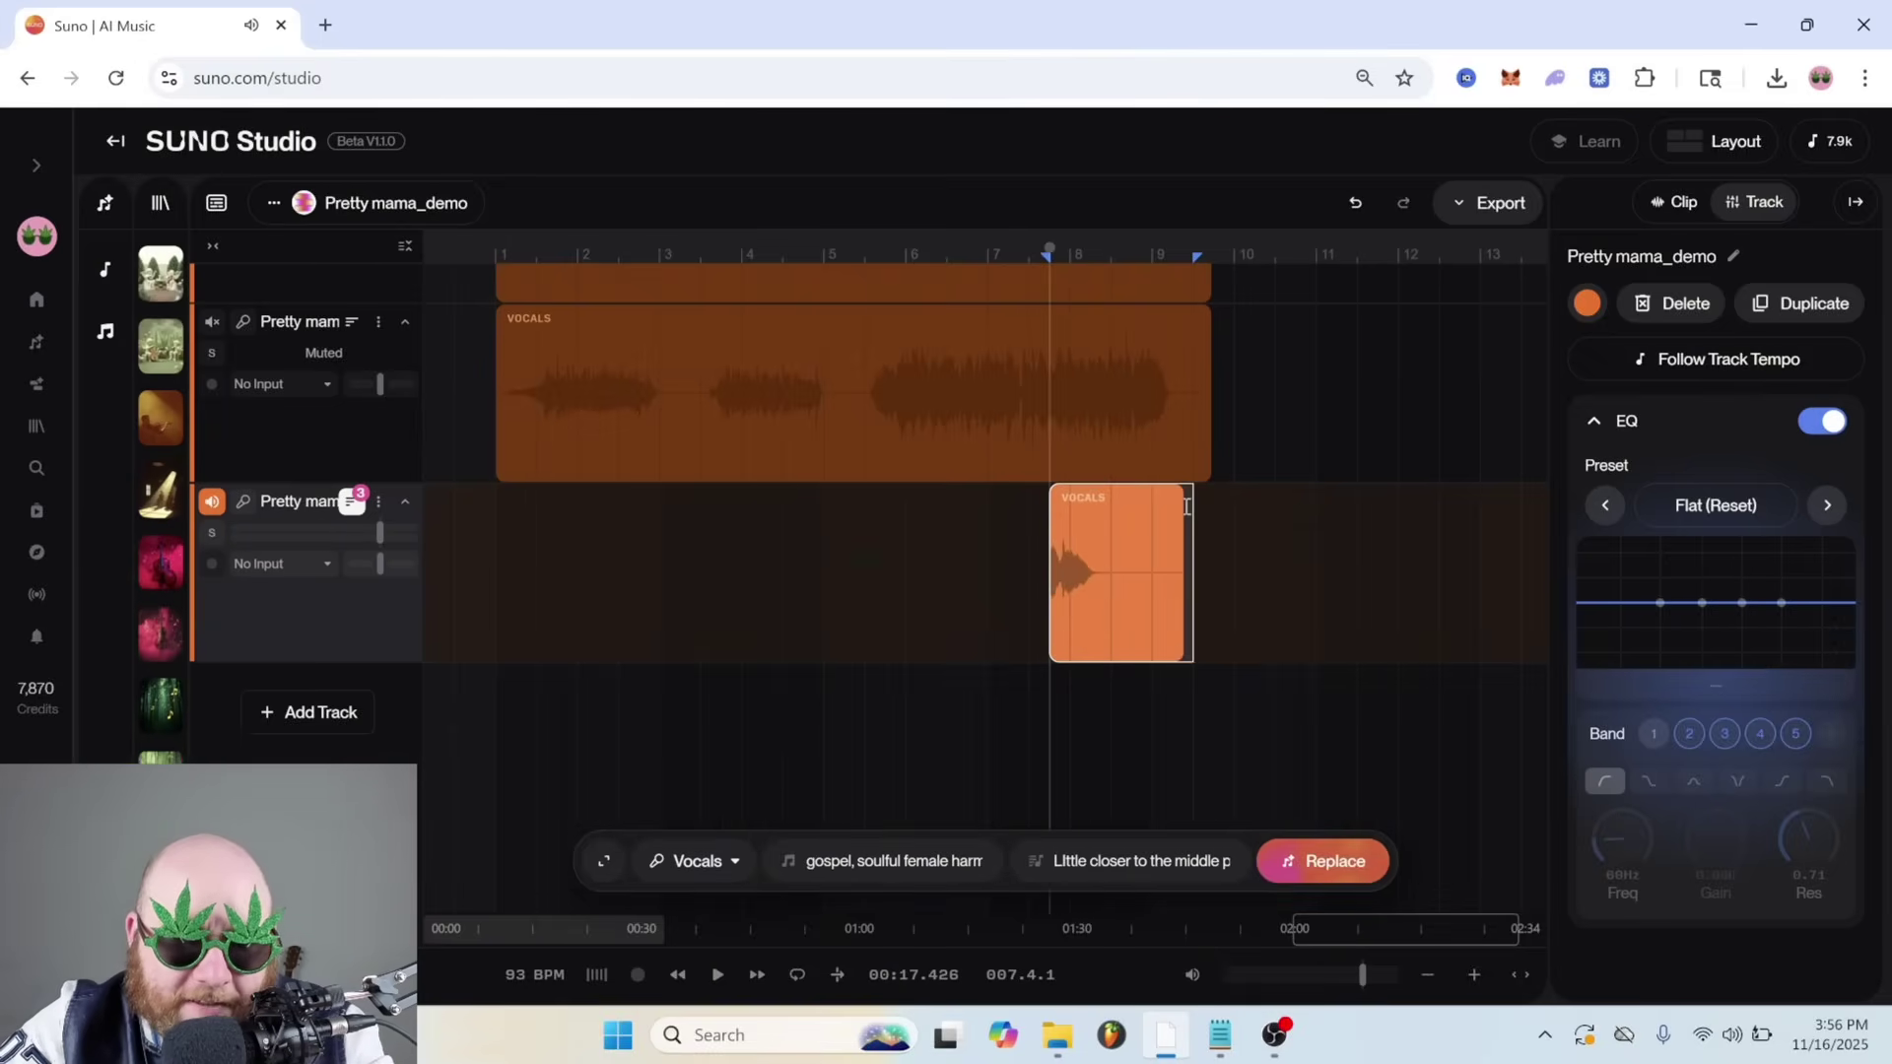
{"action": "key", "text": "space"}
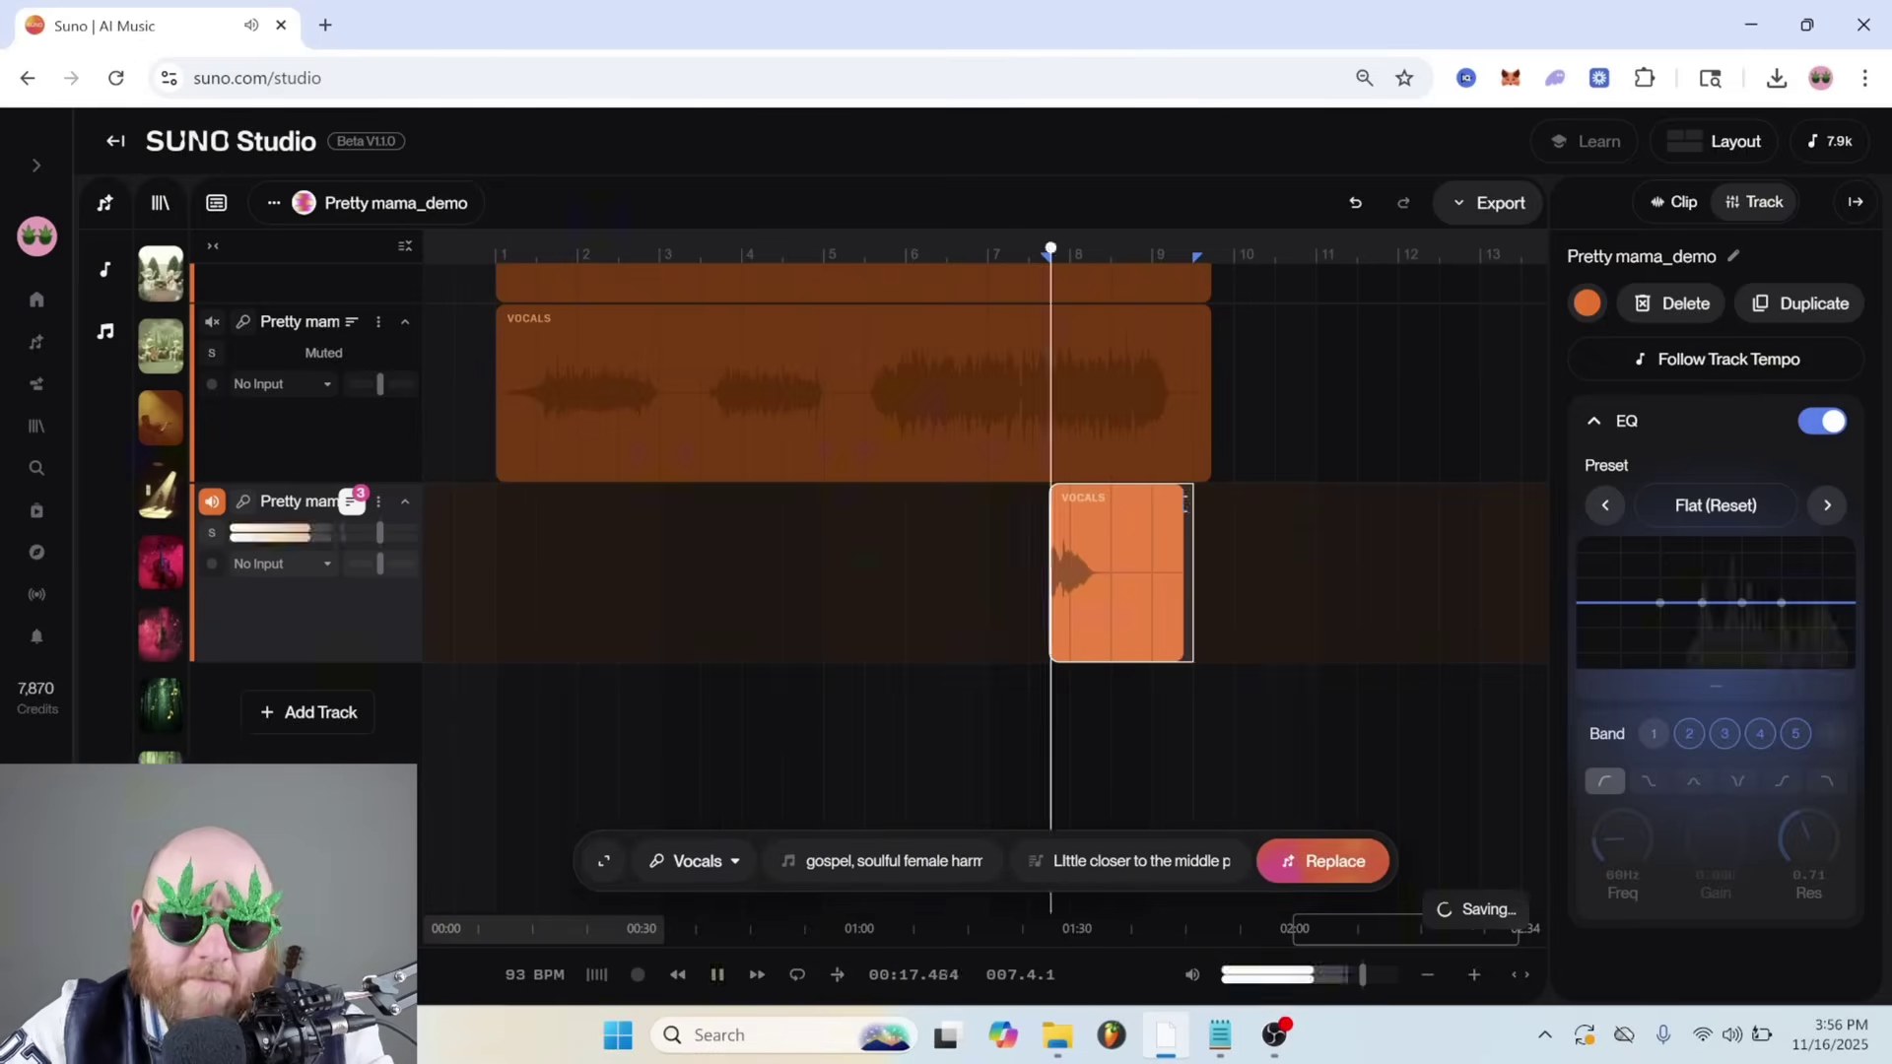
{"action": "key", "text": "space"}
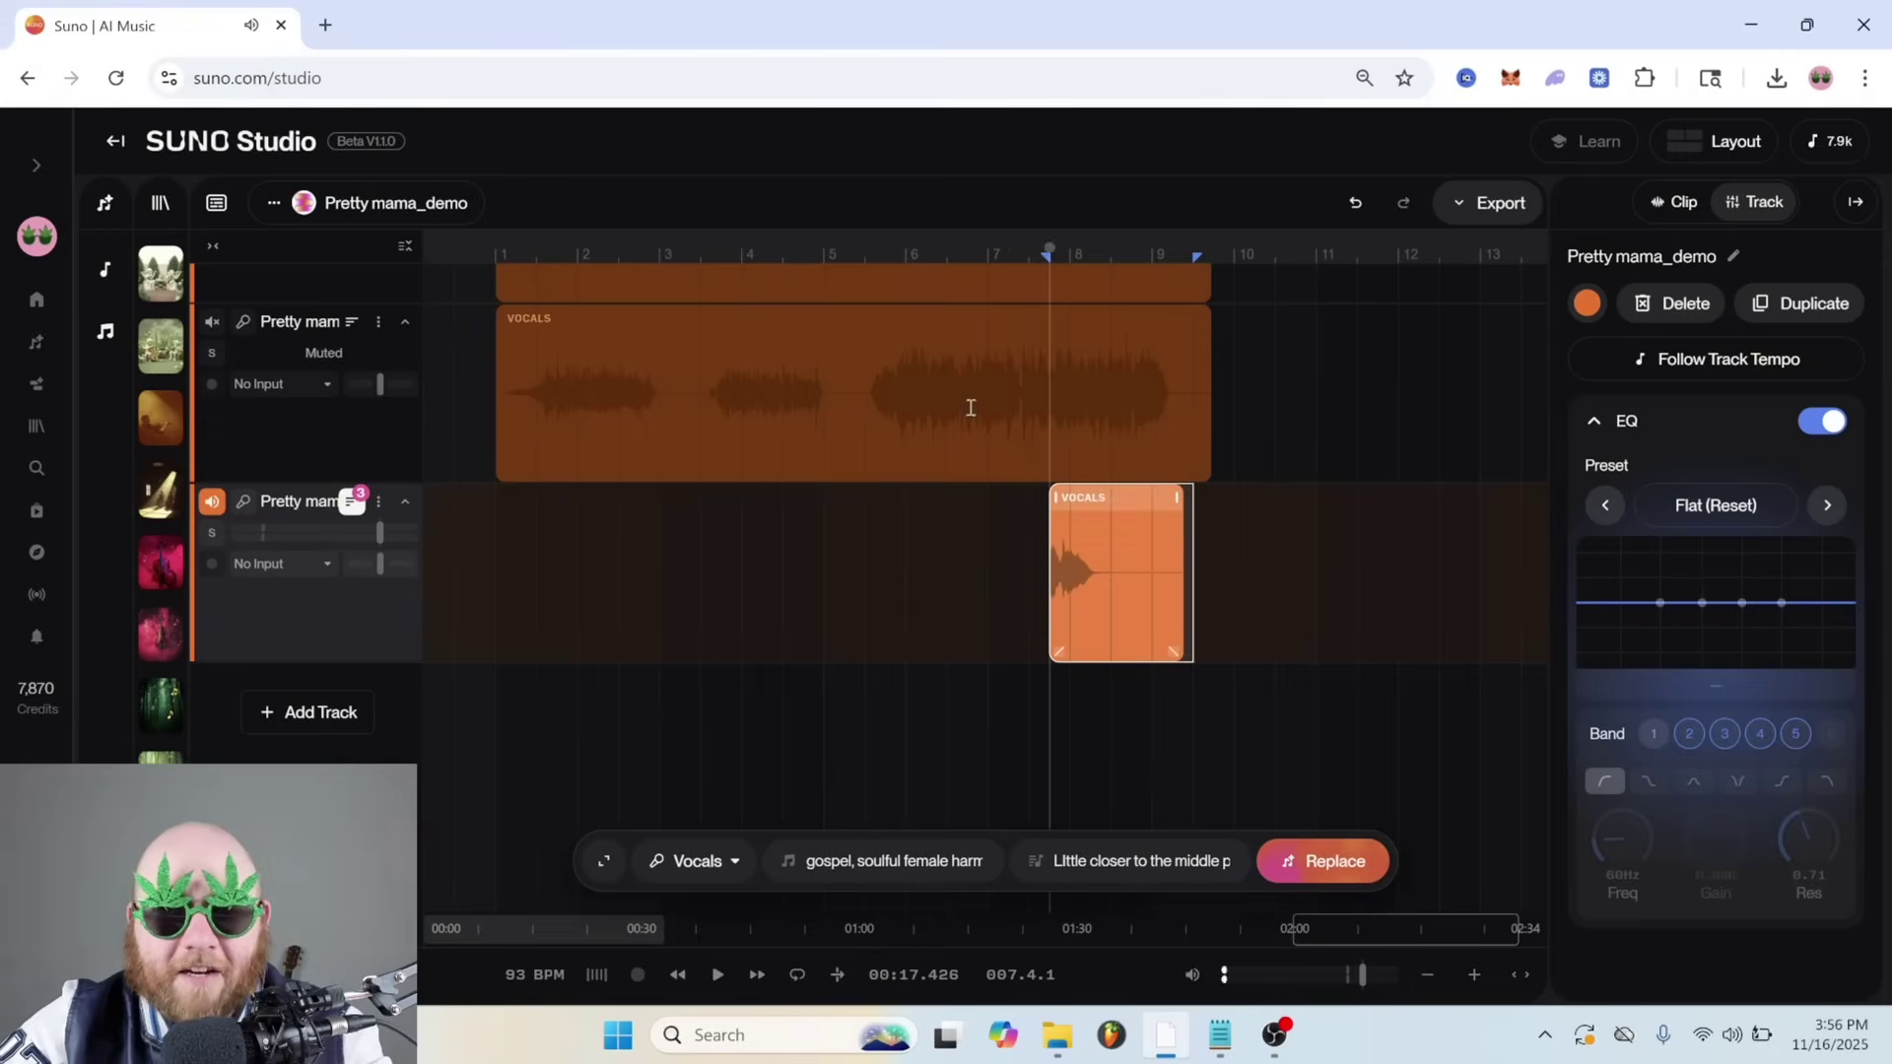
Duplicate the muted full-length raspy vocal track and replace the copy's clip with "gospel, soulful female vocal" Vocals using the full Pretty Mama lyrics
{"action": "left_click", "coordinate": [970, 407]}
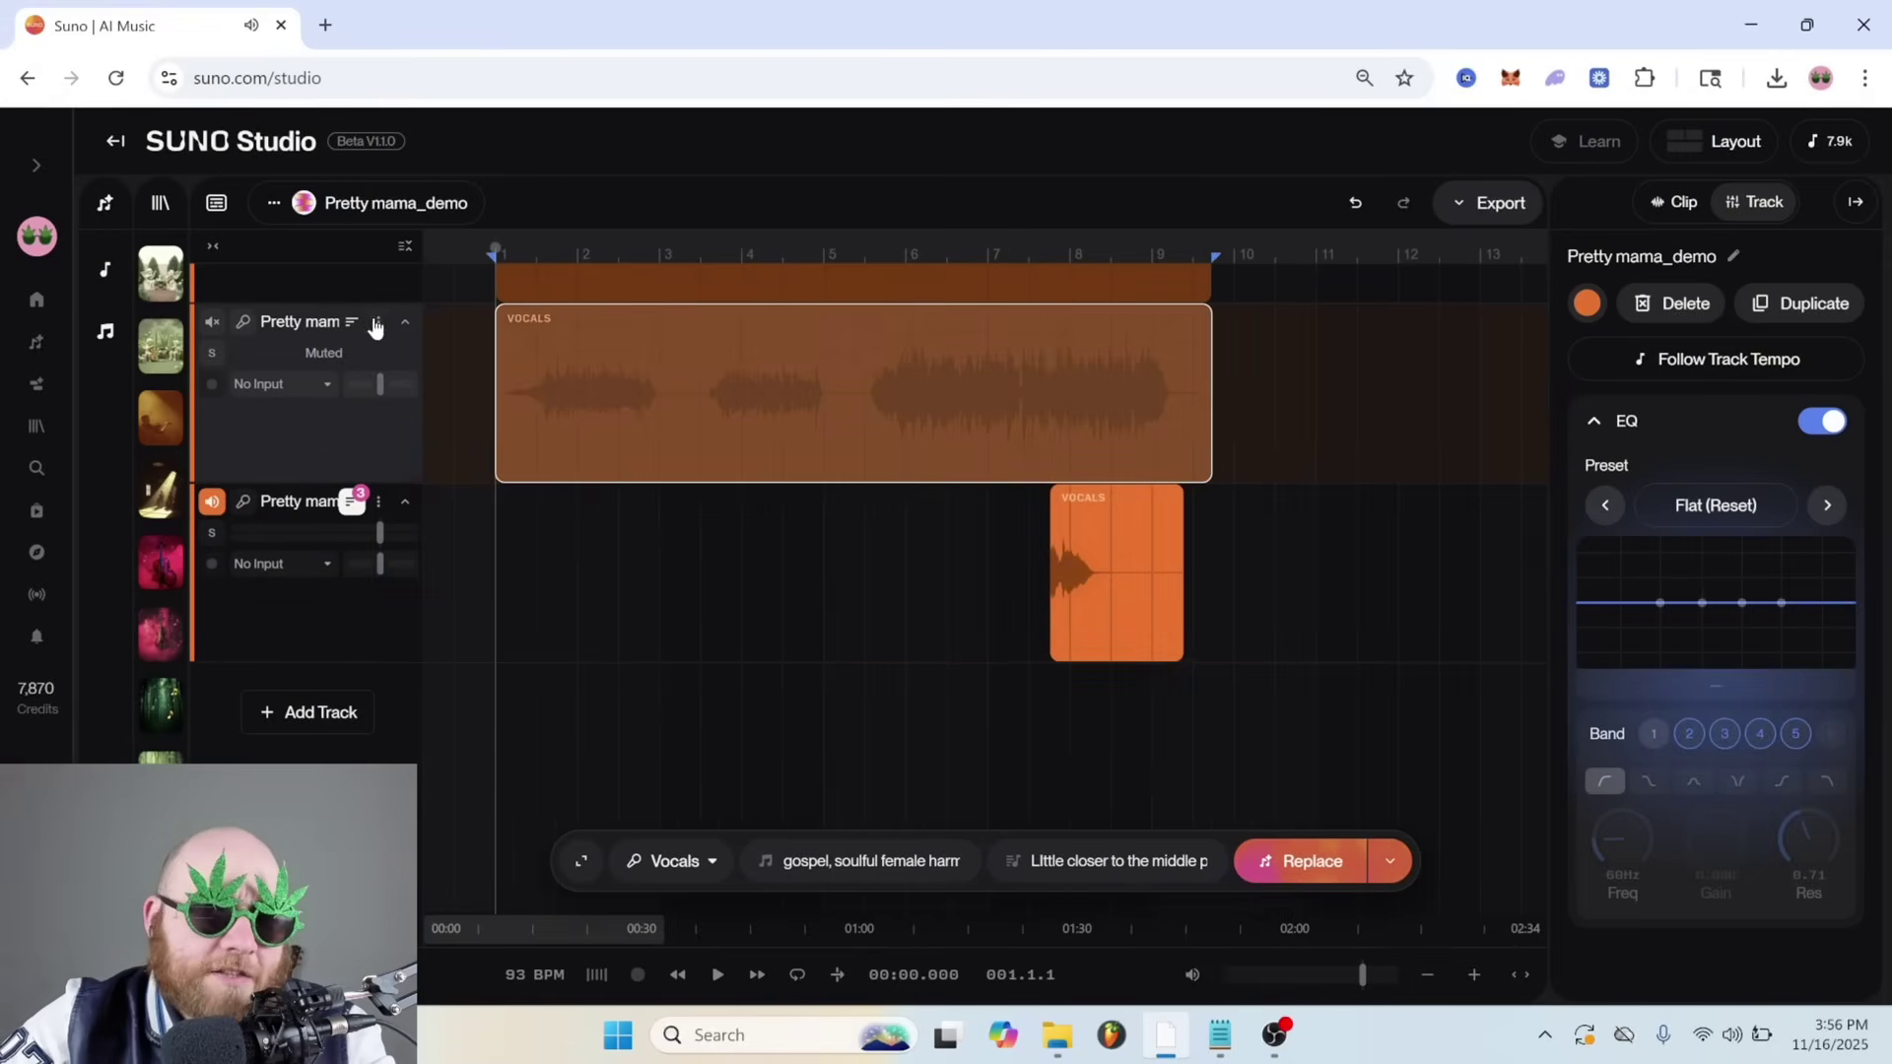
{"action": "left_click", "coordinate": [379, 323]}
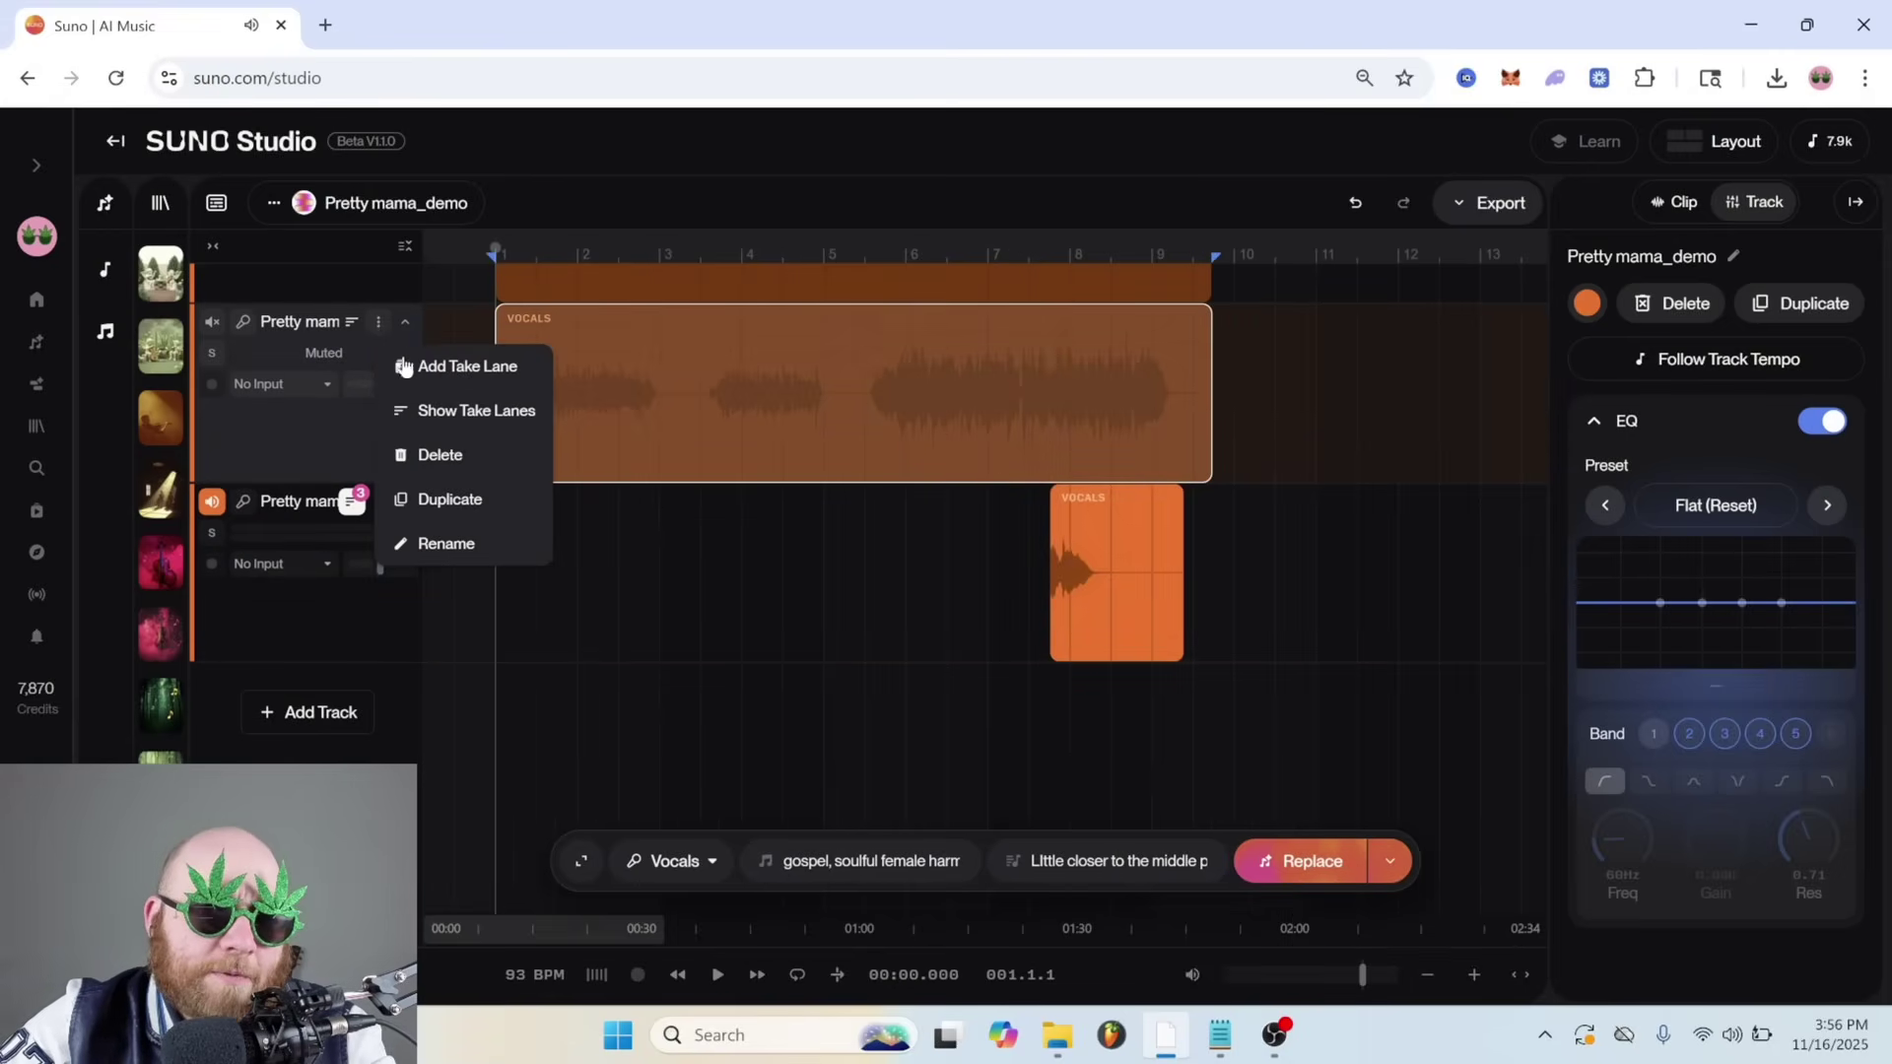
{"action": "left_click", "coordinate": [445, 500]}
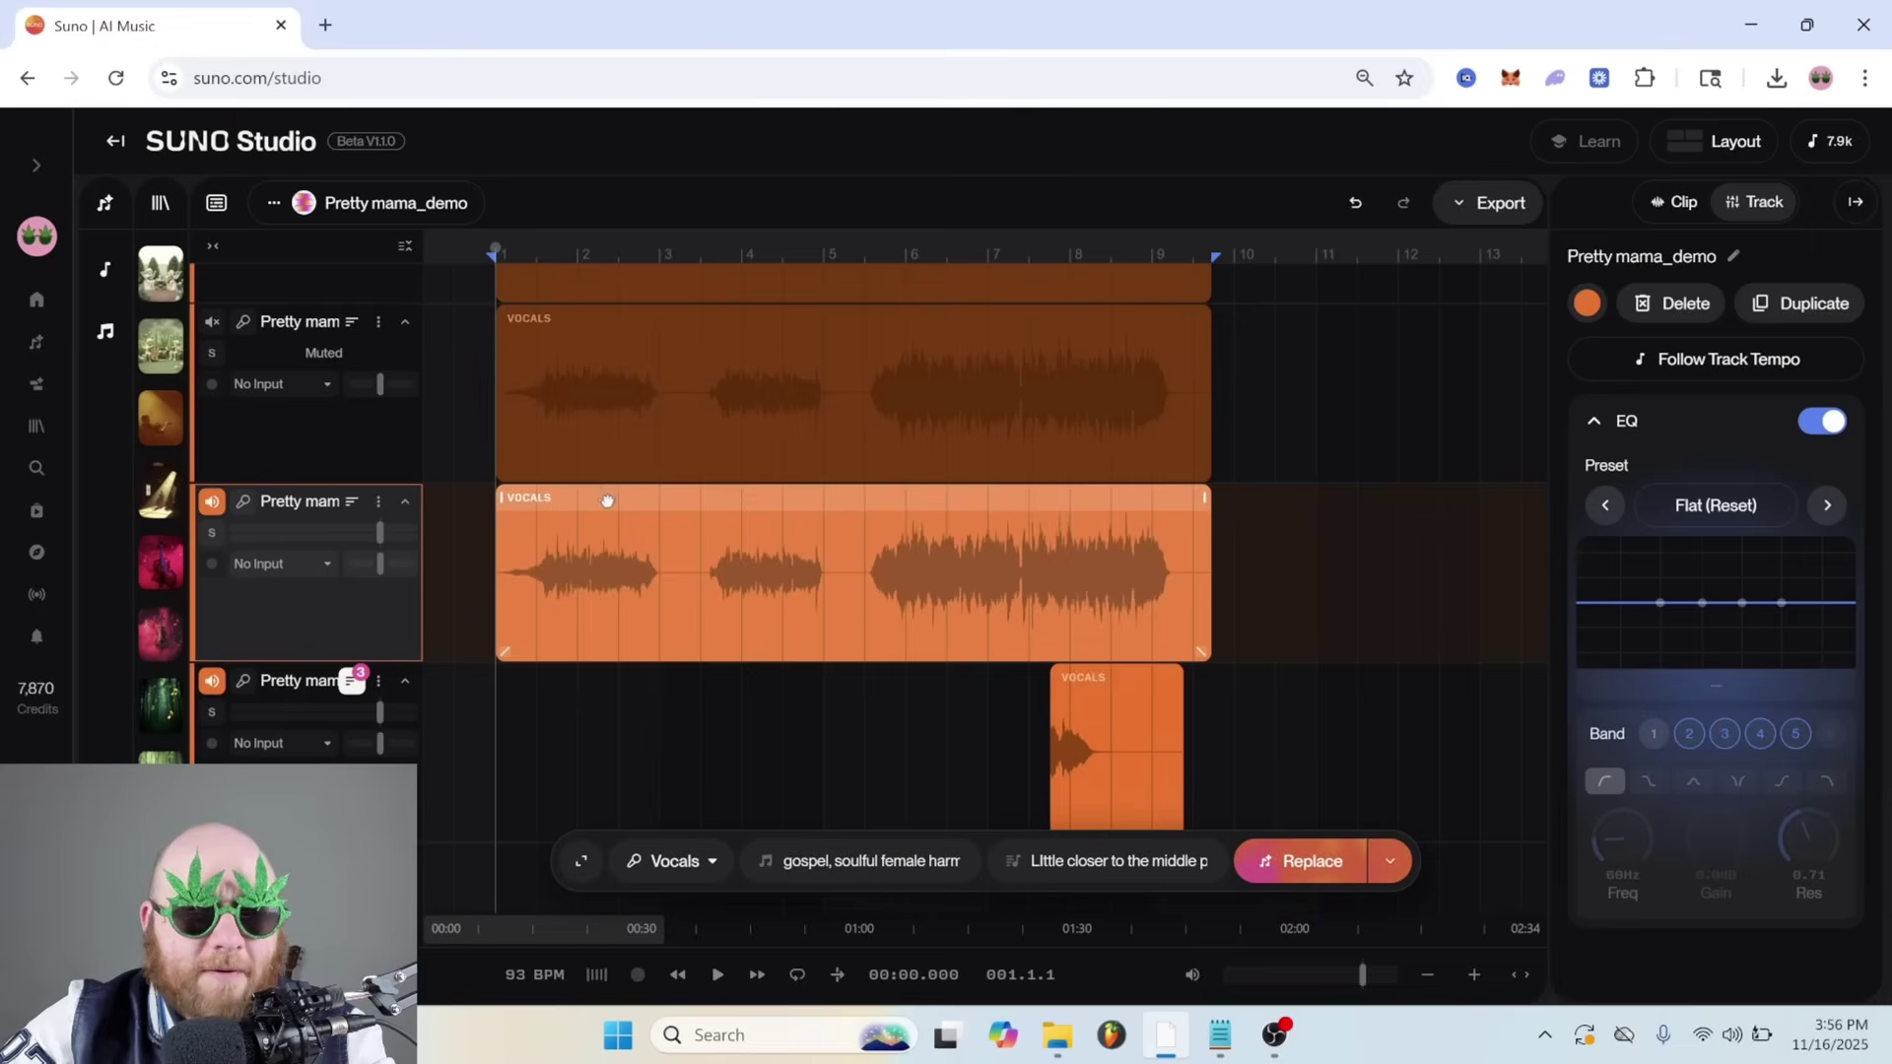
{"action": "left_click", "coordinate": [606, 500]}
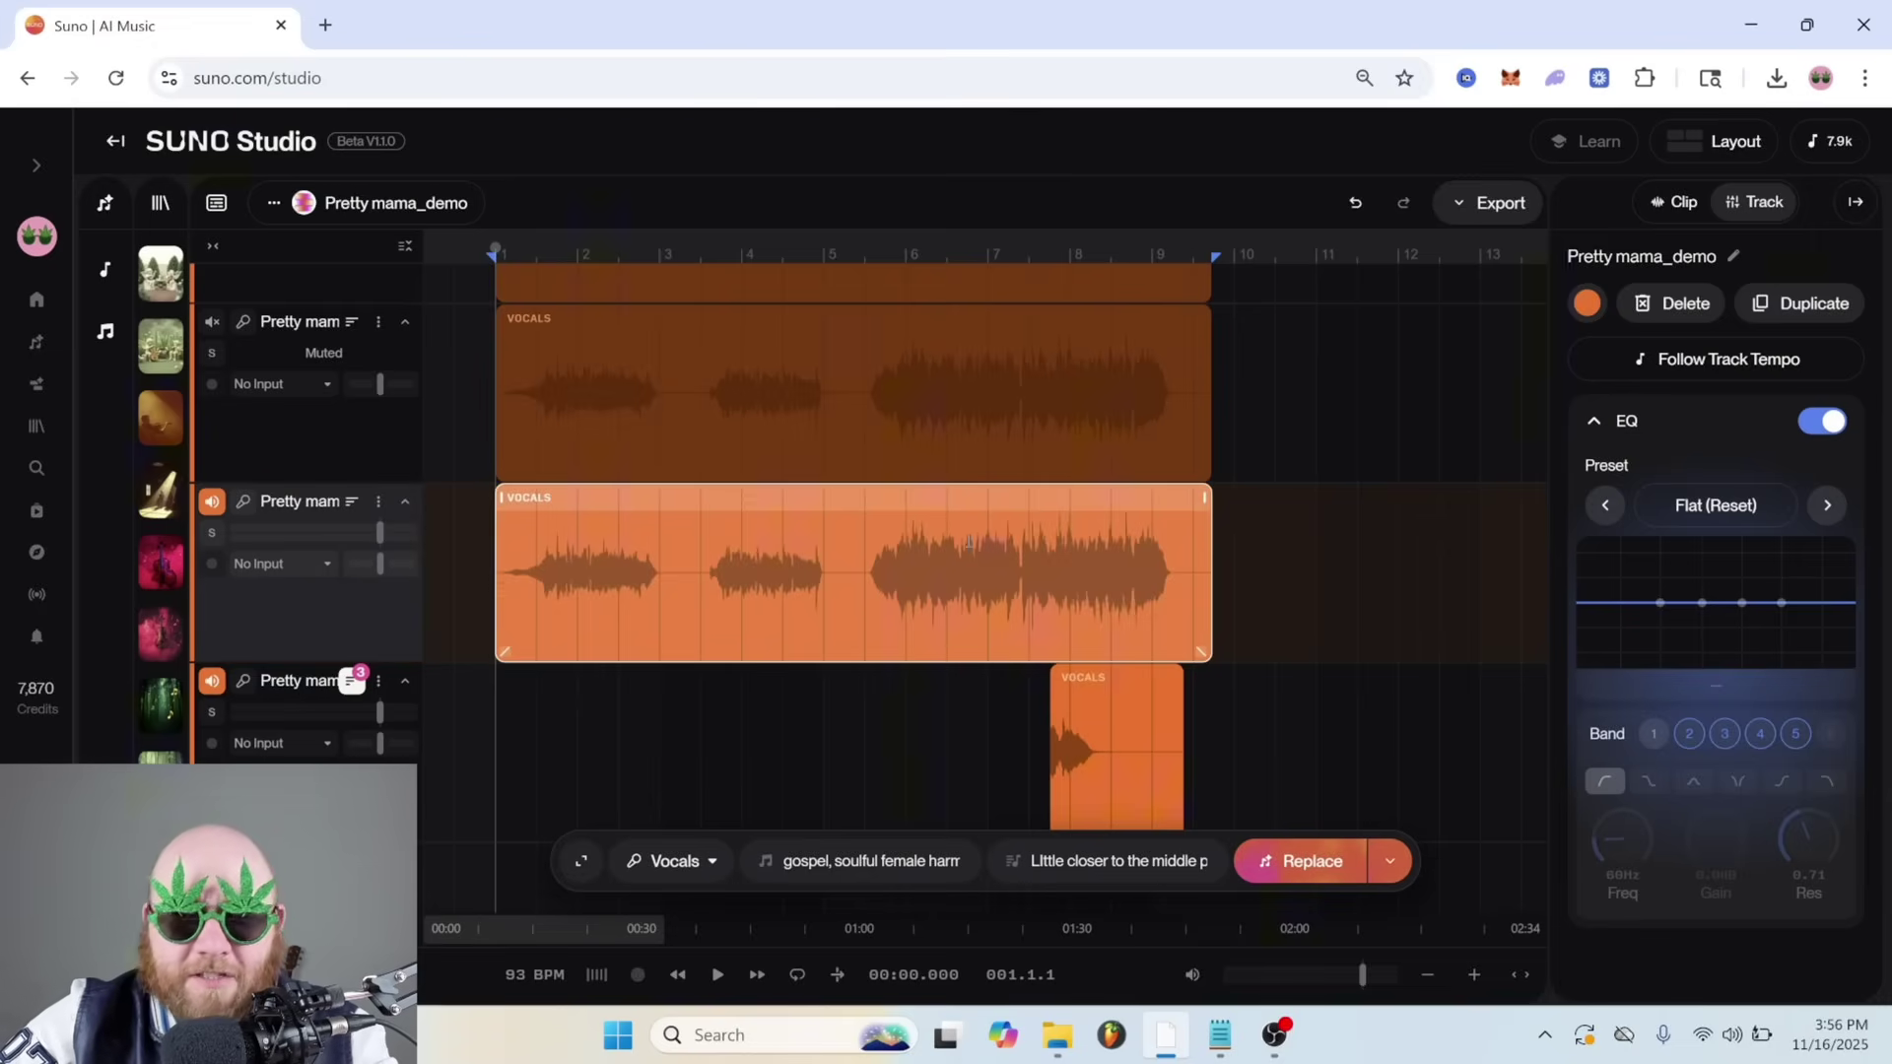
{"action": "left_click", "coordinate": [588, 864]}
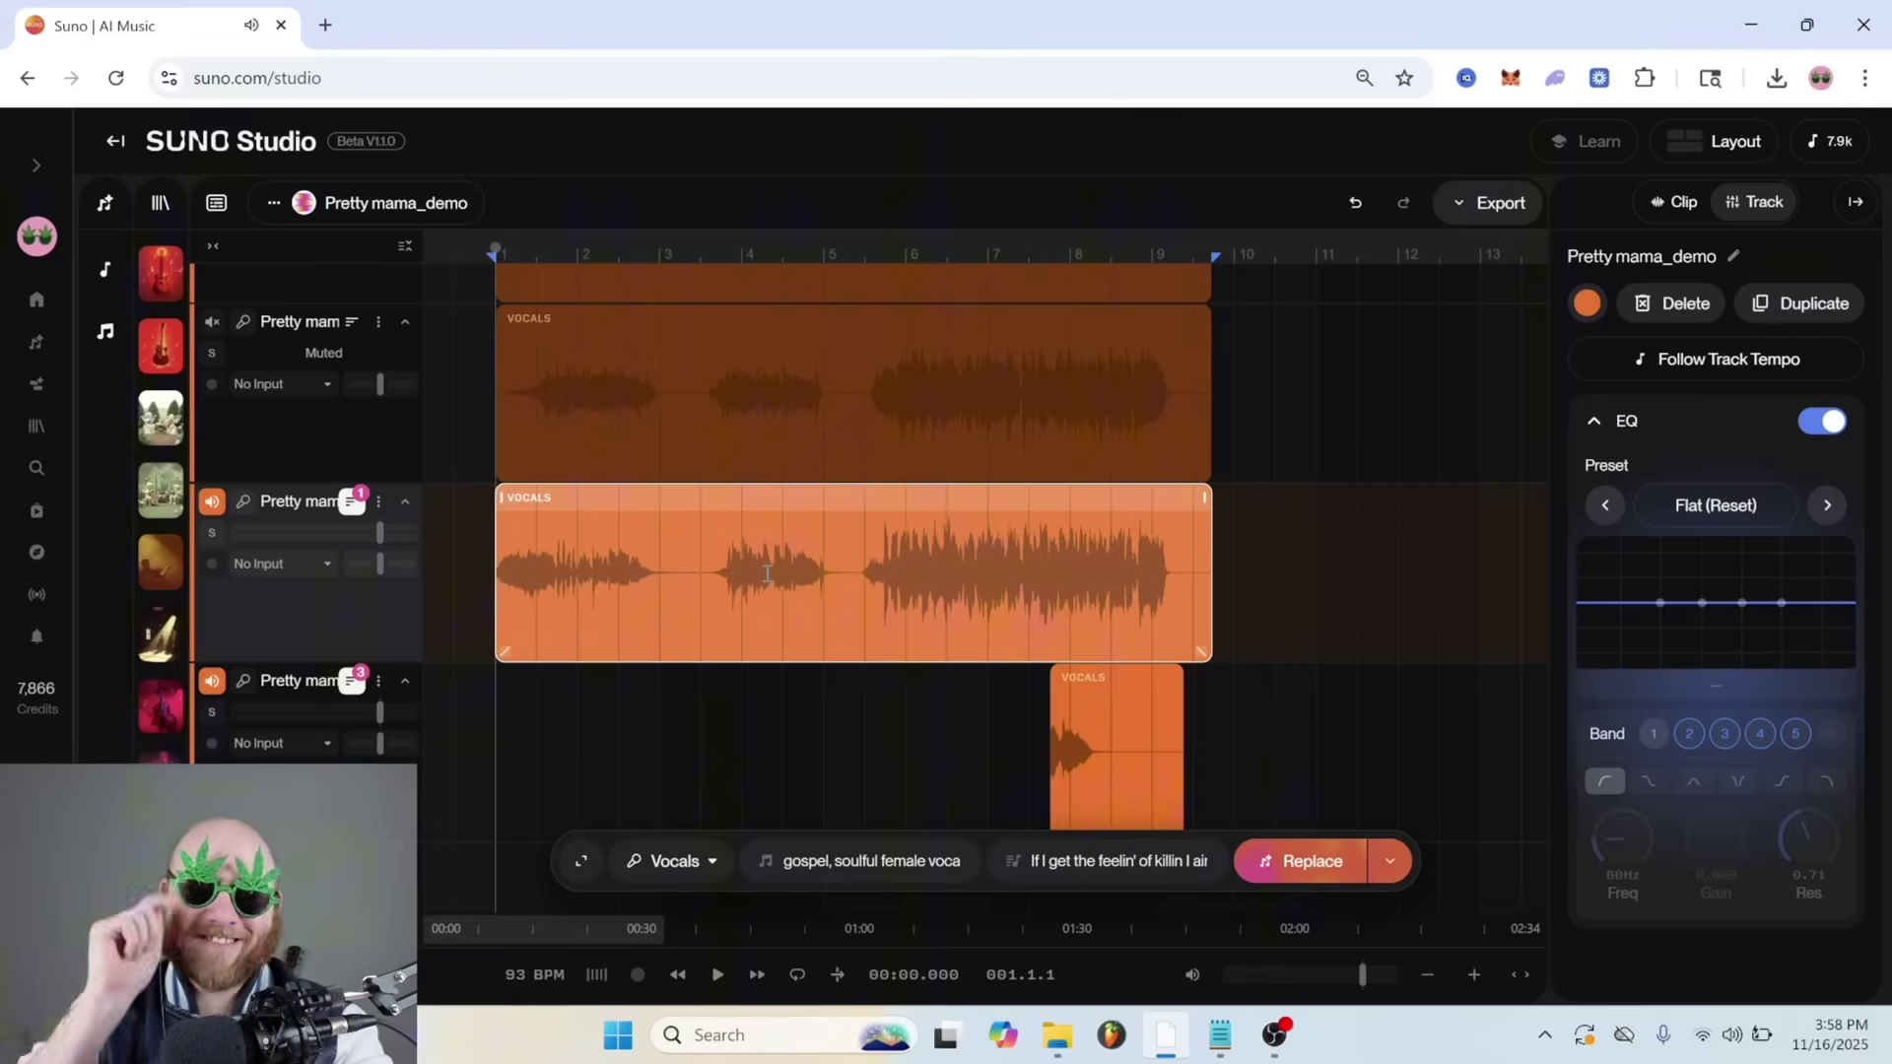
Play back the full-length gospel female vocal, including the passage from position 002.3.4
{"action": "key", "text": "space"}
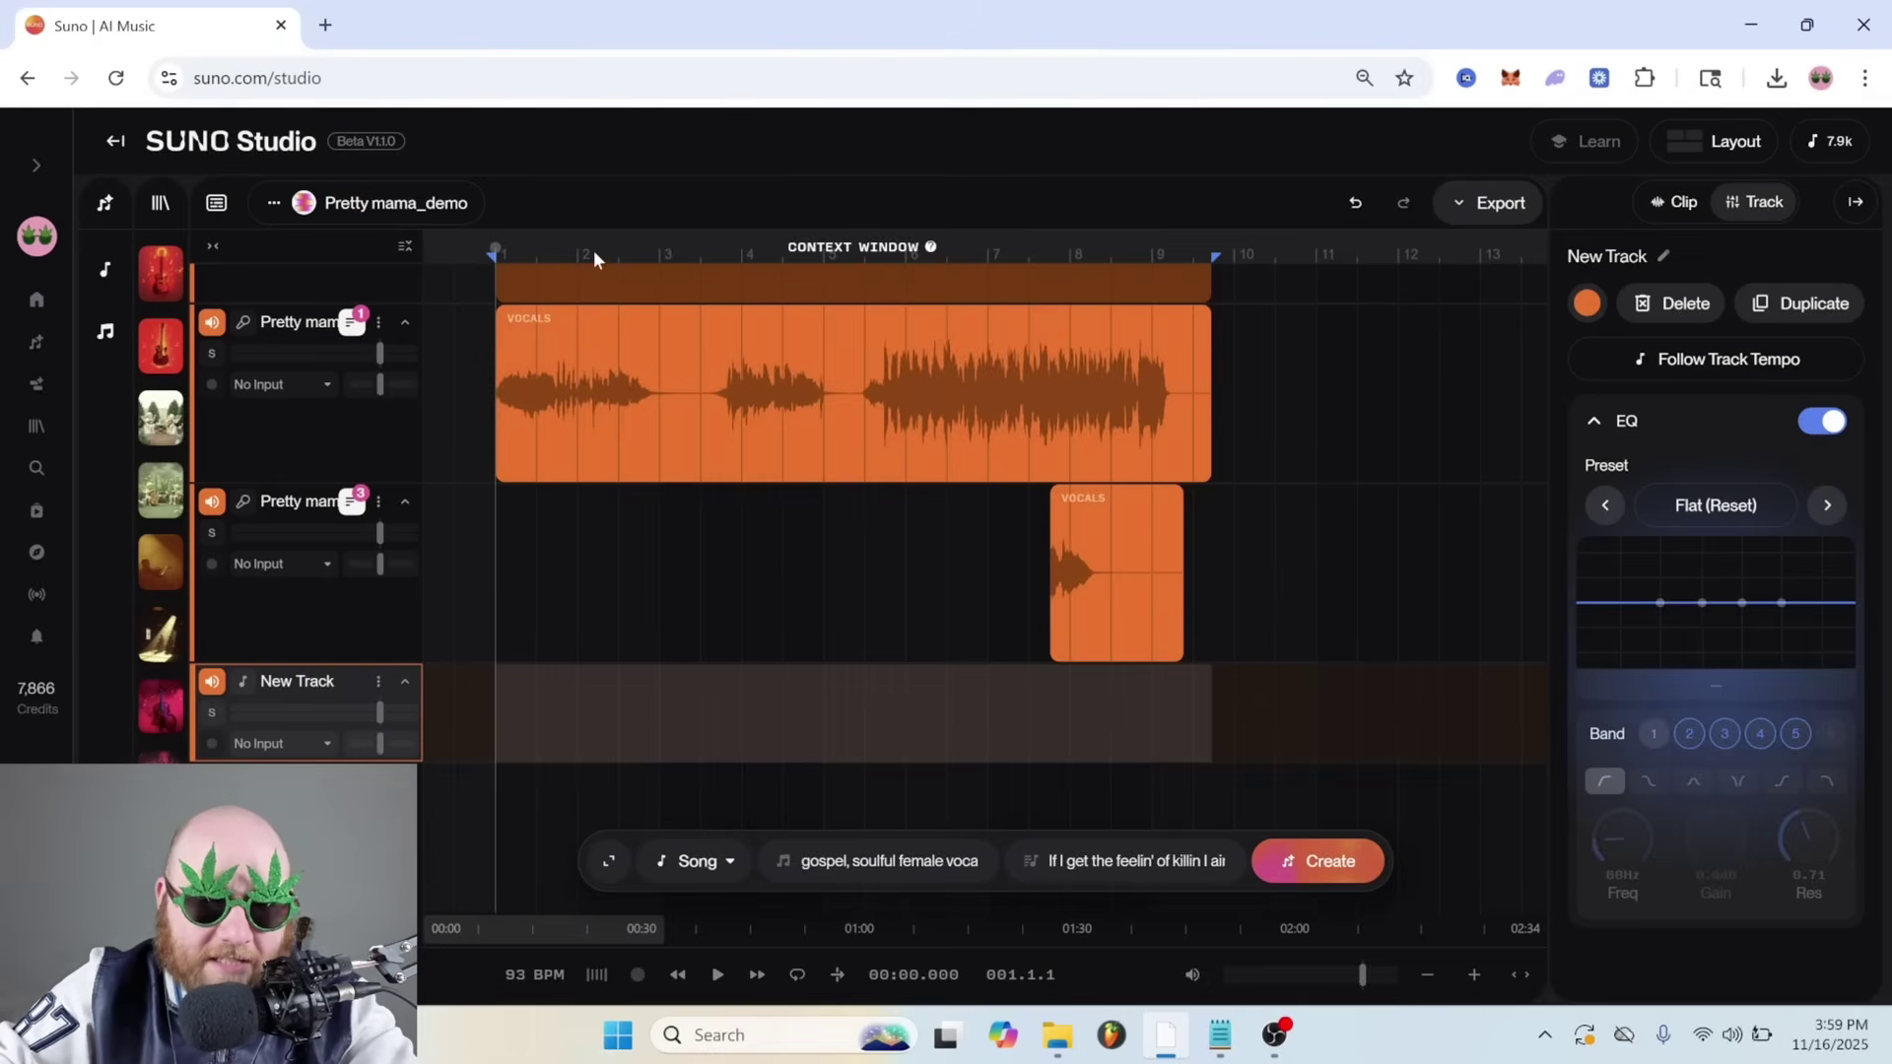
{"action": "left_click", "coordinate": [636, 702]}
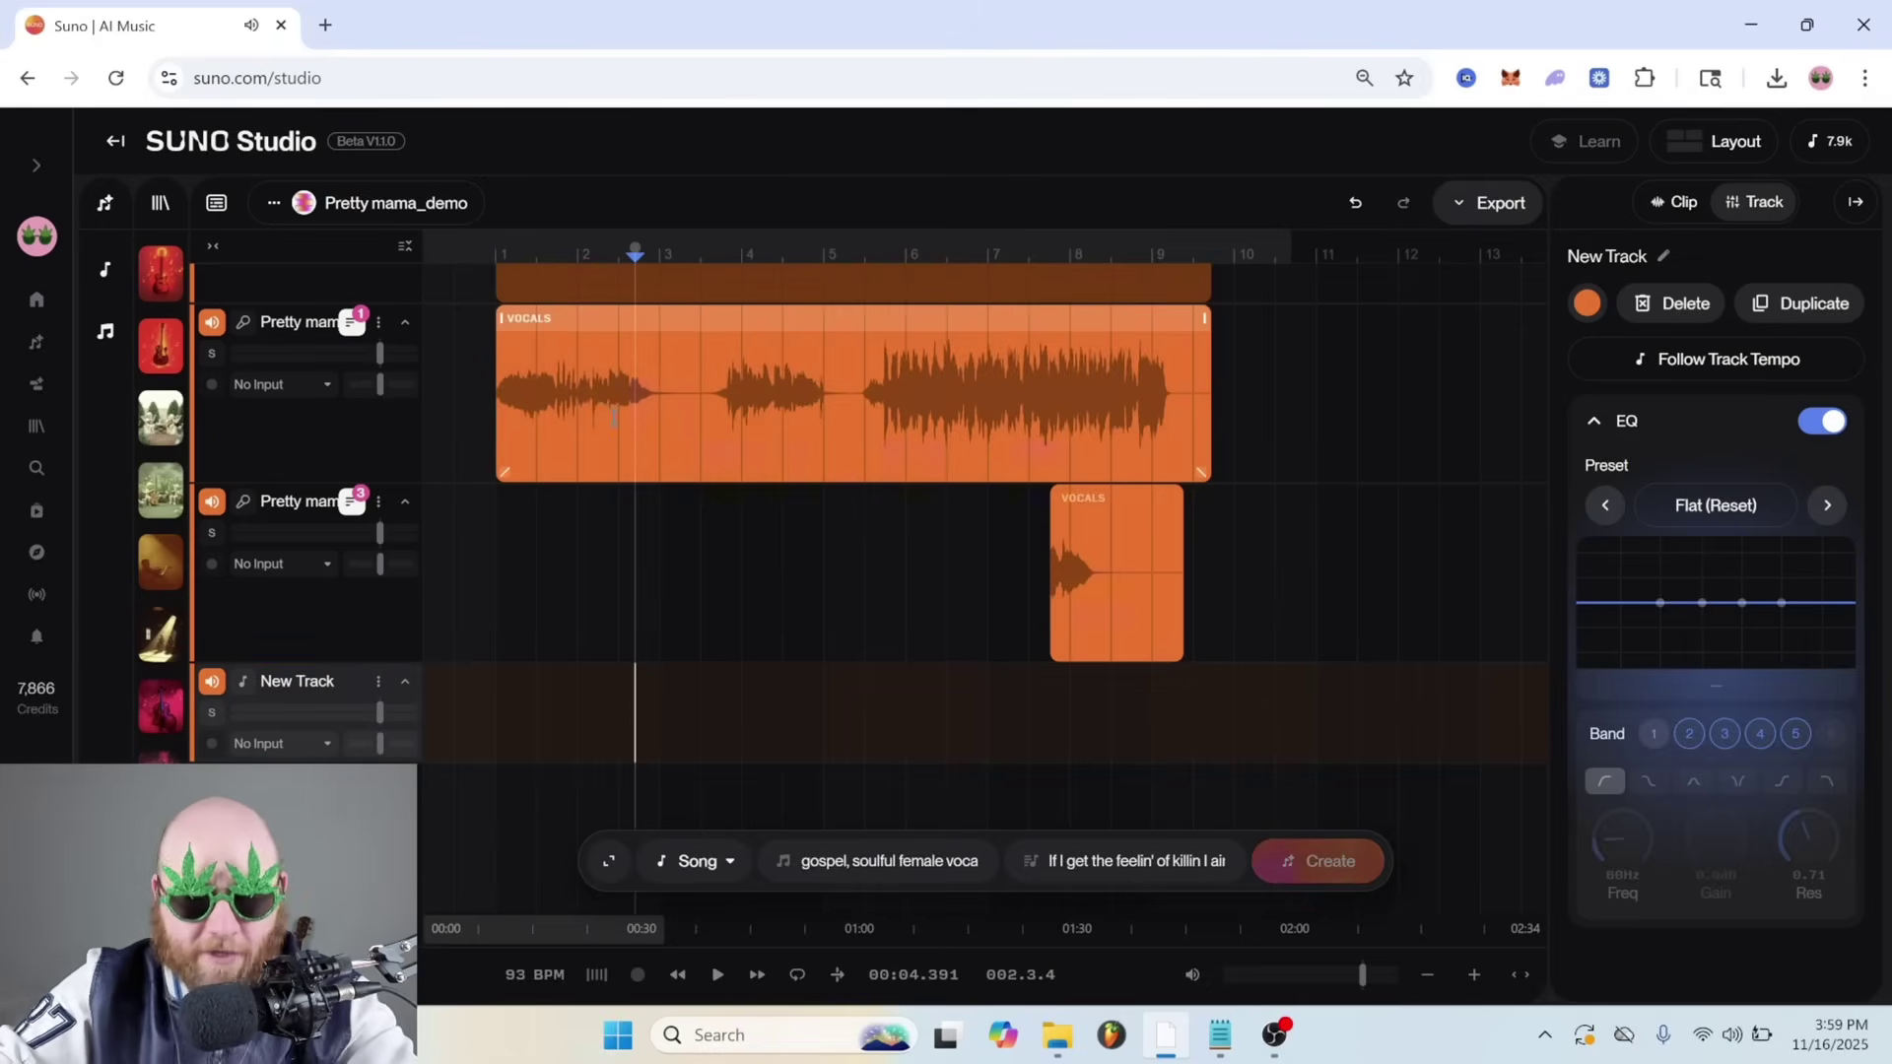
{"action": "key", "text": "space"}
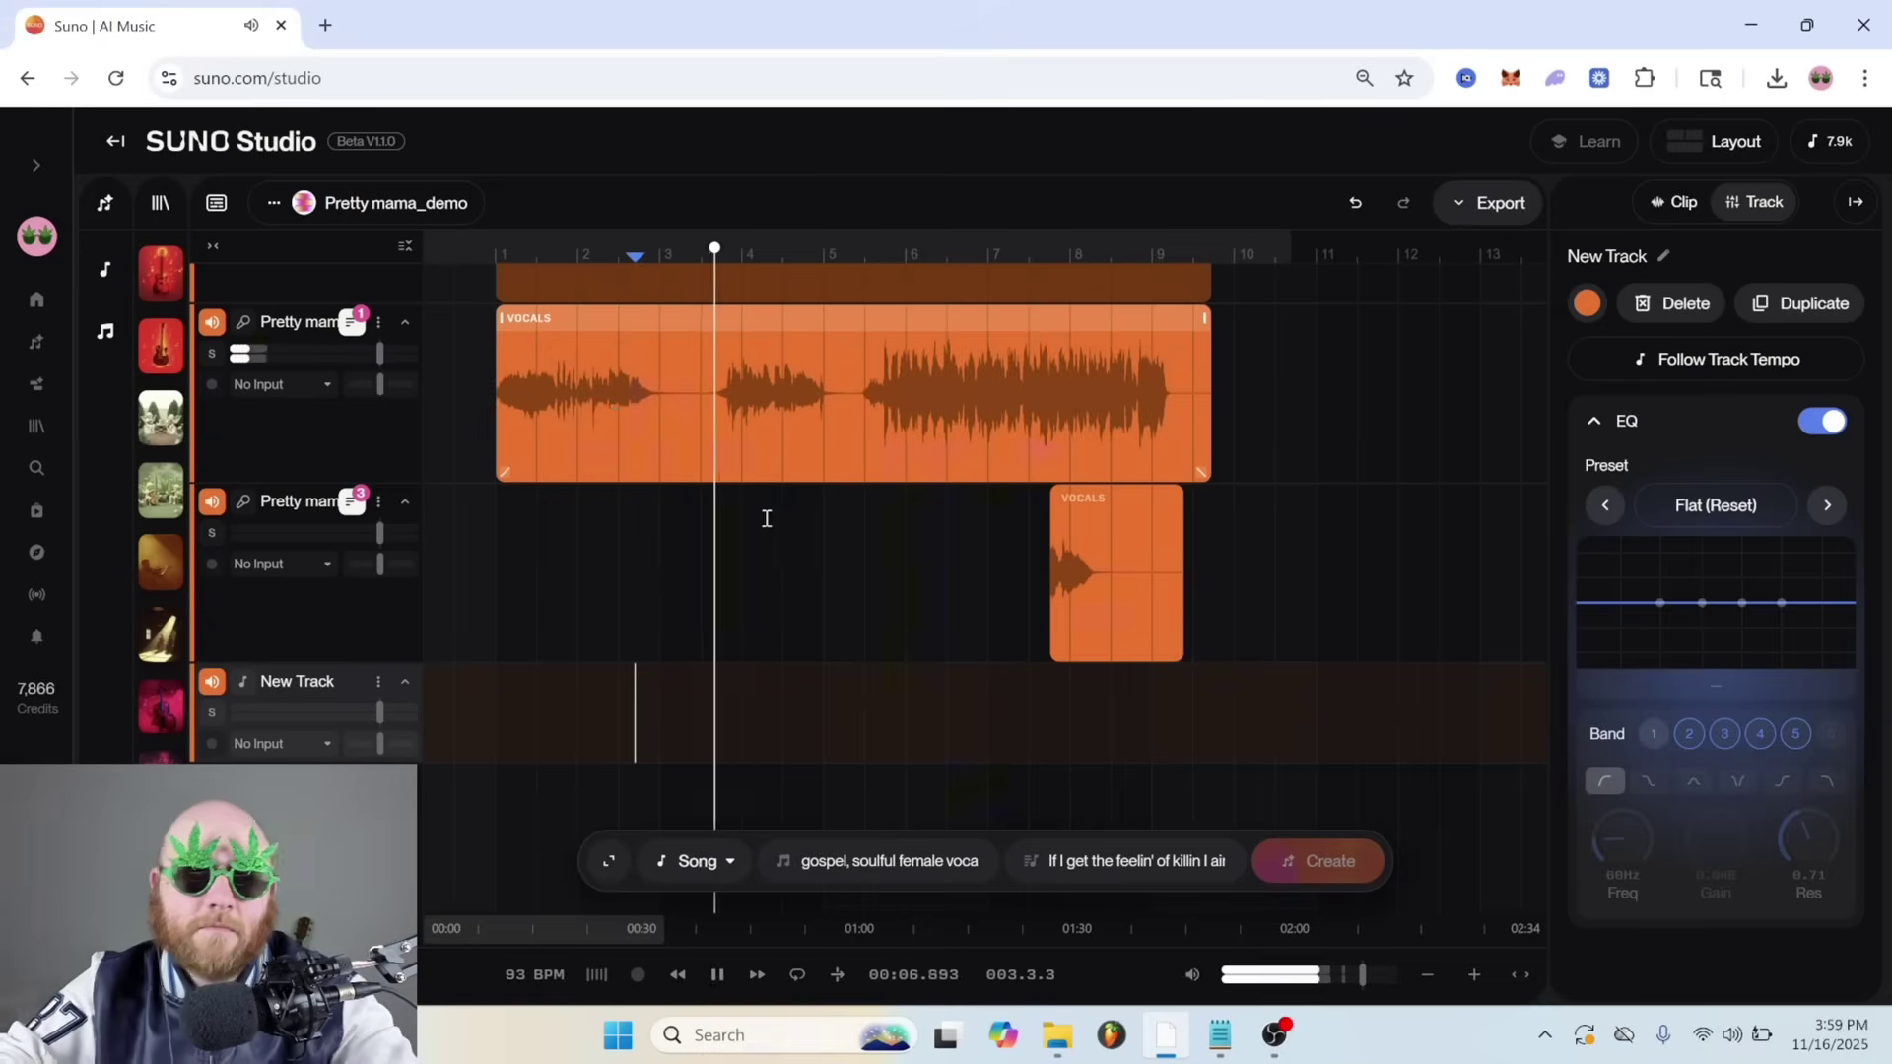
{"action": "key", "text": "space"}
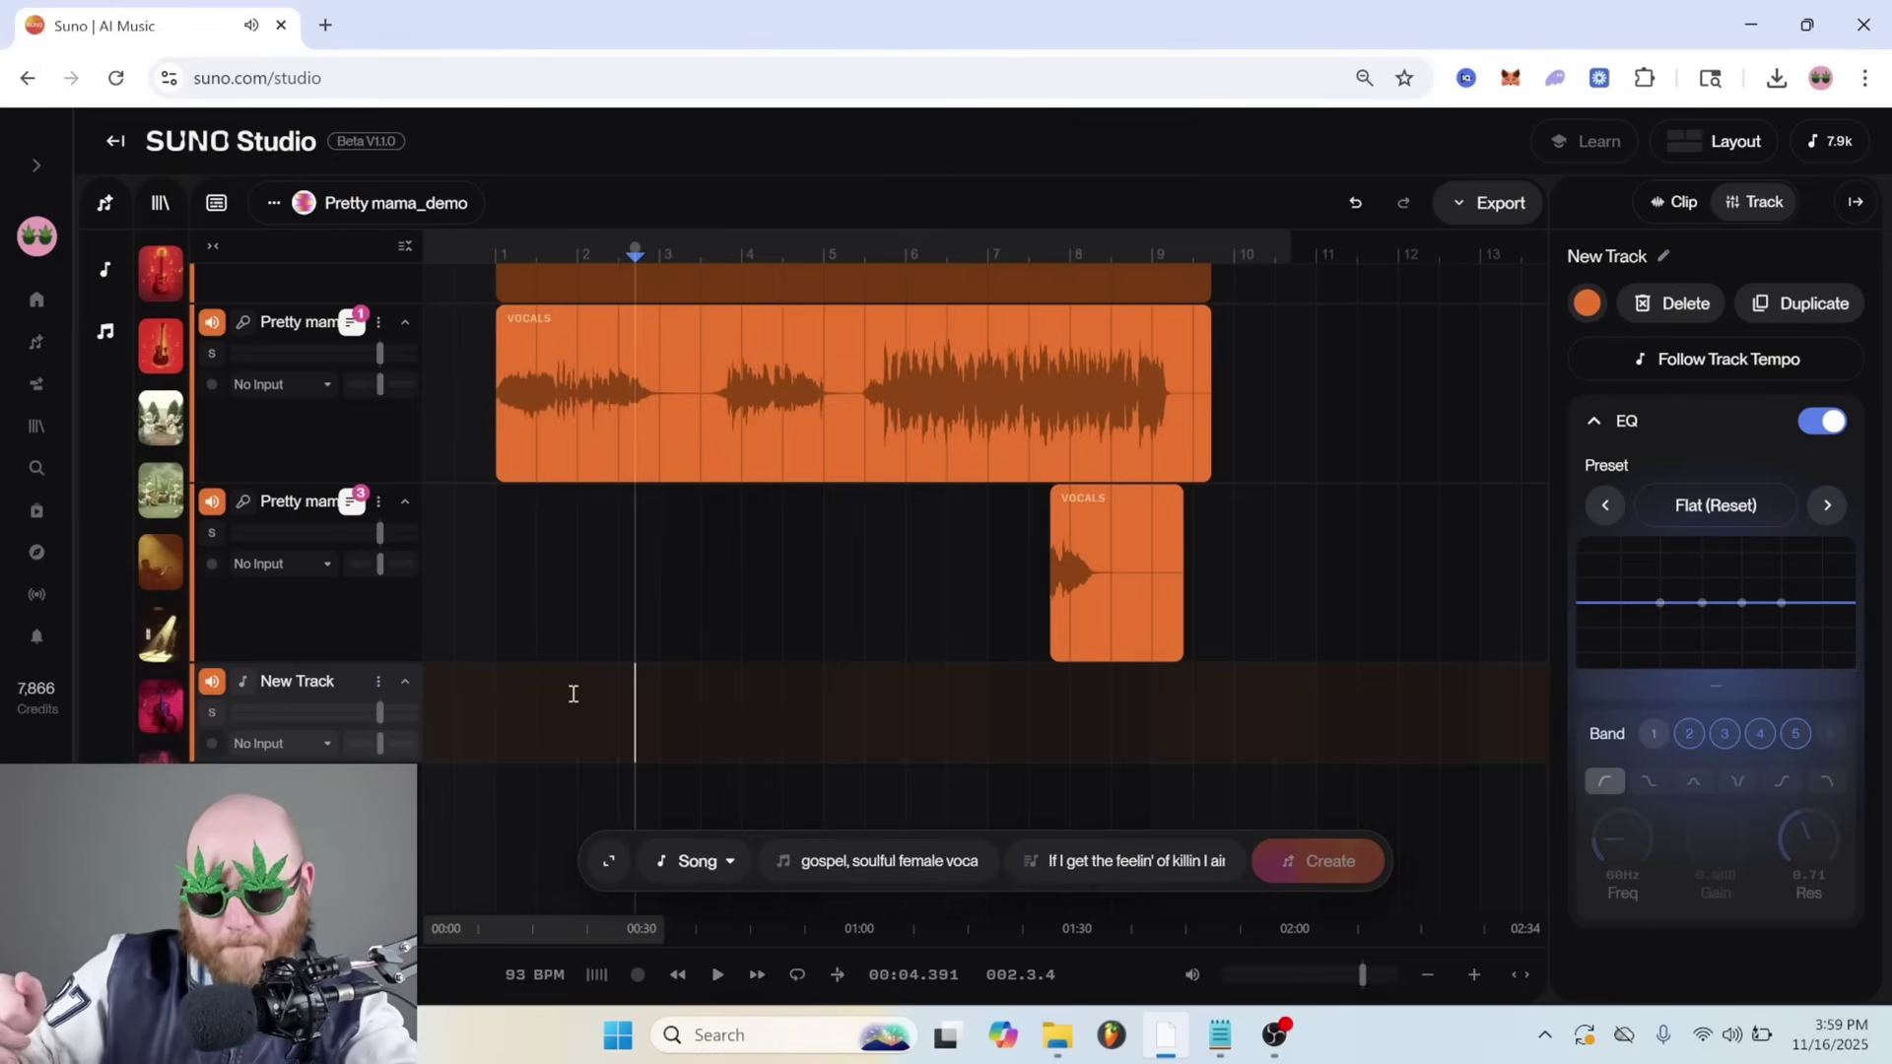
Create a Guitar clip on the new track from 002.3.1 to about bar 6, without lyrics, styled "Electric guitar classic rock, solo flourishes and slides"
{"action": "left_click", "coordinate": [497, 690]}
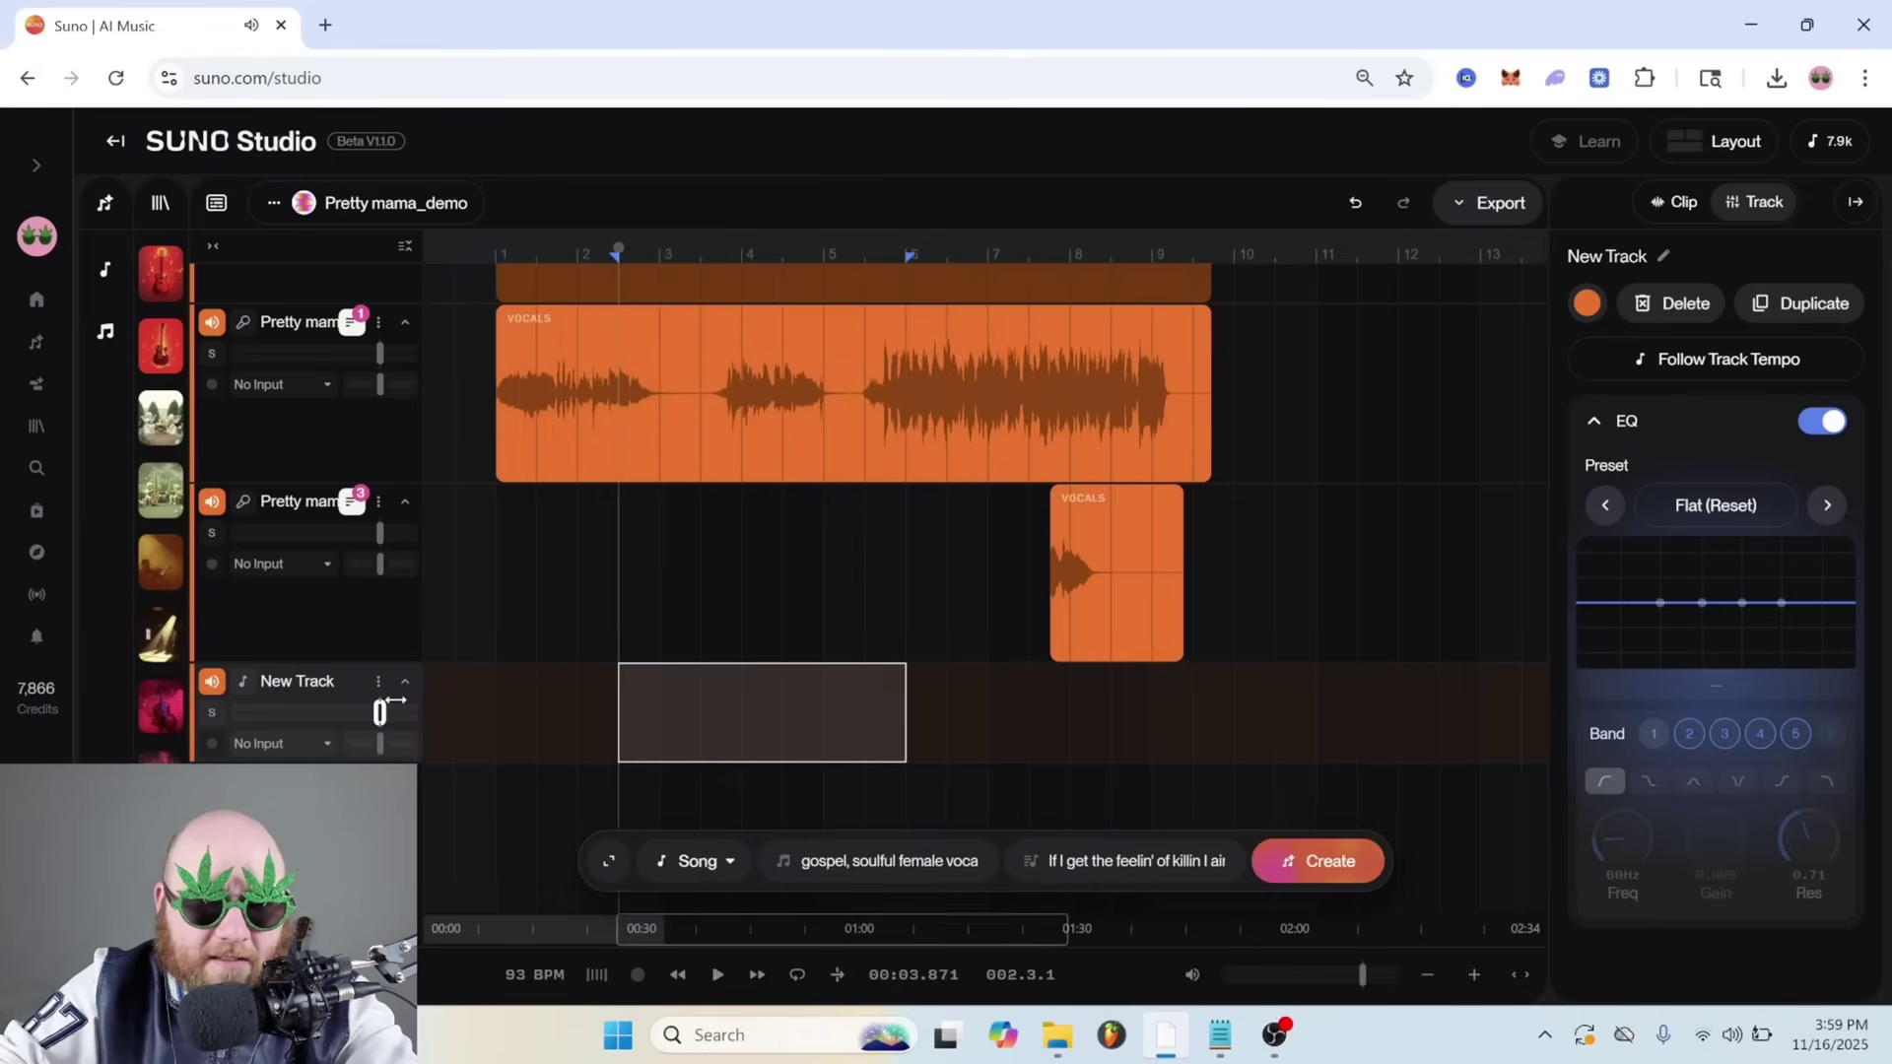
{"action": "left_click", "coordinate": [610, 864]}
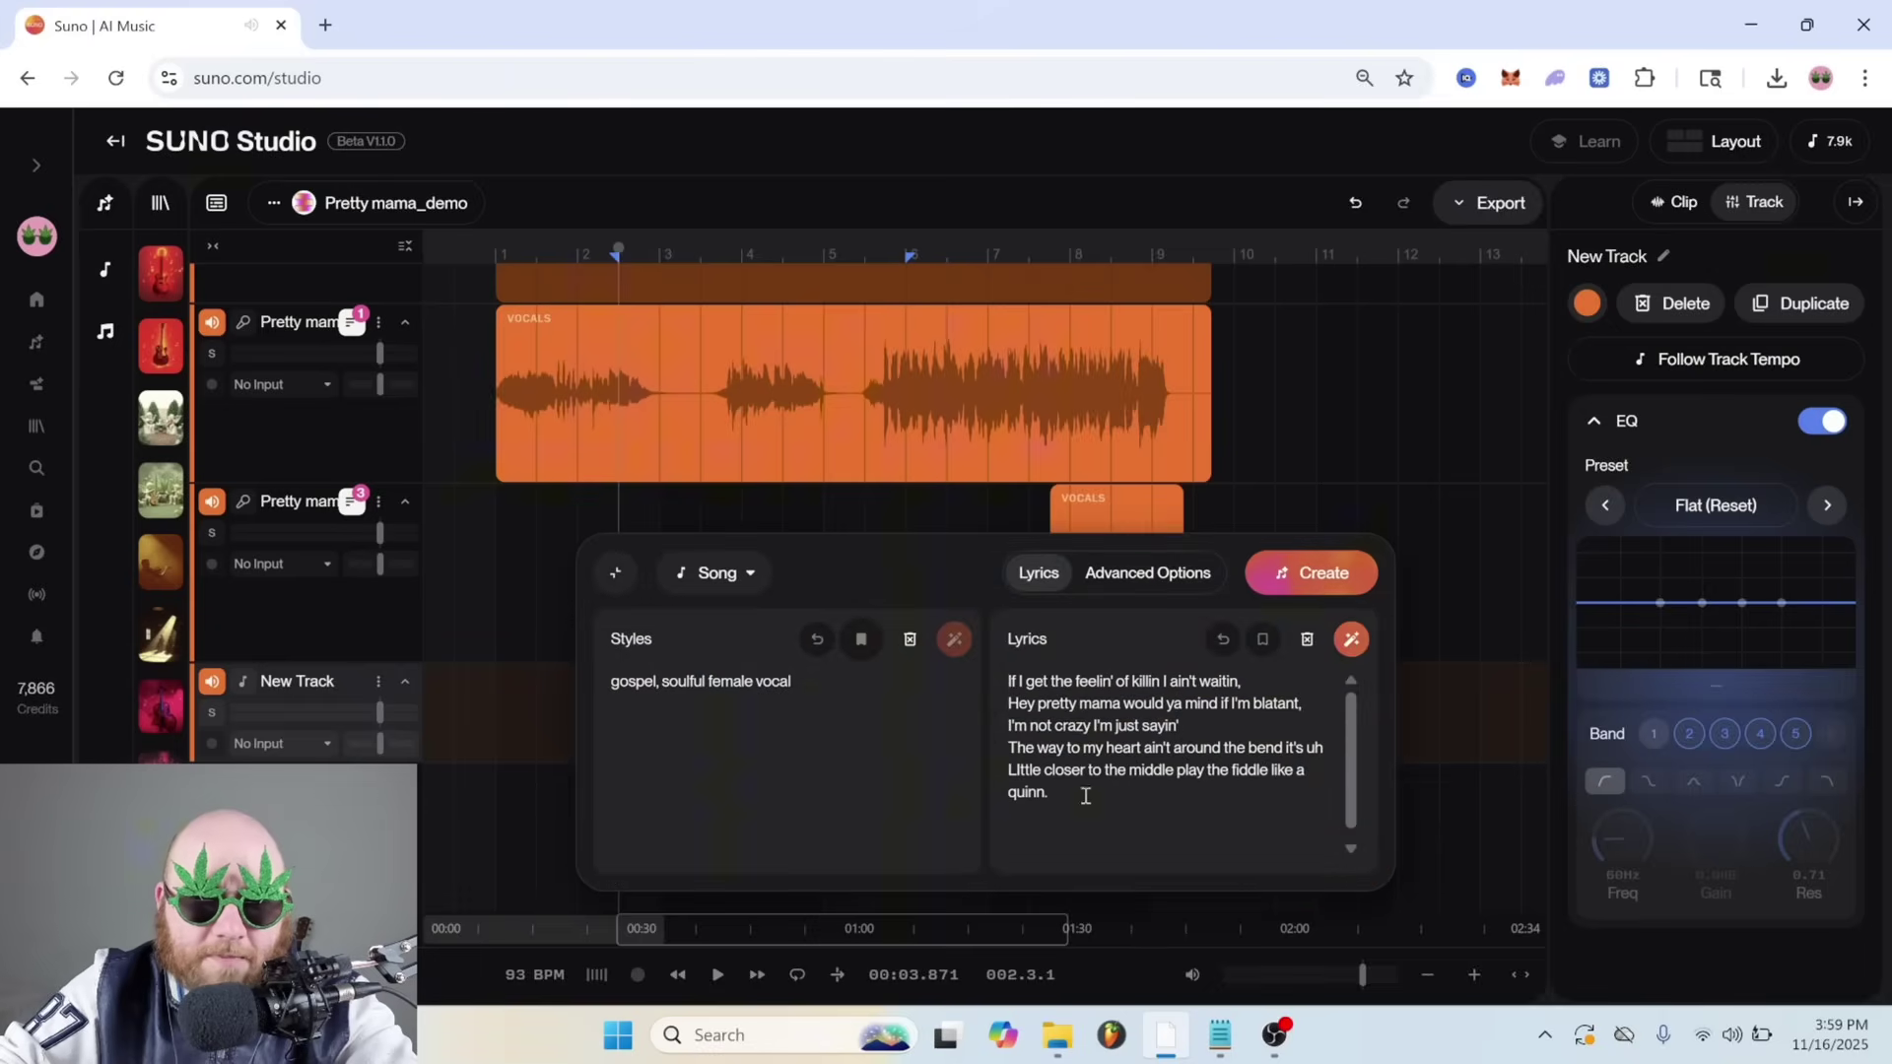
{"action": "key", "text": "ctrl+a"}
{"action": "key", "text": "BackSpace"}
{"action": "left_click", "coordinate": [717, 573]}
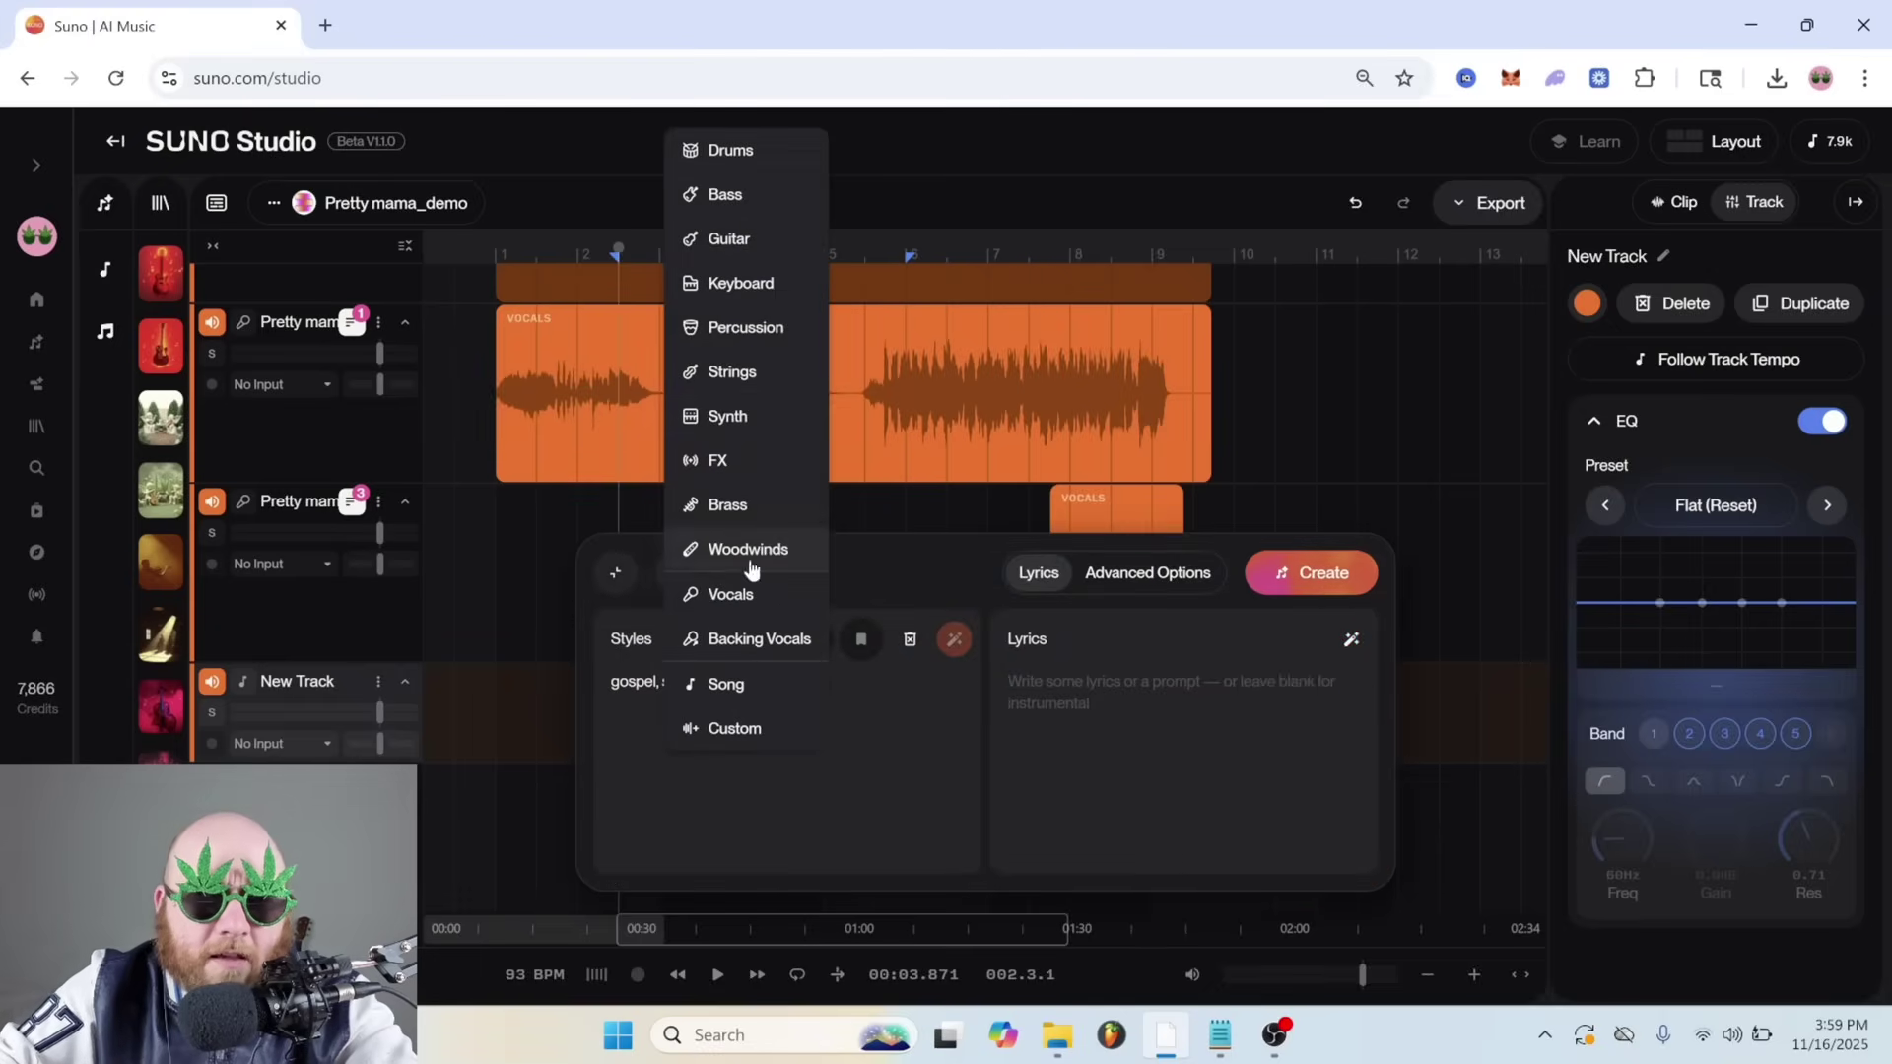
{"action": "left_click", "coordinate": [739, 241]}
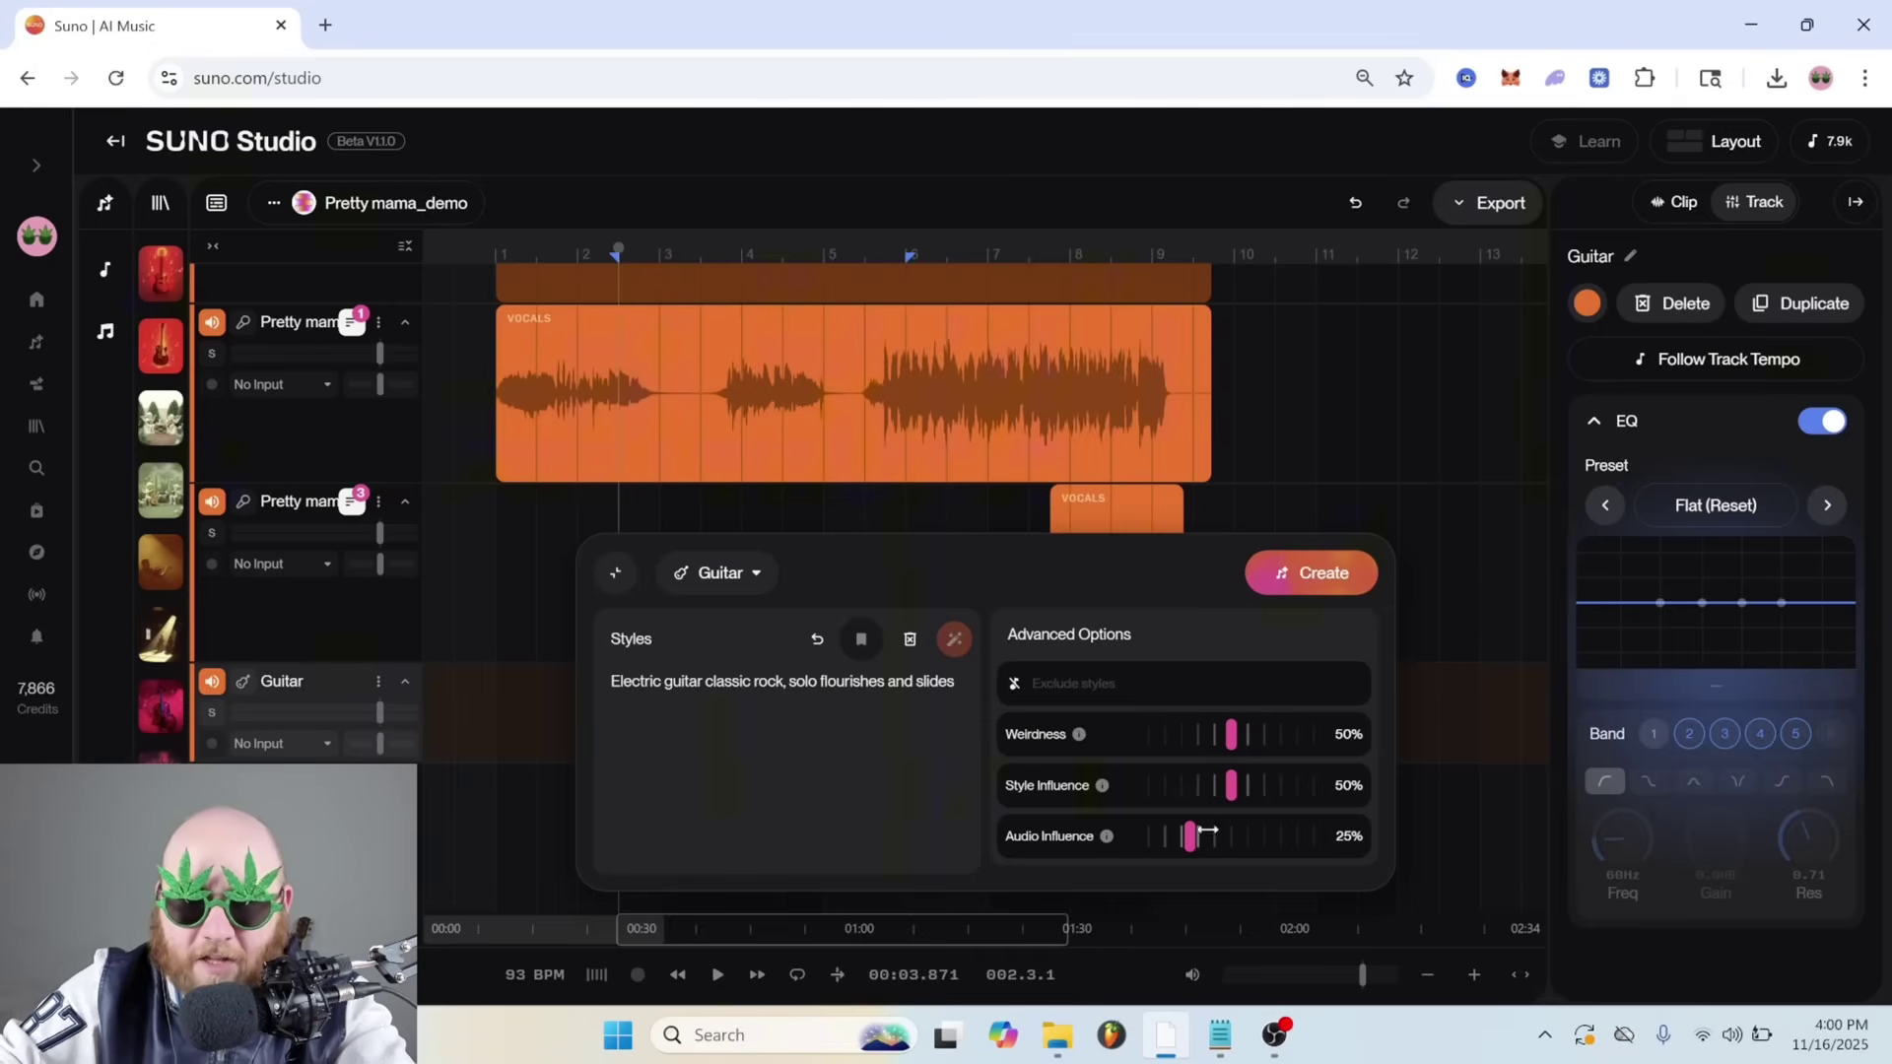
{"action": "left_click", "coordinate": [1321, 575]}
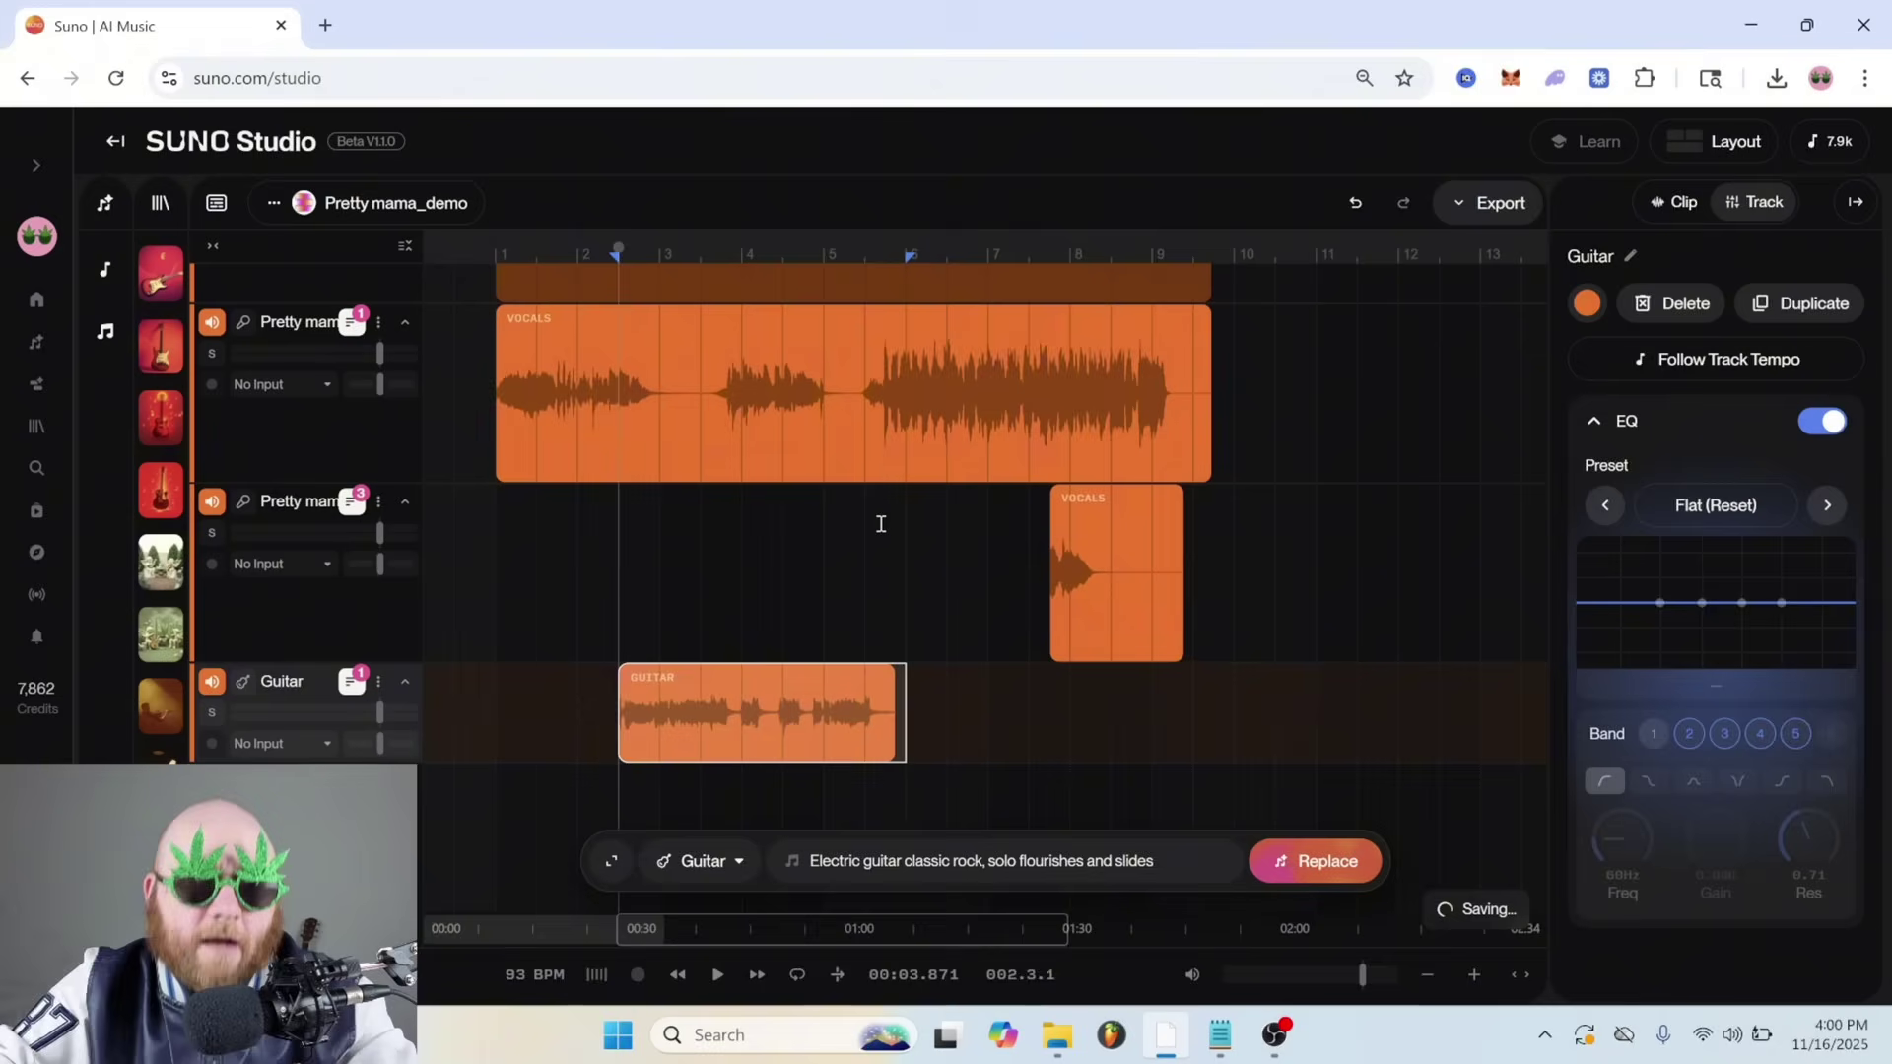
Play back the new guitar clip and export the whole arrangement as Multitrack
{"action": "key", "text": "space"}
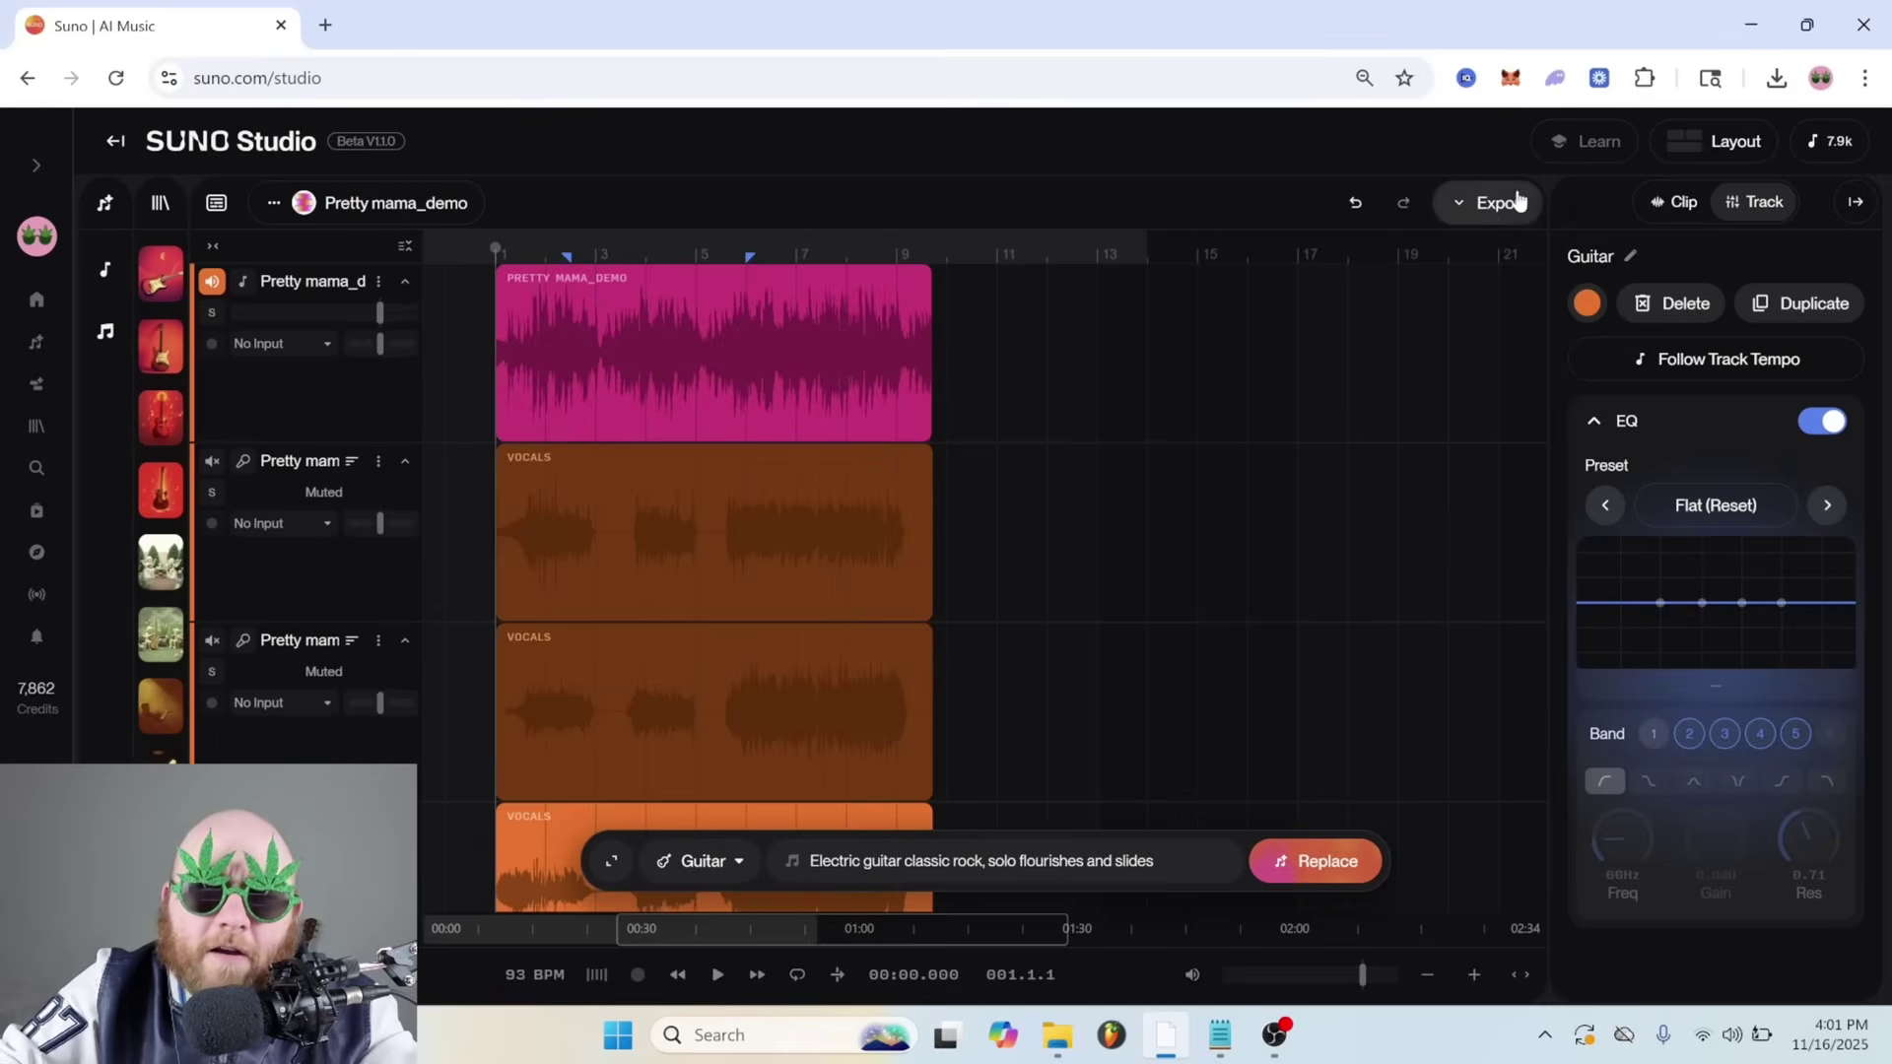
{"action": "left_click", "coordinate": [1493, 203]}
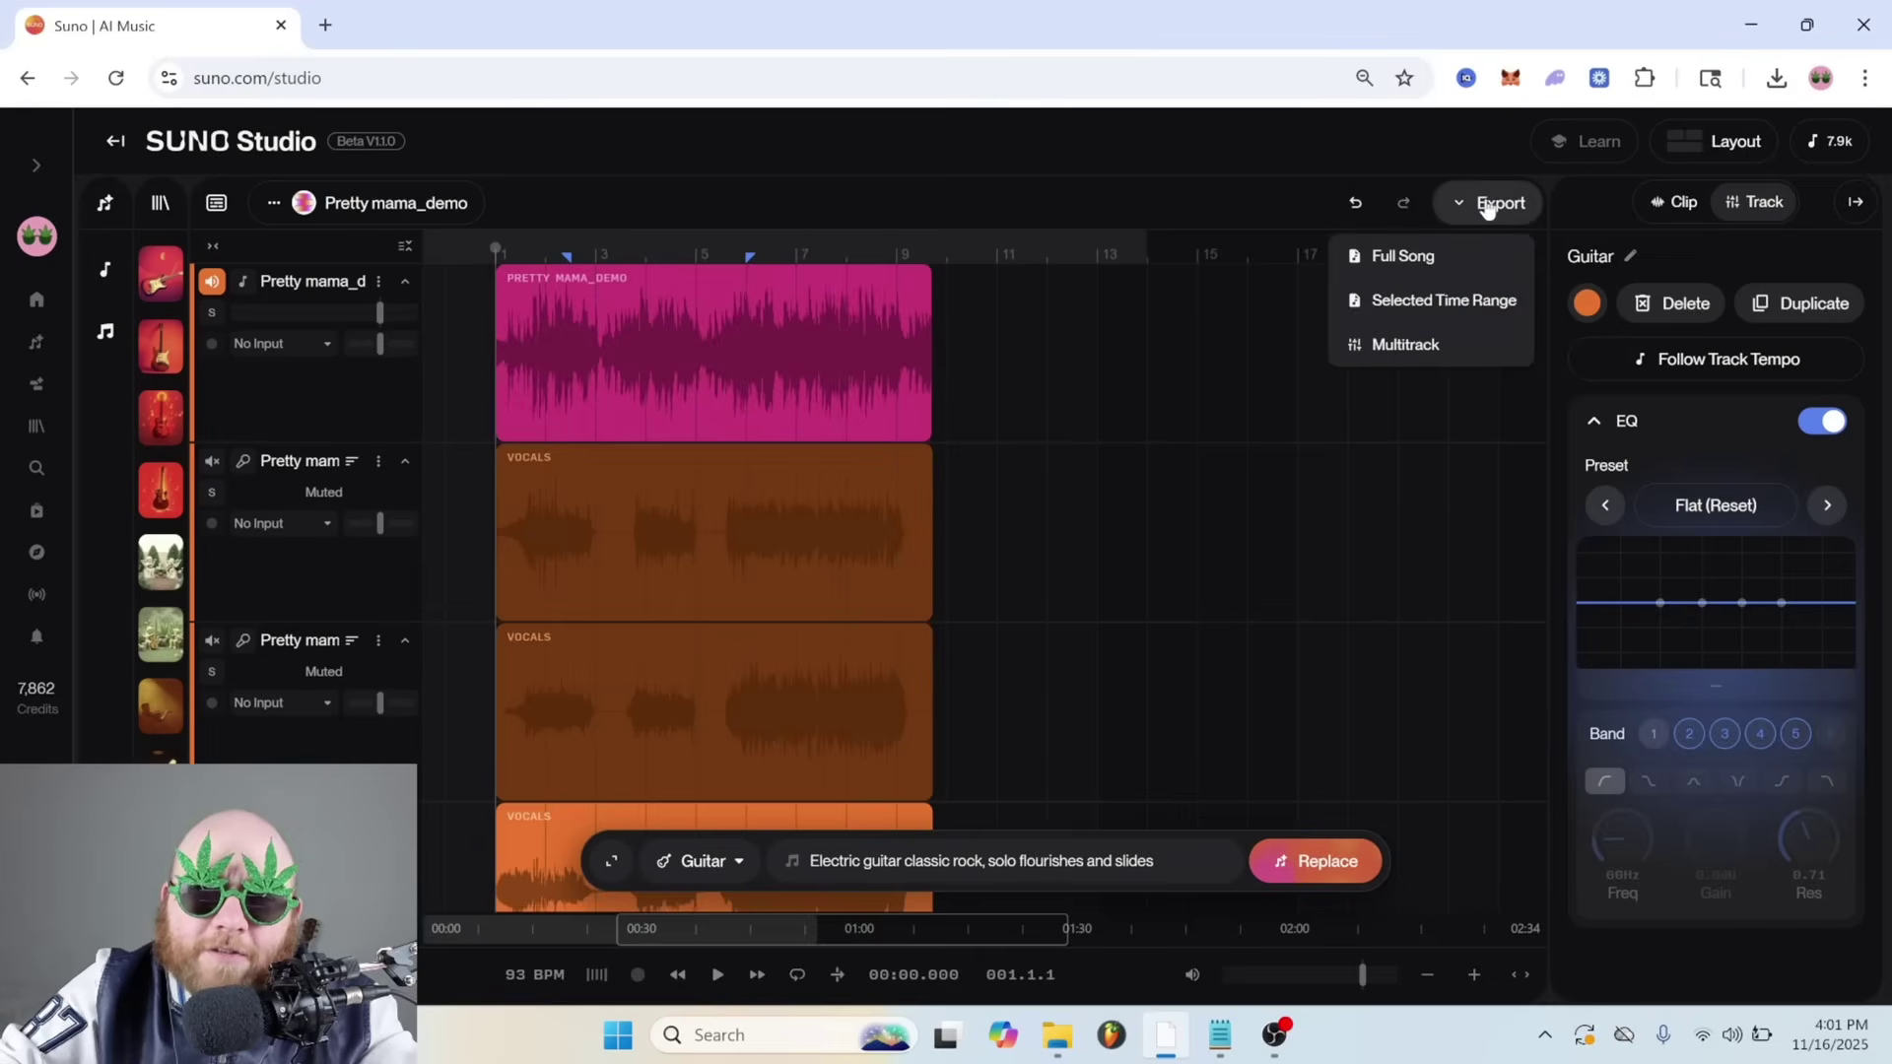
{"action": "left_click", "coordinate": [1445, 347]}
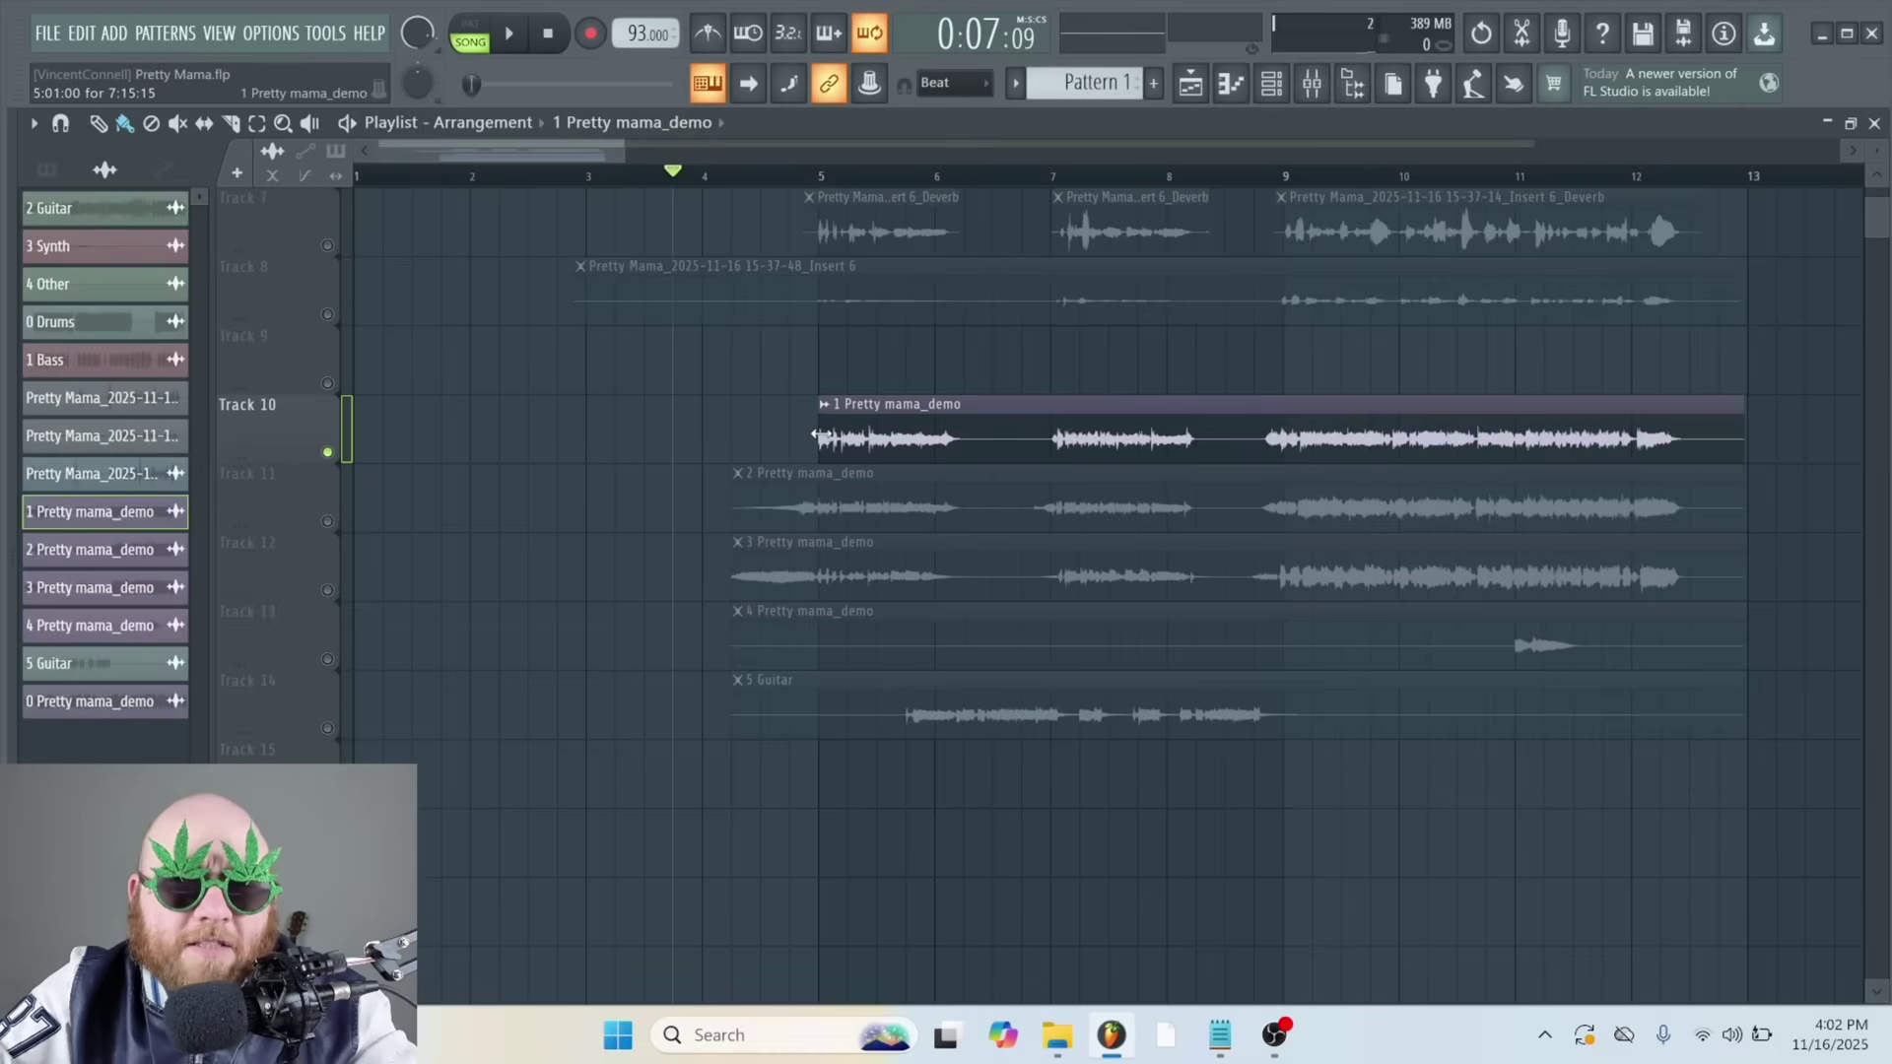
Switch to FL Studio, extend the start of the 1 Pretty mama_demo clip to match the stems below, and play it soloed
{"action": "left_click_drag", "start_coordinate": [814, 435], "coordinate": [731, 430]}
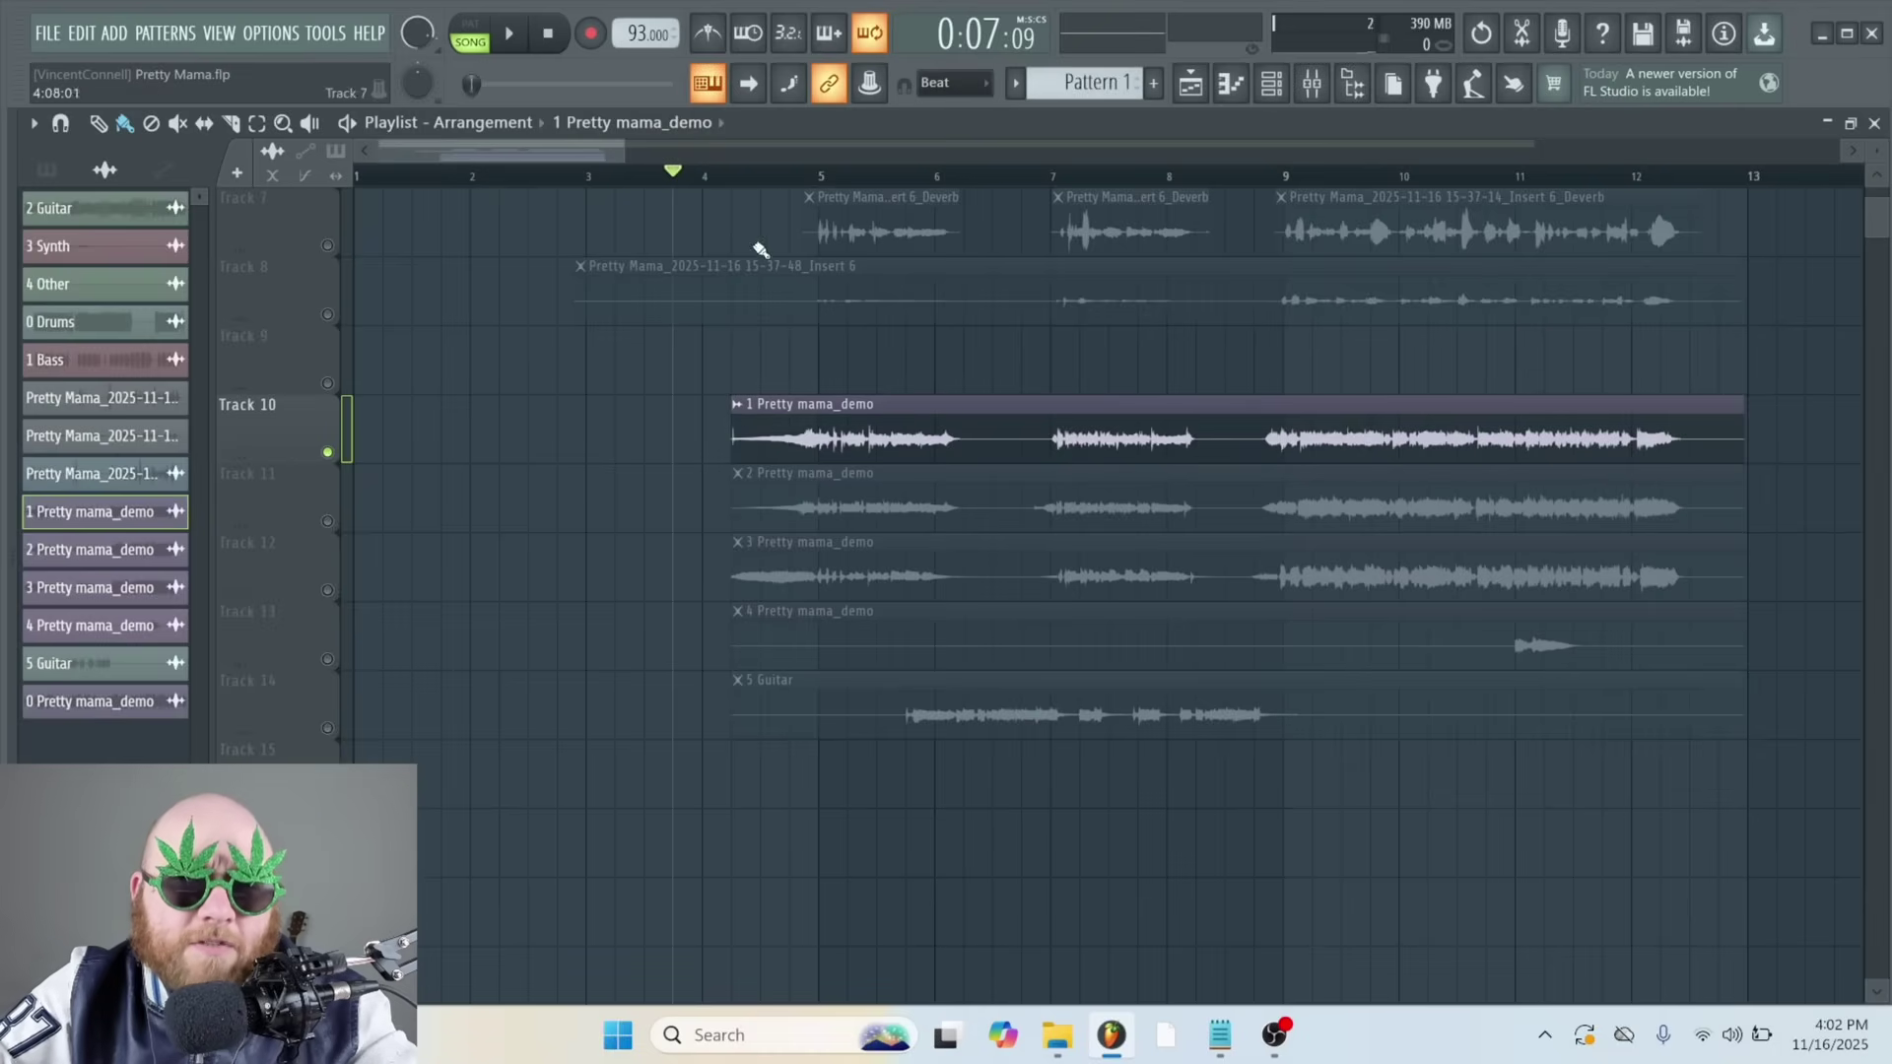
{"action": "key", "text": "space"}
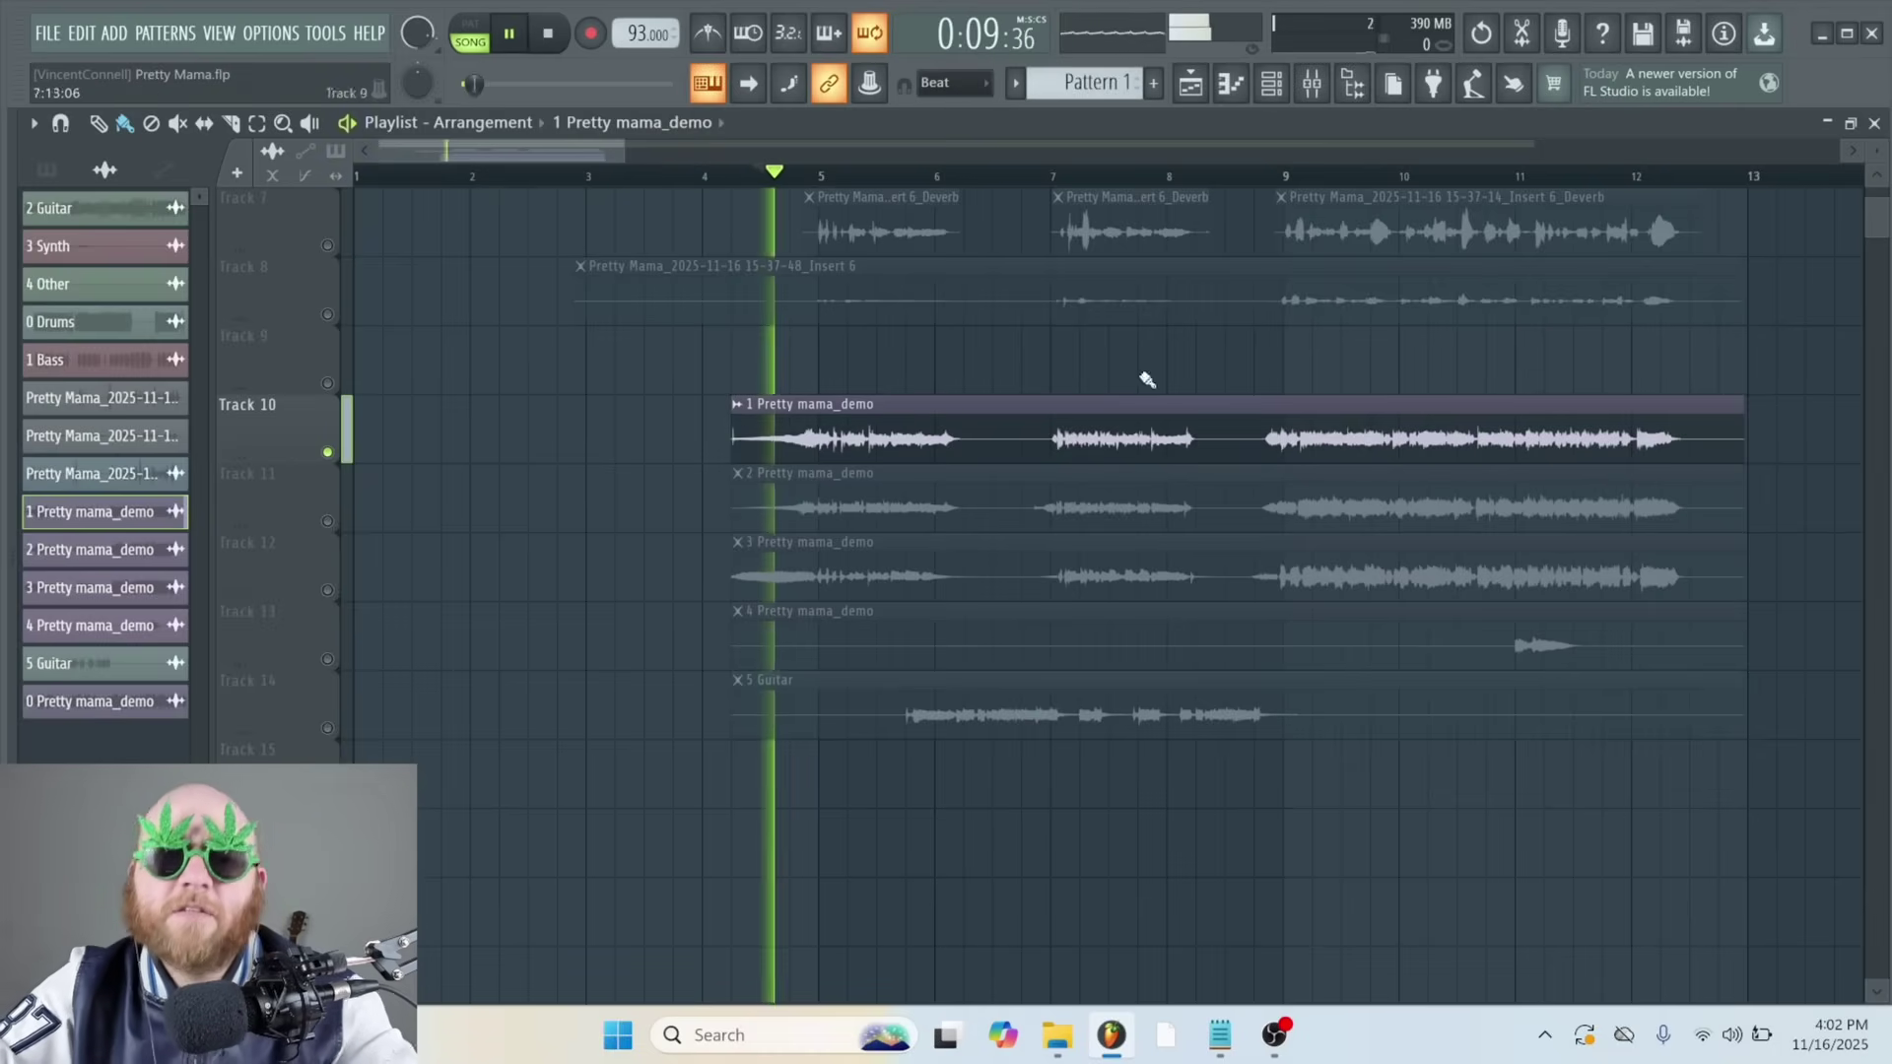
{"action": "double_click", "coordinate": [902, 440]}
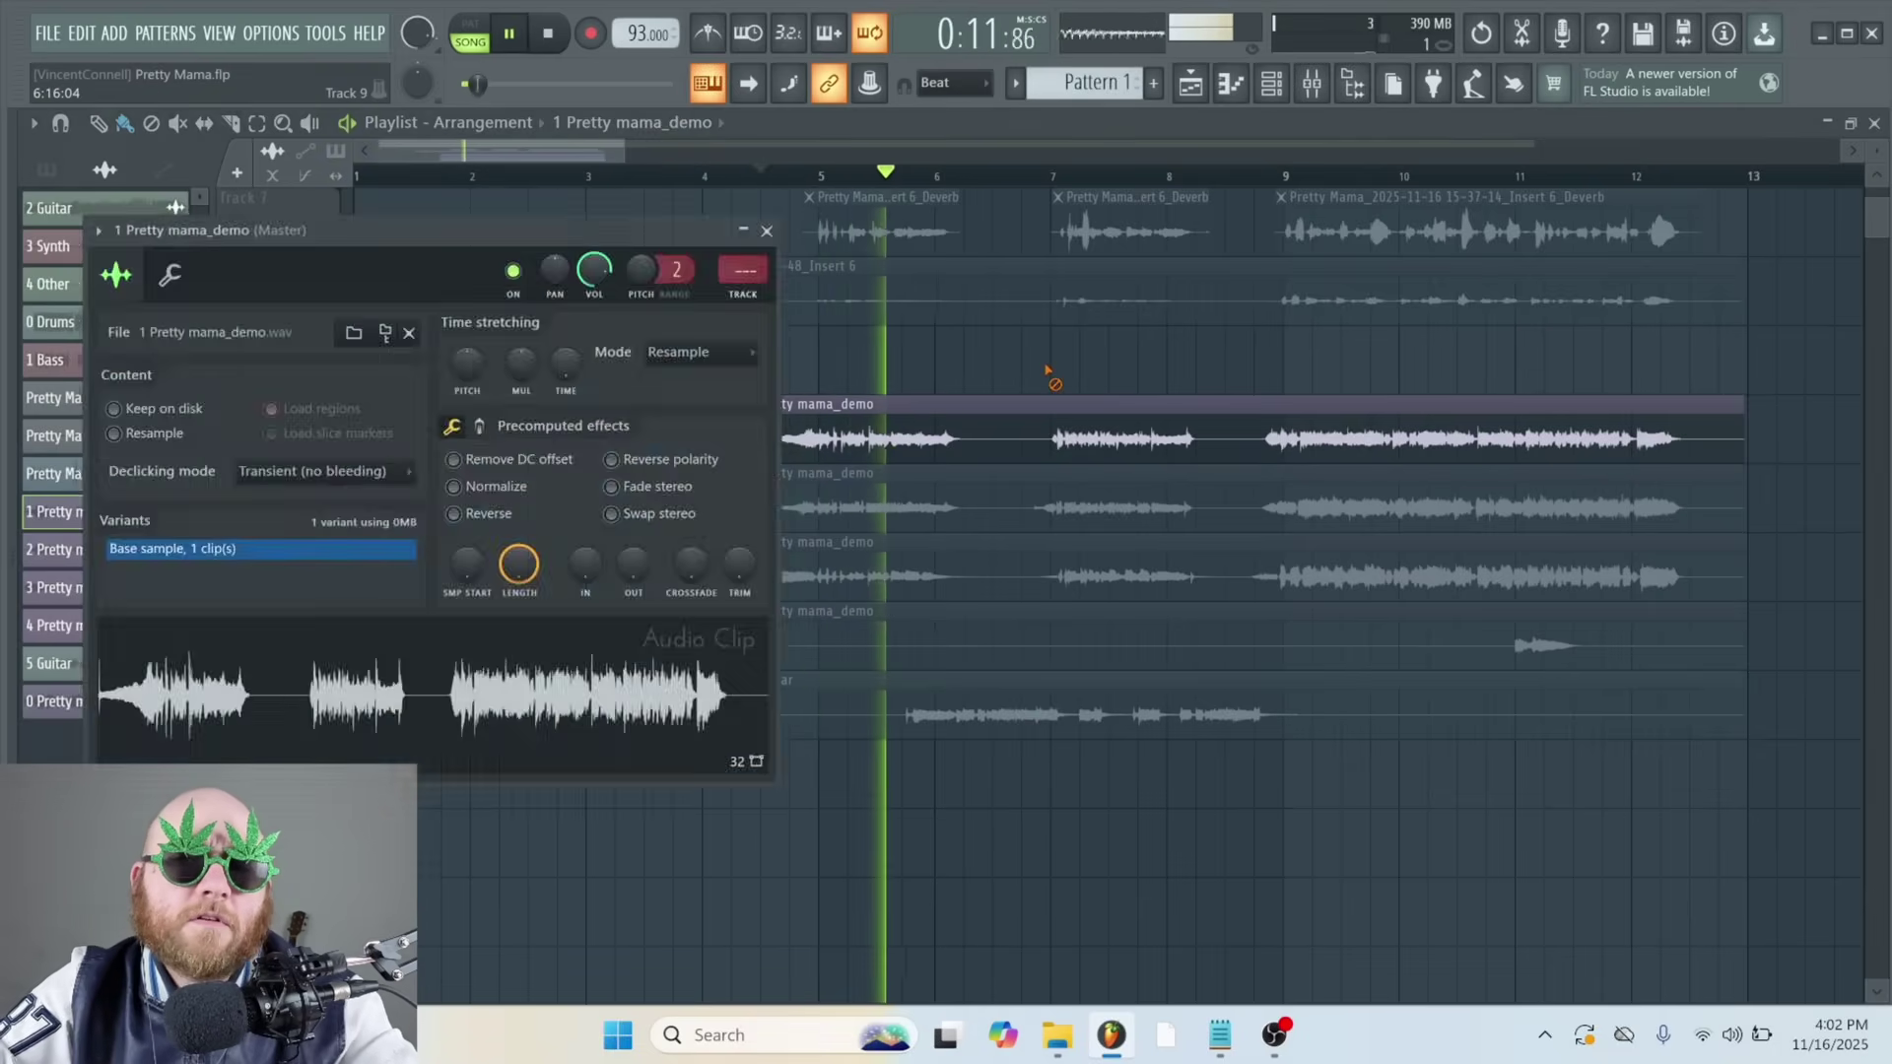
{"action": "key", "text": "Escape"}
{"action": "key", "text": "space"}
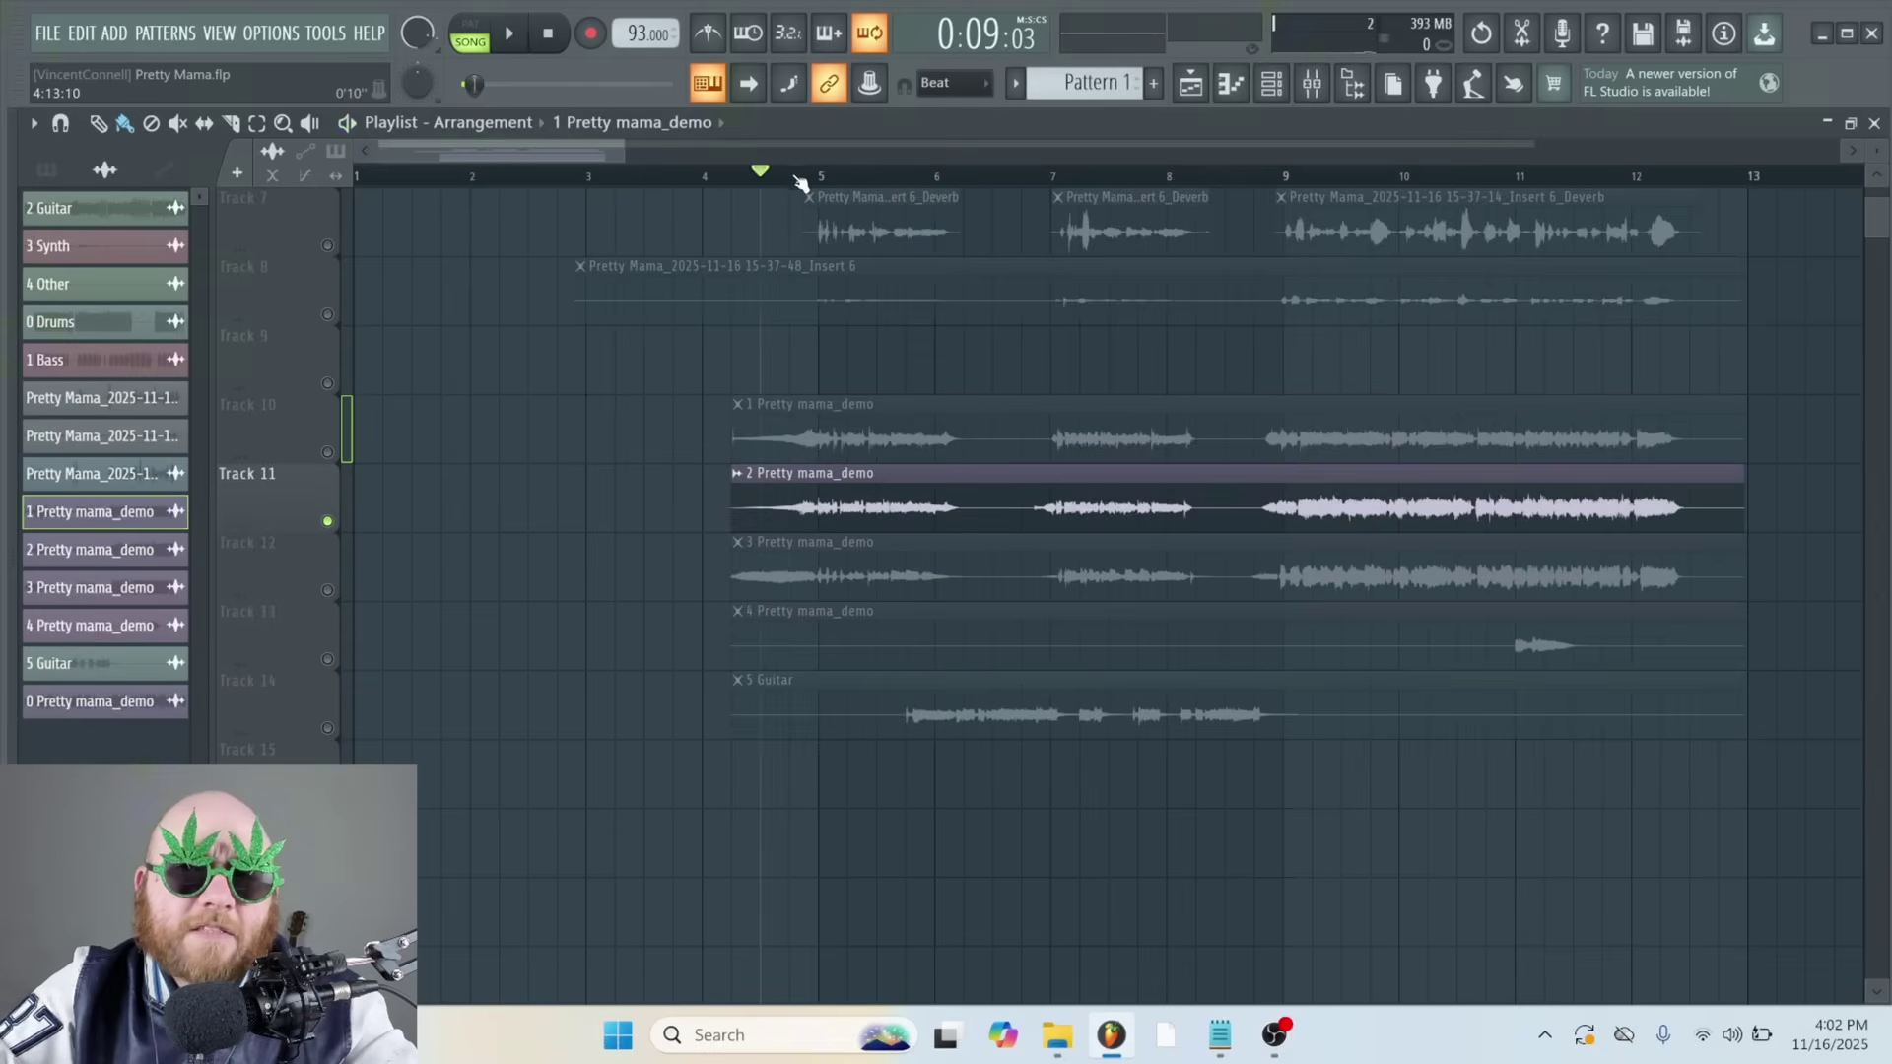
Play back the soloed 2 Pretty mama_demo clip on Track 11
{"action": "key", "text": "space"}
{"action": "double_click", "coordinate": [863, 511]}
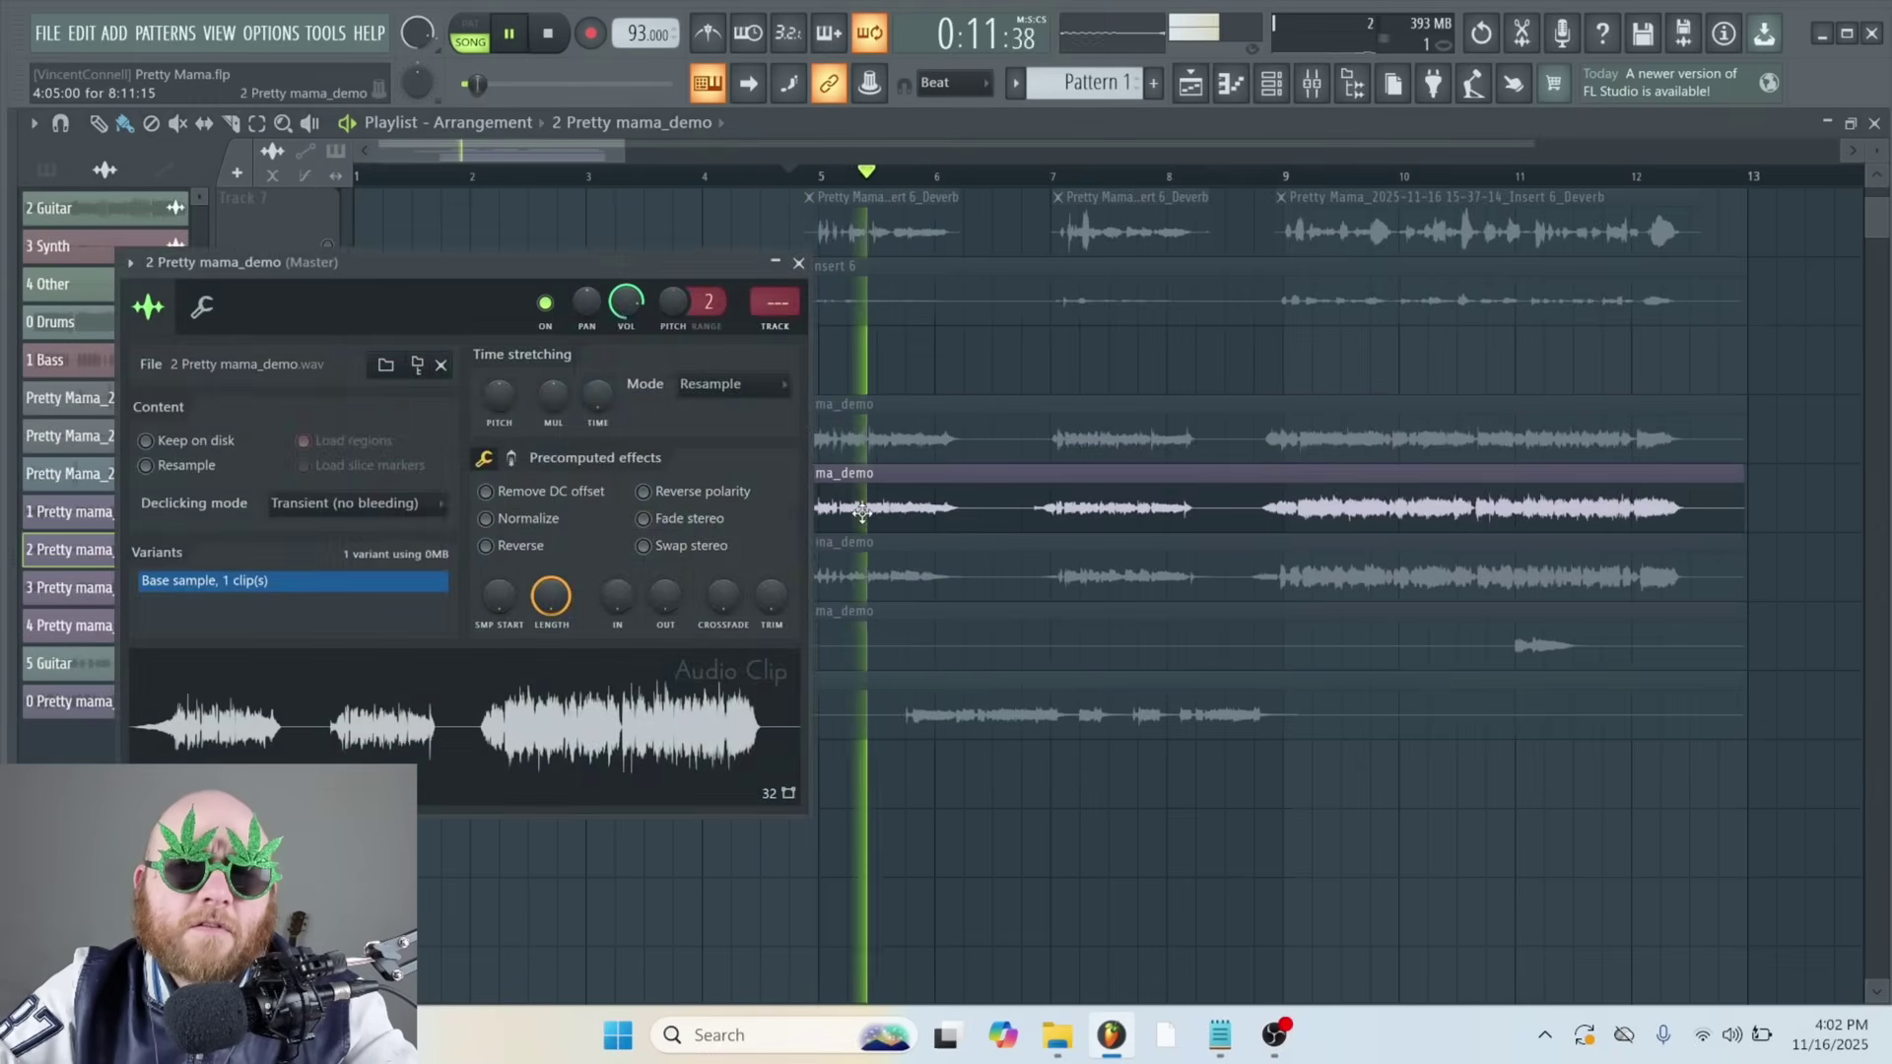
{"action": "key", "text": "Escape"}
{"action": "key", "text": "space"}
Rename the 1 Pretty mama_demo clip on Track 10 to DUB
{"action": "left_click", "coordinate": [737, 405]}
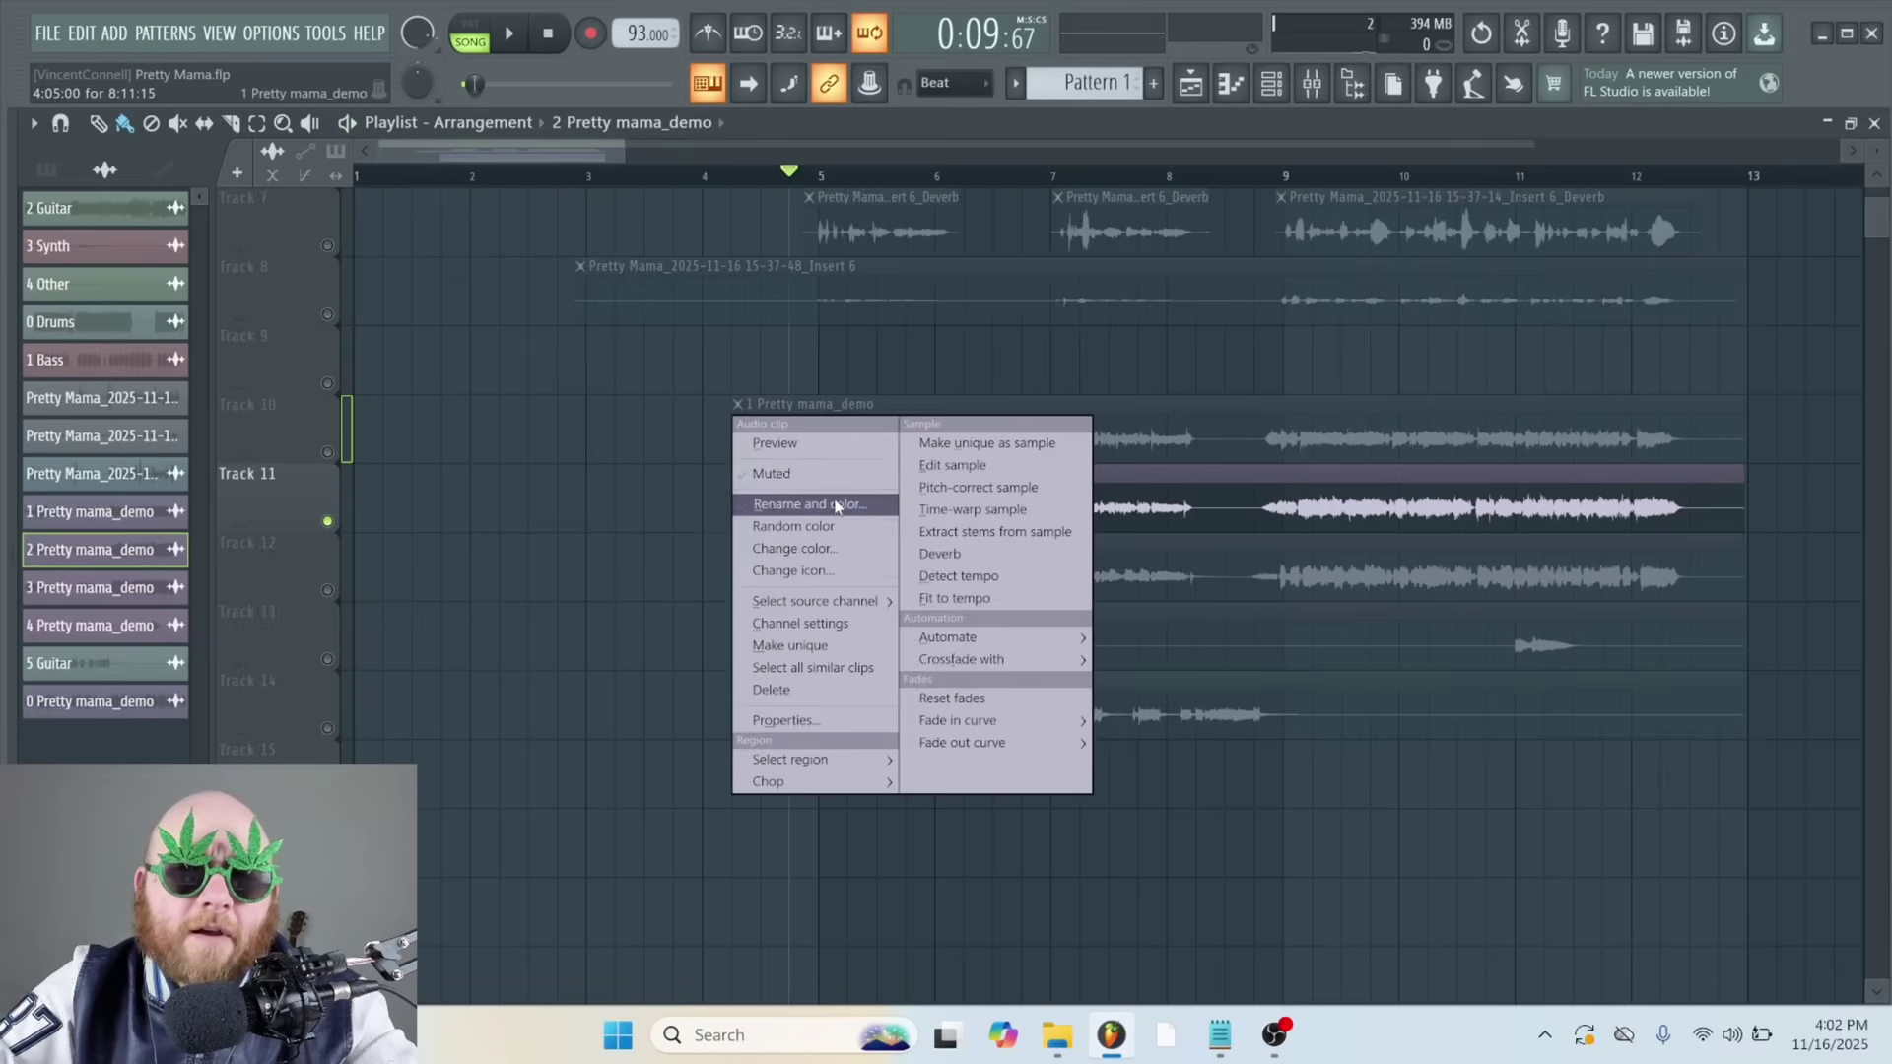
{"action": "left_click", "coordinate": [834, 506]}
{"action": "type", "text": "DUB"}
{"action": "key", "text": "Return"}
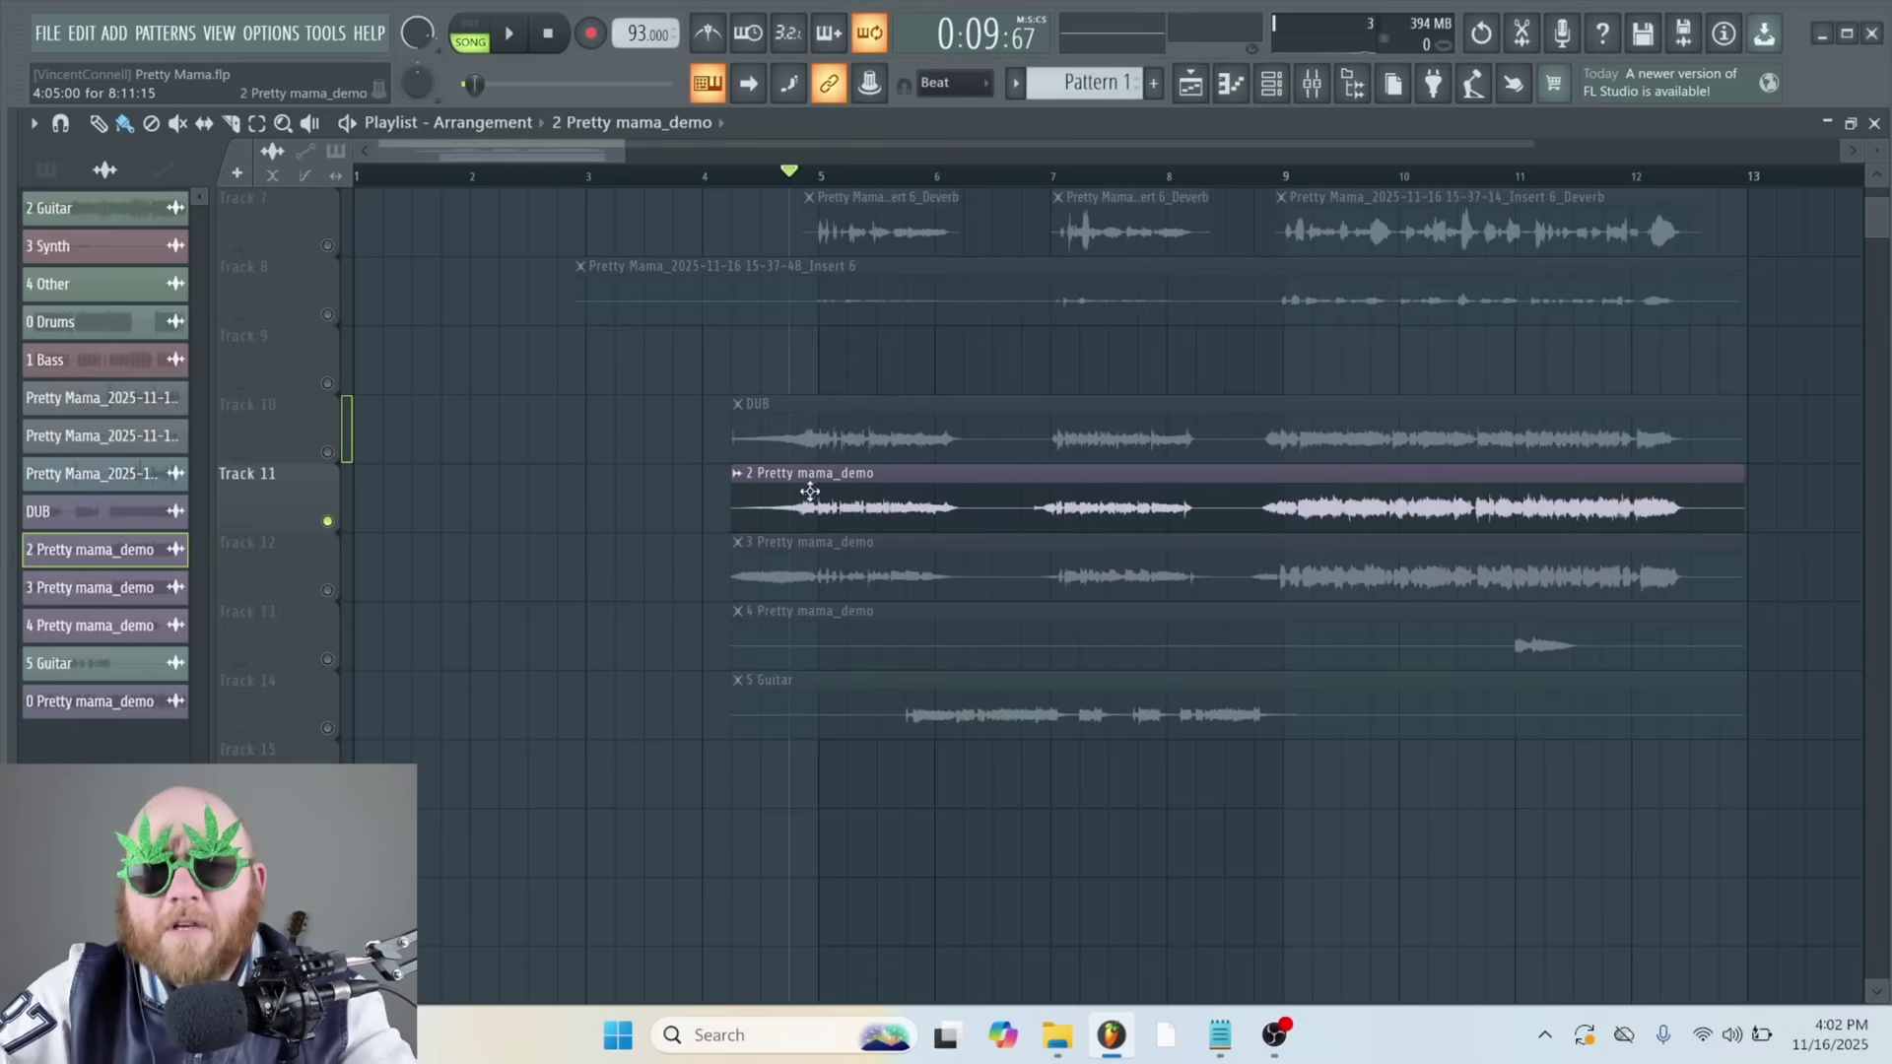
Rename the 2 Pretty mama_demo clip on Track 11 to Harmony
{"action": "left_click", "coordinate": [745, 475]}
{"action": "left_click", "coordinate": [825, 575]}
{"action": "type", "text": "H"}
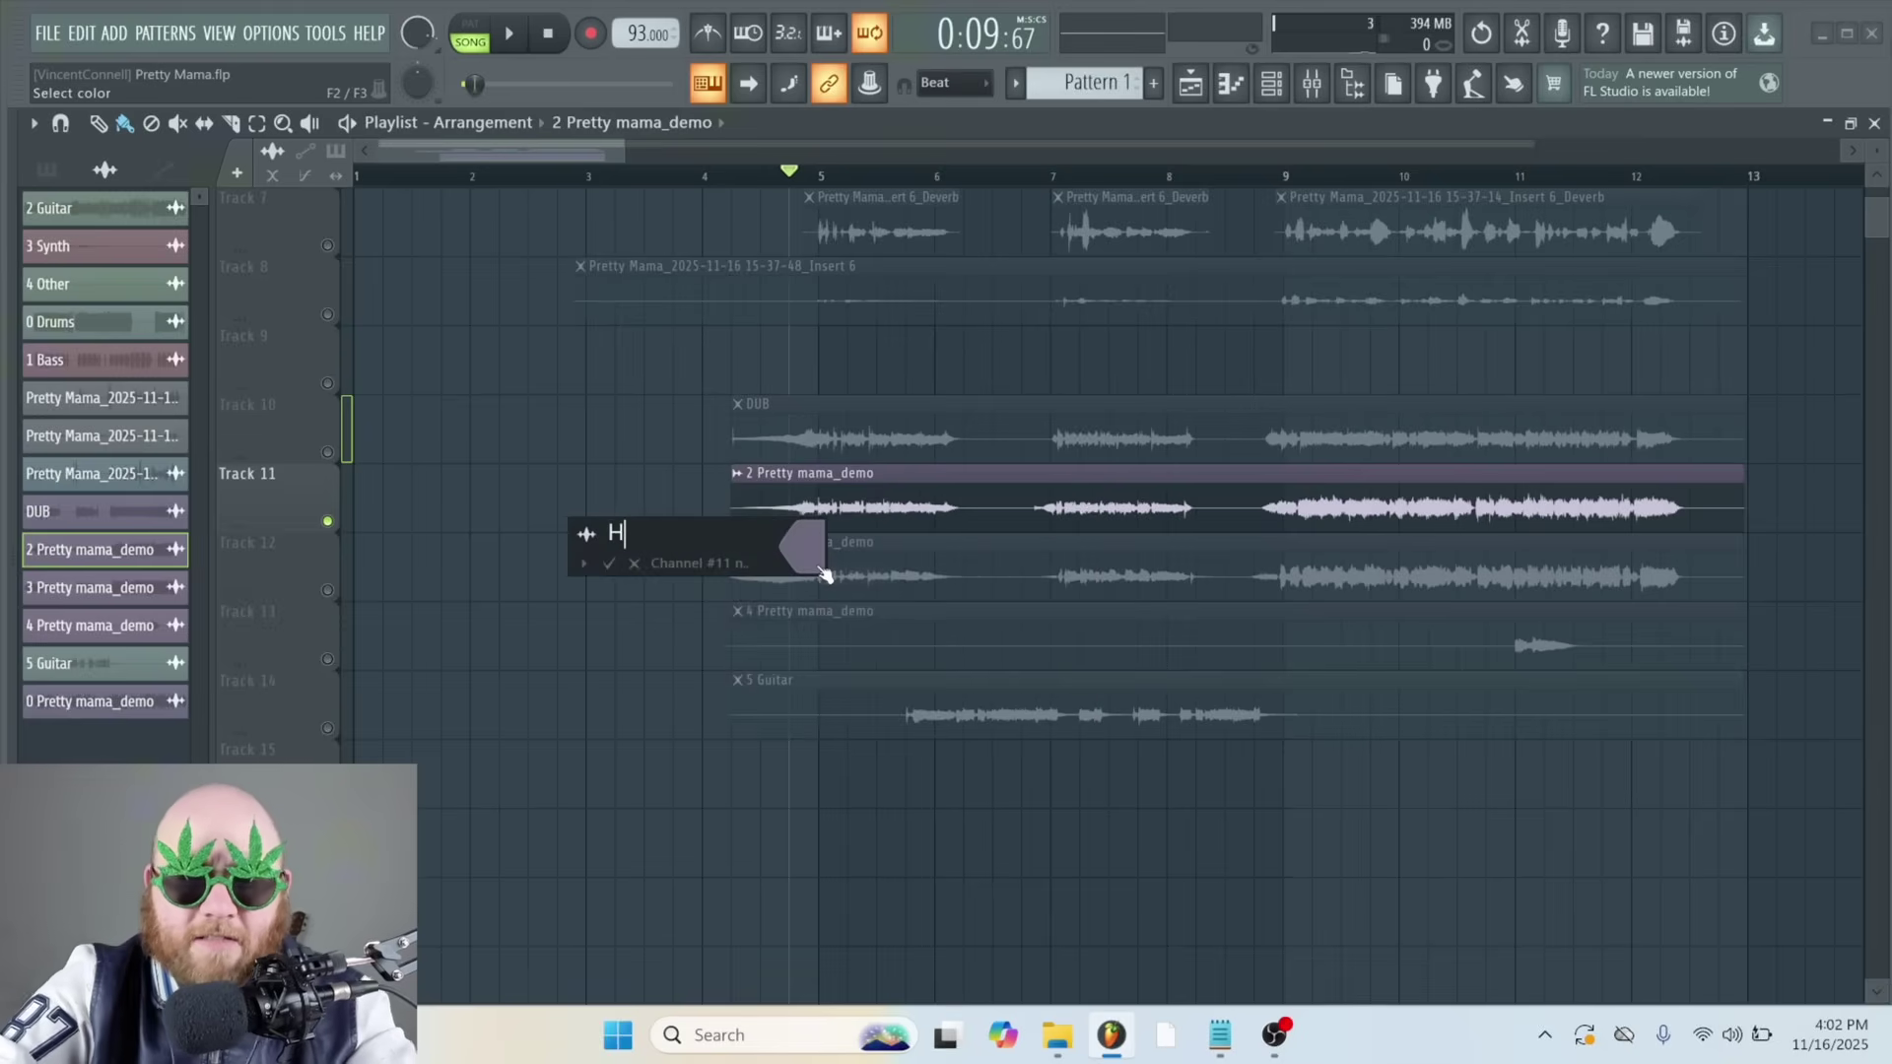
{"action": "type", "text": "armony"}
{"action": "key", "text": "Return"}
Enable Track 12, mute Track 11, and play back the 3 Pretty mama_demo clip on its own
{"action": "left_click", "coordinate": [327, 591]}
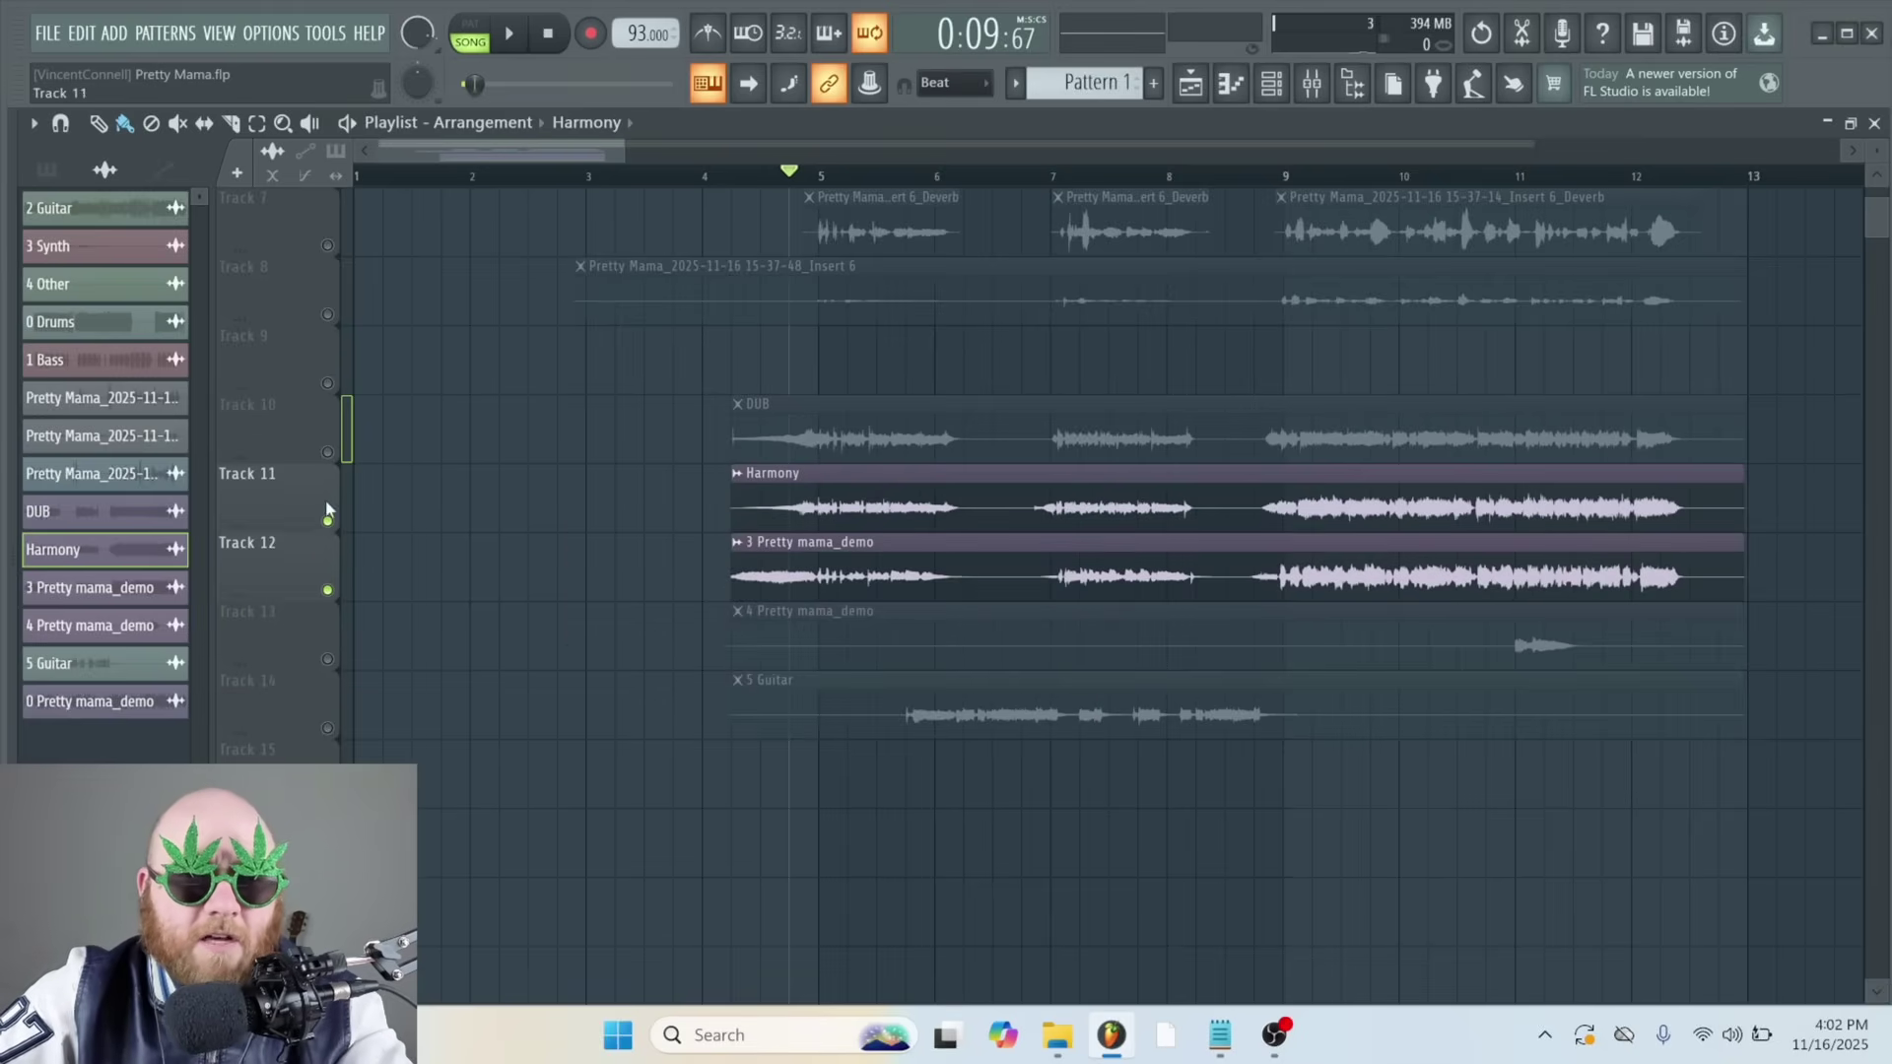
{"action": "left_click", "coordinate": [338, 521]}
{"action": "key", "text": "space"}
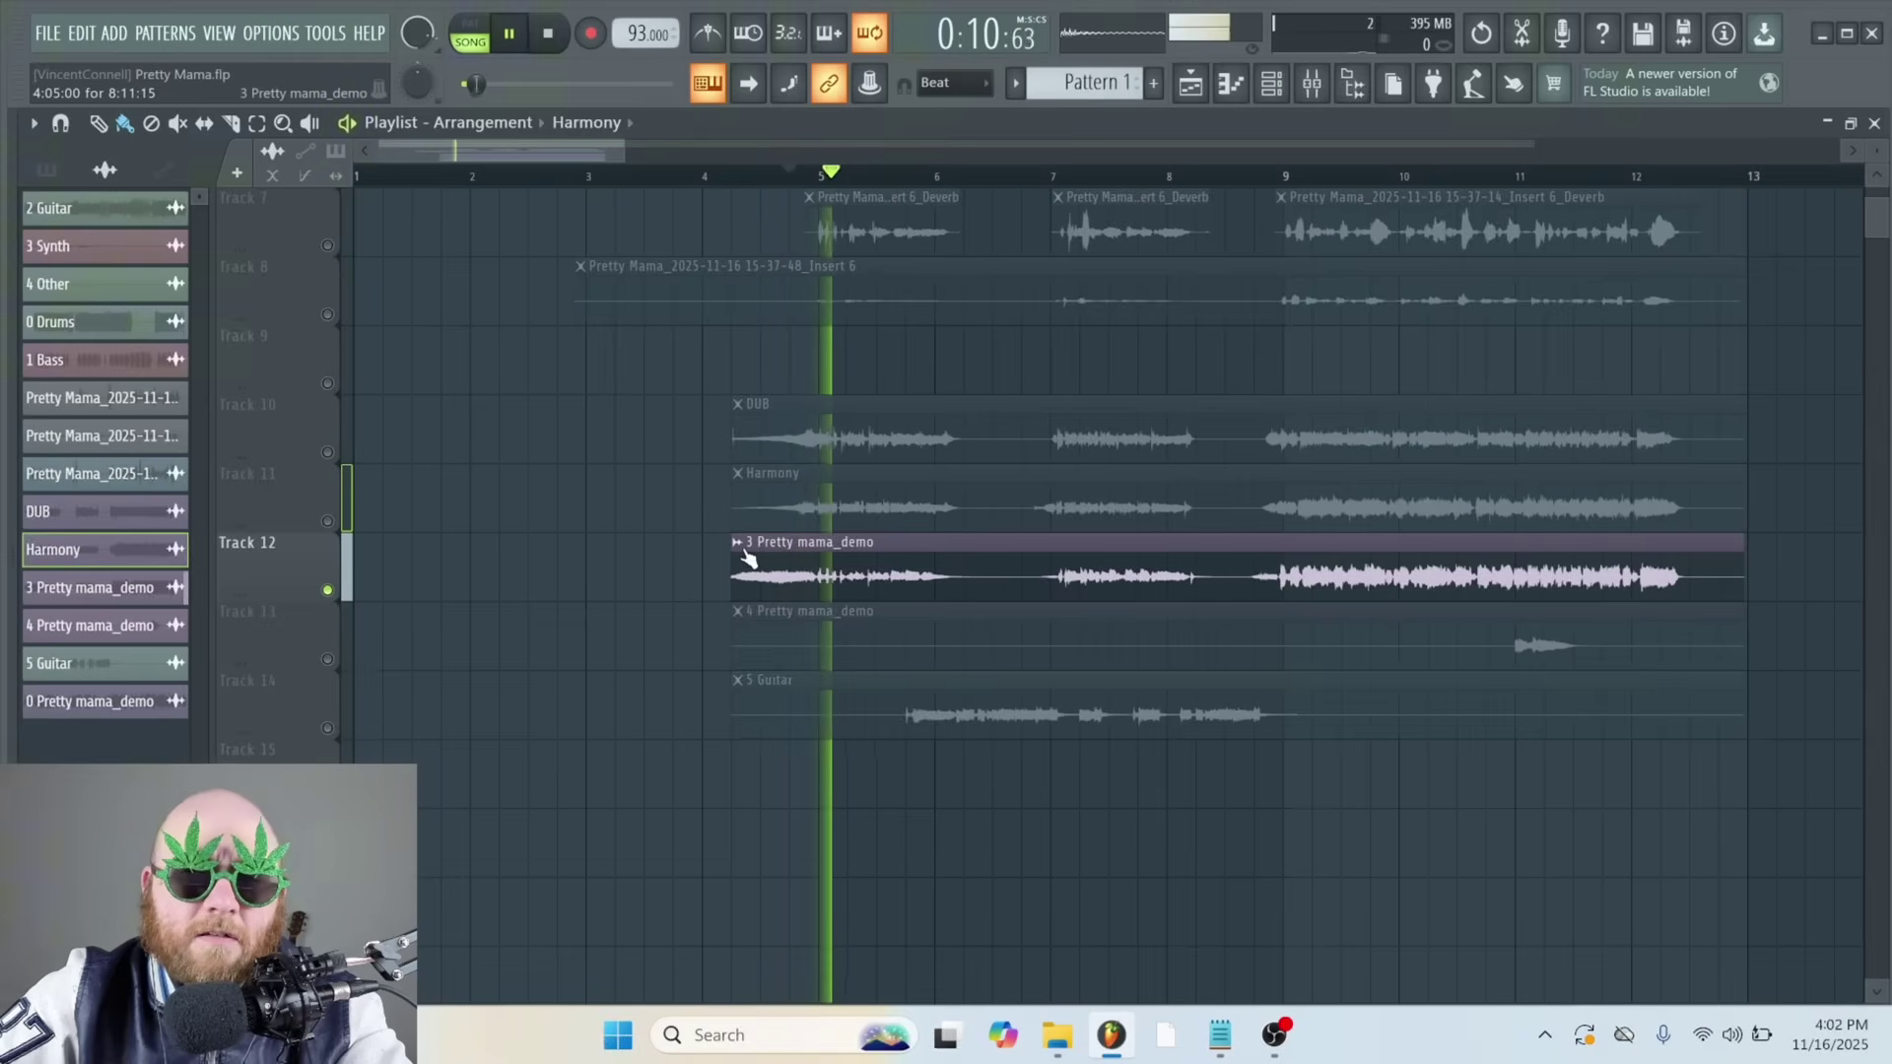
{"action": "left_click", "coordinate": [932, 578]}
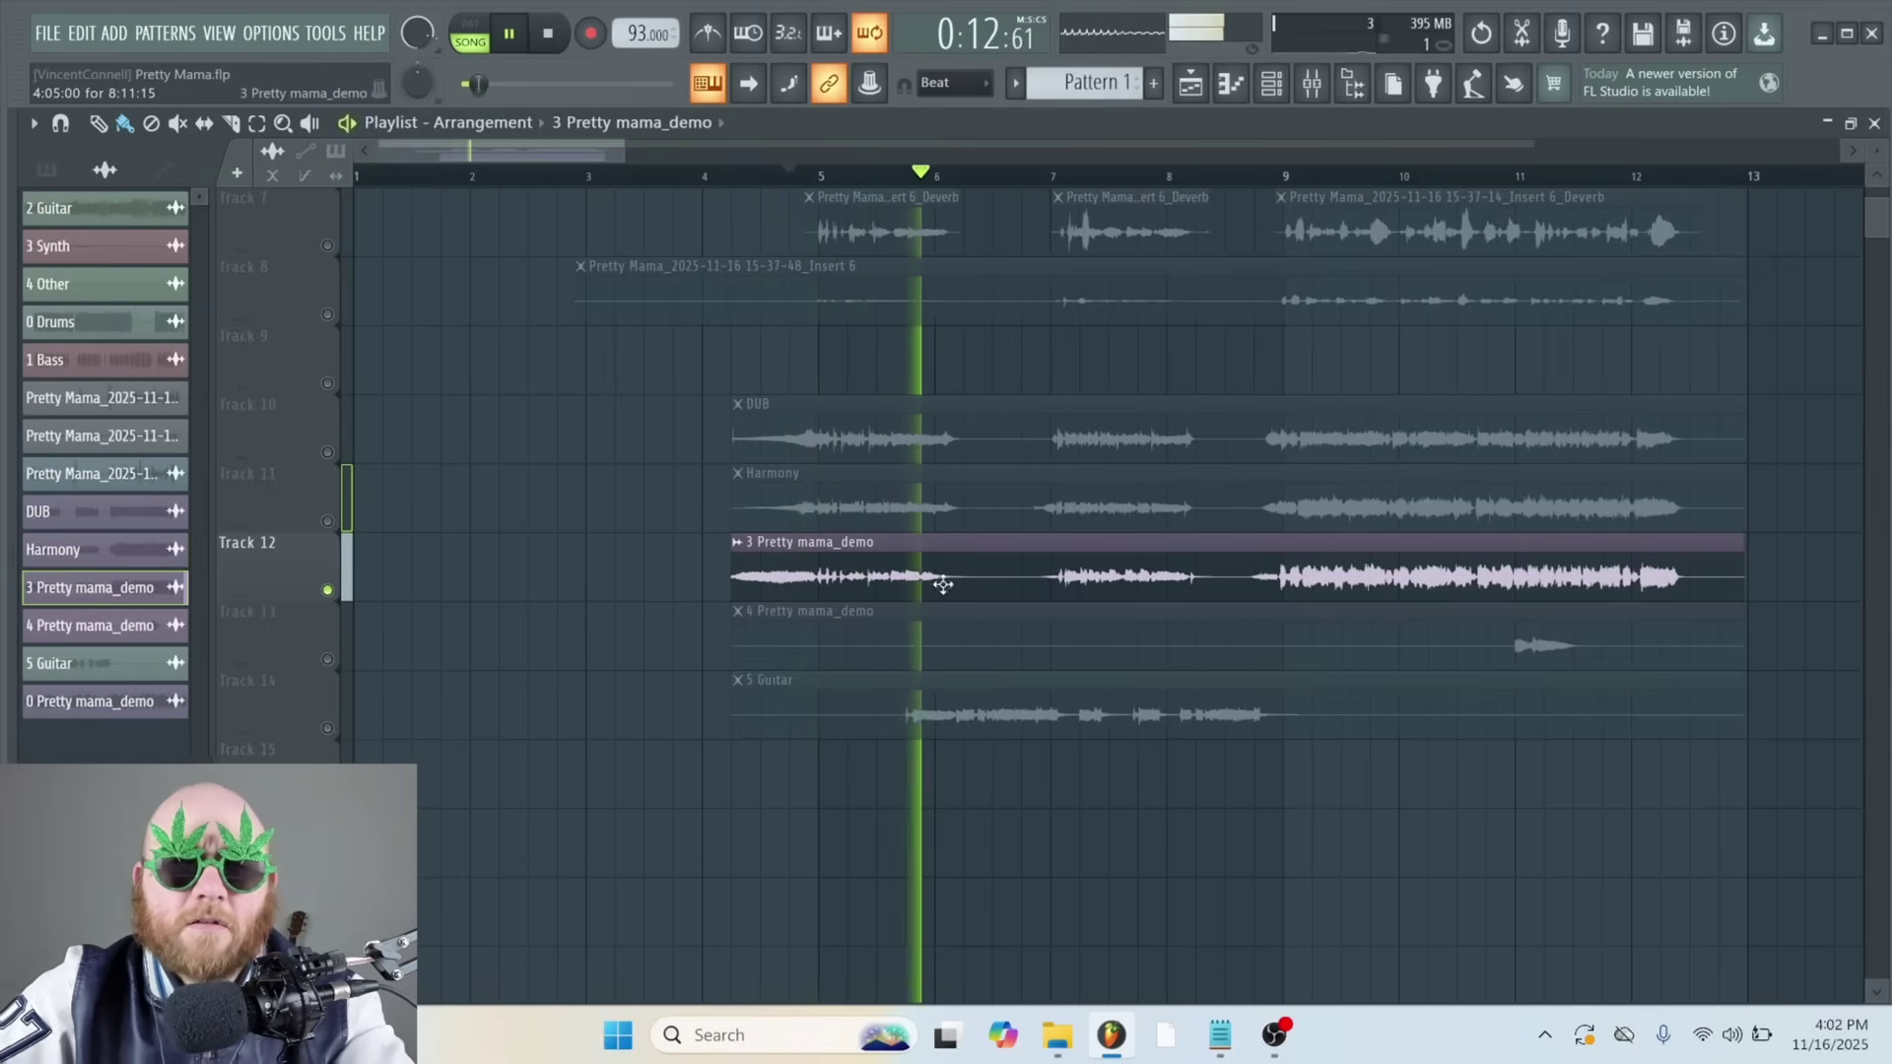
{"action": "key", "text": "space"}
Cut the 3 Pretty mama_demo clip down to its intro before bar 5 and its ending from just before bar 10, and play from about bar 4
{"action": "left_click_drag", "start_coordinate": [824, 543], "coordinate": [1370, 557]}
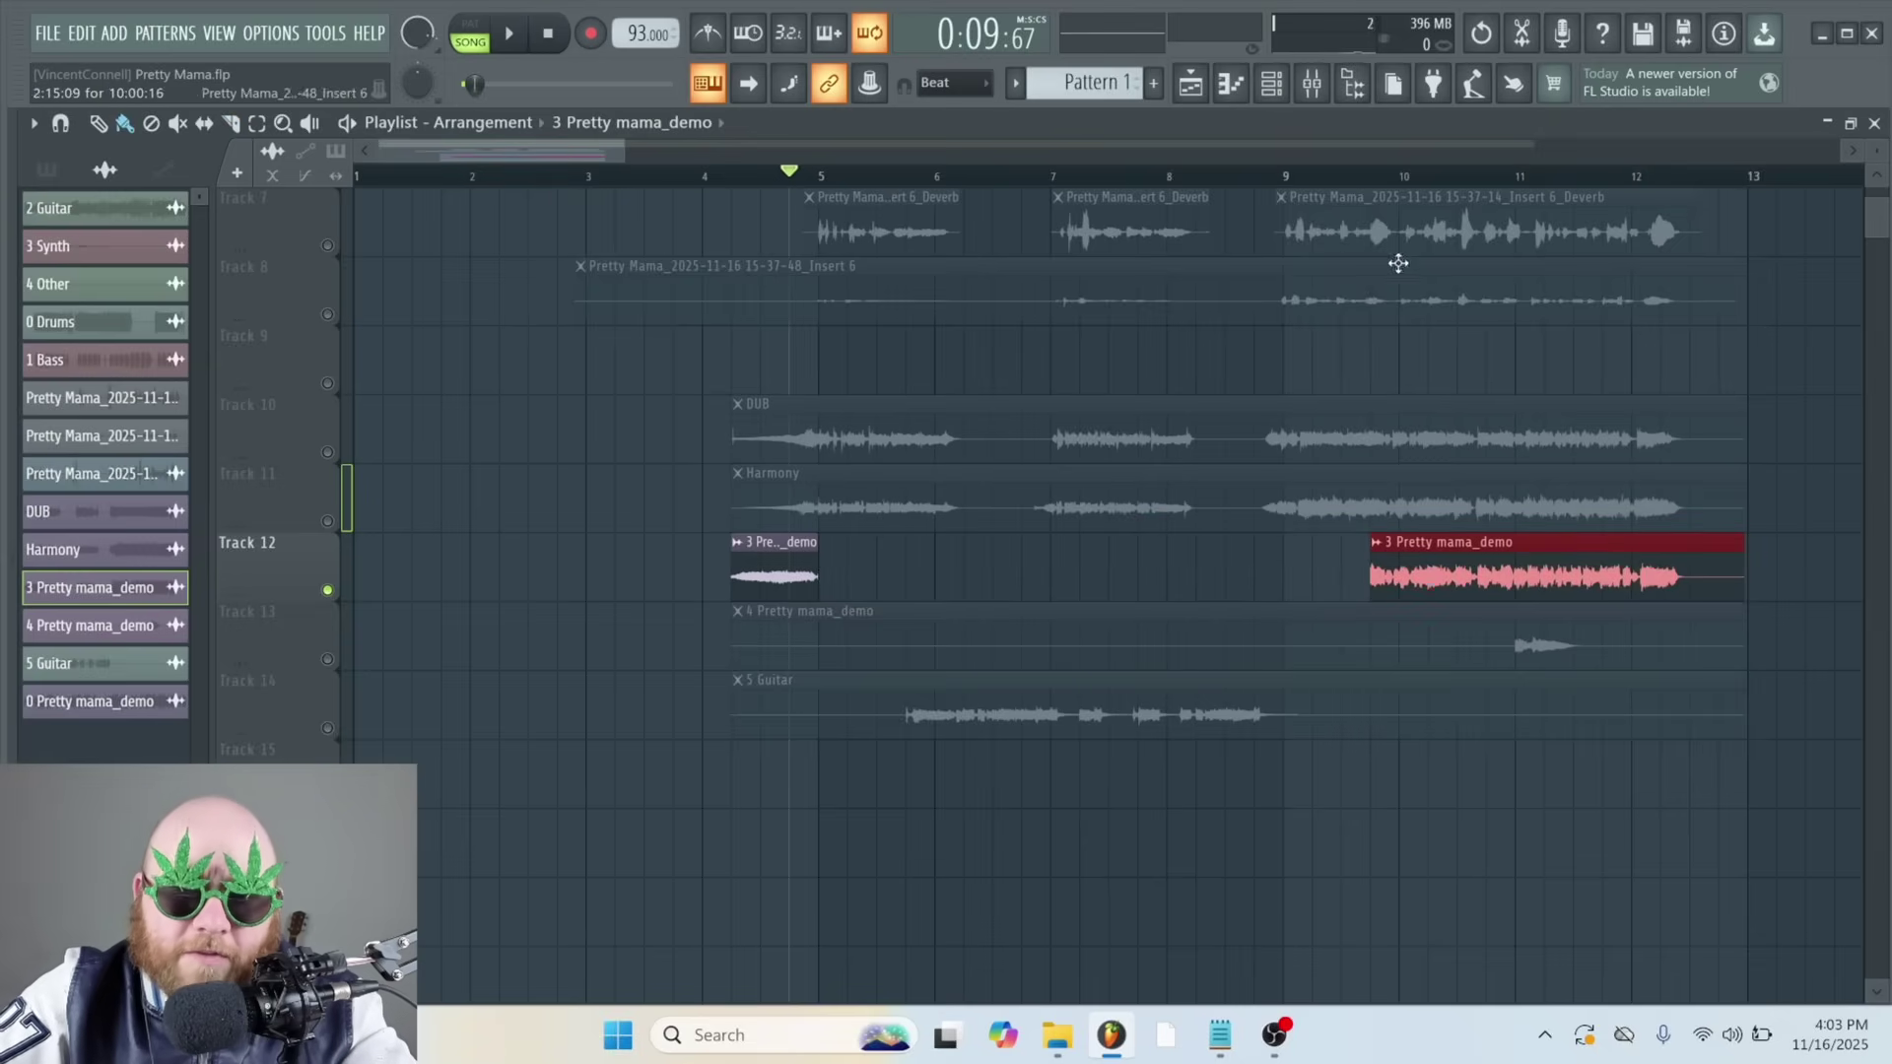
{"action": "left_click", "coordinate": [719, 183]}
{"action": "key", "text": "space"}
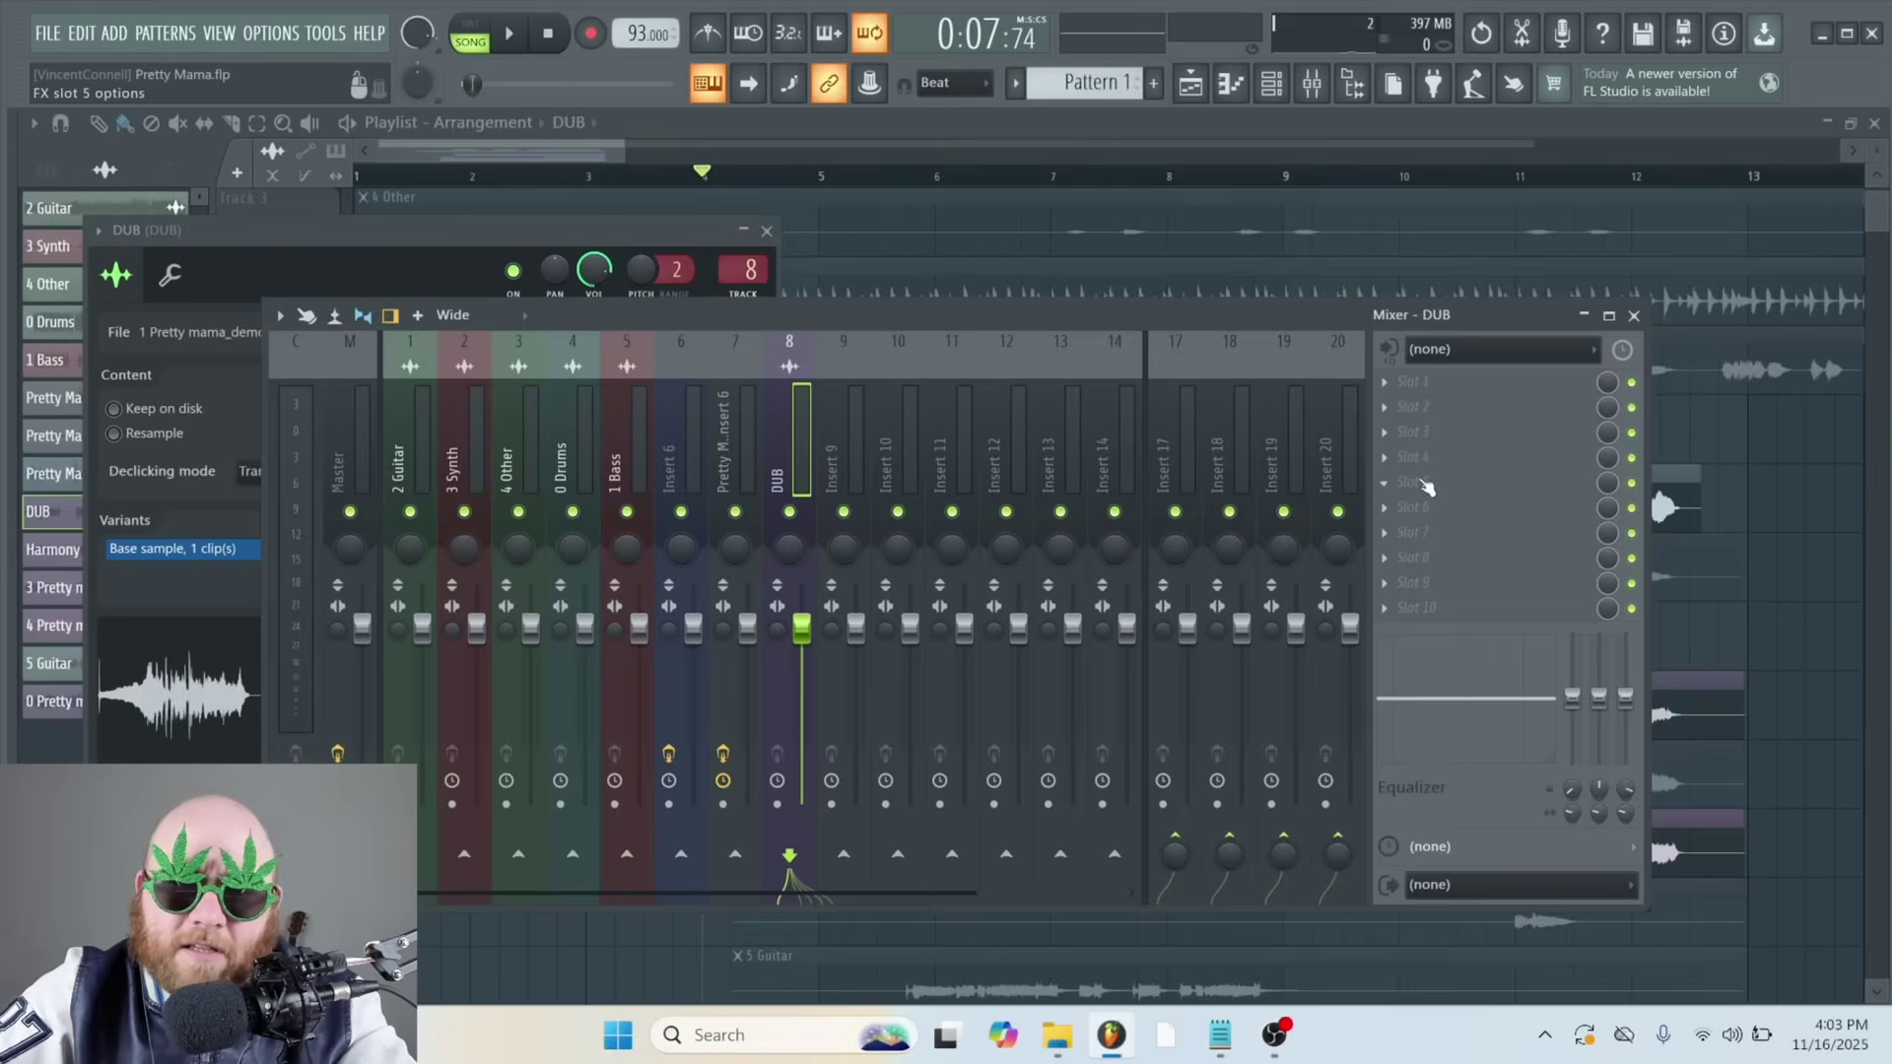
Add Fruity Stereo Enhancer to slot 5 of the DUB mixer track and set stereo separation to 56% separated
{"action": "left_click", "coordinate": [1426, 487]}
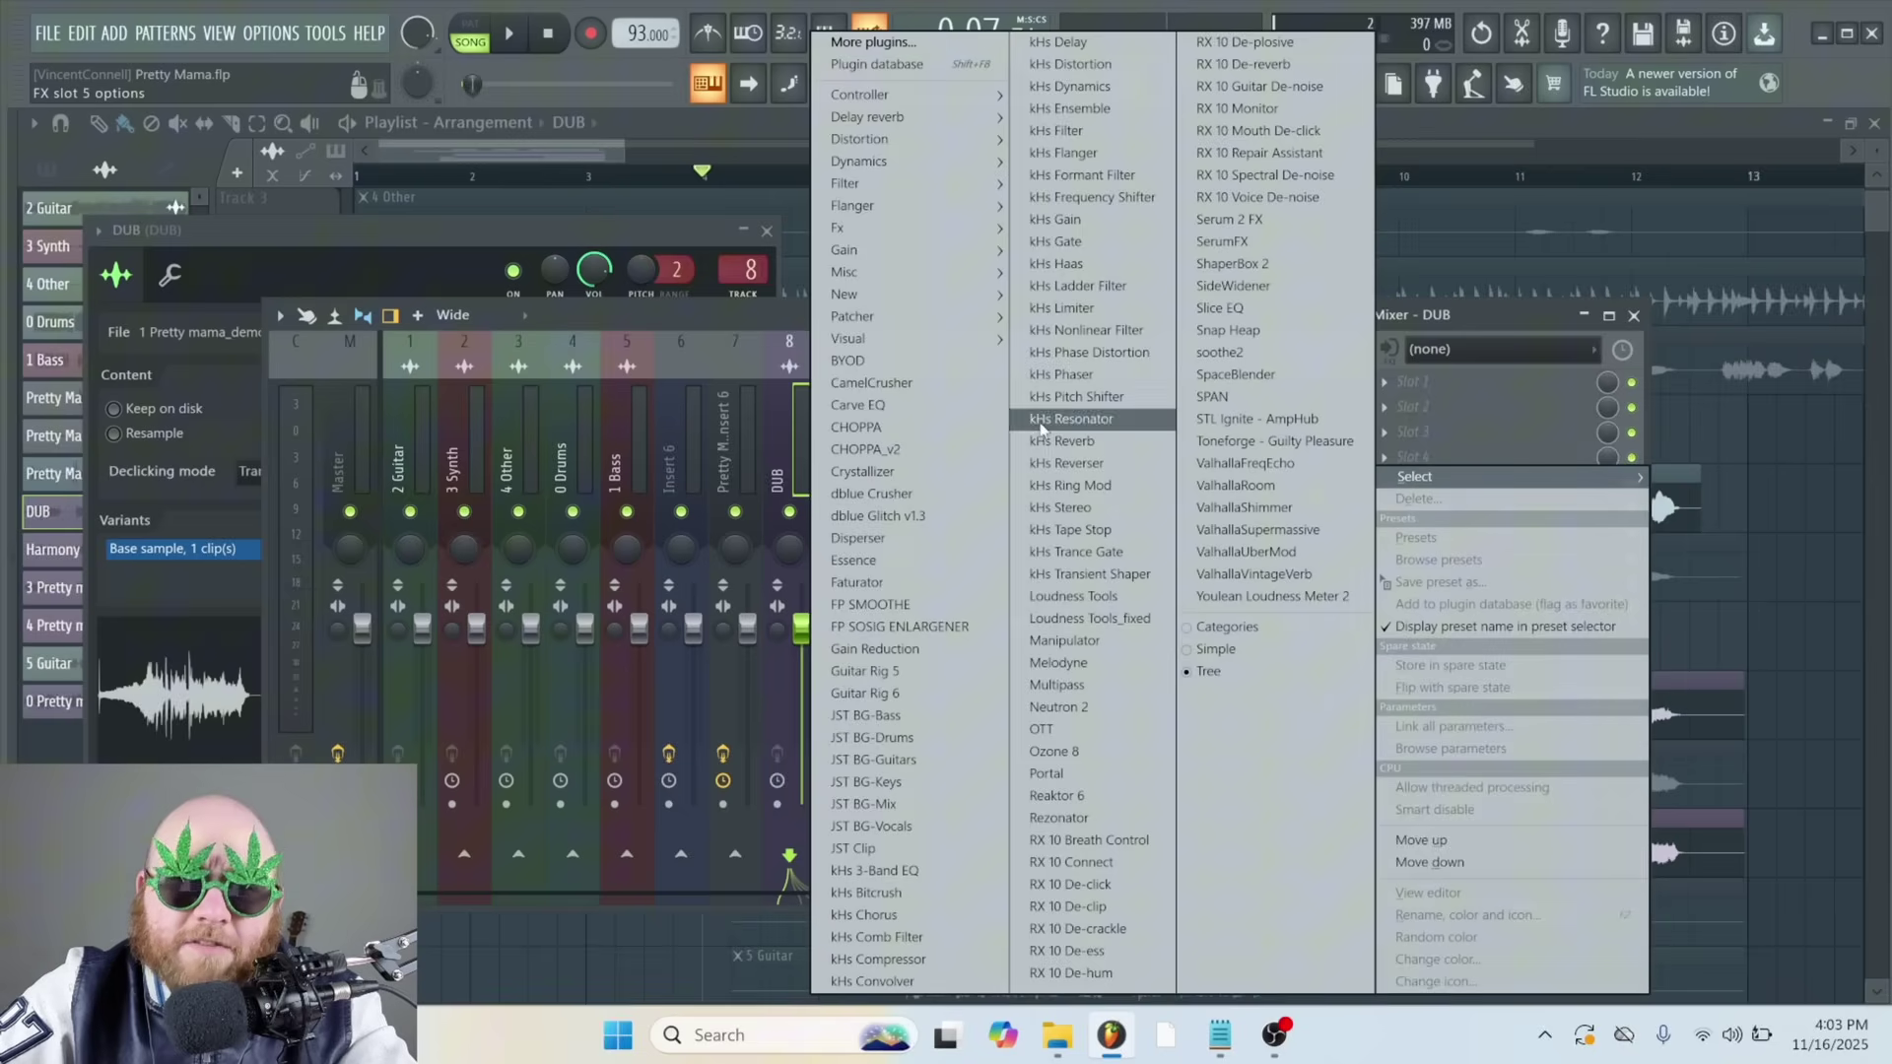
{"action": "mouse_move", "coordinate": [845, 250]}
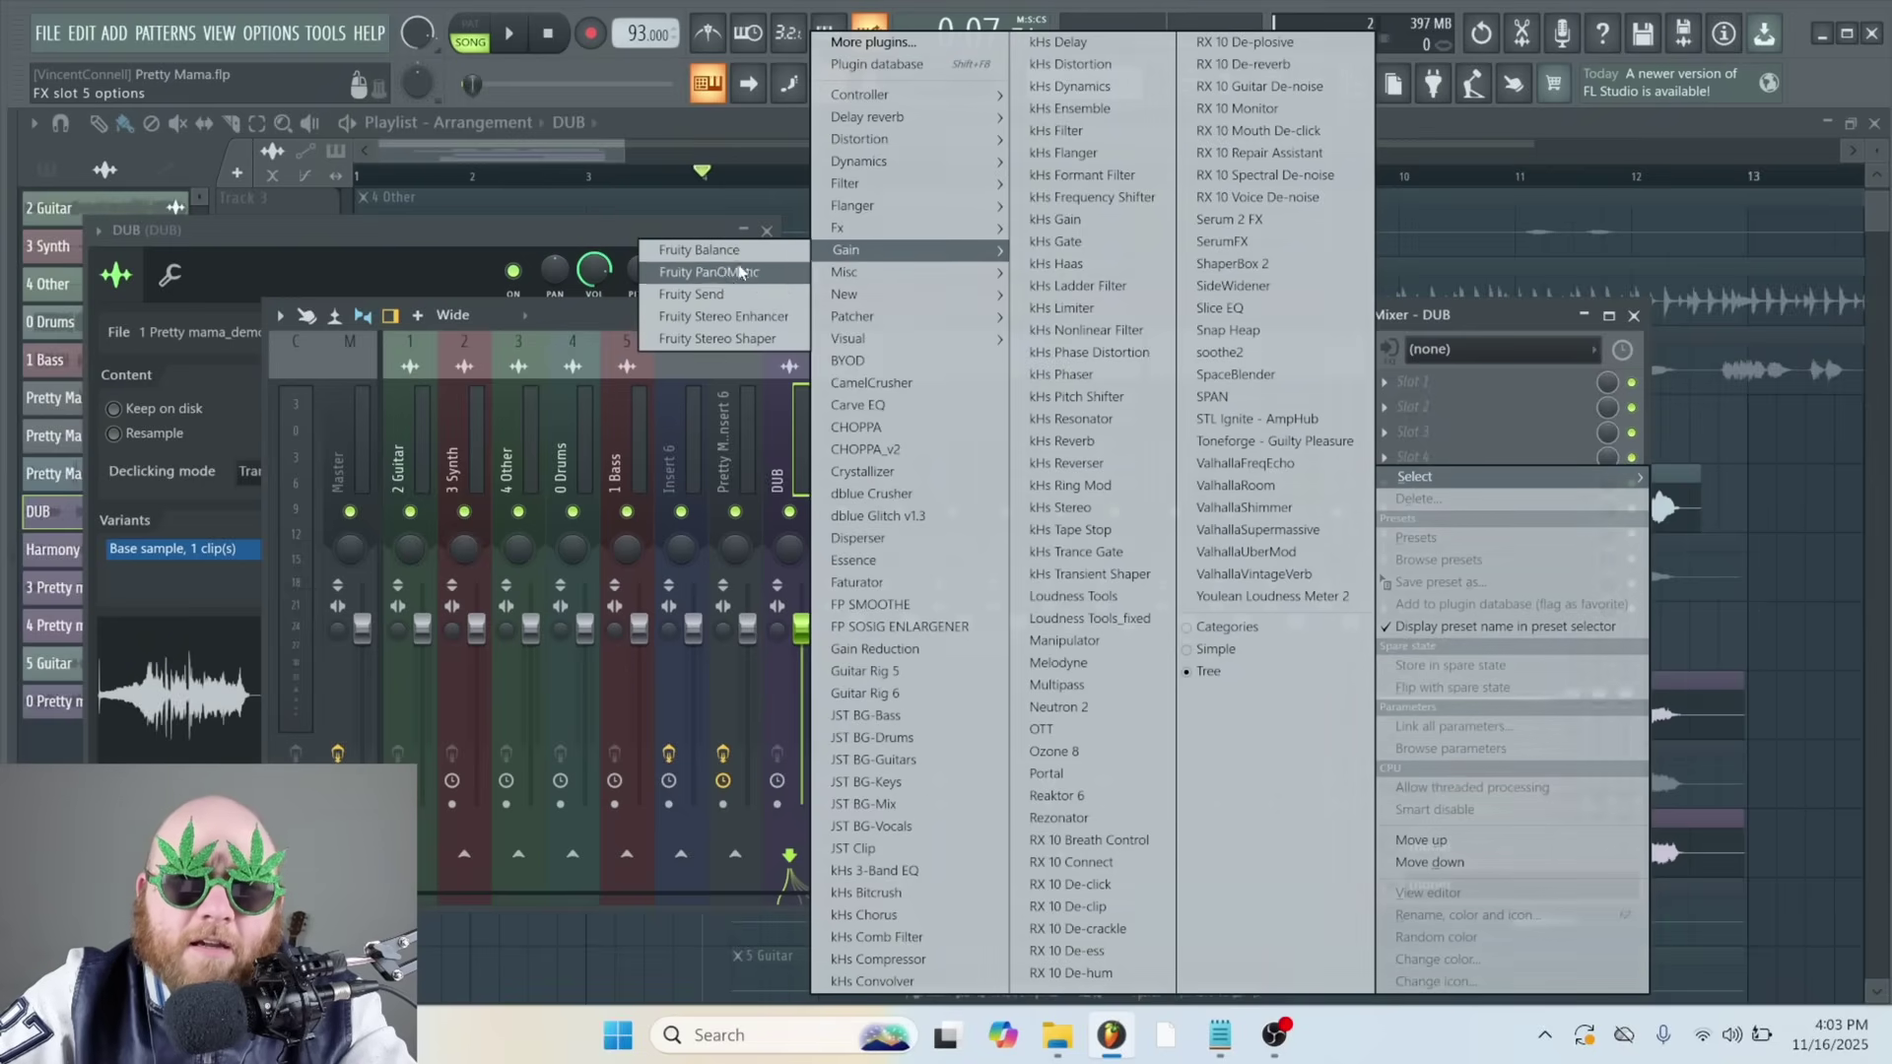
{"action": "left_click", "coordinate": [728, 316]}
{"action": "left_click_drag", "start_coordinate": [445, 363], "coordinate": [628, 411]}
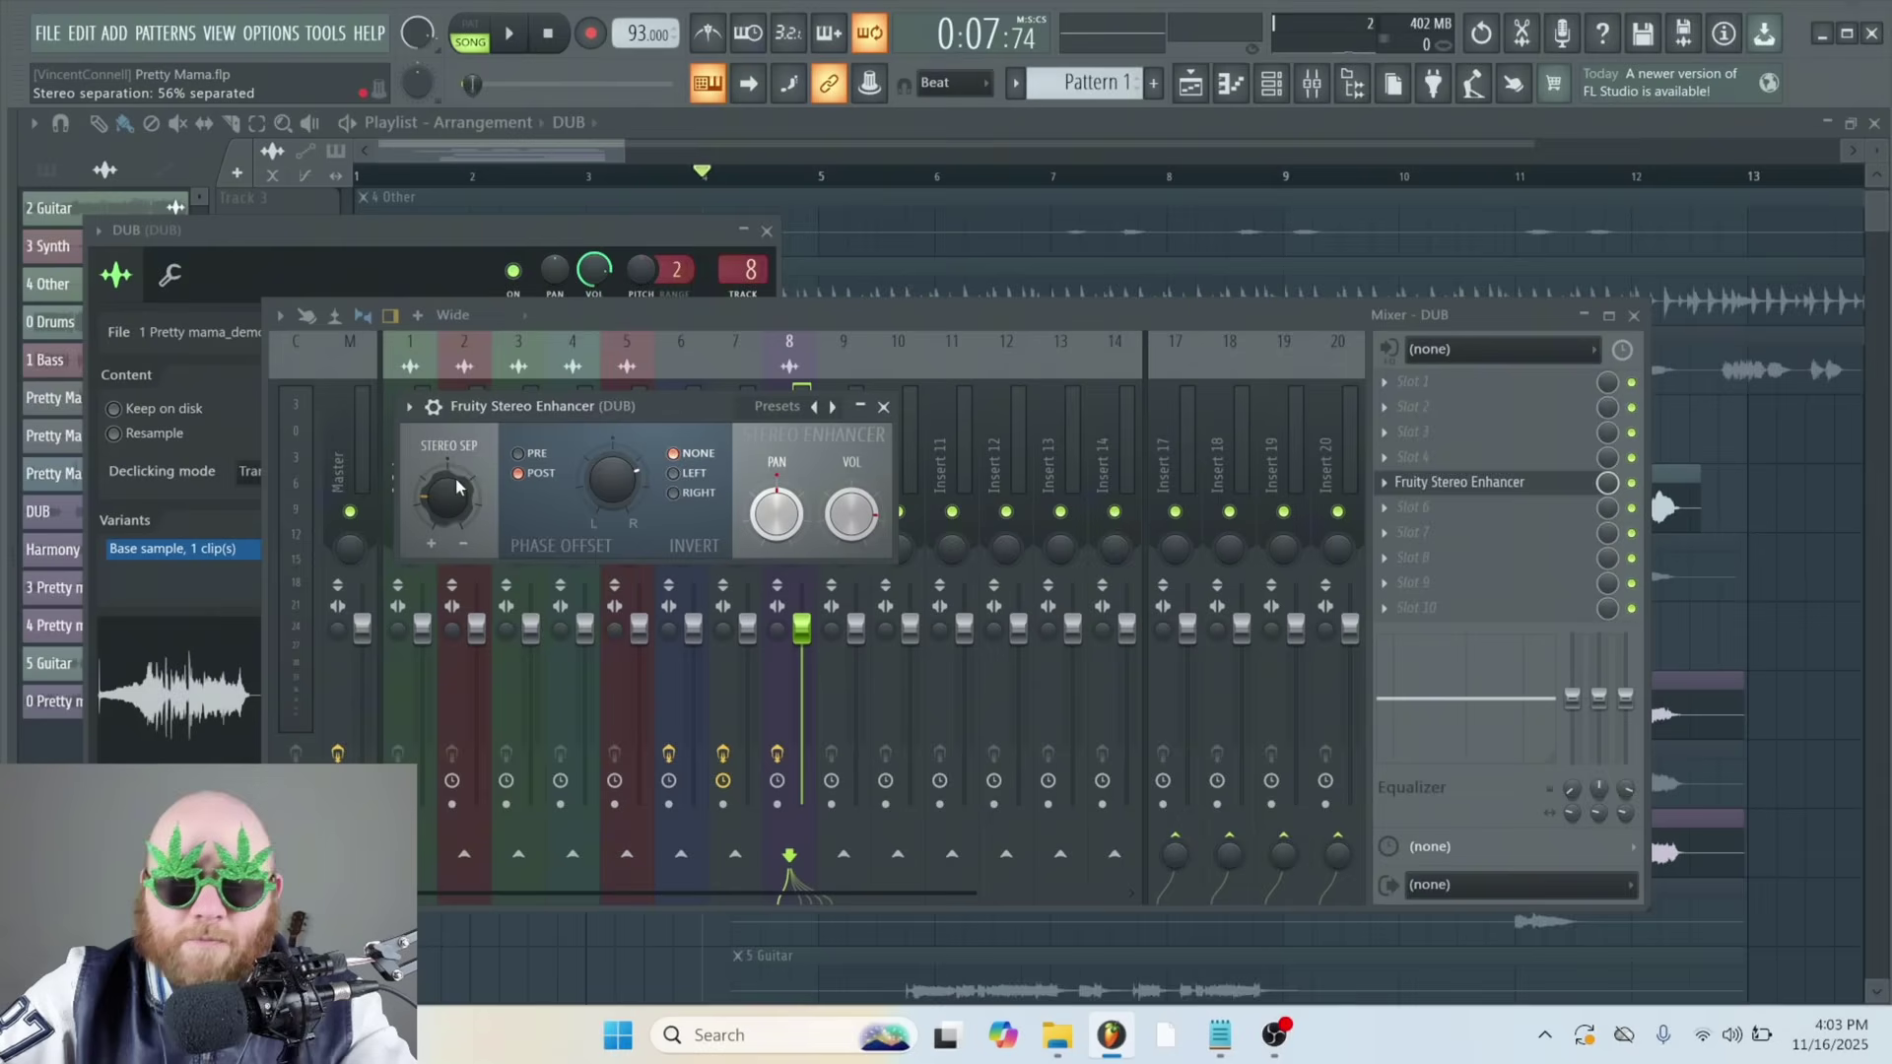
{"action": "key", "text": "Escape"}
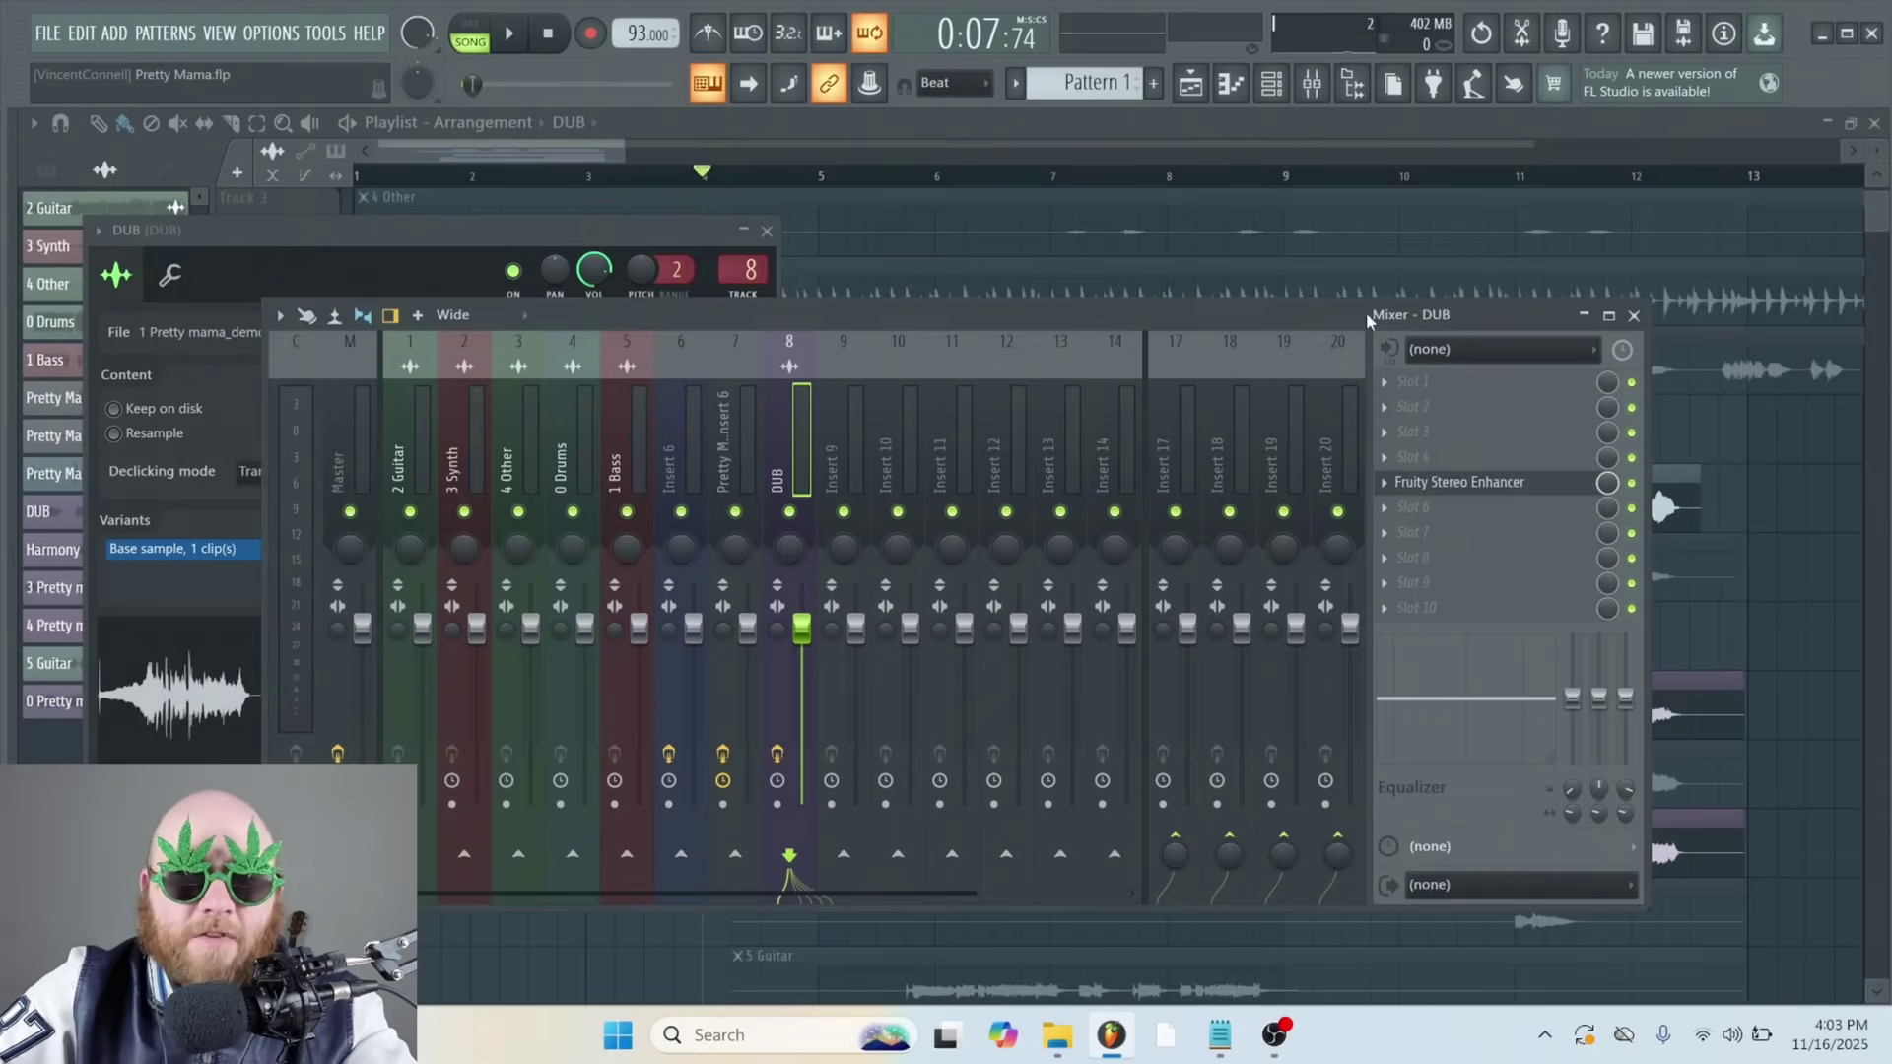
Add kHs Limiter and Fruity Parametric EQ 2 to the DUB mixer track and cut EQ band 6 at about 4942 Hz
{"action": "left_click", "coordinate": [1452, 480]}
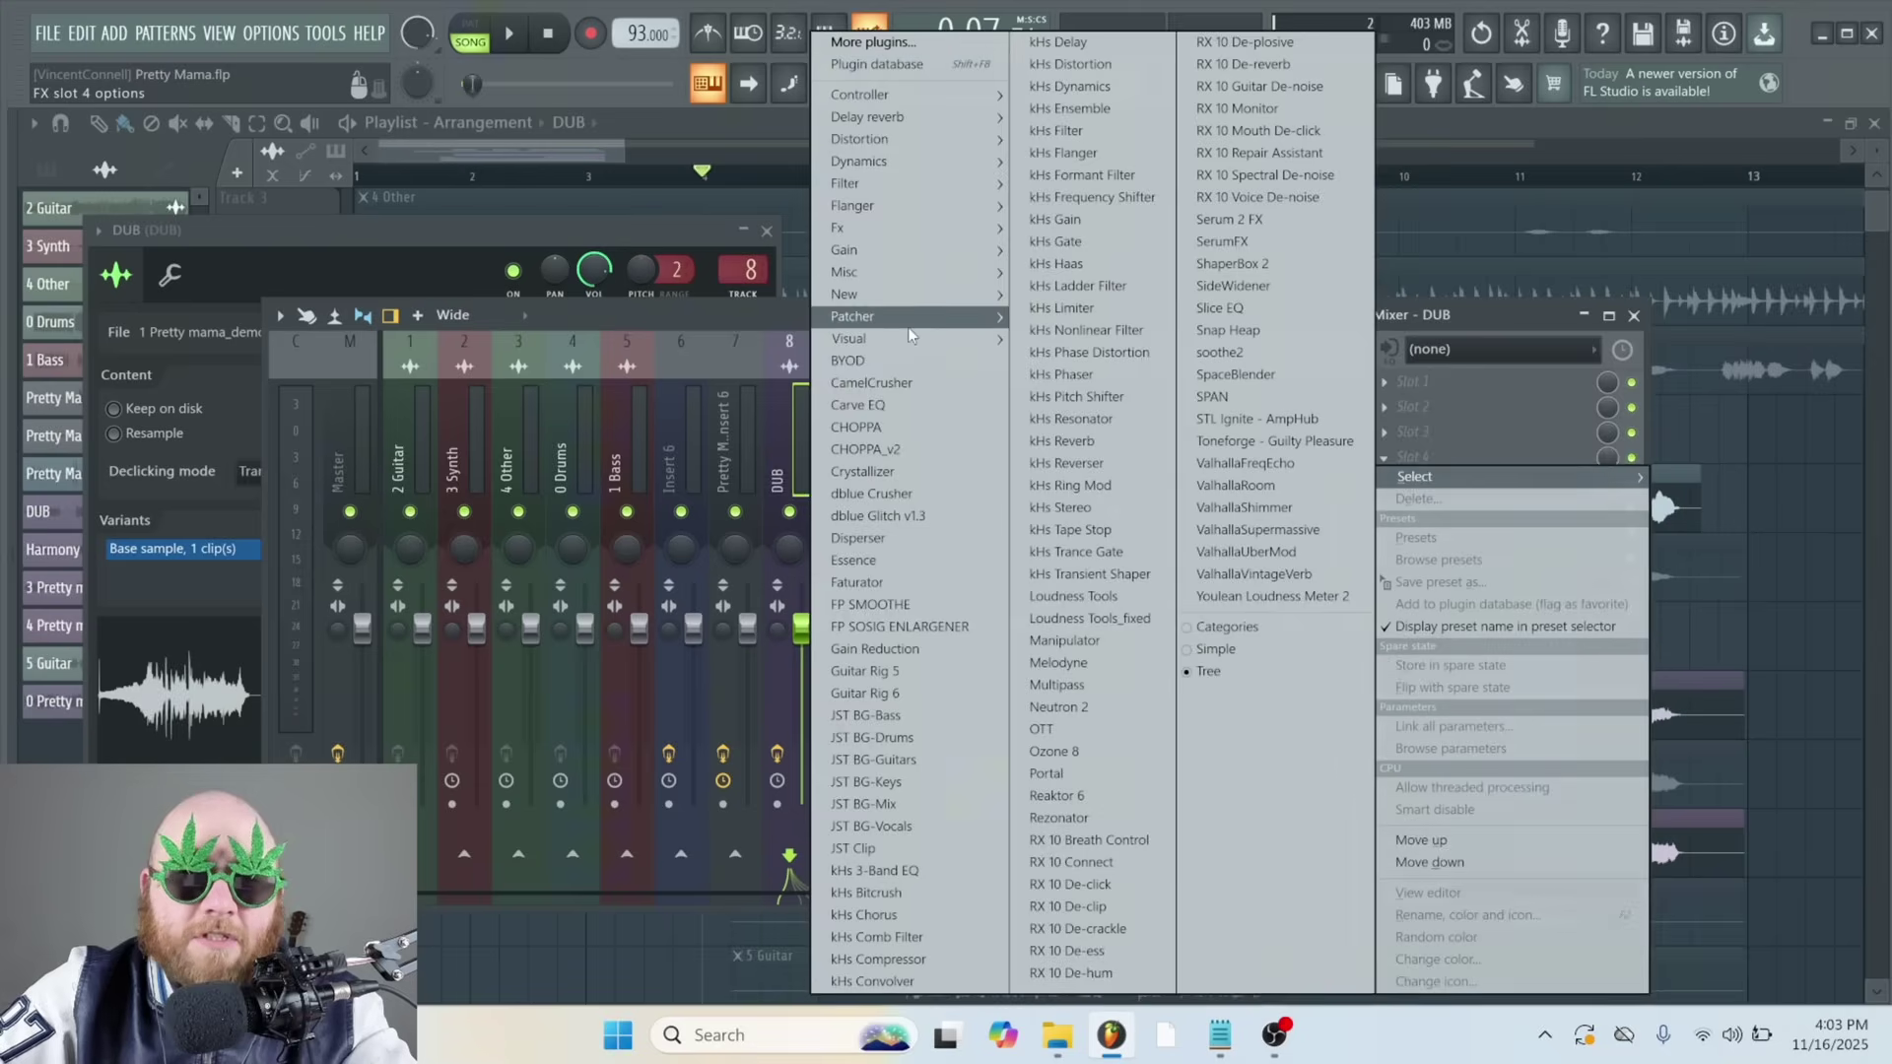
{"action": "left_click", "coordinate": [778, 294]}
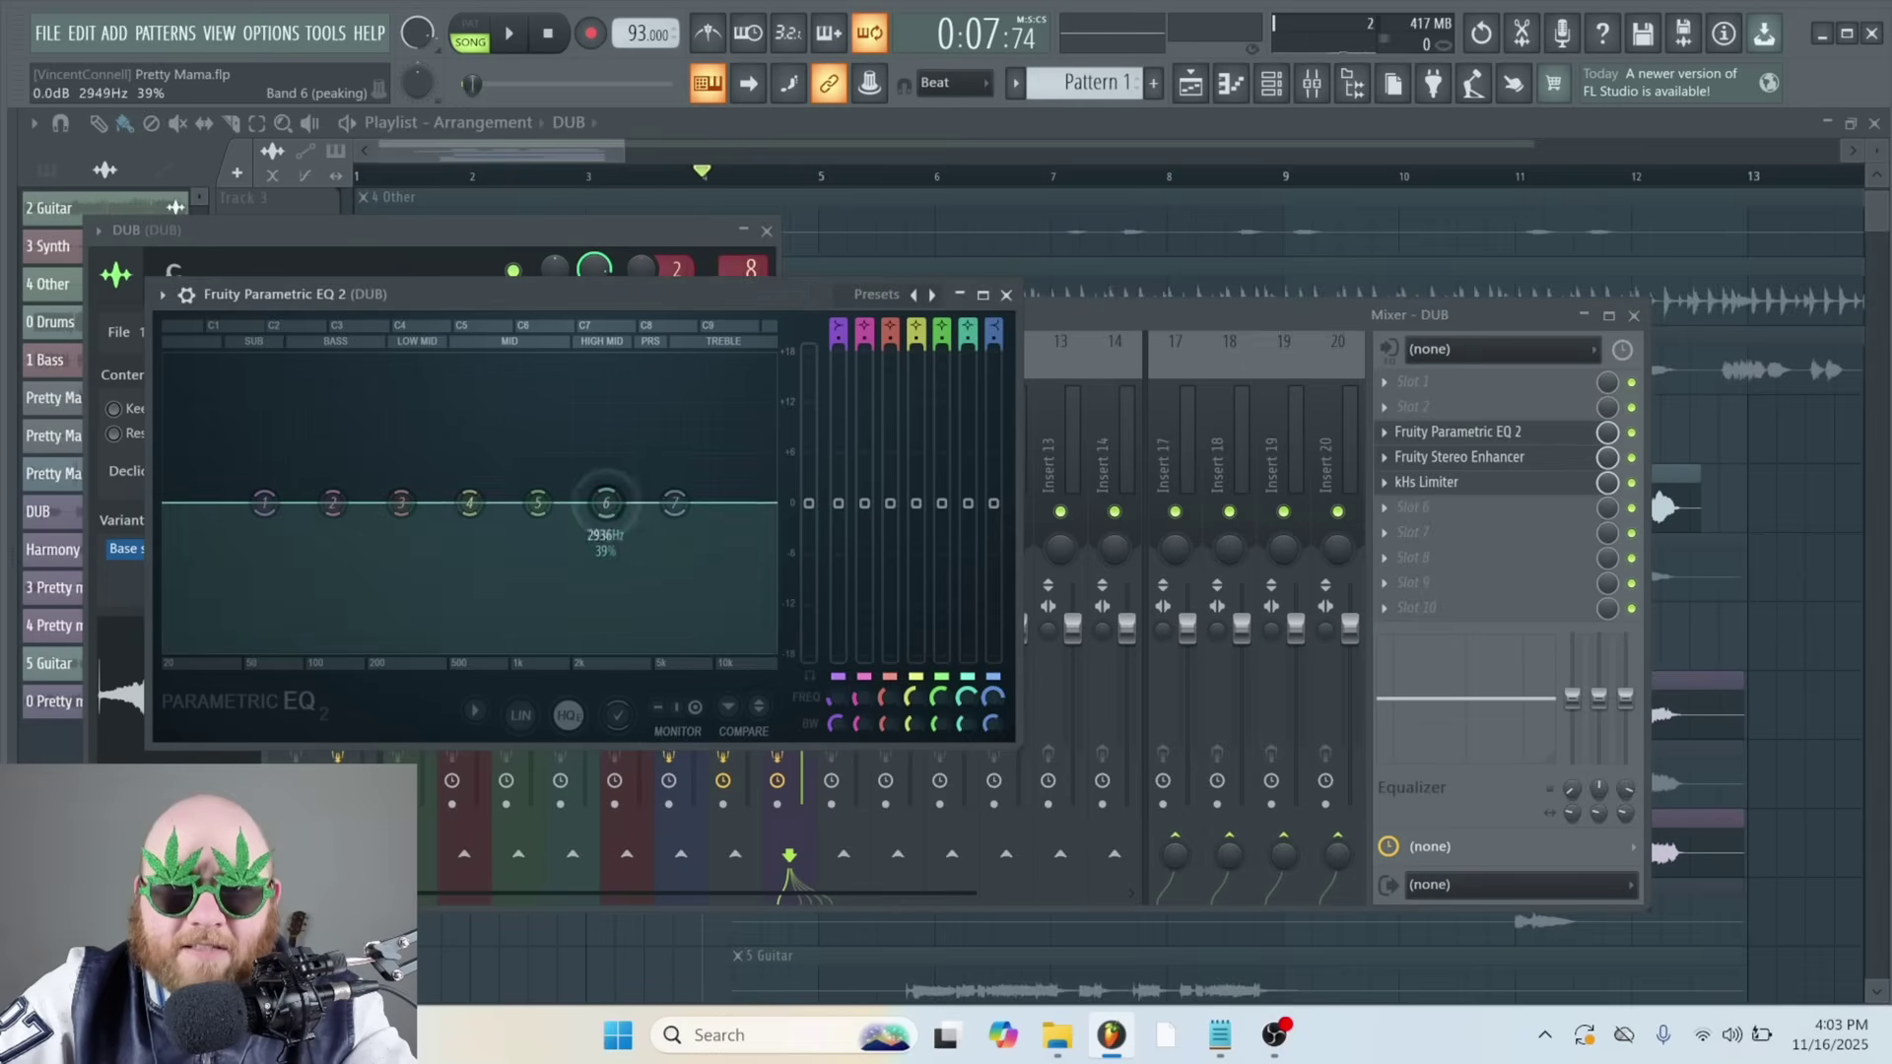
{"action": "left_click_drag", "start_coordinate": [605, 504], "coordinate": [653, 540]}
Make band 1 of the DUB EQ a Steep 8 high pass and raise its cutoff to band 2's frequency during playback
{"action": "right_click", "coordinate": [264, 504]}
{"action": "mouse_move", "coordinate": [300, 563]}
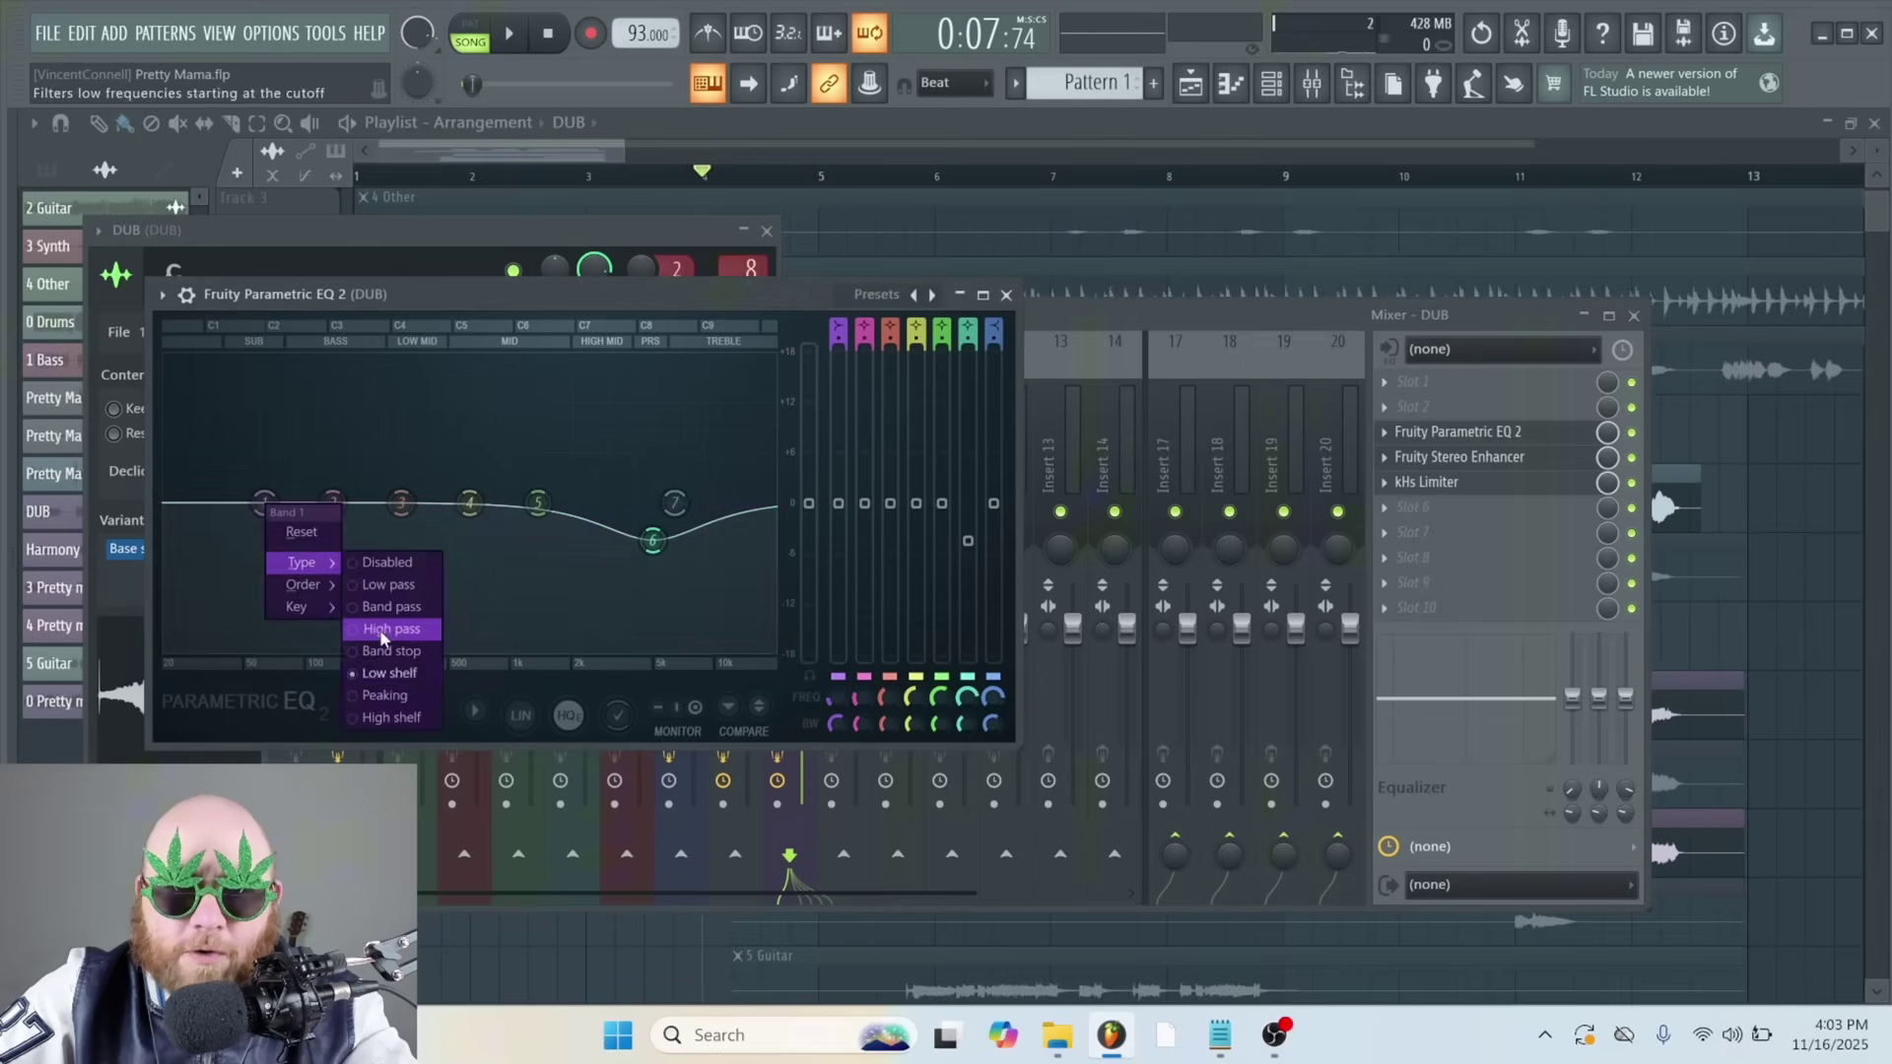
{"action": "left_click", "coordinate": [380, 629]}
{"action": "key", "text": "space"}
{"action": "right_click", "coordinate": [263, 503]}
{"action": "left_click", "coordinate": [370, 588]}
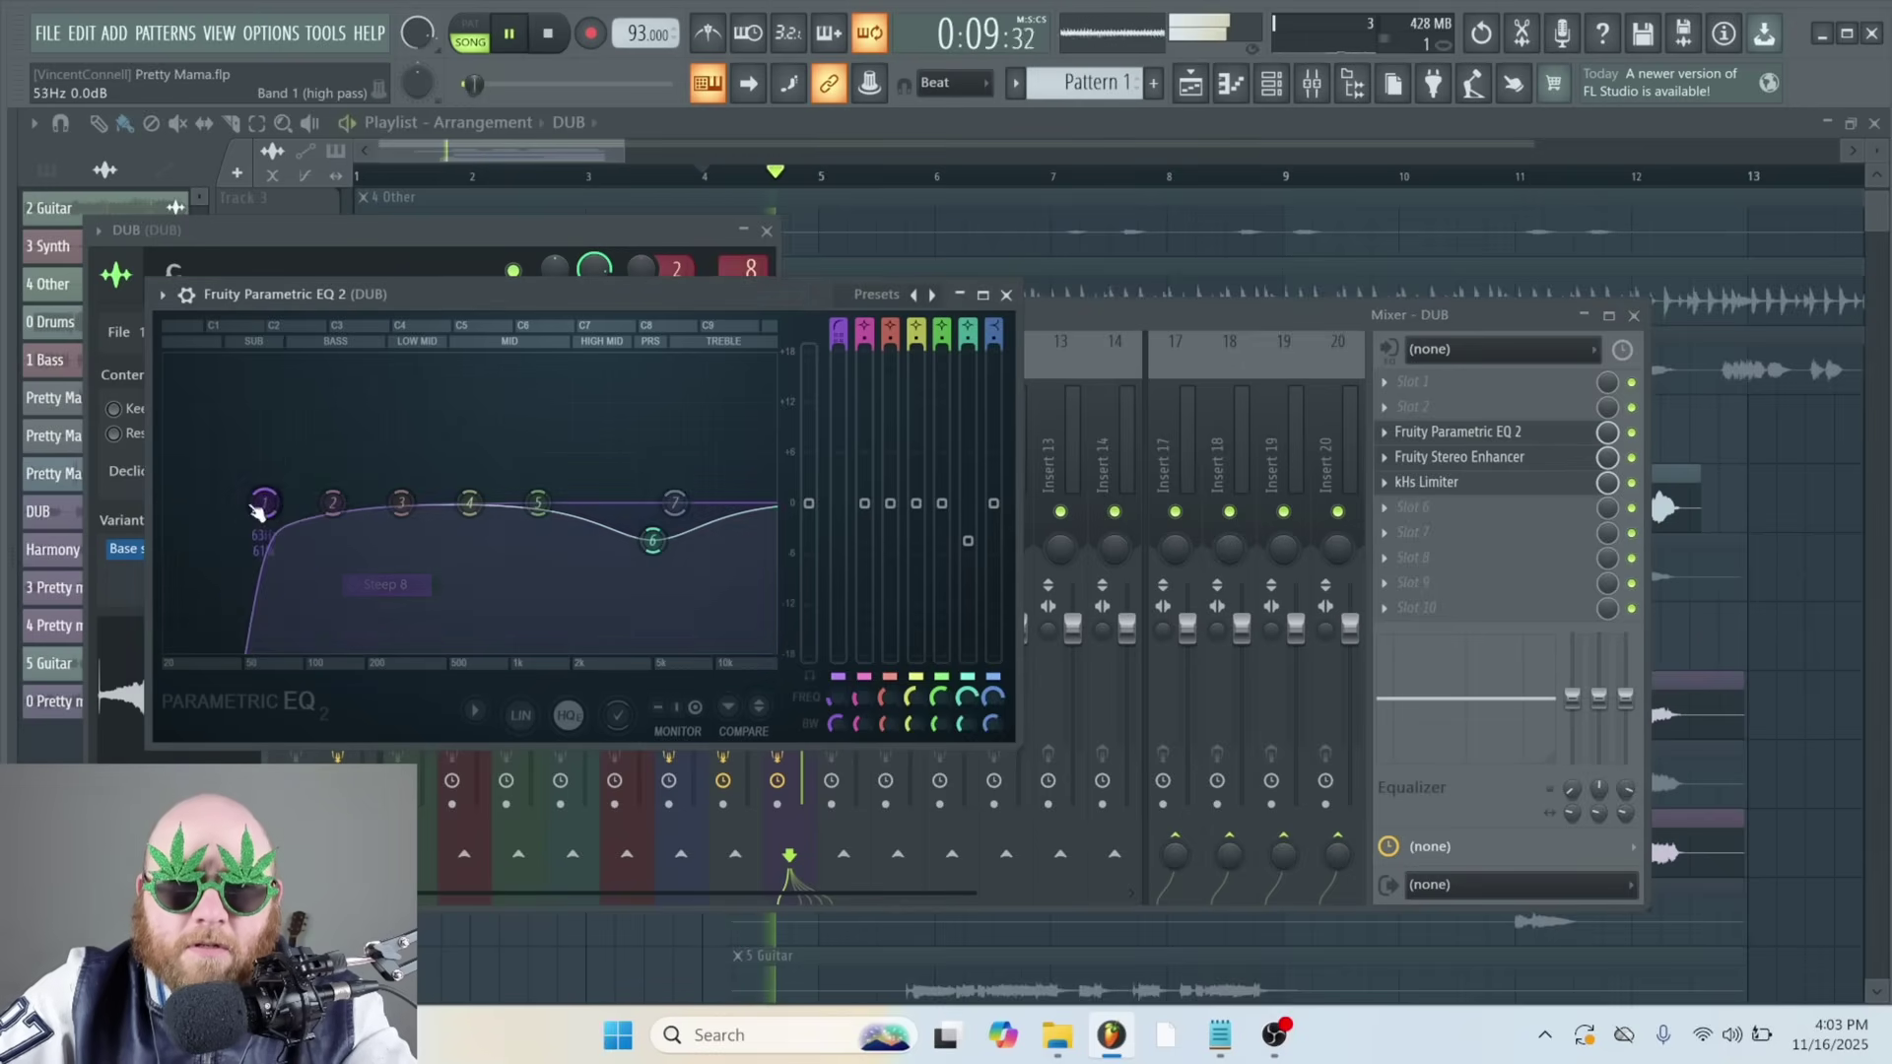
{"action": "left_click_drag", "start_coordinate": [263, 508], "coordinate": [423, 510]}
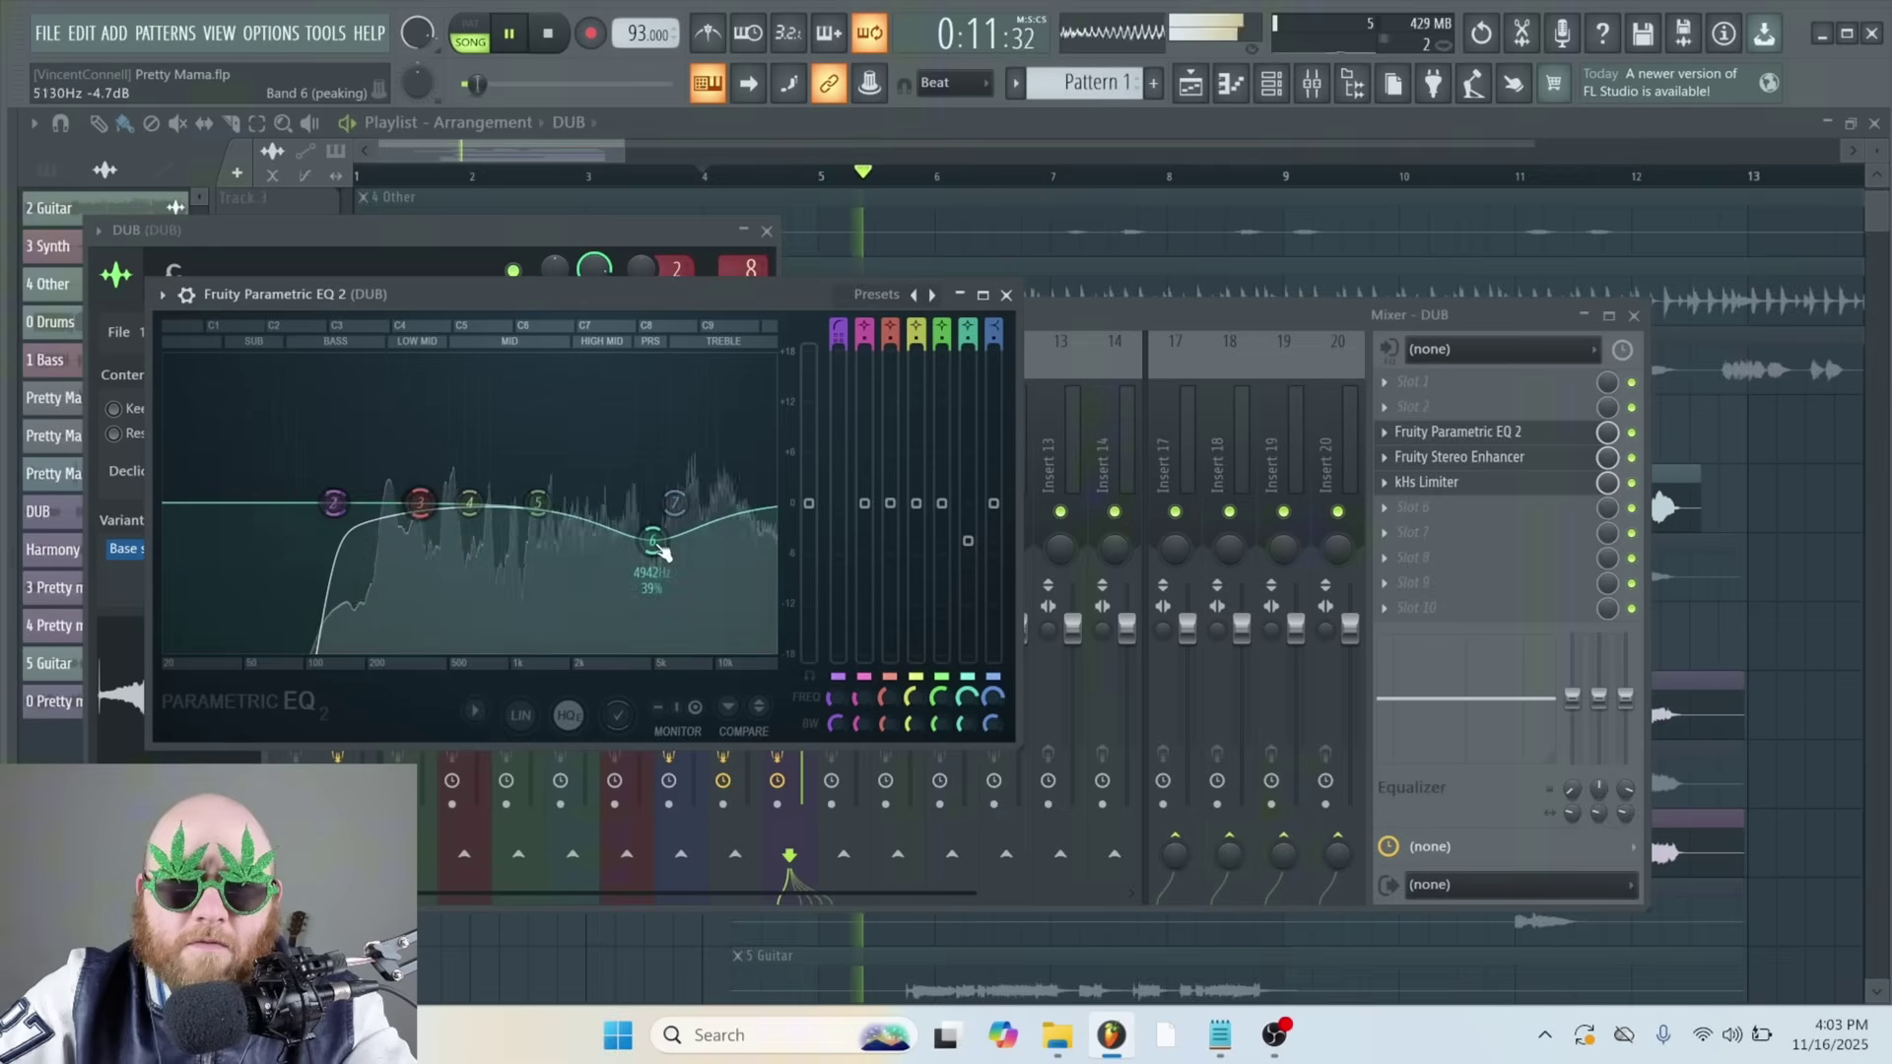
Refine the DUB EQ by cutting band 4, moving band 6 slightly higher in frequency, and lowering the band 7 high shelf a little
{"action": "left_click_drag", "start_coordinate": [657, 547], "coordinate": [674, 545]}
{"action": "left_click_drag", "start_coordinate": [334, 504], "coordinate": [340, 501]}
{"action": "left_click_drag", "start_coordinate": [470, 505], "coordinate": [448, 548]}
{"action": "key", "text": "space"}
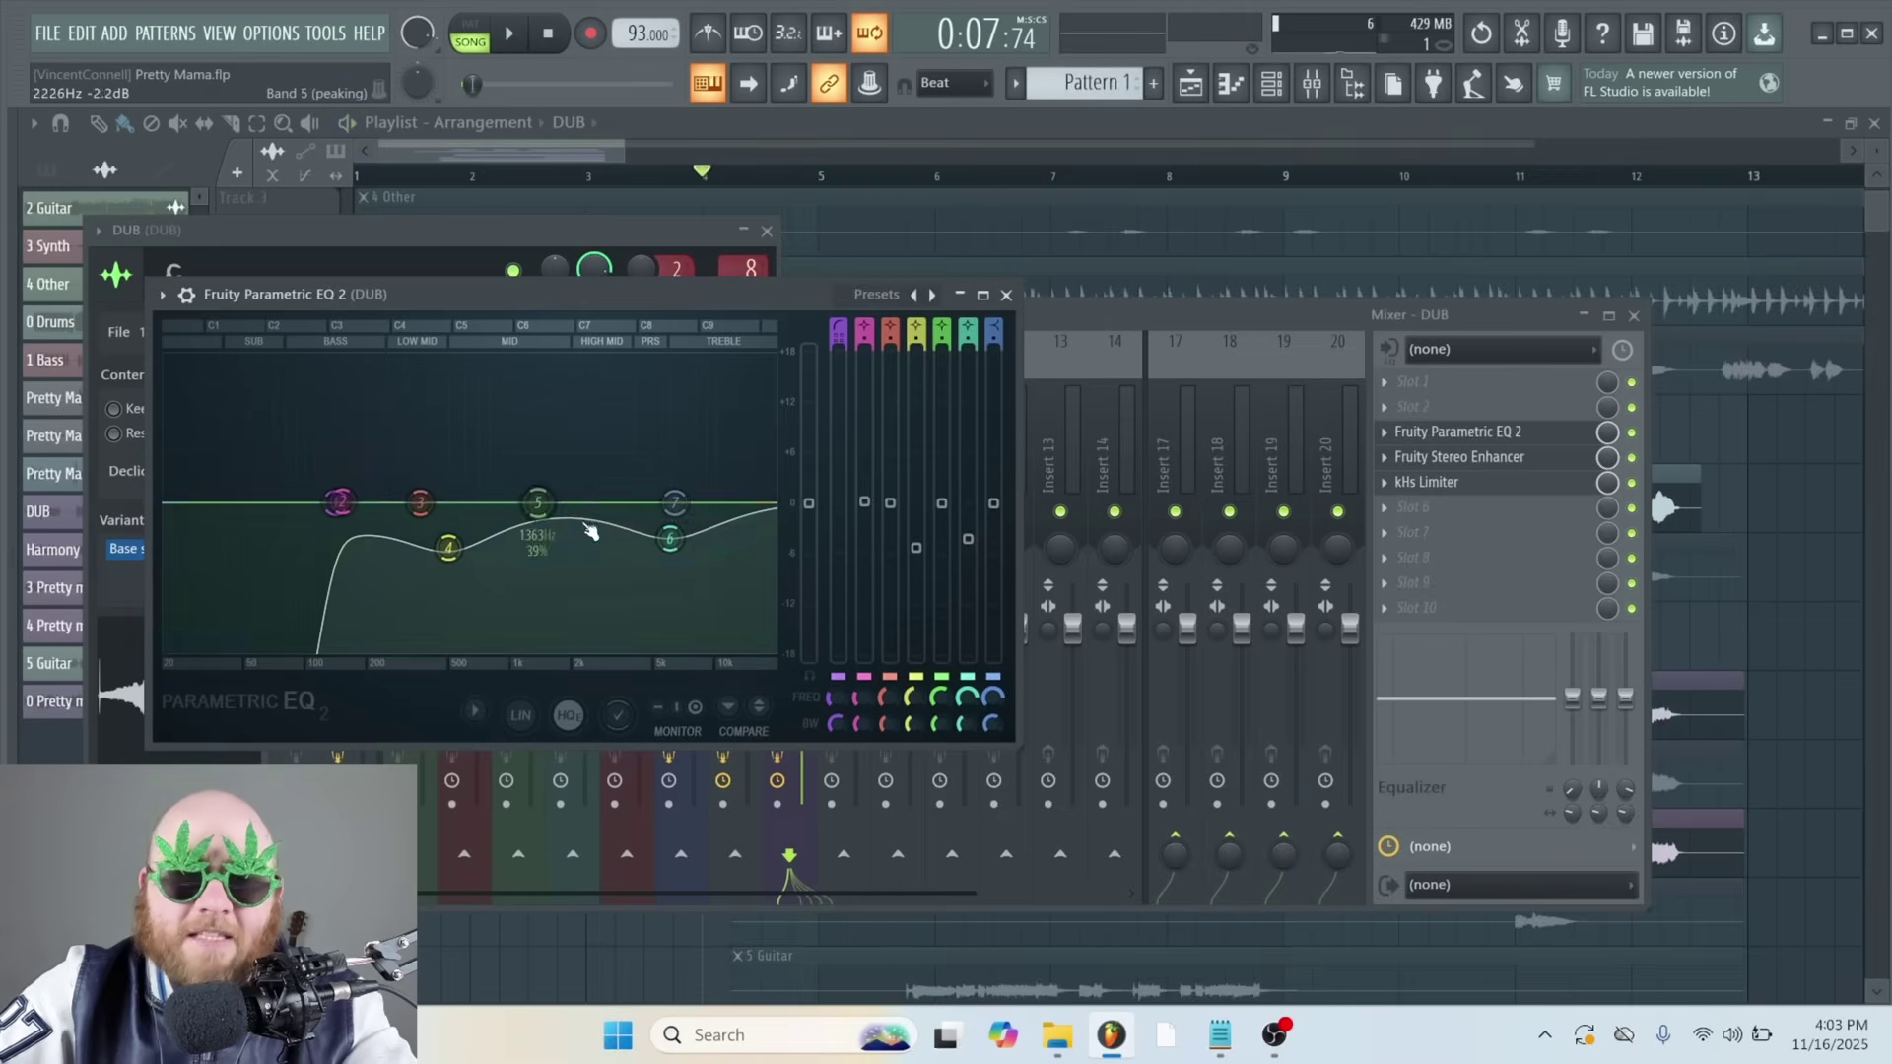
{"action": "left_click_drag", "start_coordinate": [670, 539], "coordinate": [678, 544]}
{"action": "left_click_drag", "start_coordinate": [675, 504], "coordinate": [696, 514]}
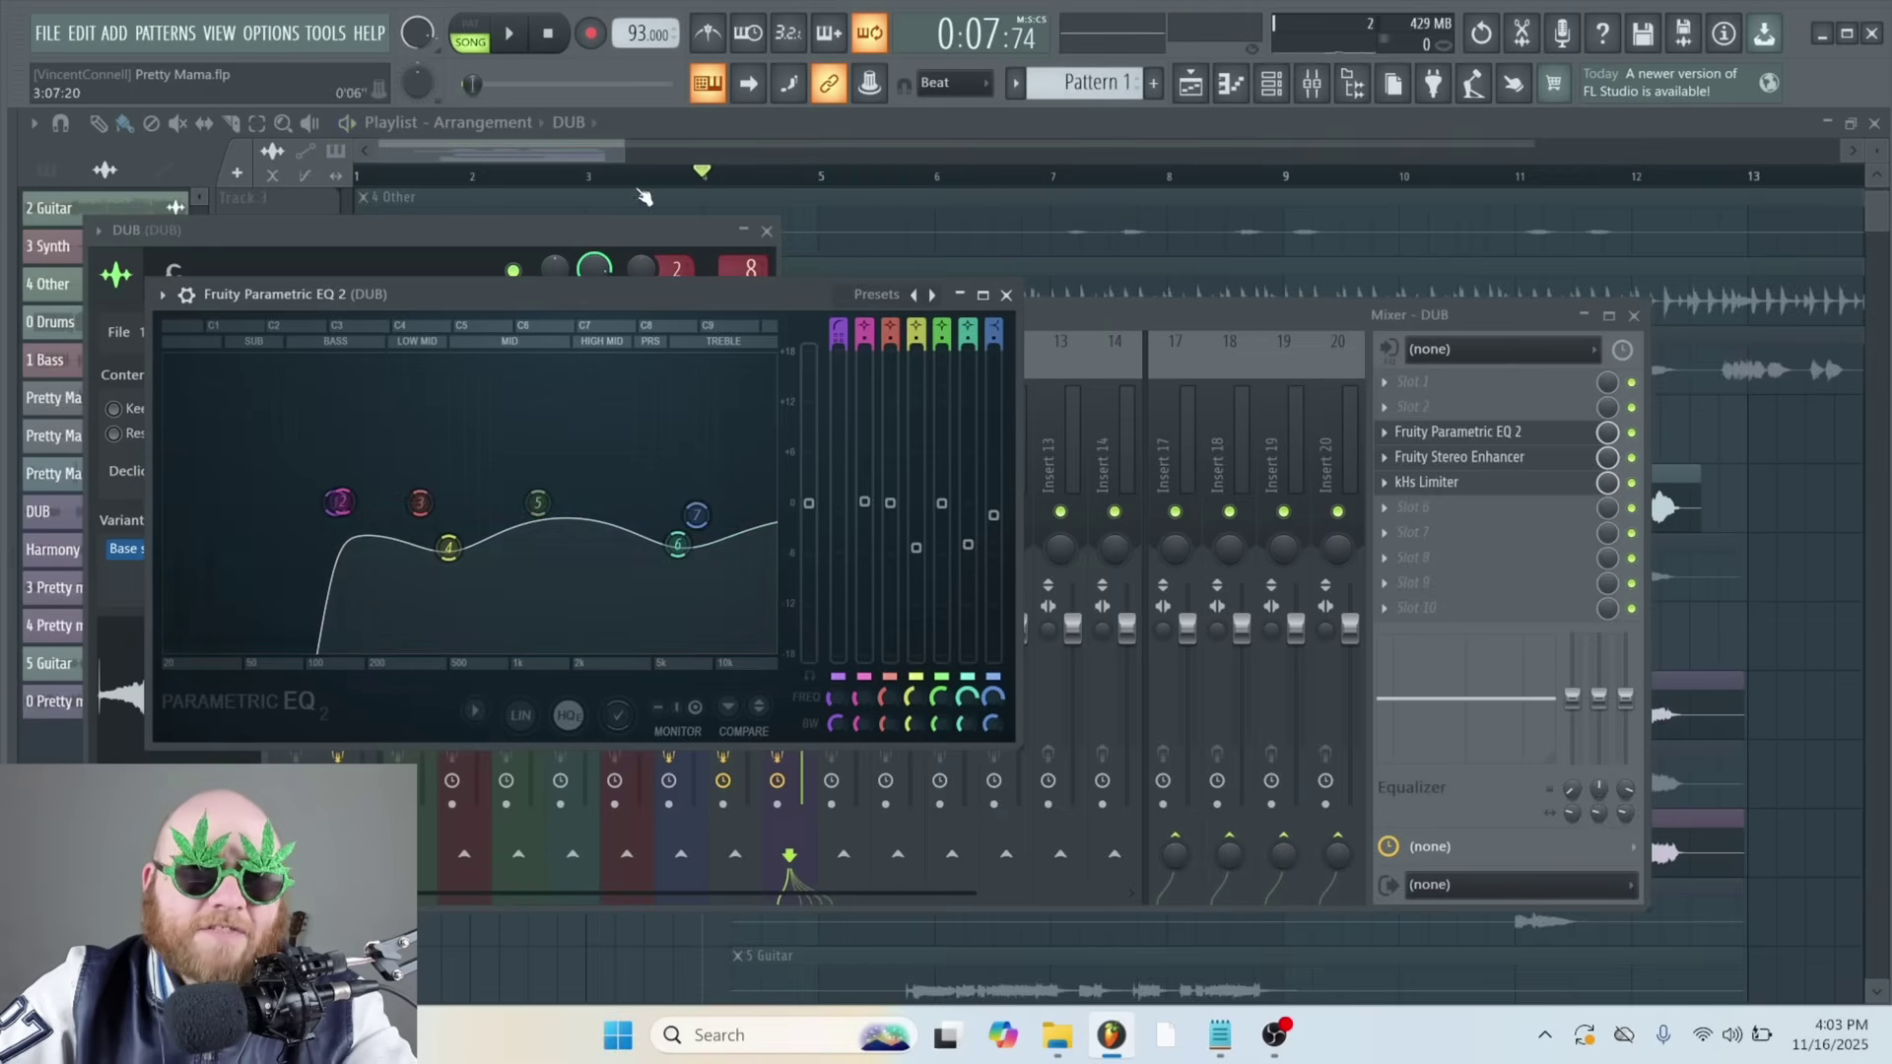
Unmute the backing tracks and the Track 7 lead vocal, and play the mix with the DUB layer
{"action": "left_click", "coordinate": [523, 163]}
{"action": "right_click", "coordinate": [328, 315]}
{"action": "right_click", "coordinate": [327, 314]}
{"action": "scroll", "coordinate": [599, 463], "scroll_direction": "down", "scroll_amount": 1}
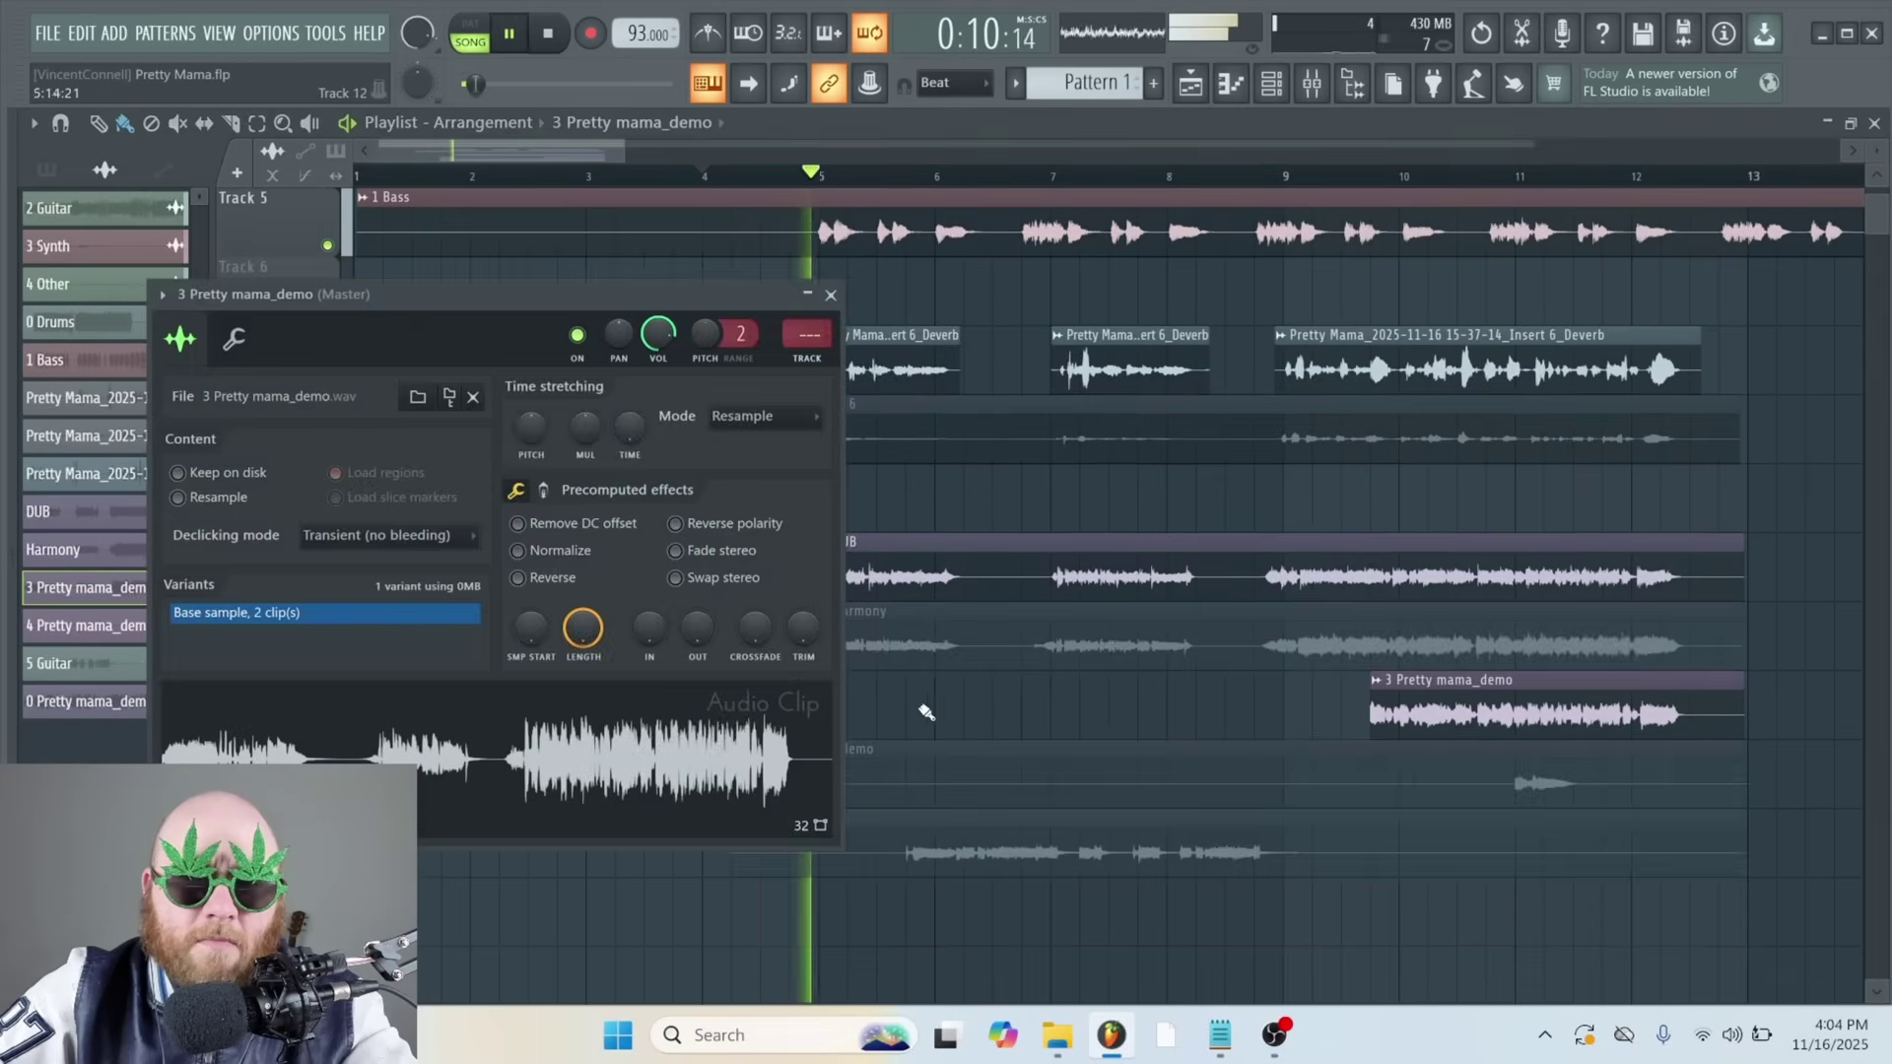
{"action": "right_click", "coordinate": [1018, 709]}
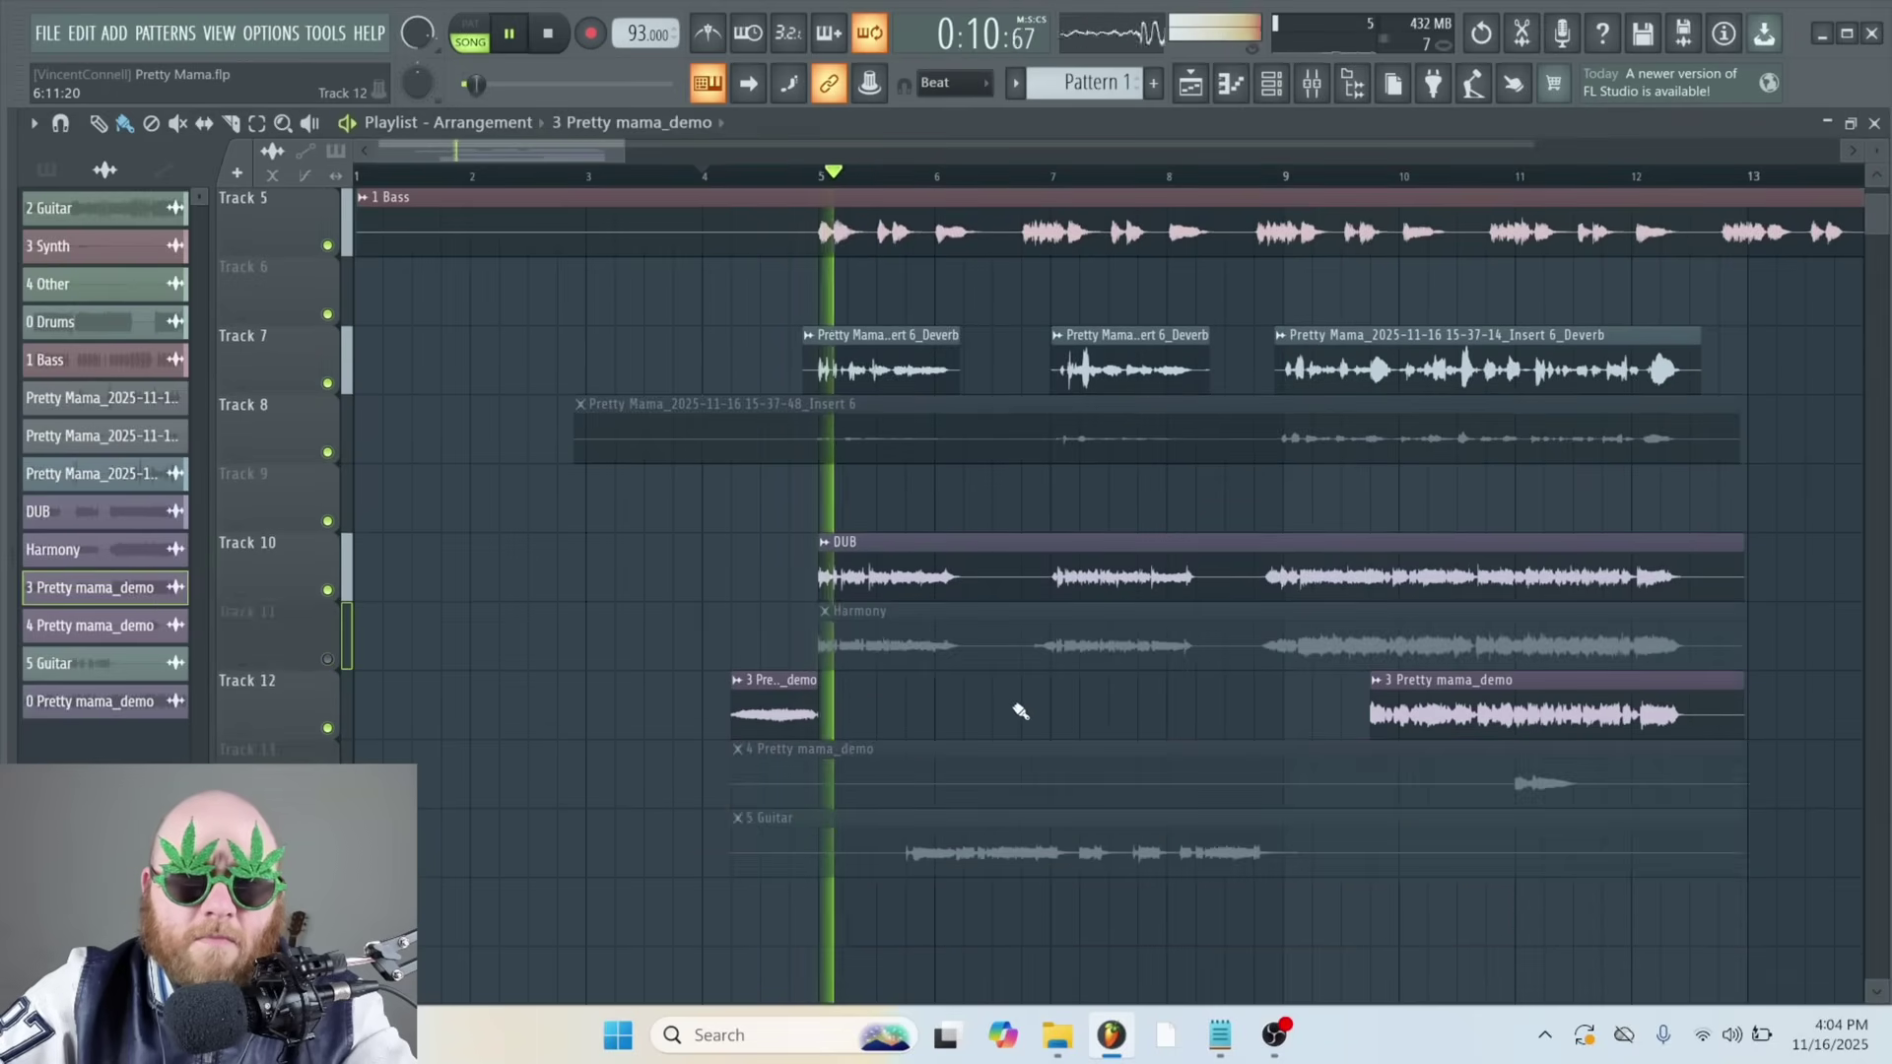
Route Harmony to mixer track 9 and add kHs Limiter in slot 4 with In Gain at +20 dB and a reduced Out Gain
{"action": "double_click", "coordinate": [950, 571]}
{"action": "left_click", "coordinate": [1311, 82]}
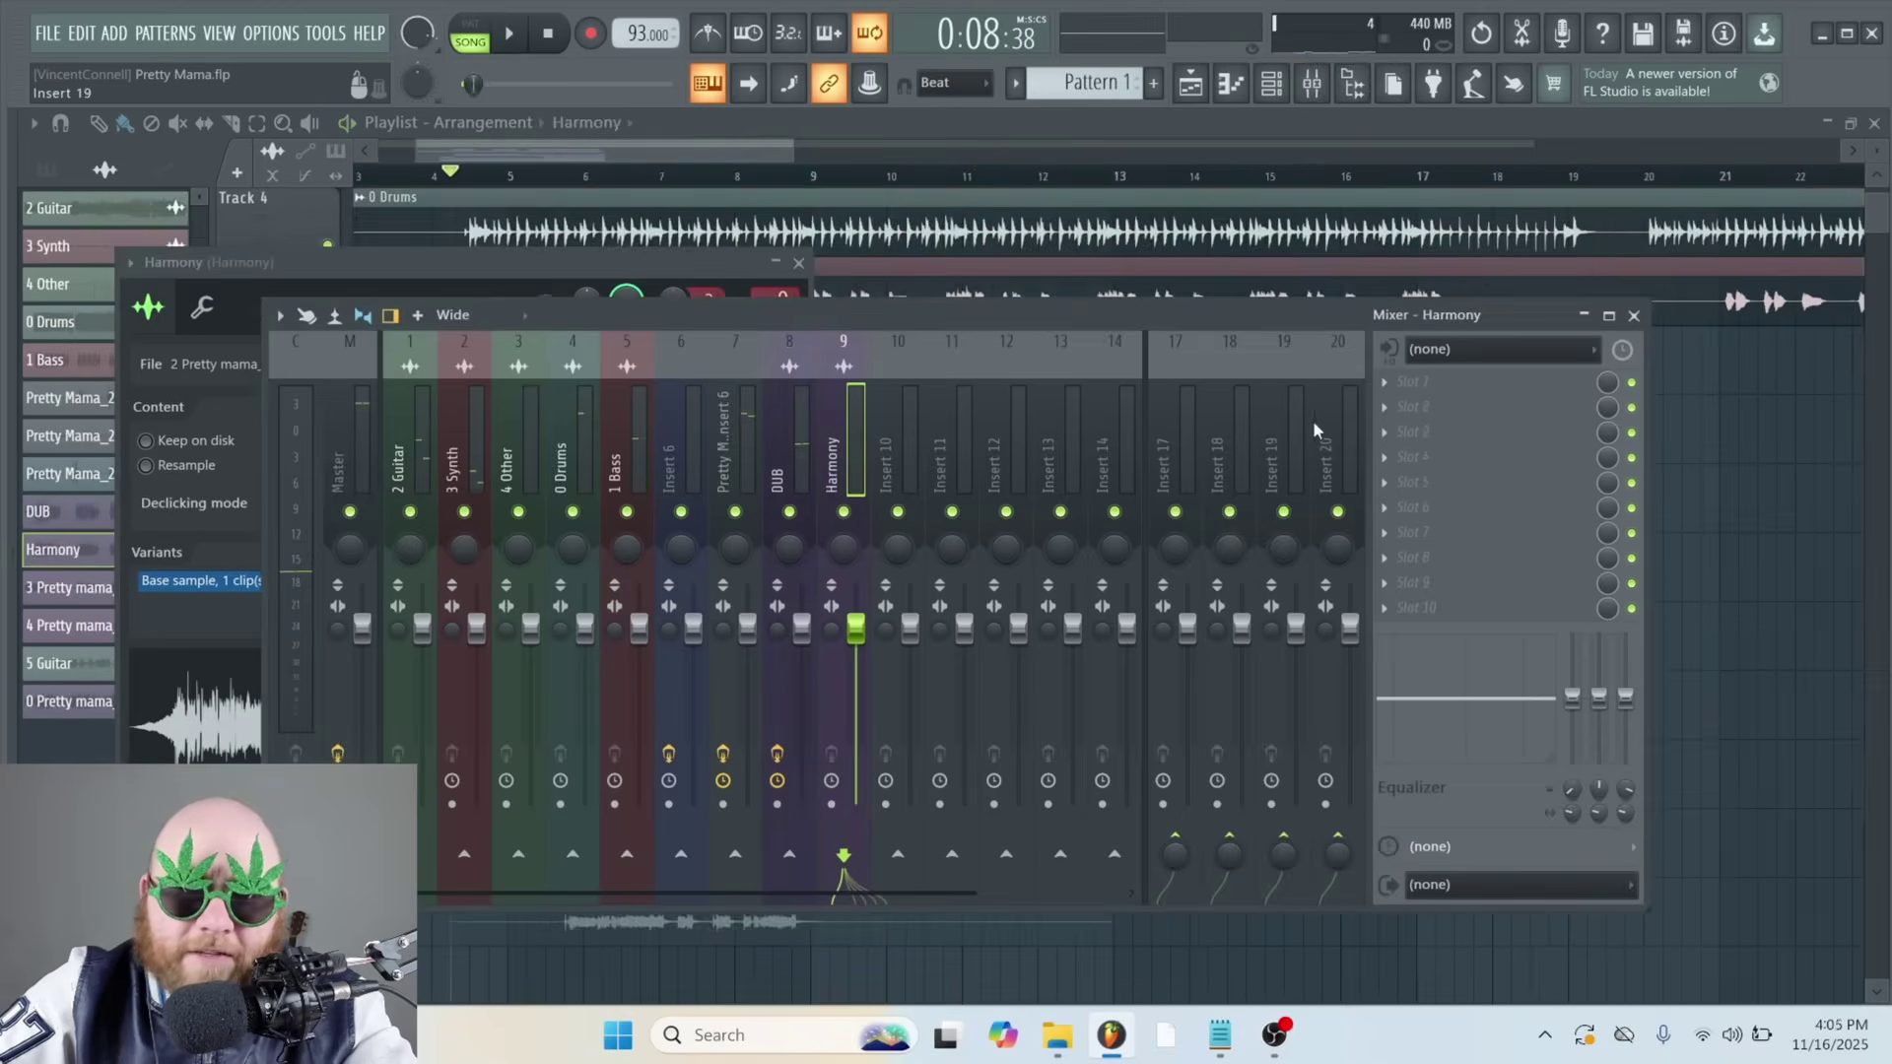
{"action": "left_click", "coordinate": [1409, 456]}
{"action": "left_click", "coordinate": [1065, 308]}
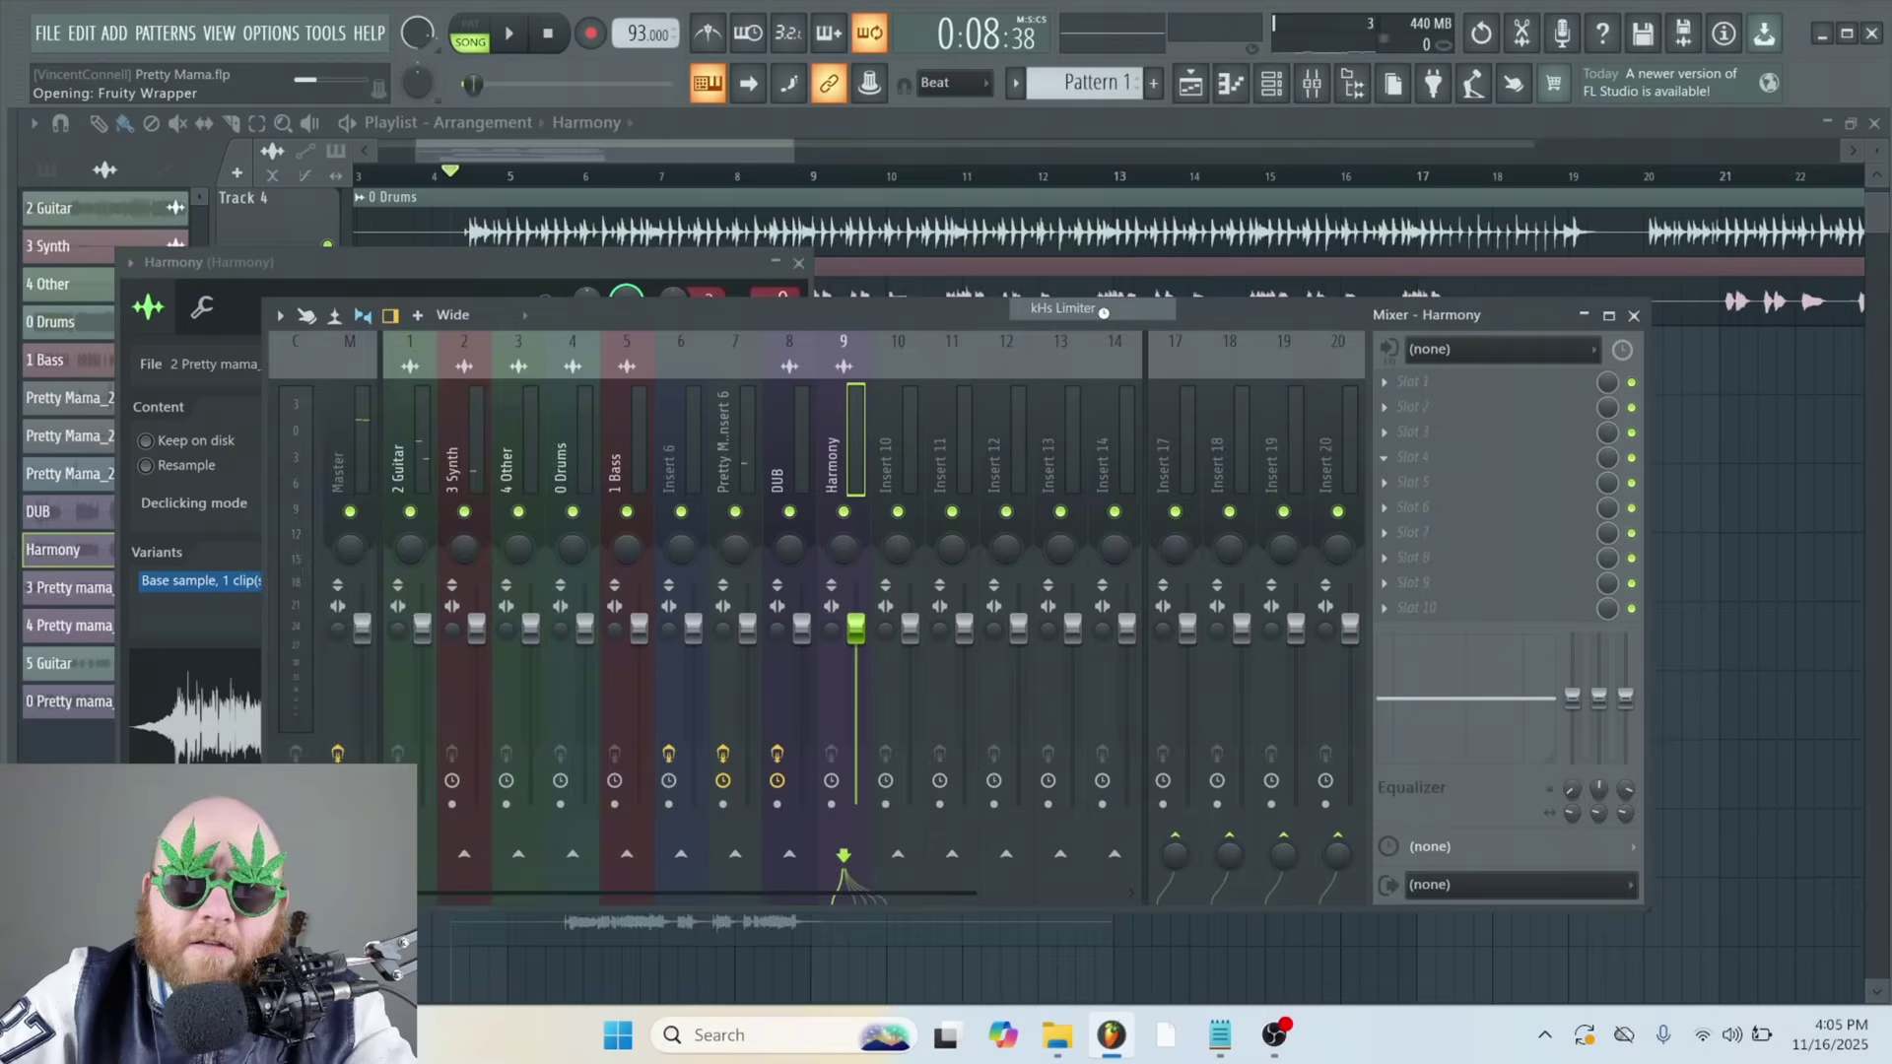
{"action": "key", "text": "space"}
{"action": "left_click_drag", "start_coordinate": [323, 641], "coordinate": [324, 591]}
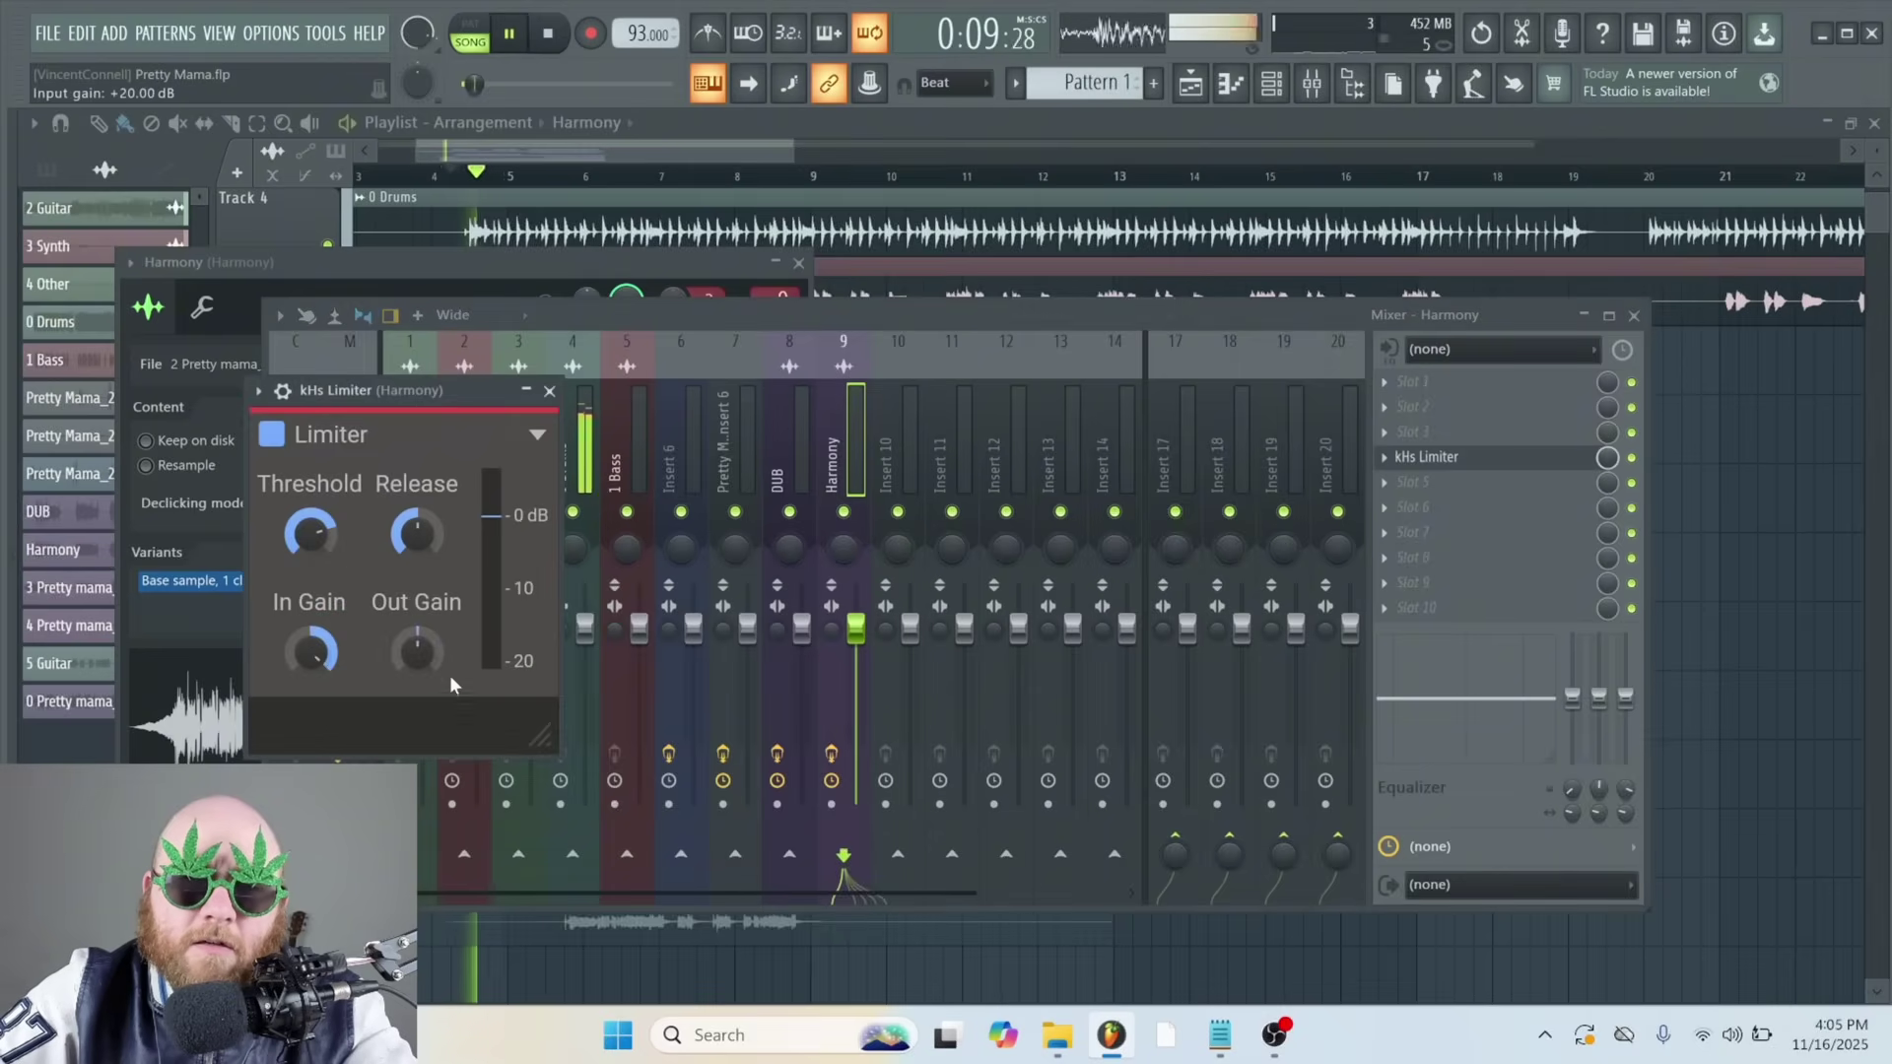
{"action": "left_click_drag", "start_coordinate": [417, 650], "coordinate": [417, 697]}
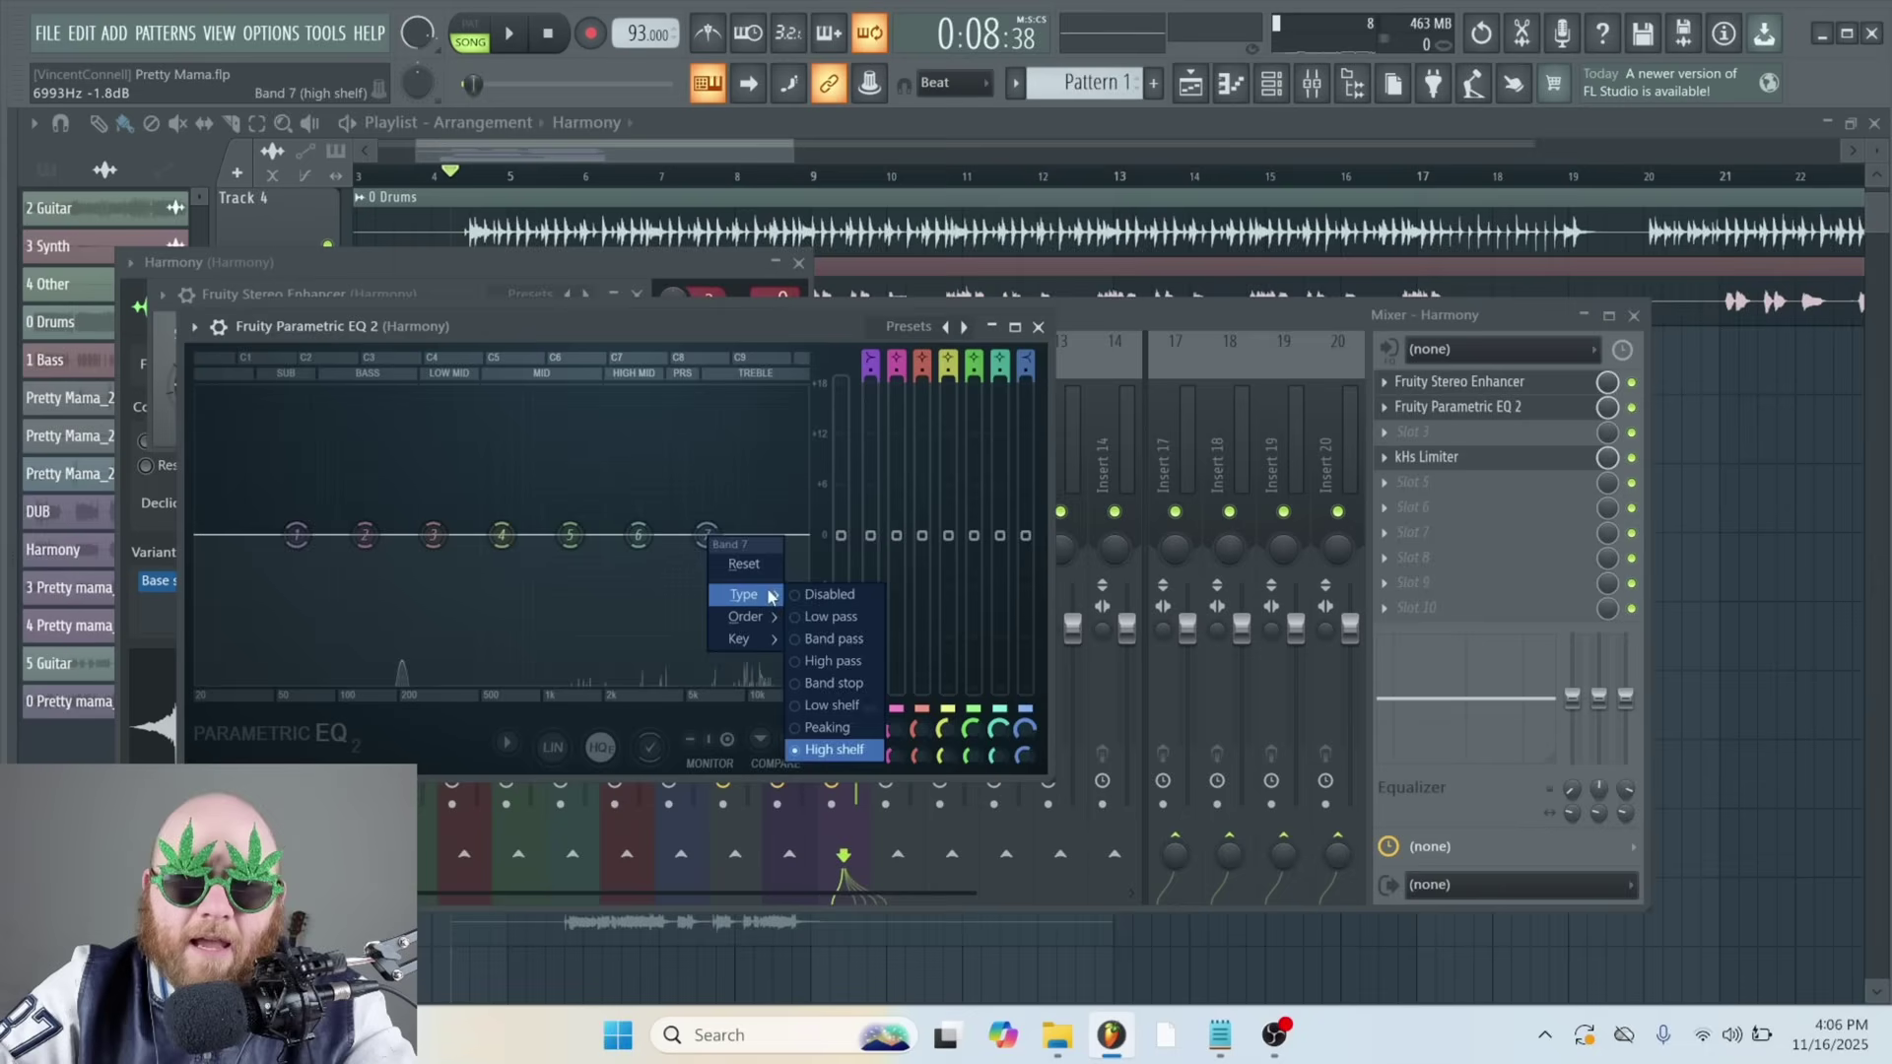
Make band 7 of the Harmony EQ a Steep 8 low pass and band 1 a Steep 8 high pass
{"action": "left_click", "coordinate": [828, 640]}
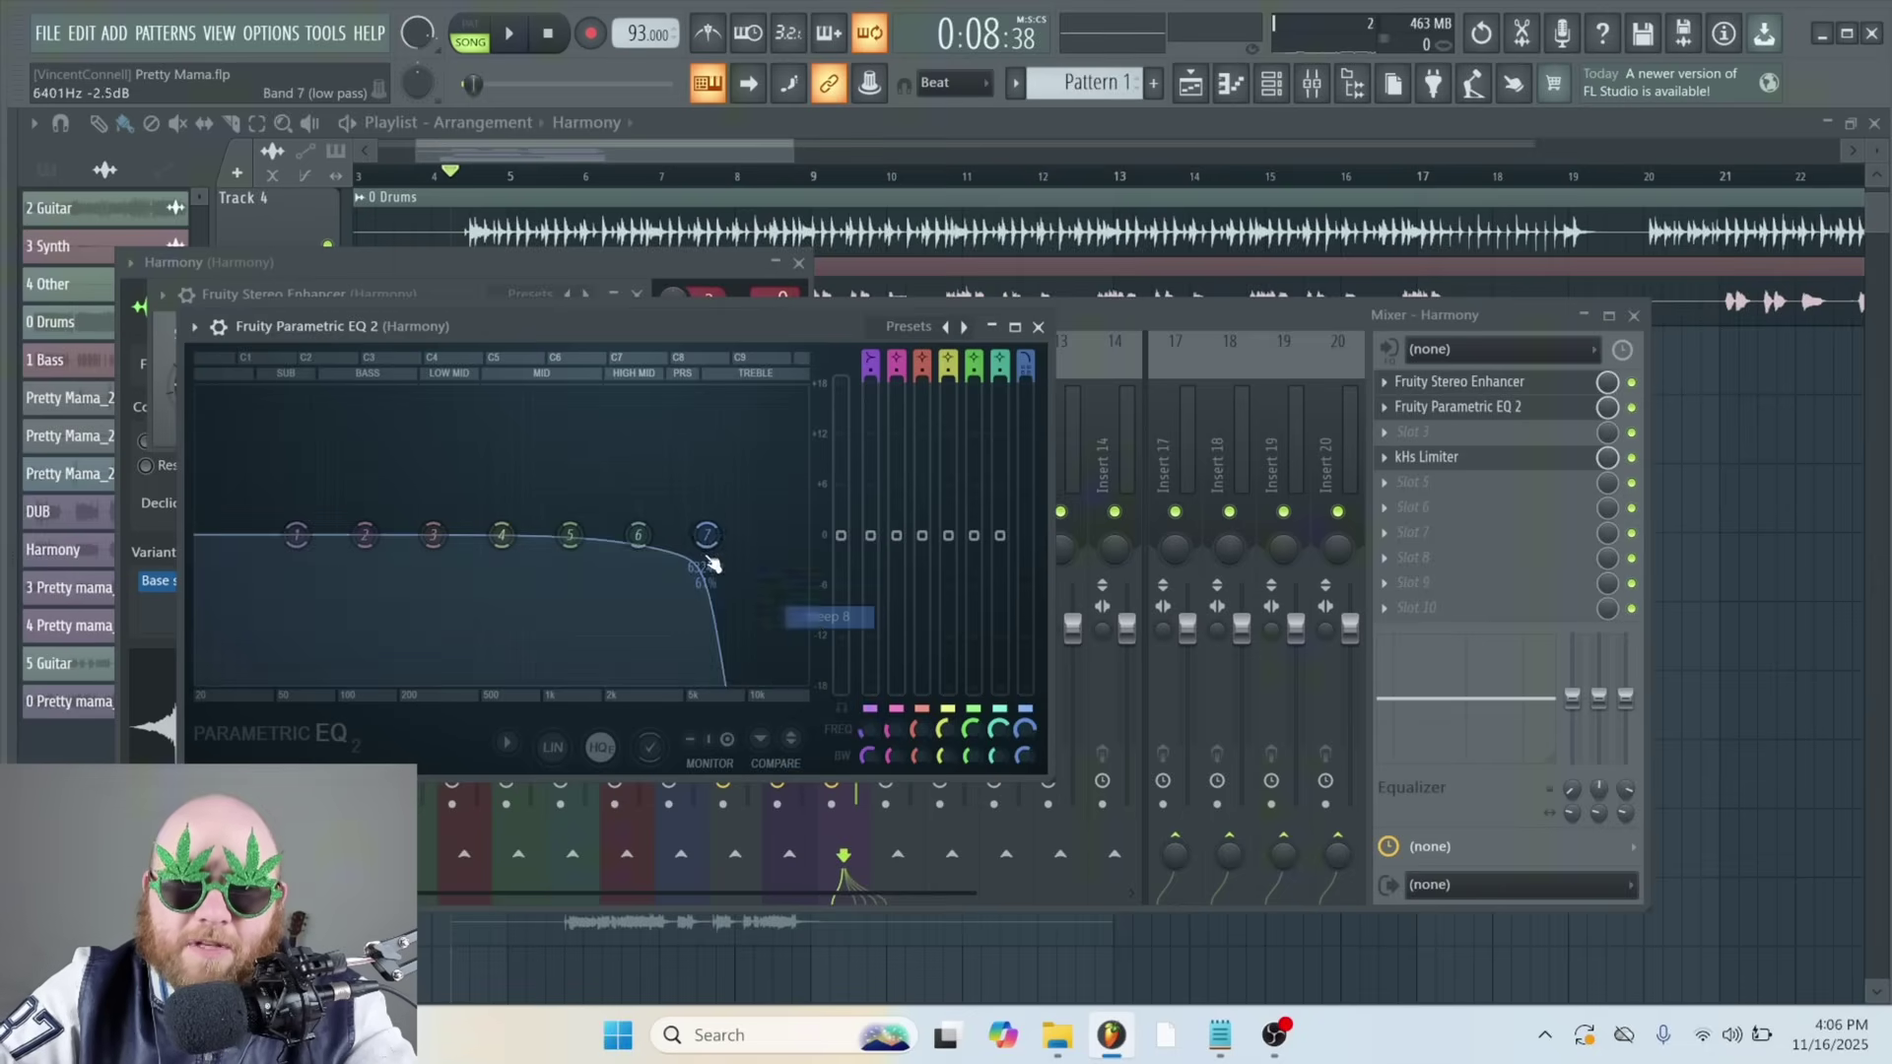
{"action": "right_click", "coordinate": [296, 536]}
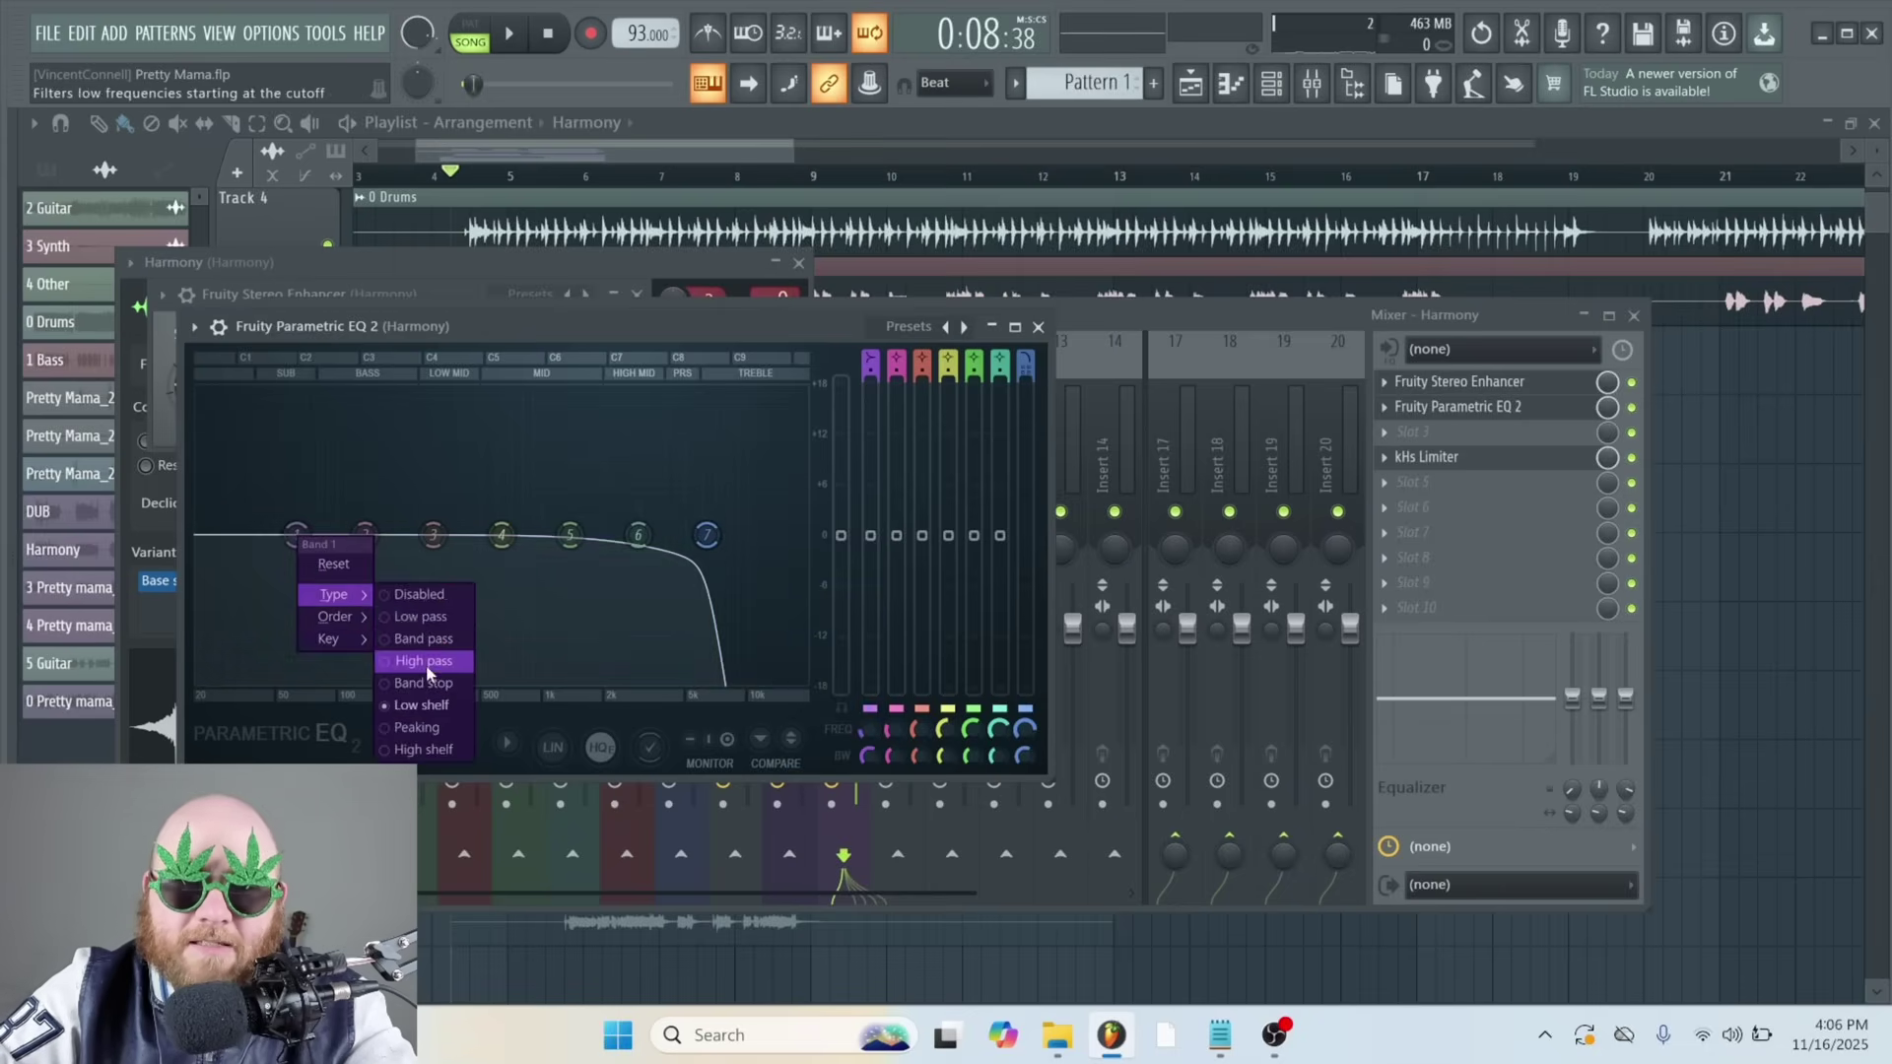
{"action": "left_click", "coordinate": [419, 662]}
{"action": "mouse_move", "coordinate": [347, 624]}
{"action": "left_click", "coordinate": [416, 616]}
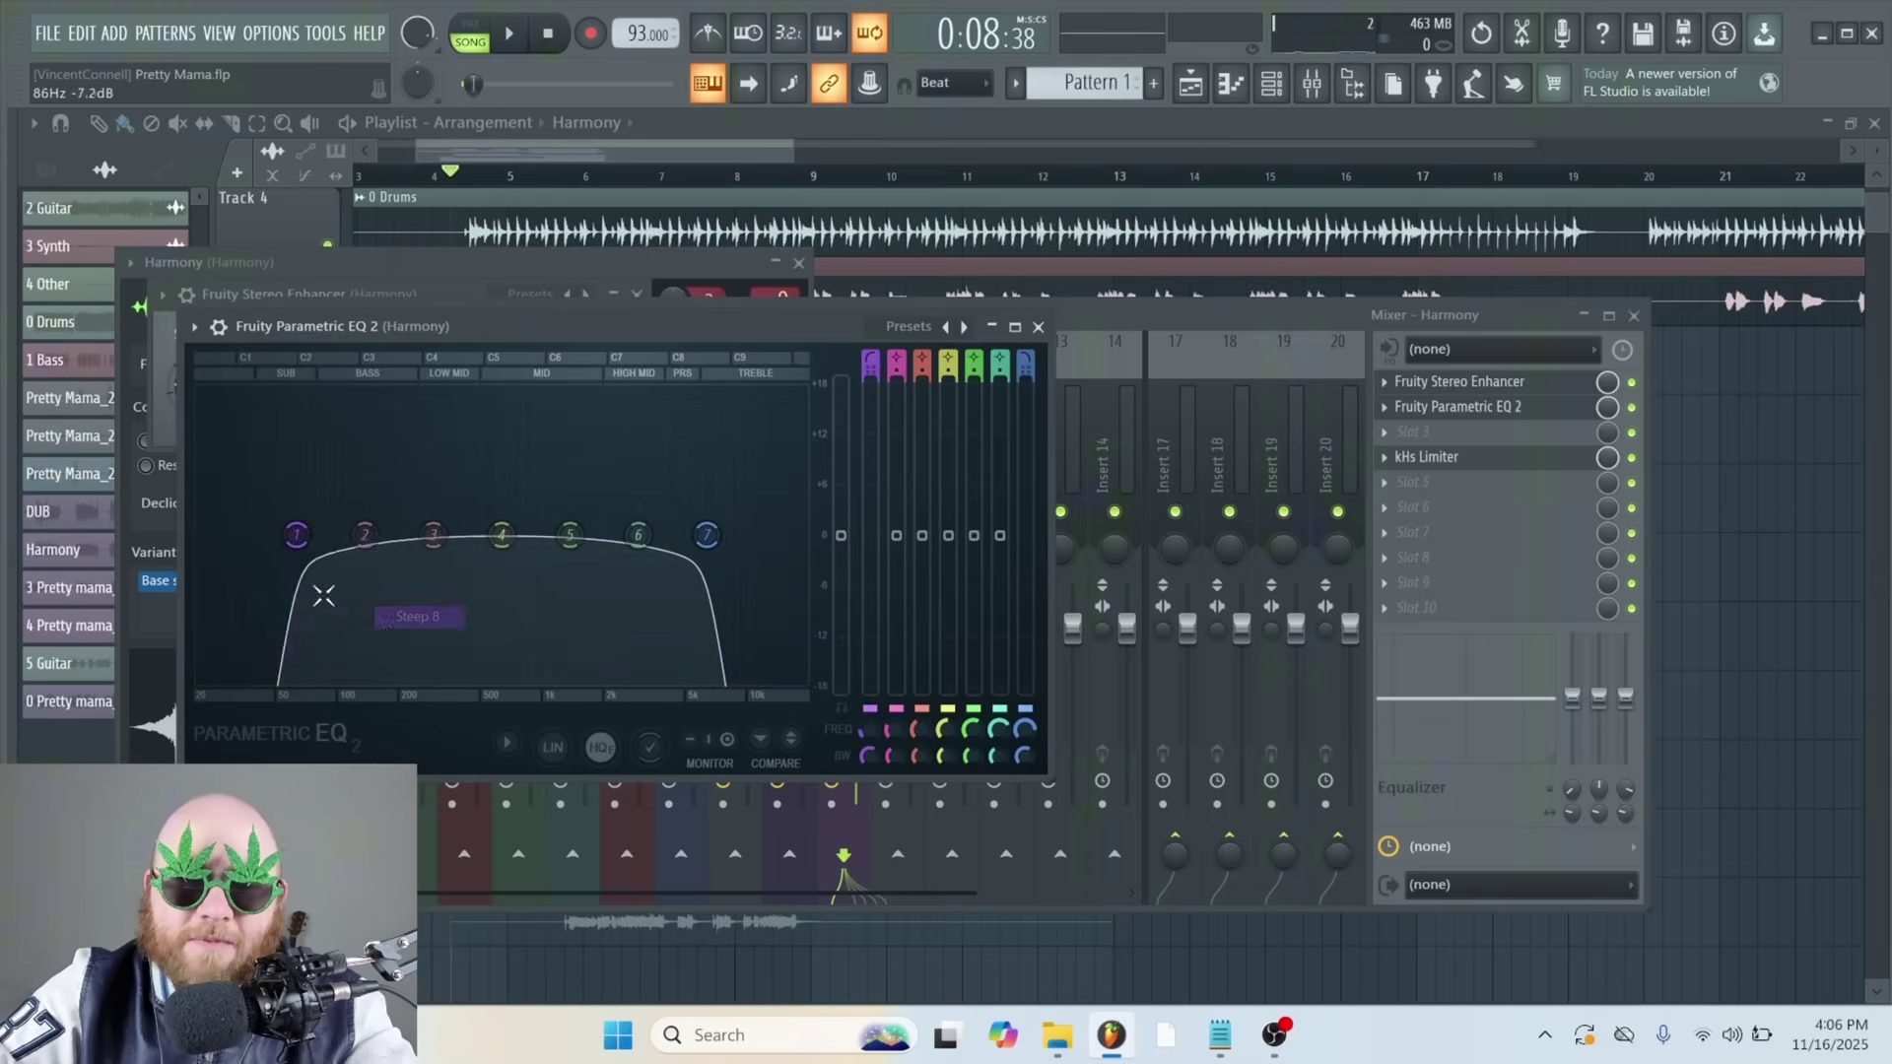
Narrow the Harmony EQ during playback by raising the band 1 cutoff and lowering the band 7 cutoff, and open kHs Limiter
{"action": "left_click_drag", "start_coordinate": [296, 535], "coordinate": [399, 535]}
{"action": "key", "text": "space"}
{"action": "left_click_drag", "start_coordinate": [707, 535], "coordinate": [623, 566]}
{"action": "left_click", "coordinate": [1433, 459]}
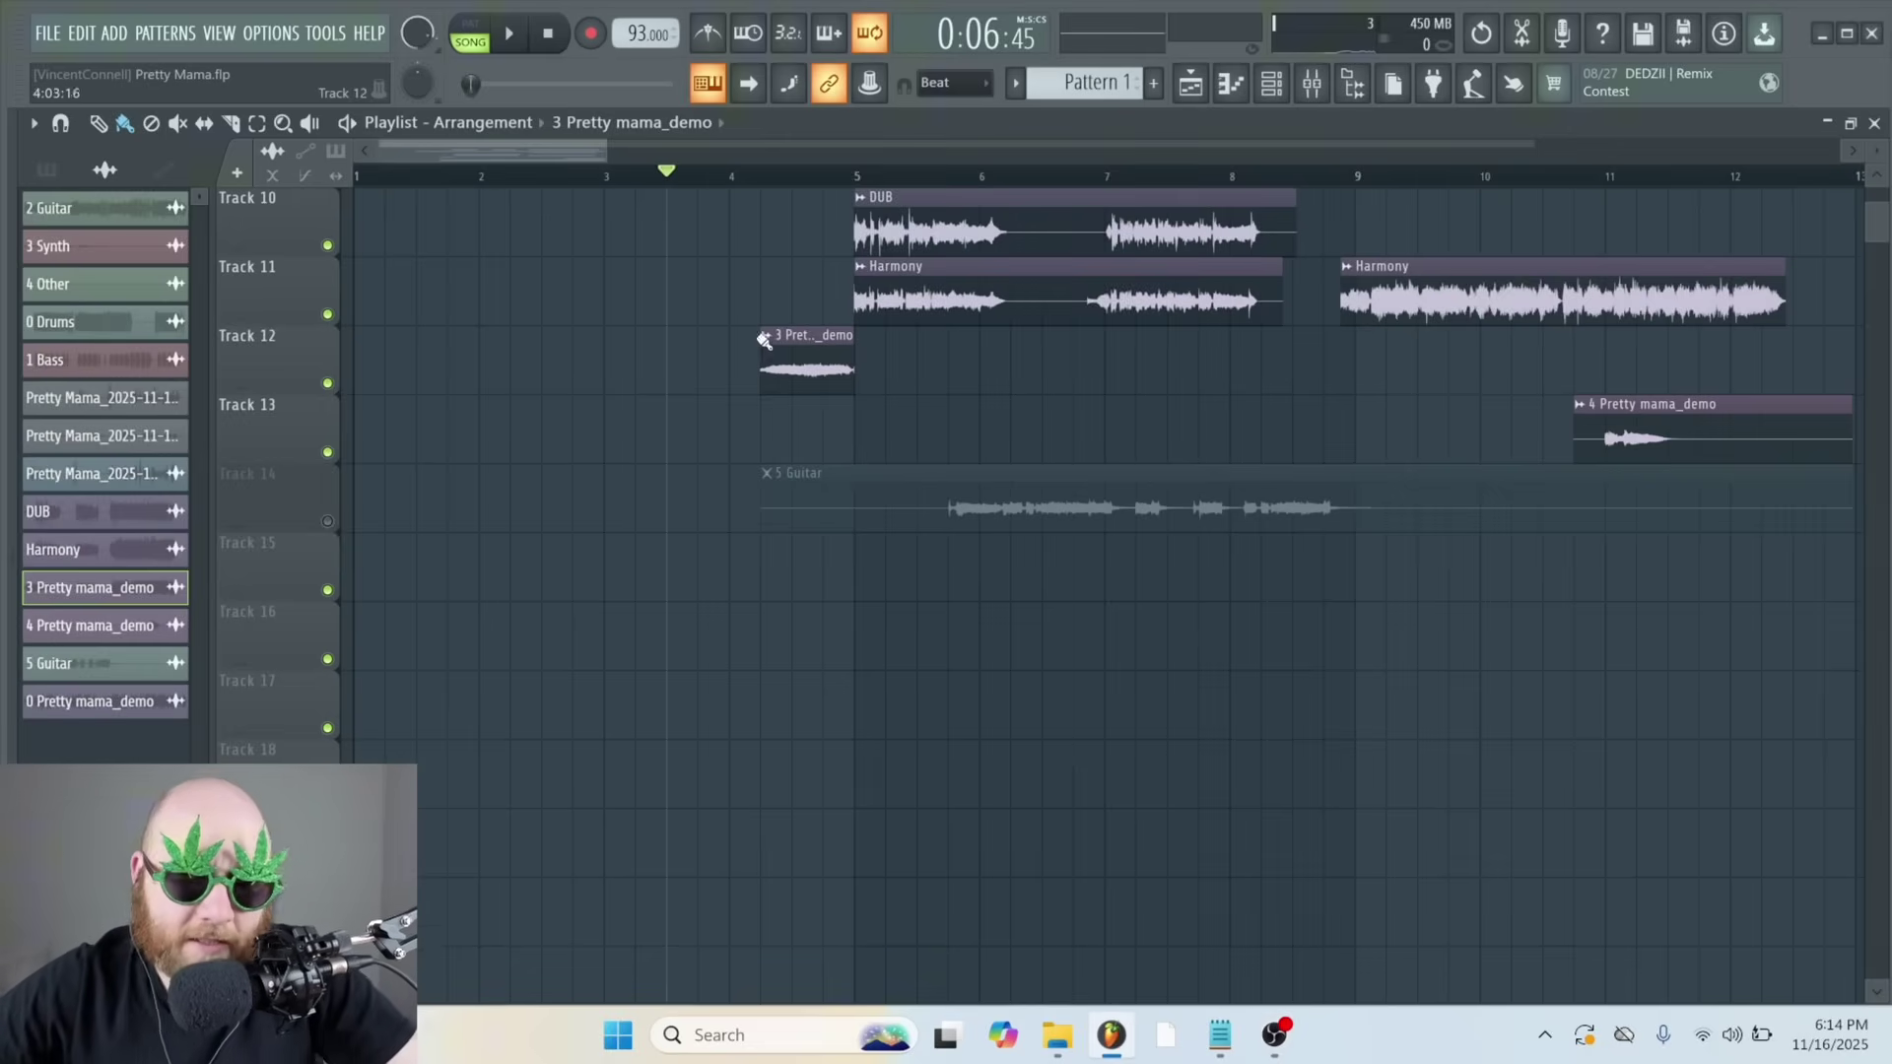
Solo Track 12 and play the 3 Pretty mama_demo clip from its start
{"action": "left_click", "coordinate": [773, 169]}
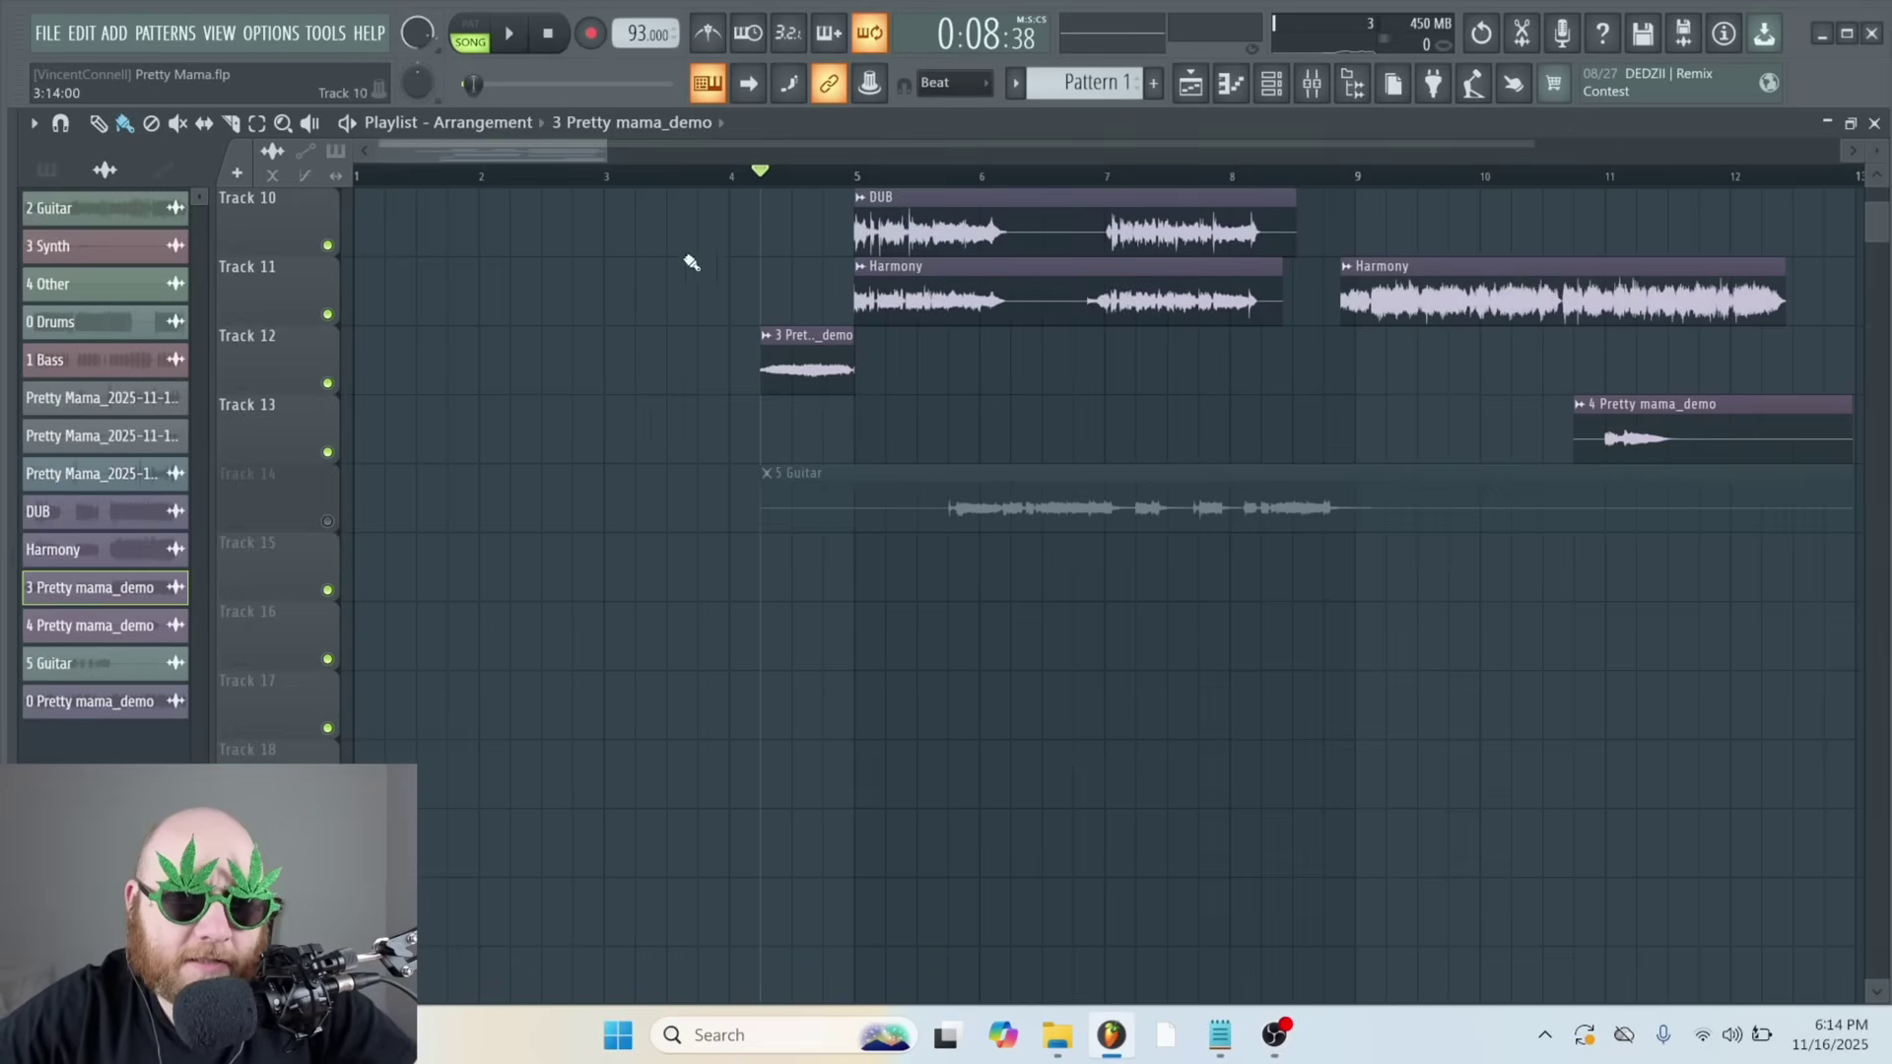
{"action": "right_click", "coordinate": [327, 383]}
{"action": "key", "text": "space"}
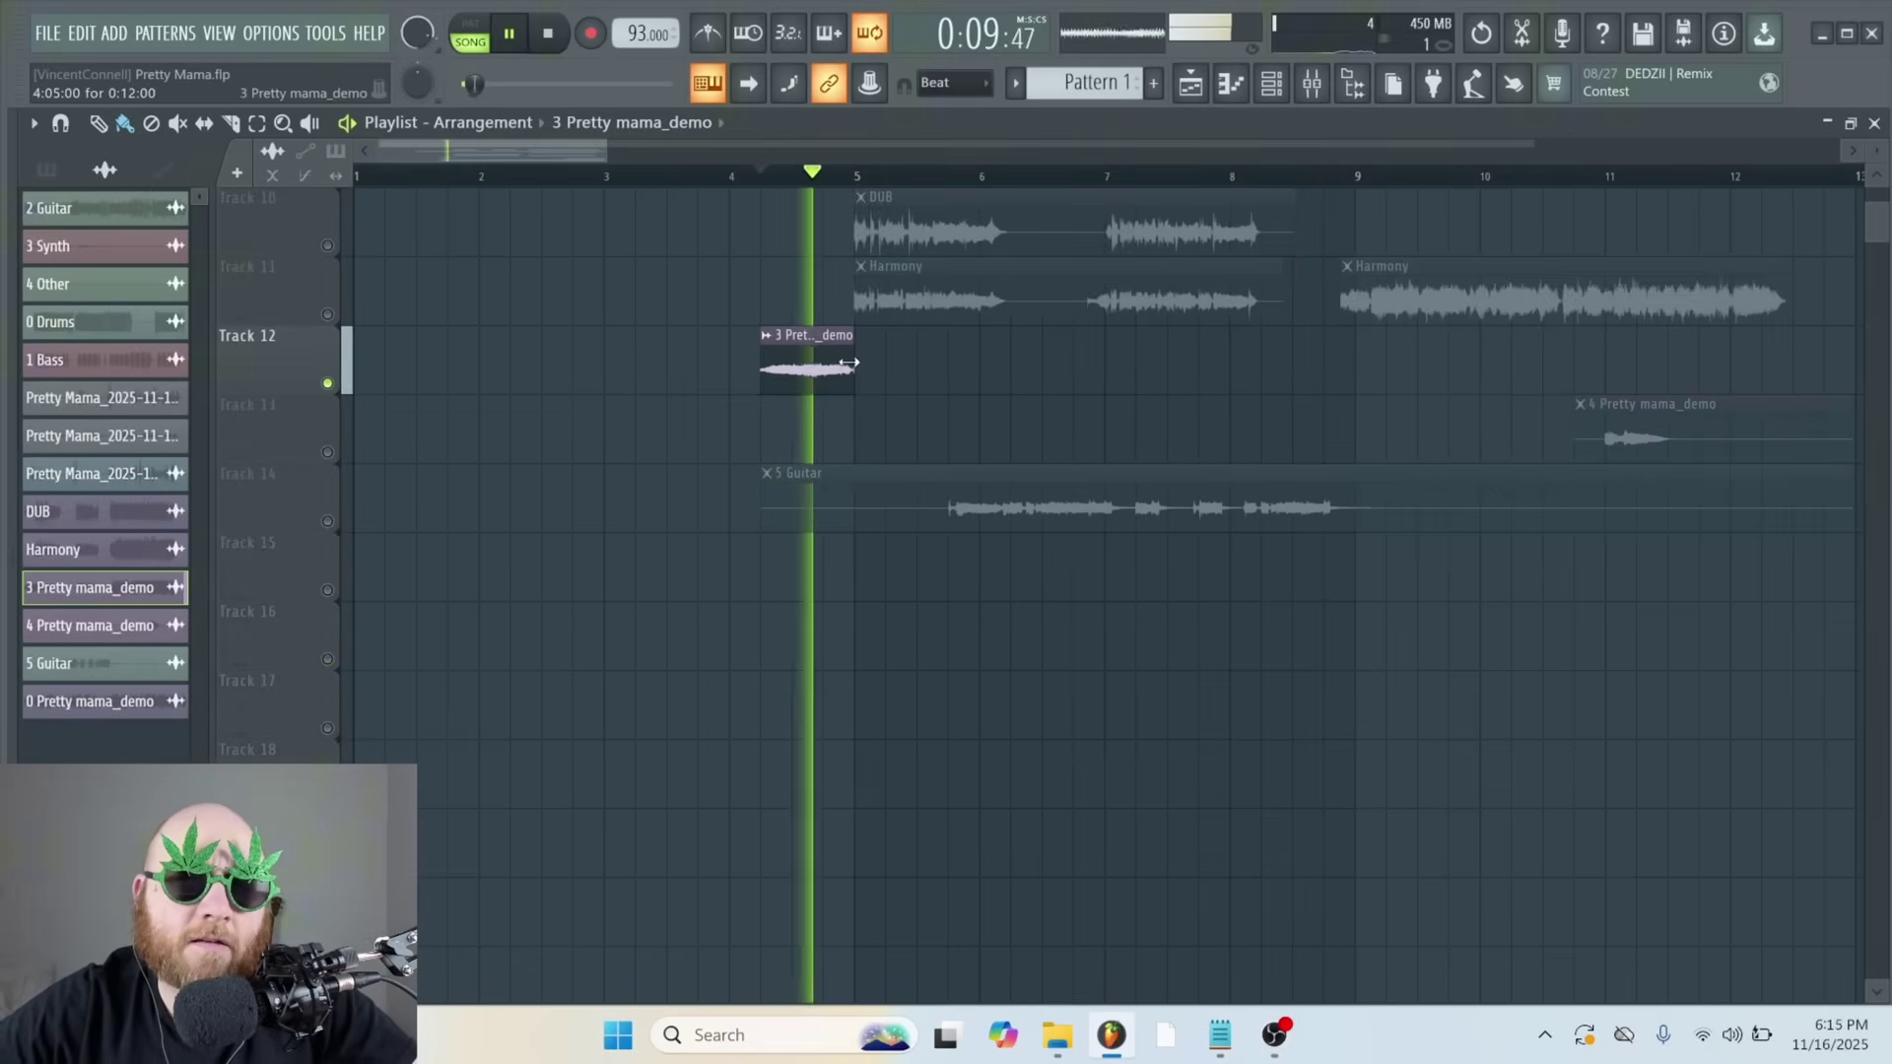
{"action": "key", "text": "space"}
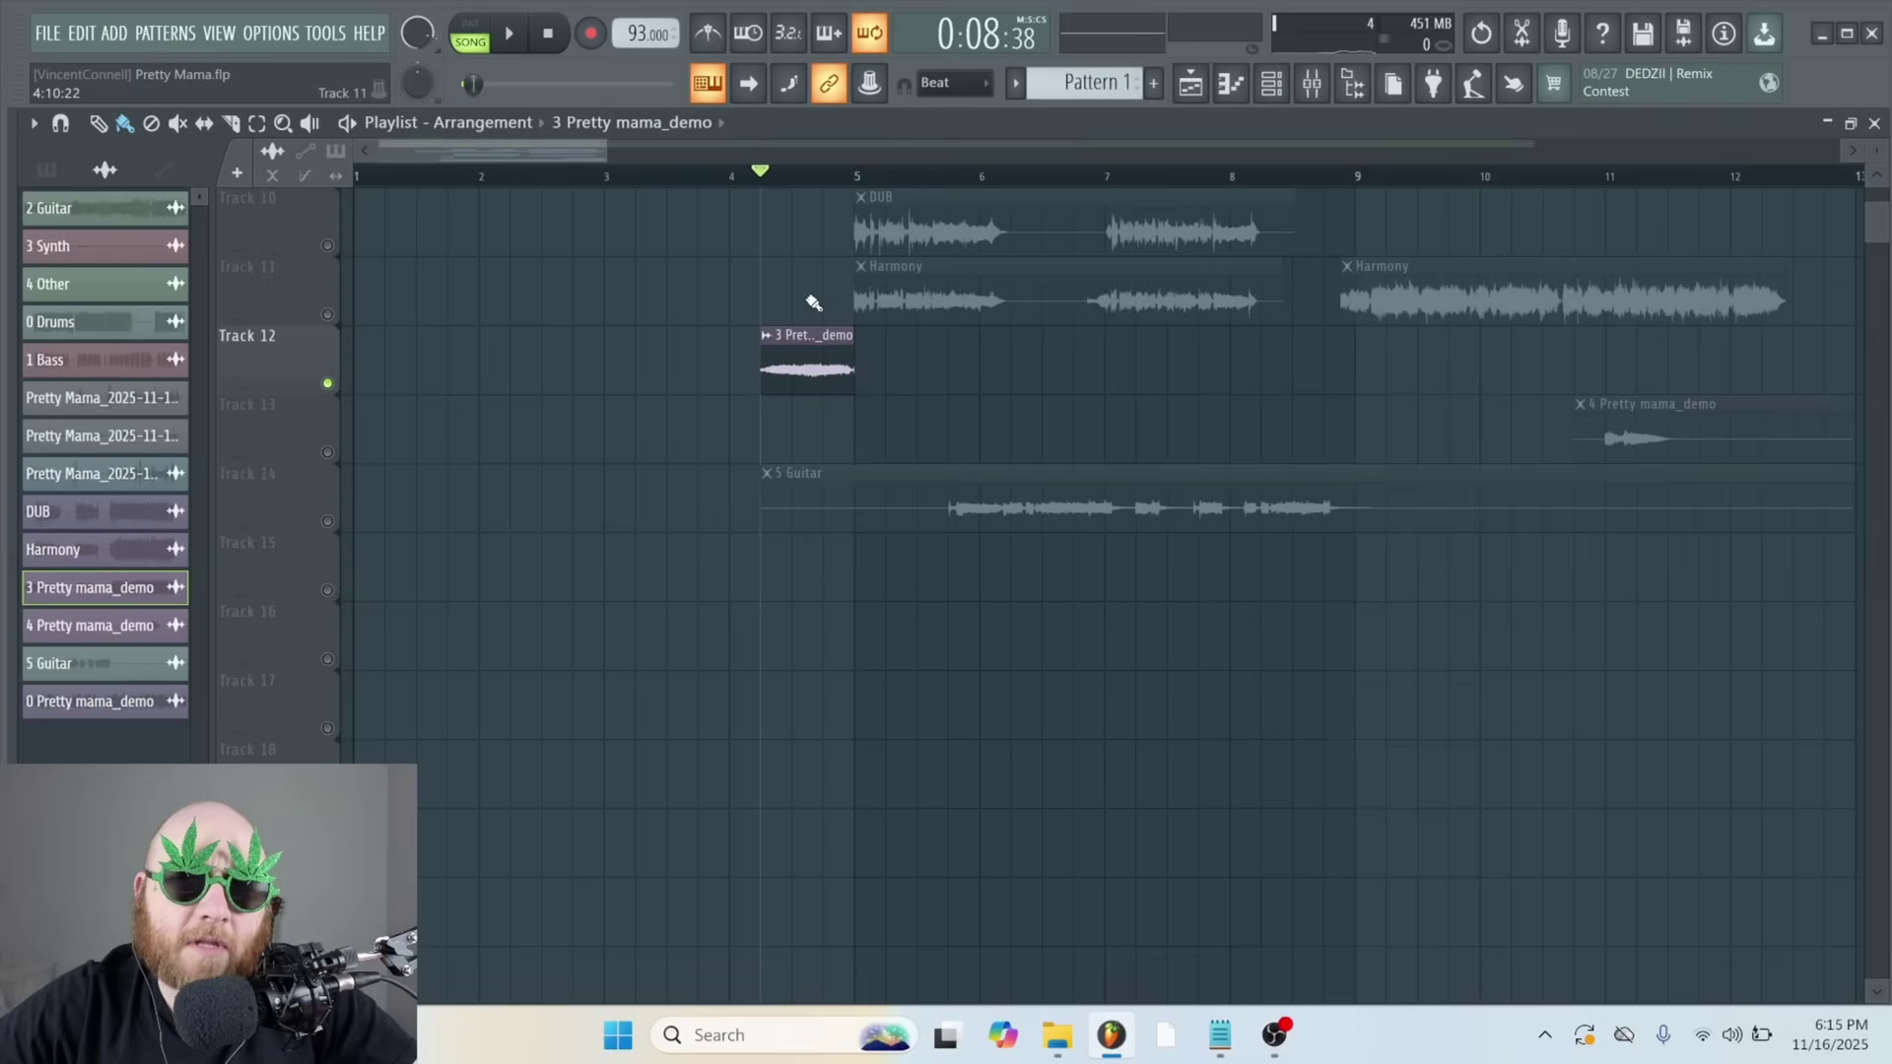
{"action": "key", "text": "space"}
Route 3 Pretty mama_demo to mixer track 10 and add Fruity Parametric EQ 2 in slot 4
{"action": "double_click", "coordinate": [786, 368]}
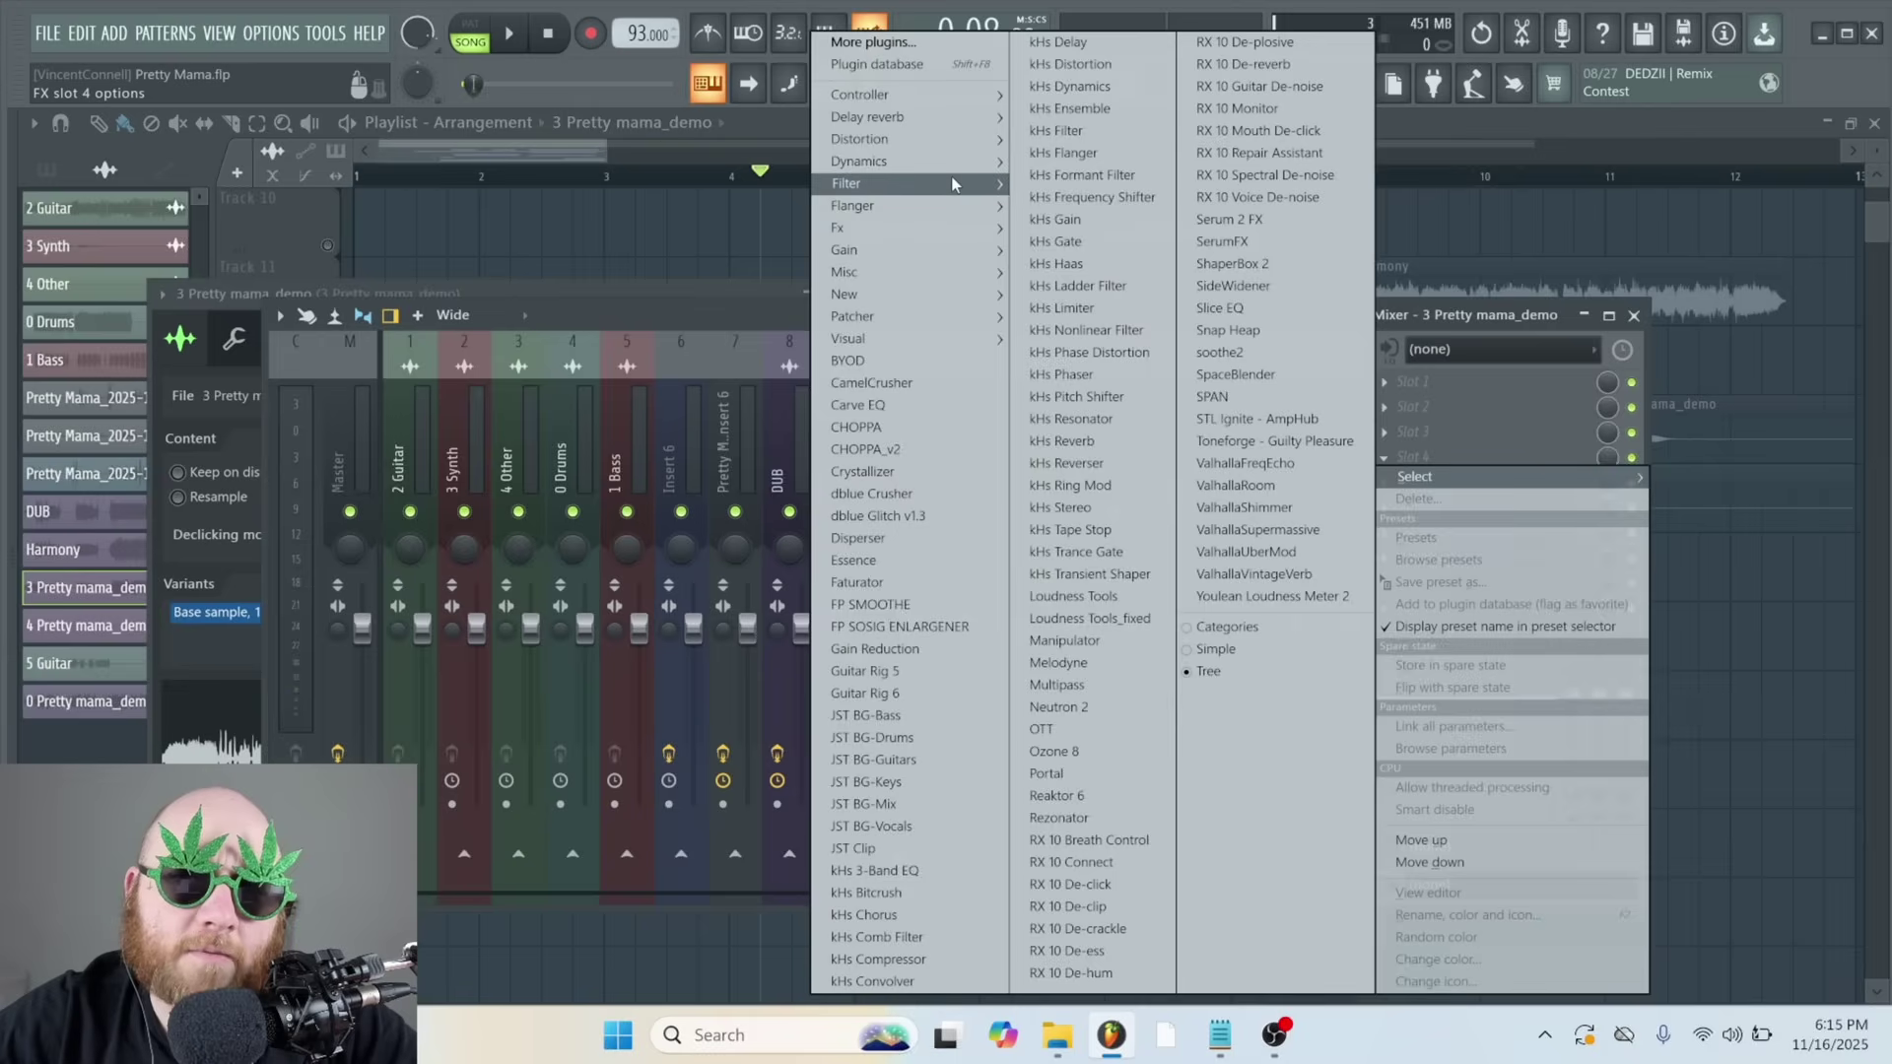
{"action": "mouse_move", "coordinate": [952, 185]}
{"action": "left_click", "coordinate": [774, 294]}
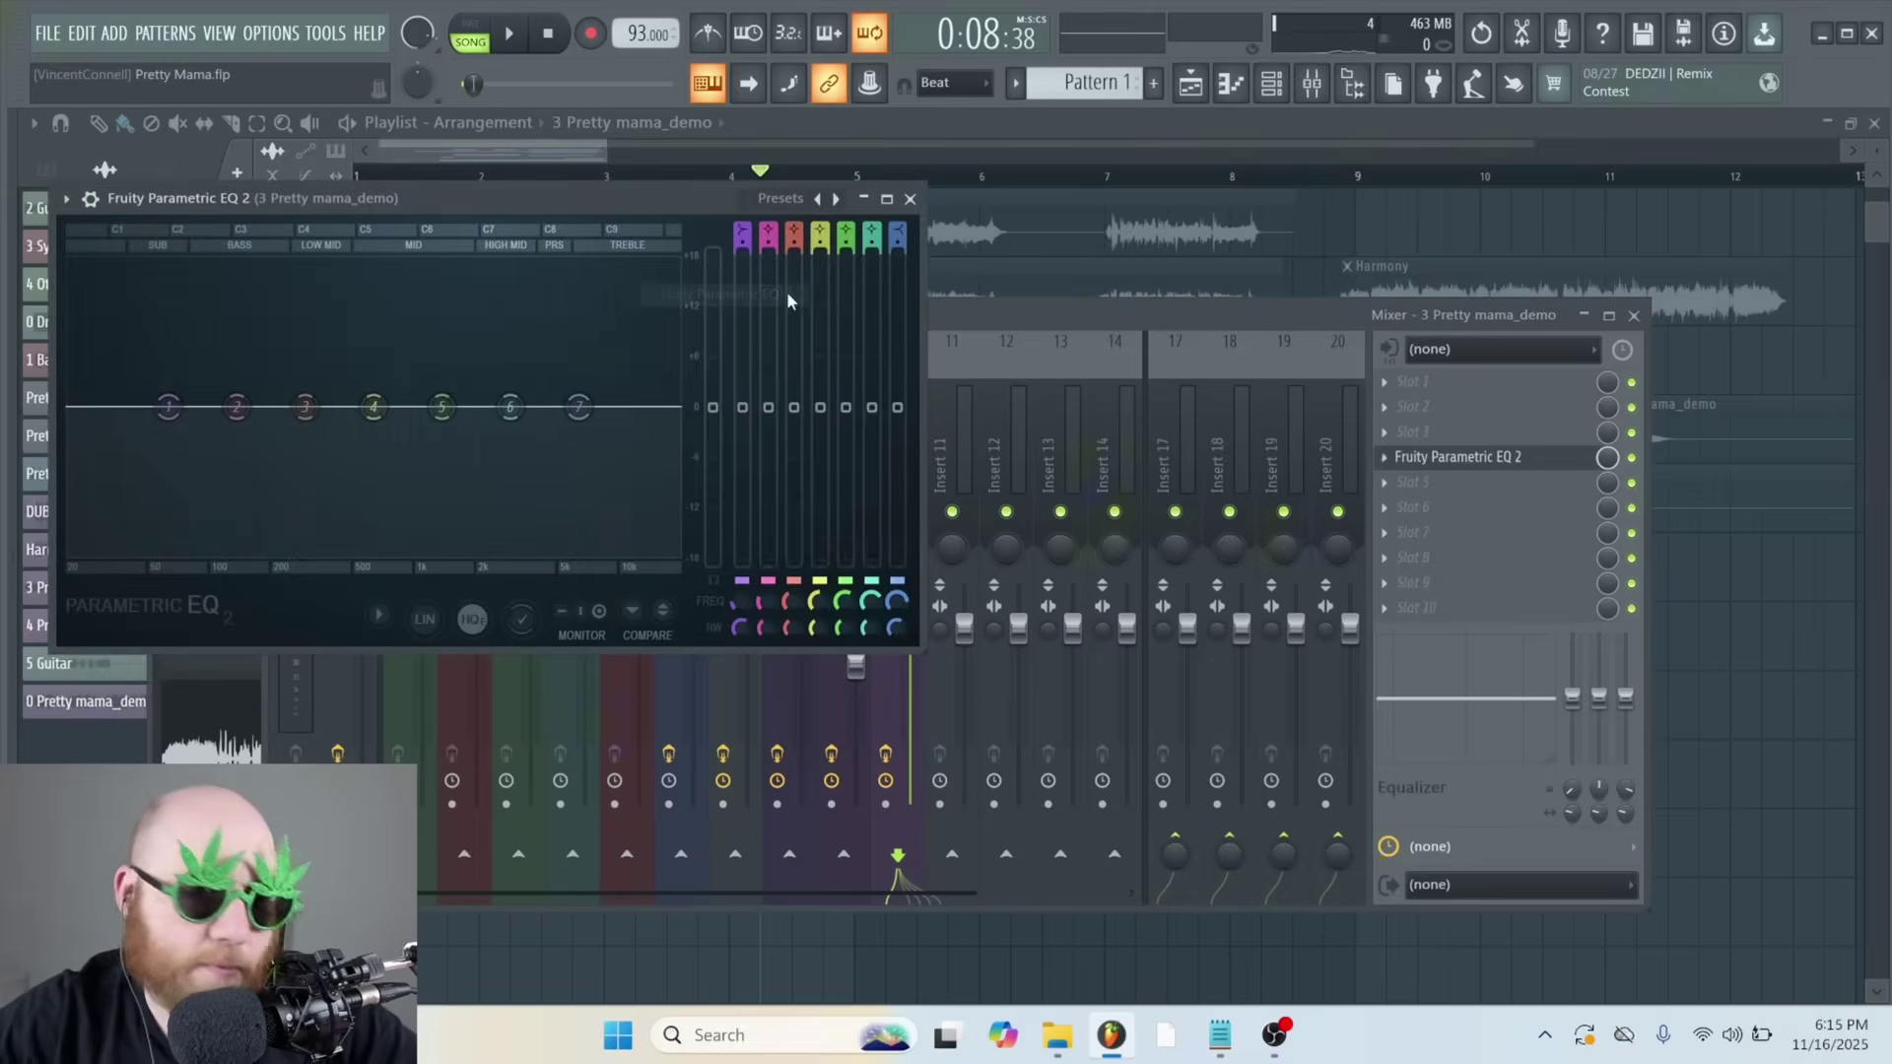
Shape the clip's EQ with a slight band 6 boost at a higher frequency and a band 7 low pass near 10 kHz
{"action": "right_click", "coordinate": [580, 407]}
{"action": "mouse_move", "coordinate": [639, 471]}
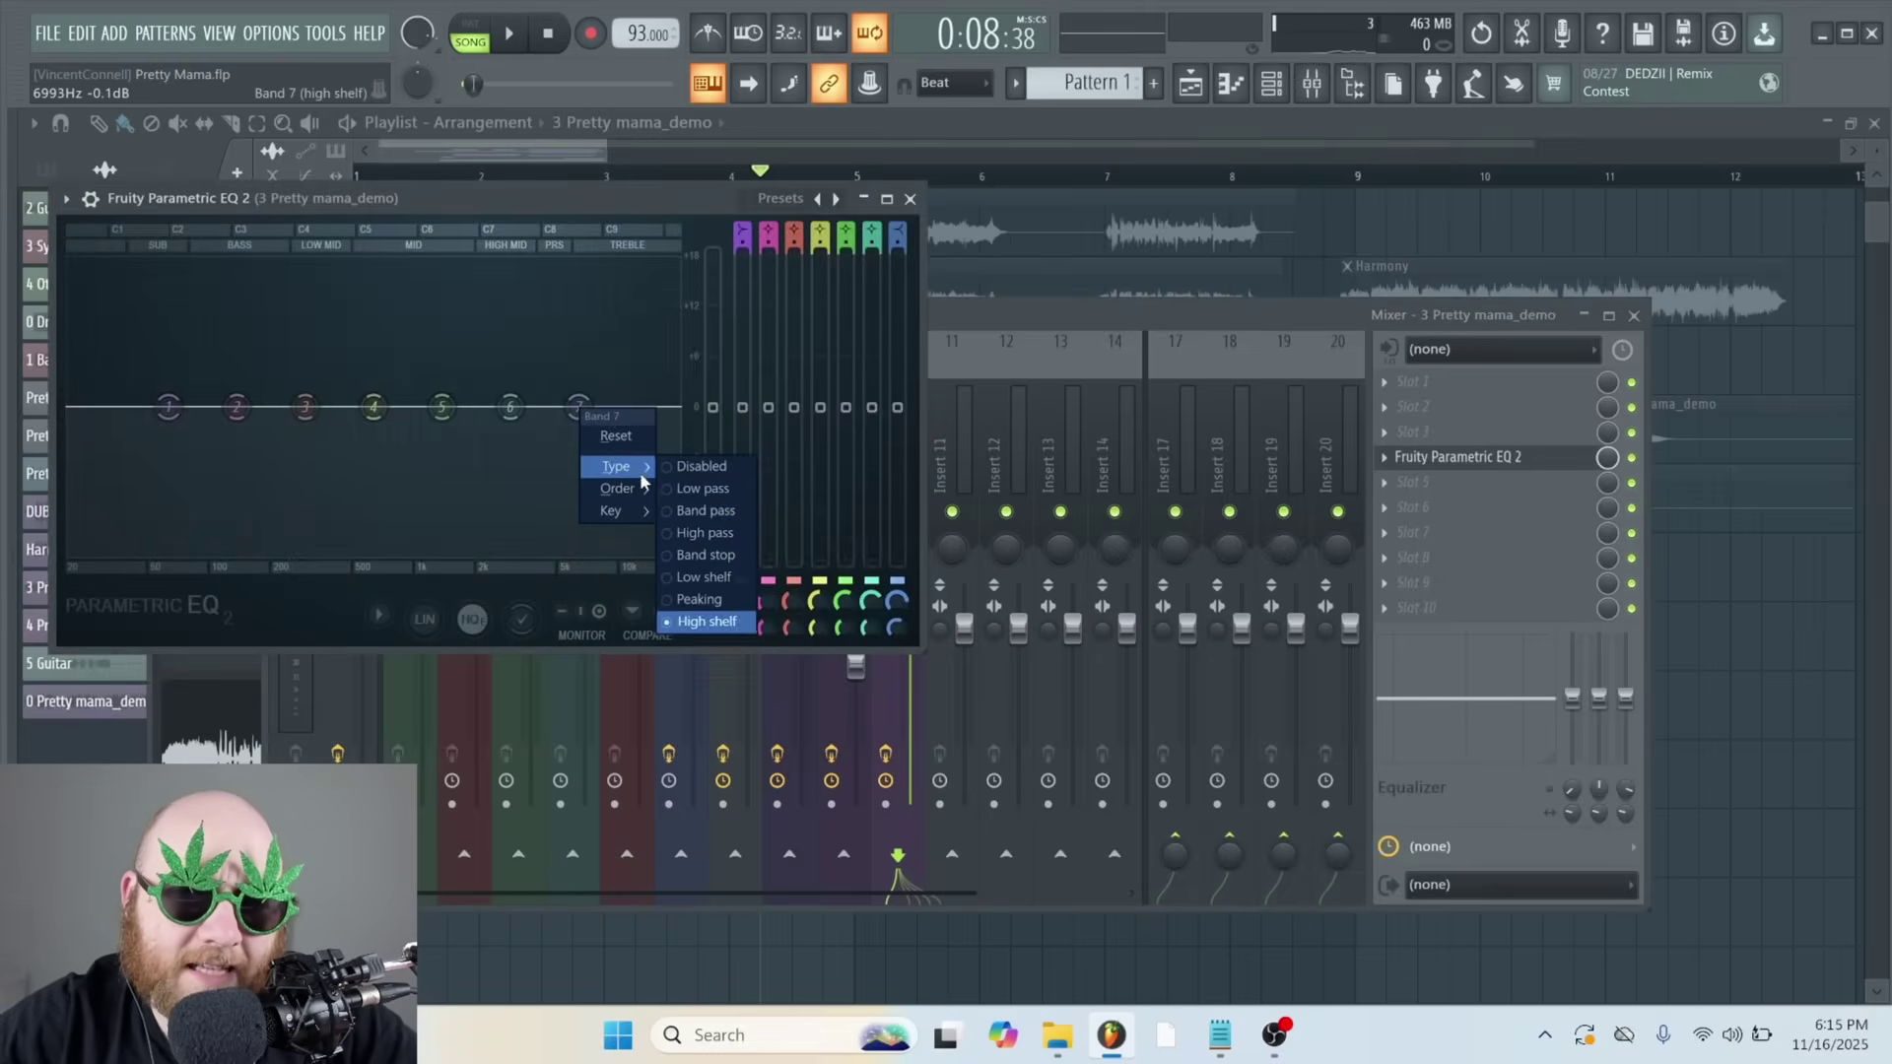
{"action": "left_click", "coordinate": [515, 429]}
{"action": "key", "text": "space"}
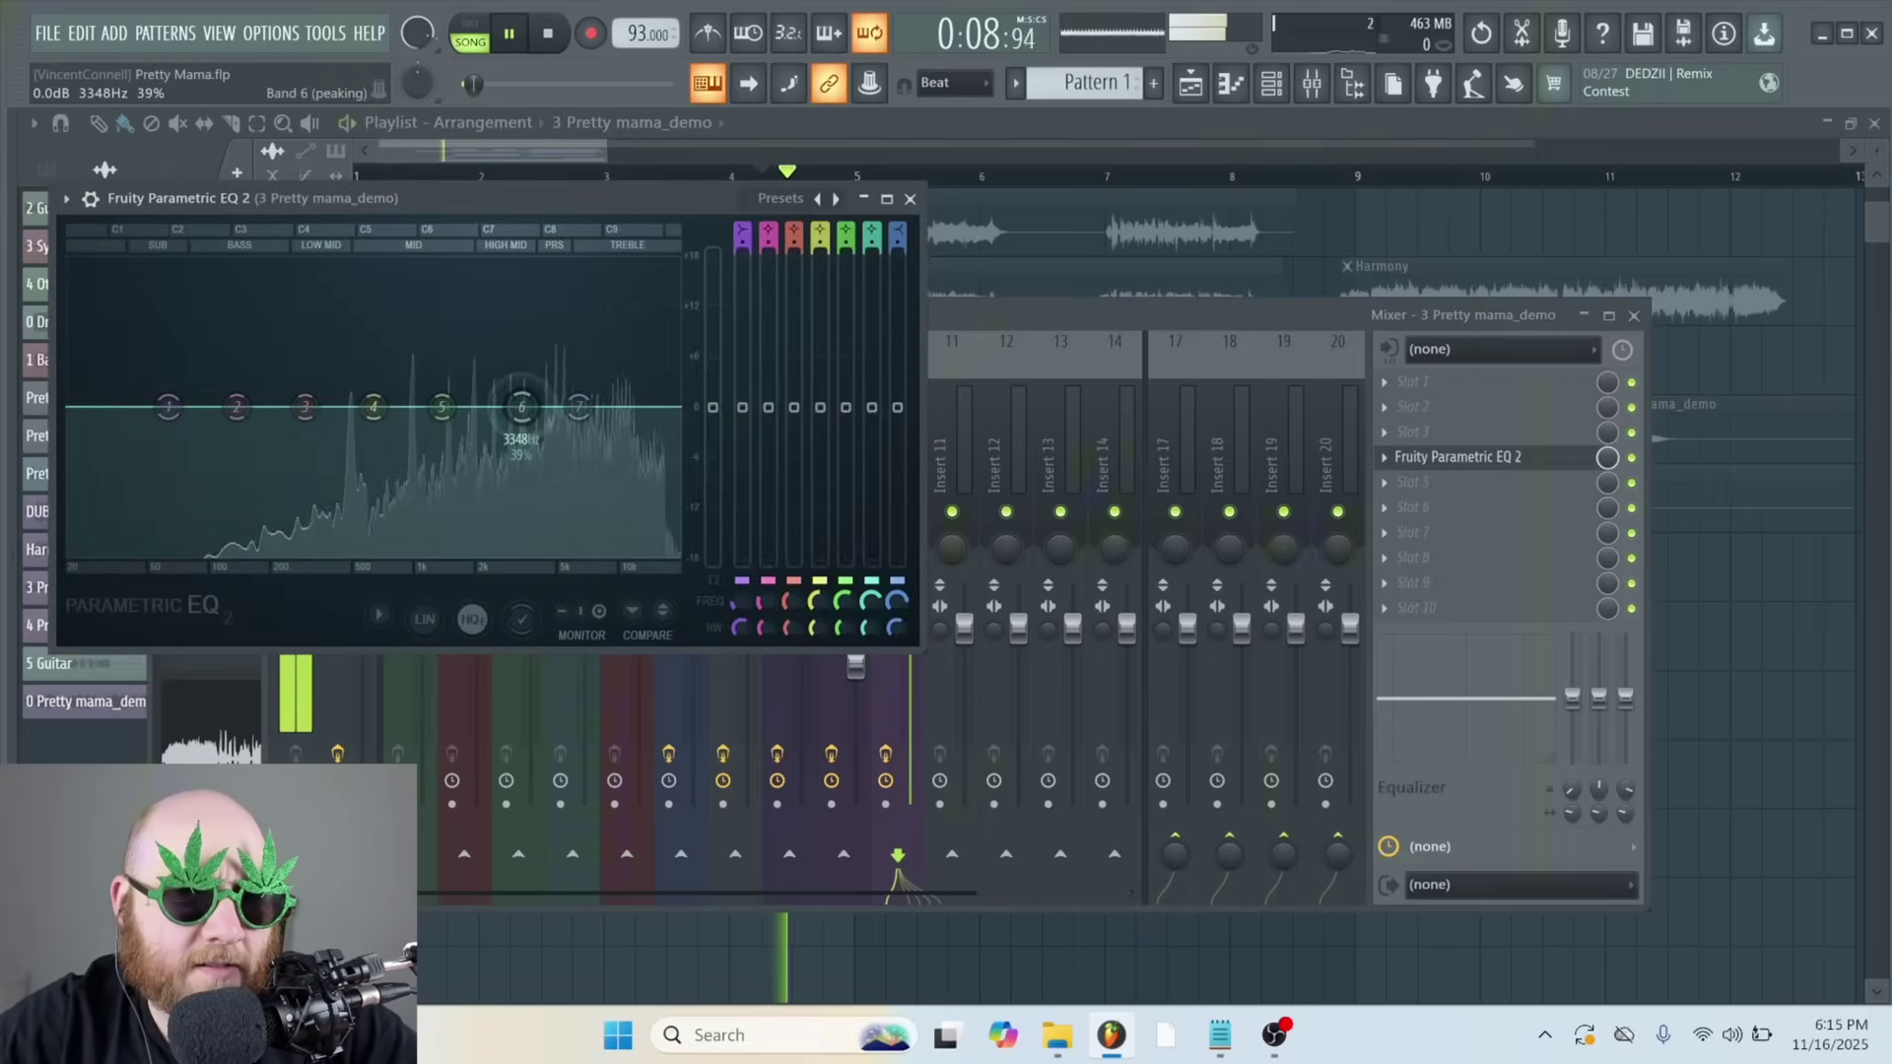
{"action": "left_click_drag", "start_coordinate": [522, 407], "coordinate": [584, 399]}
{"action": "key", "text": "space"}
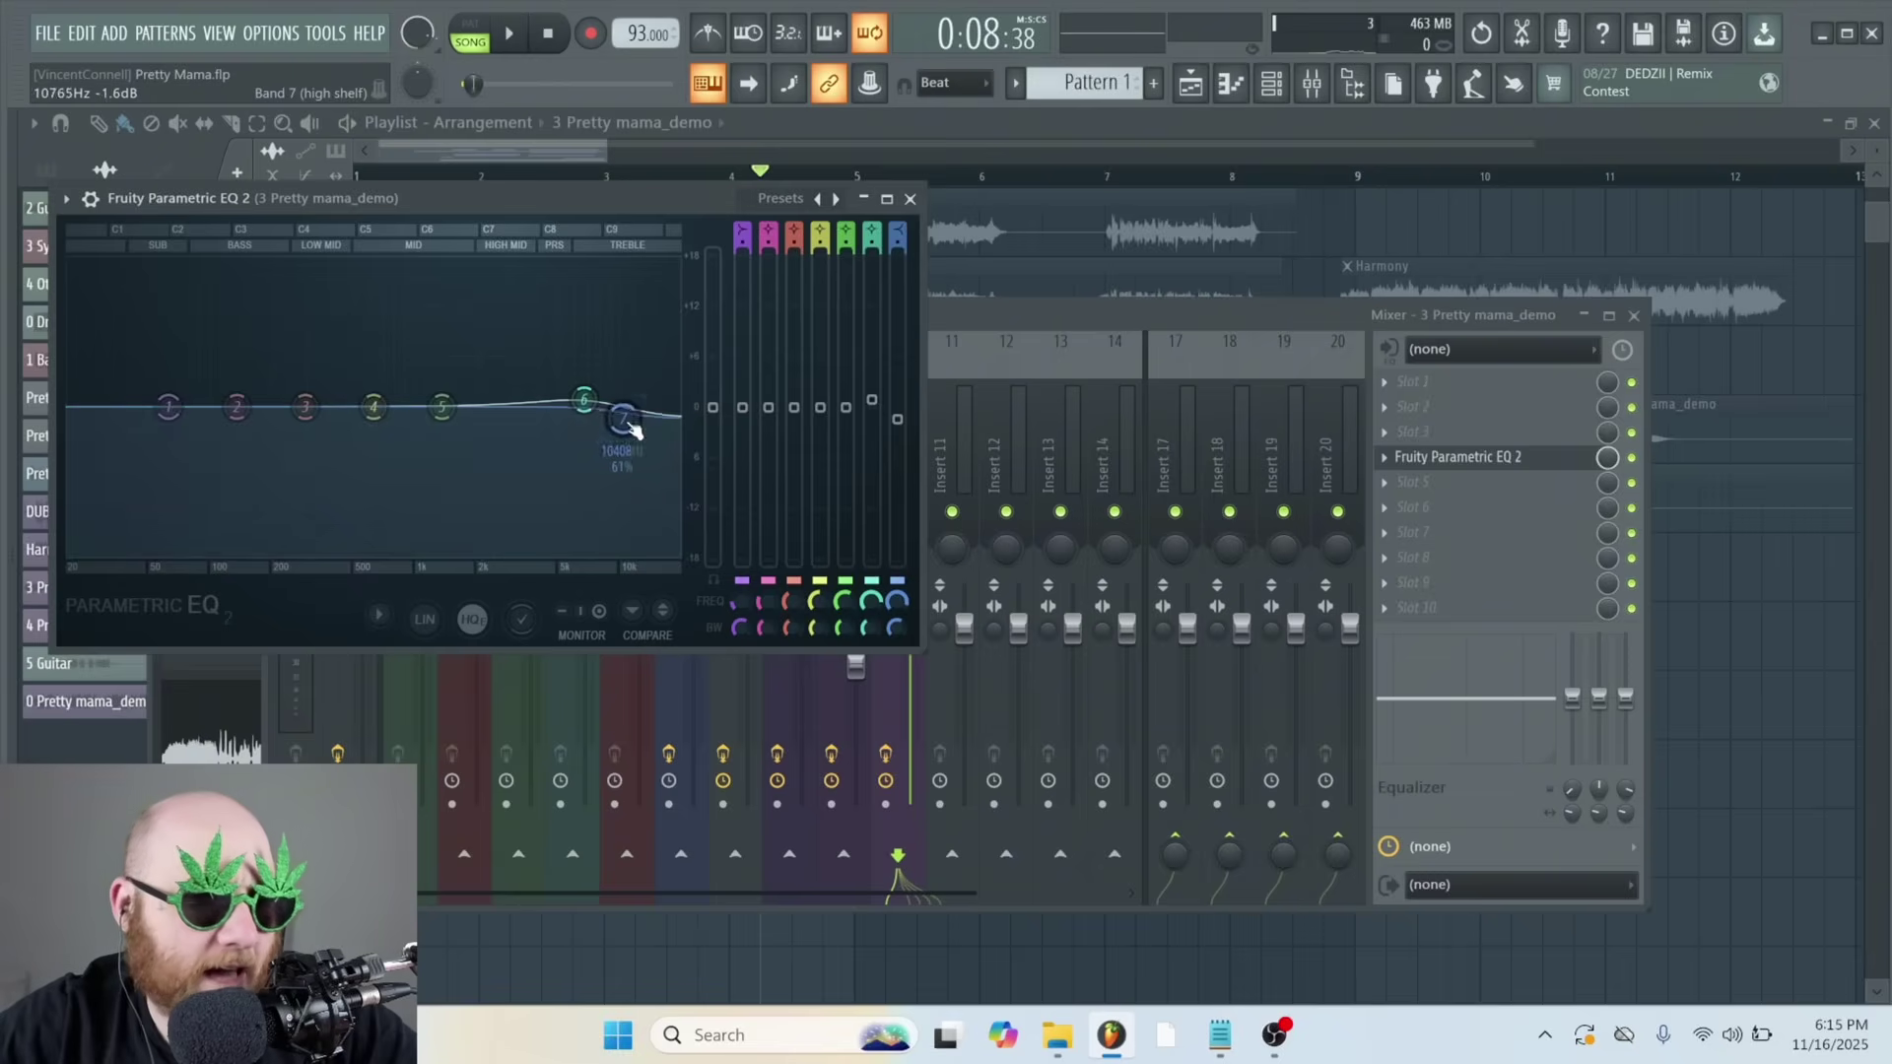
{"action": "left_click", "coordinate": [747, 501]}
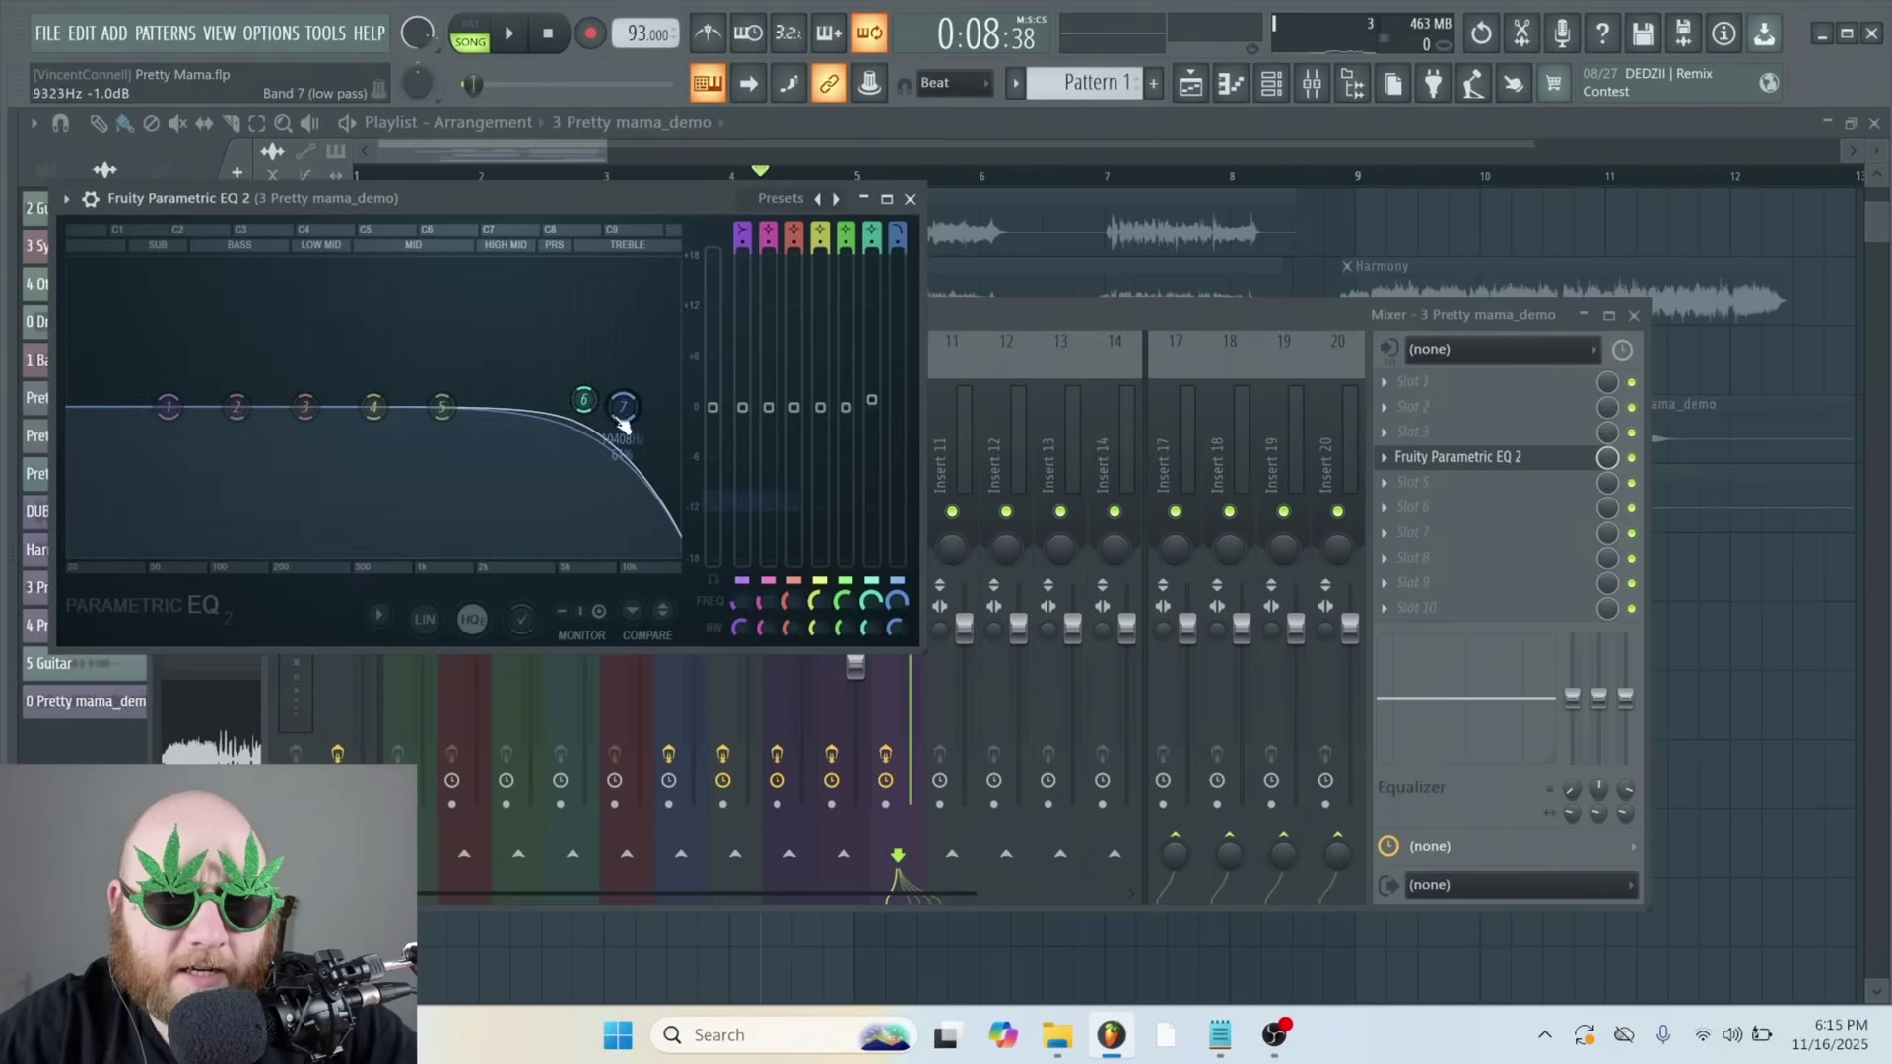
Unsolo Track 12 so all layers sound, and play the 3 Pretty mama_demo clip in the mix
{"action": "left_click", "coordinate": [540, 146]}
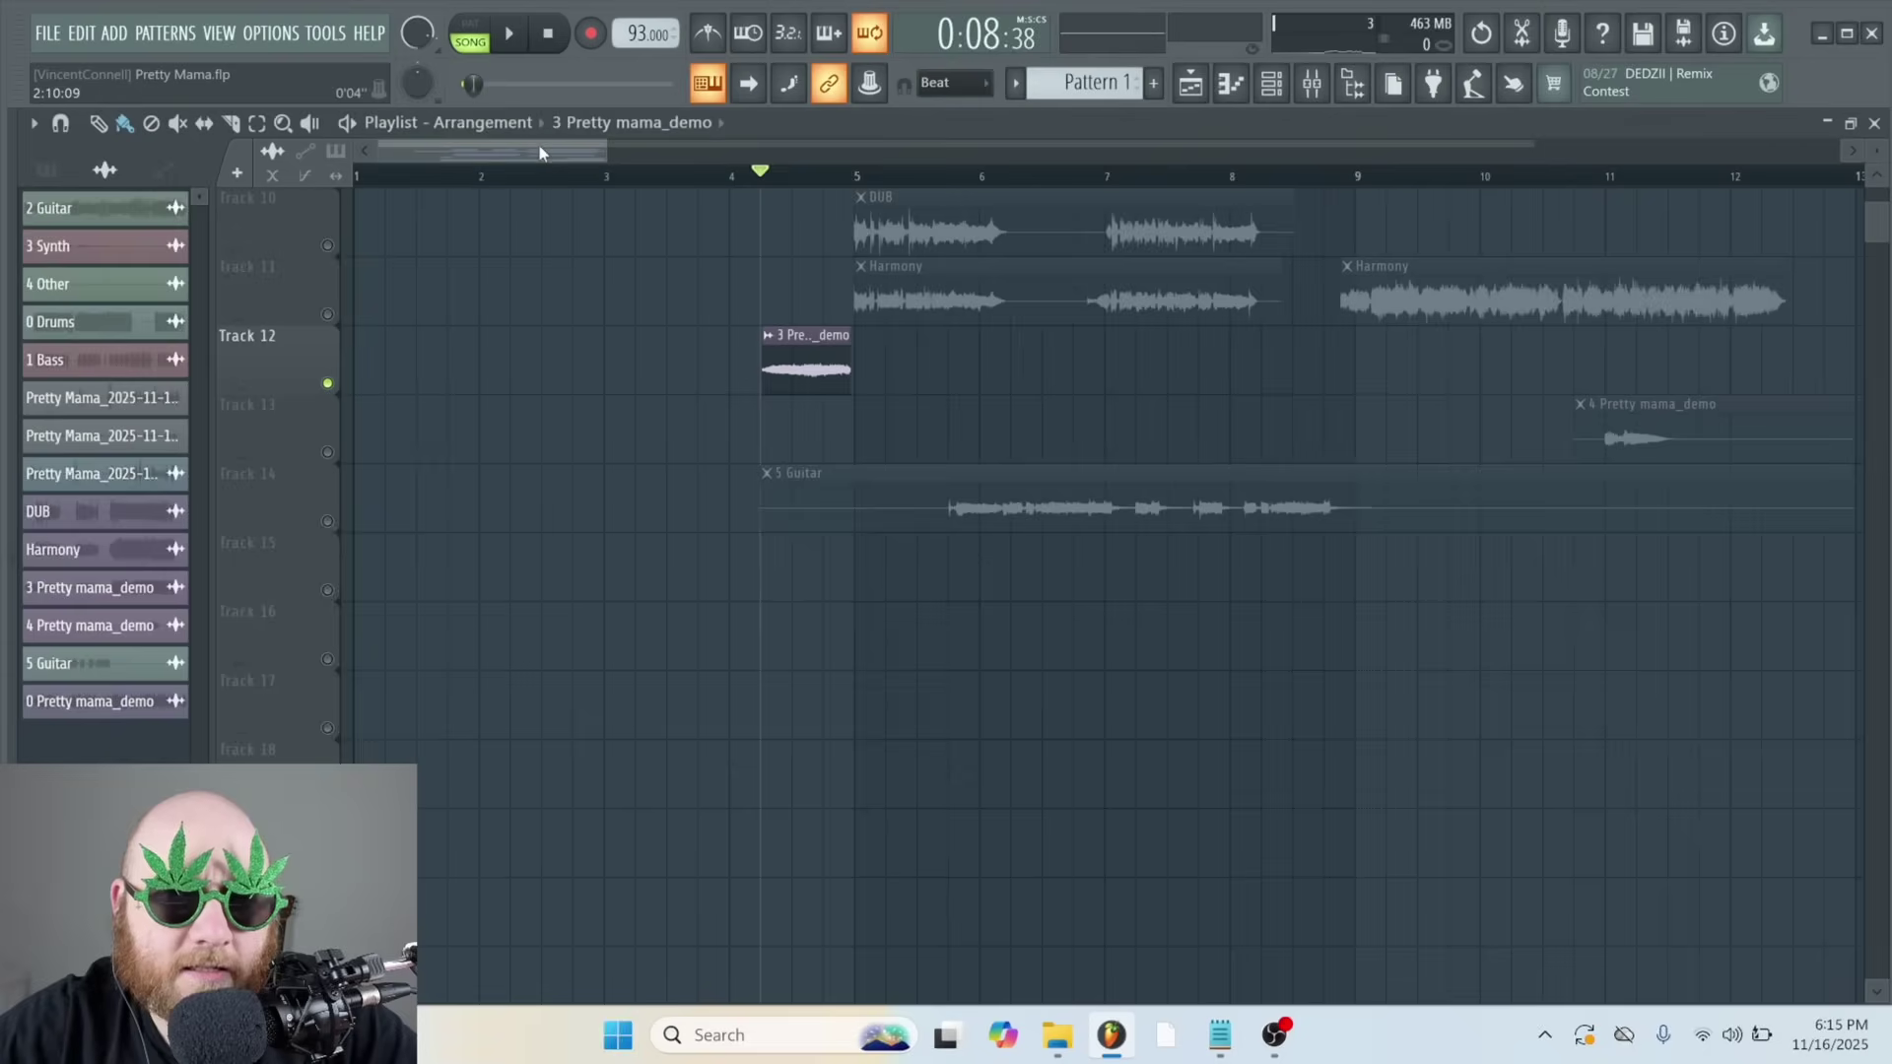
{"action": "right_click", "coordinate": [326, 317]}
{"action": "right_click", "coordinate": [327, 317]}
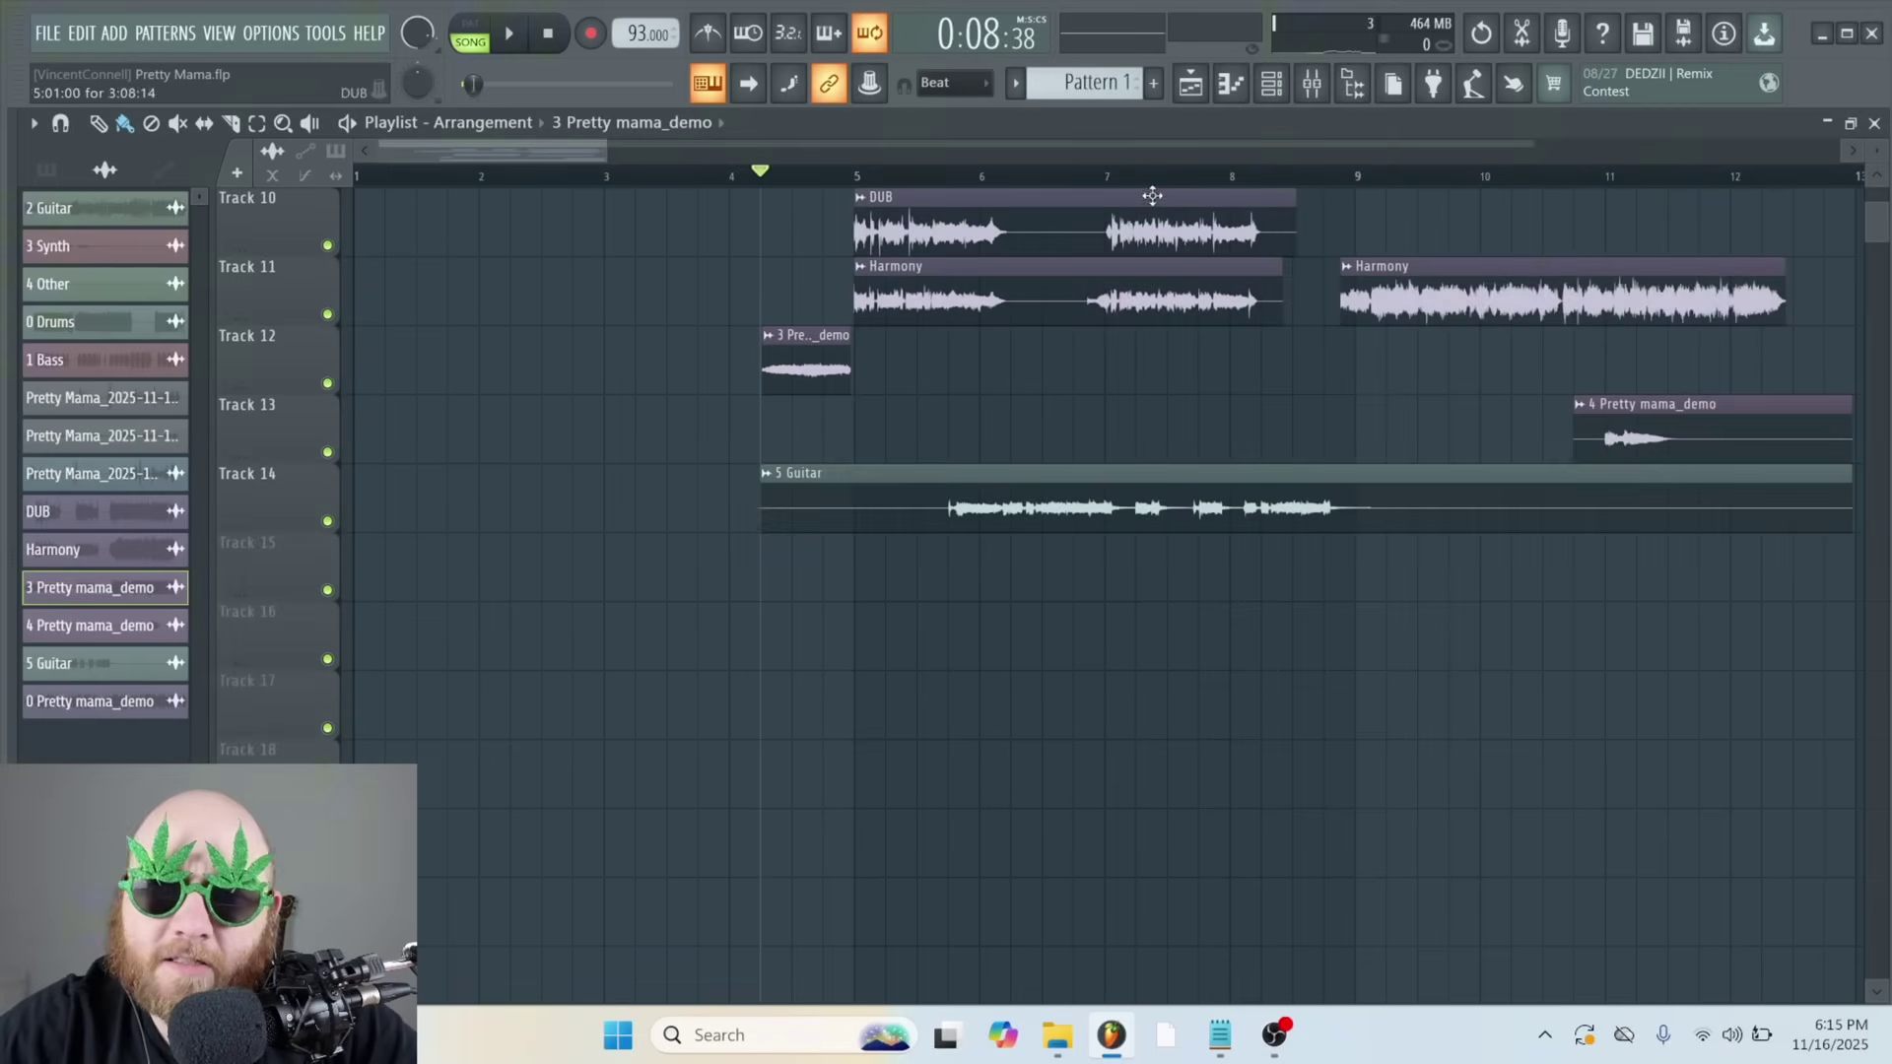
{"action": "key", "text": "space"}
Add Fruity Reeverb 2 in slot 5 of the 3 Pretty mama_demo mixer track
{"action": "key", "text": "F9"}
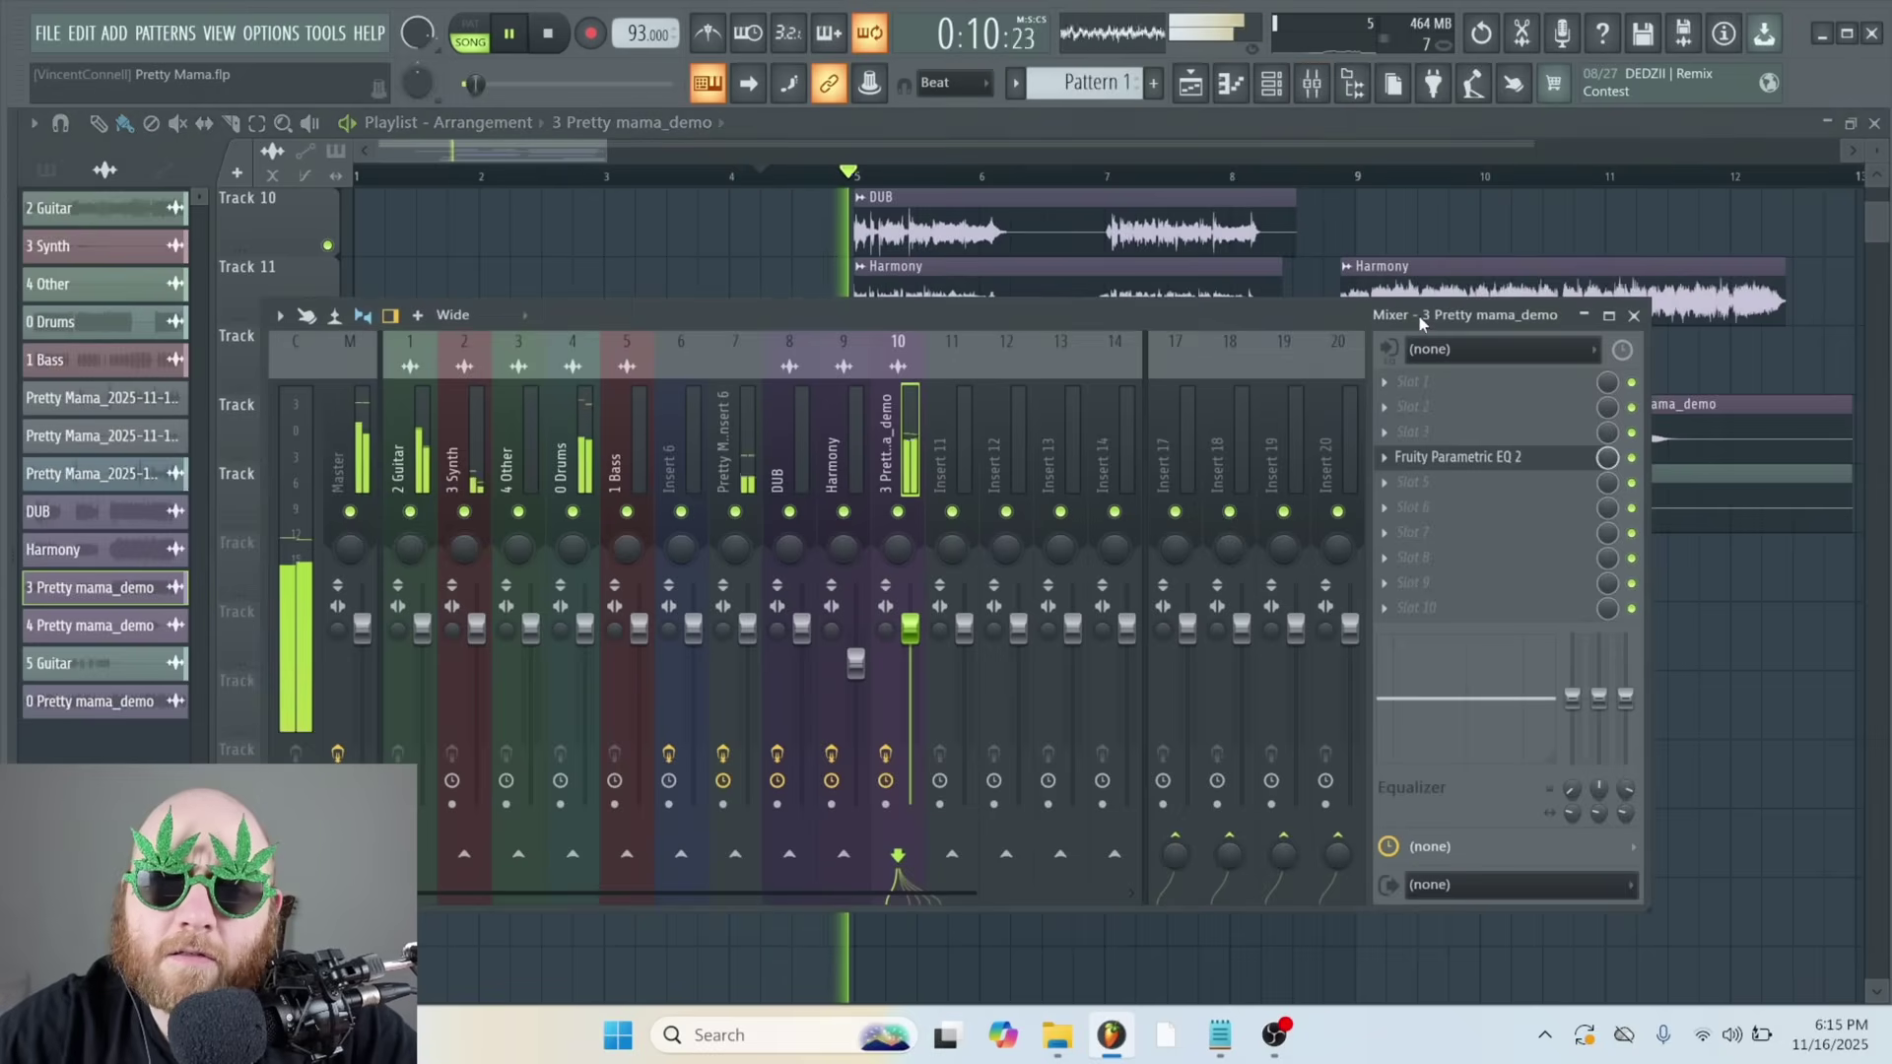
{"action": "left_click", "coordinate": [1384, 457]}
{"action": "mouse_move", "coordinate": [880, 229]}
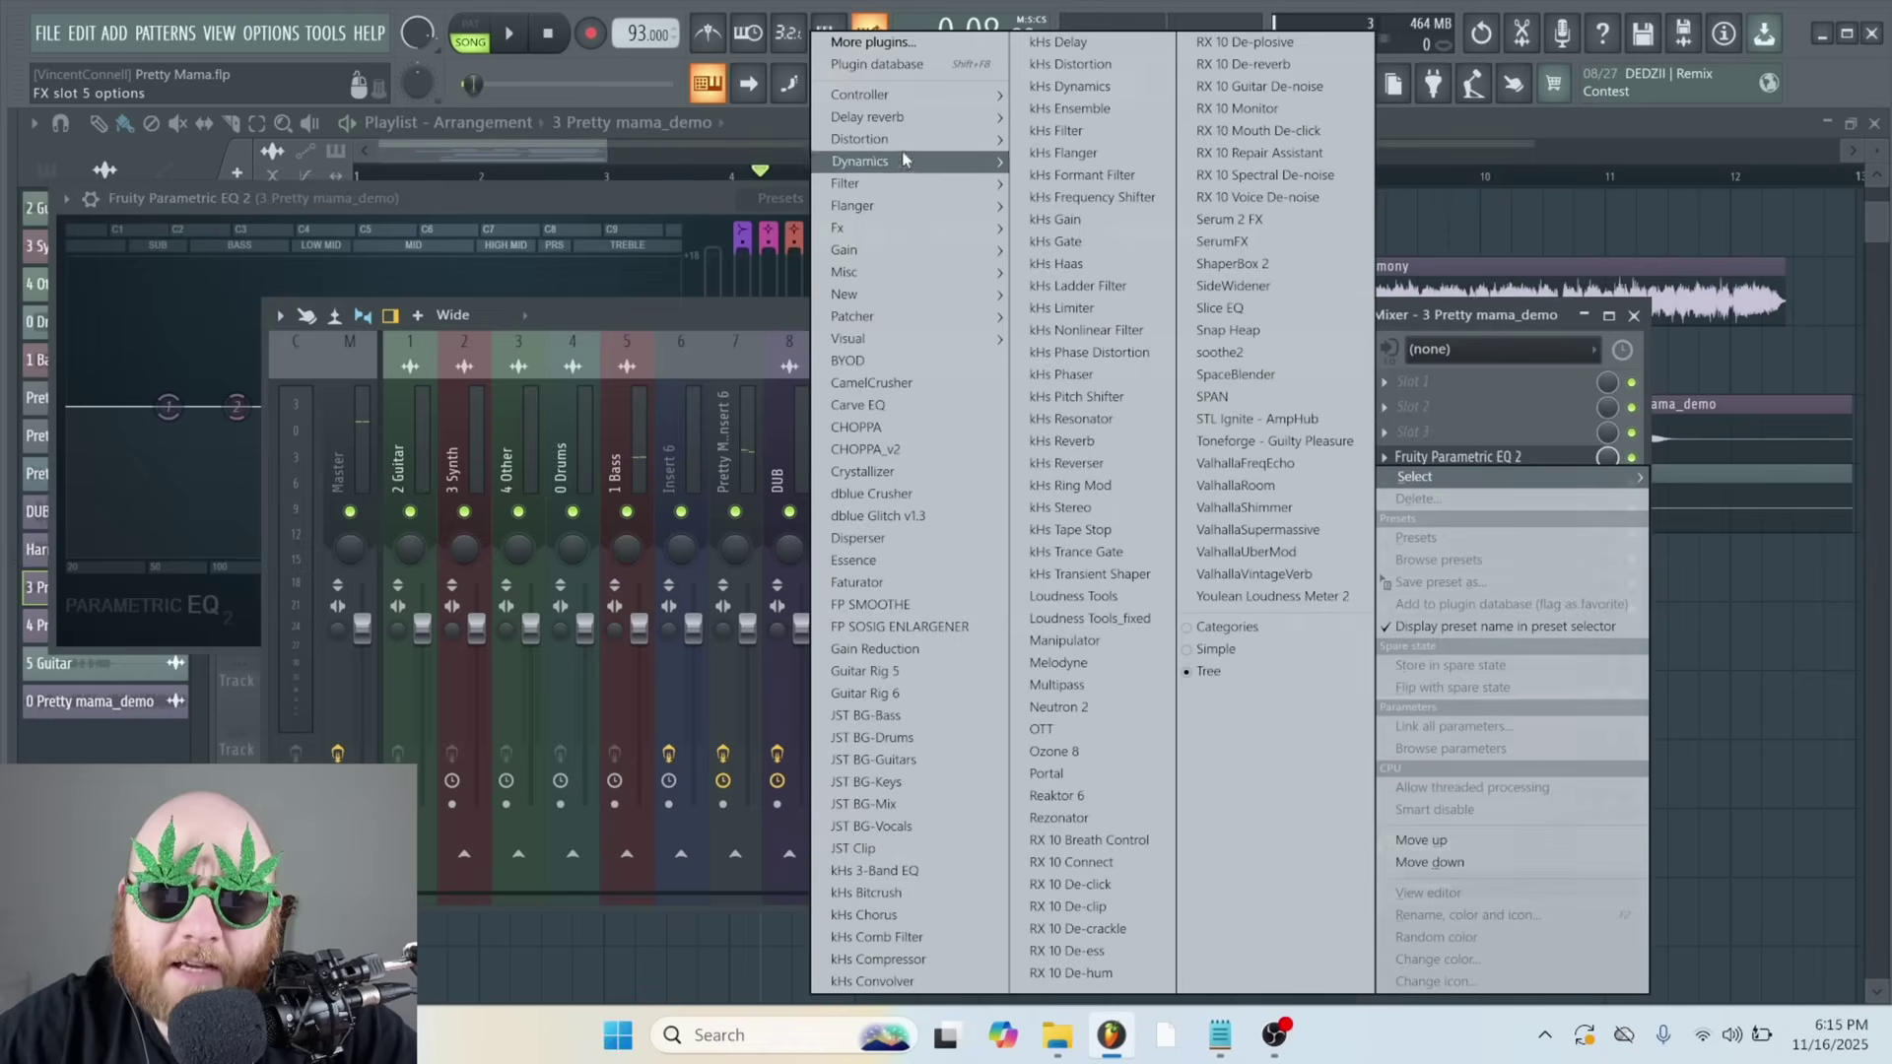
{"action": "mouse_move", "coordinate": [892, 116]}
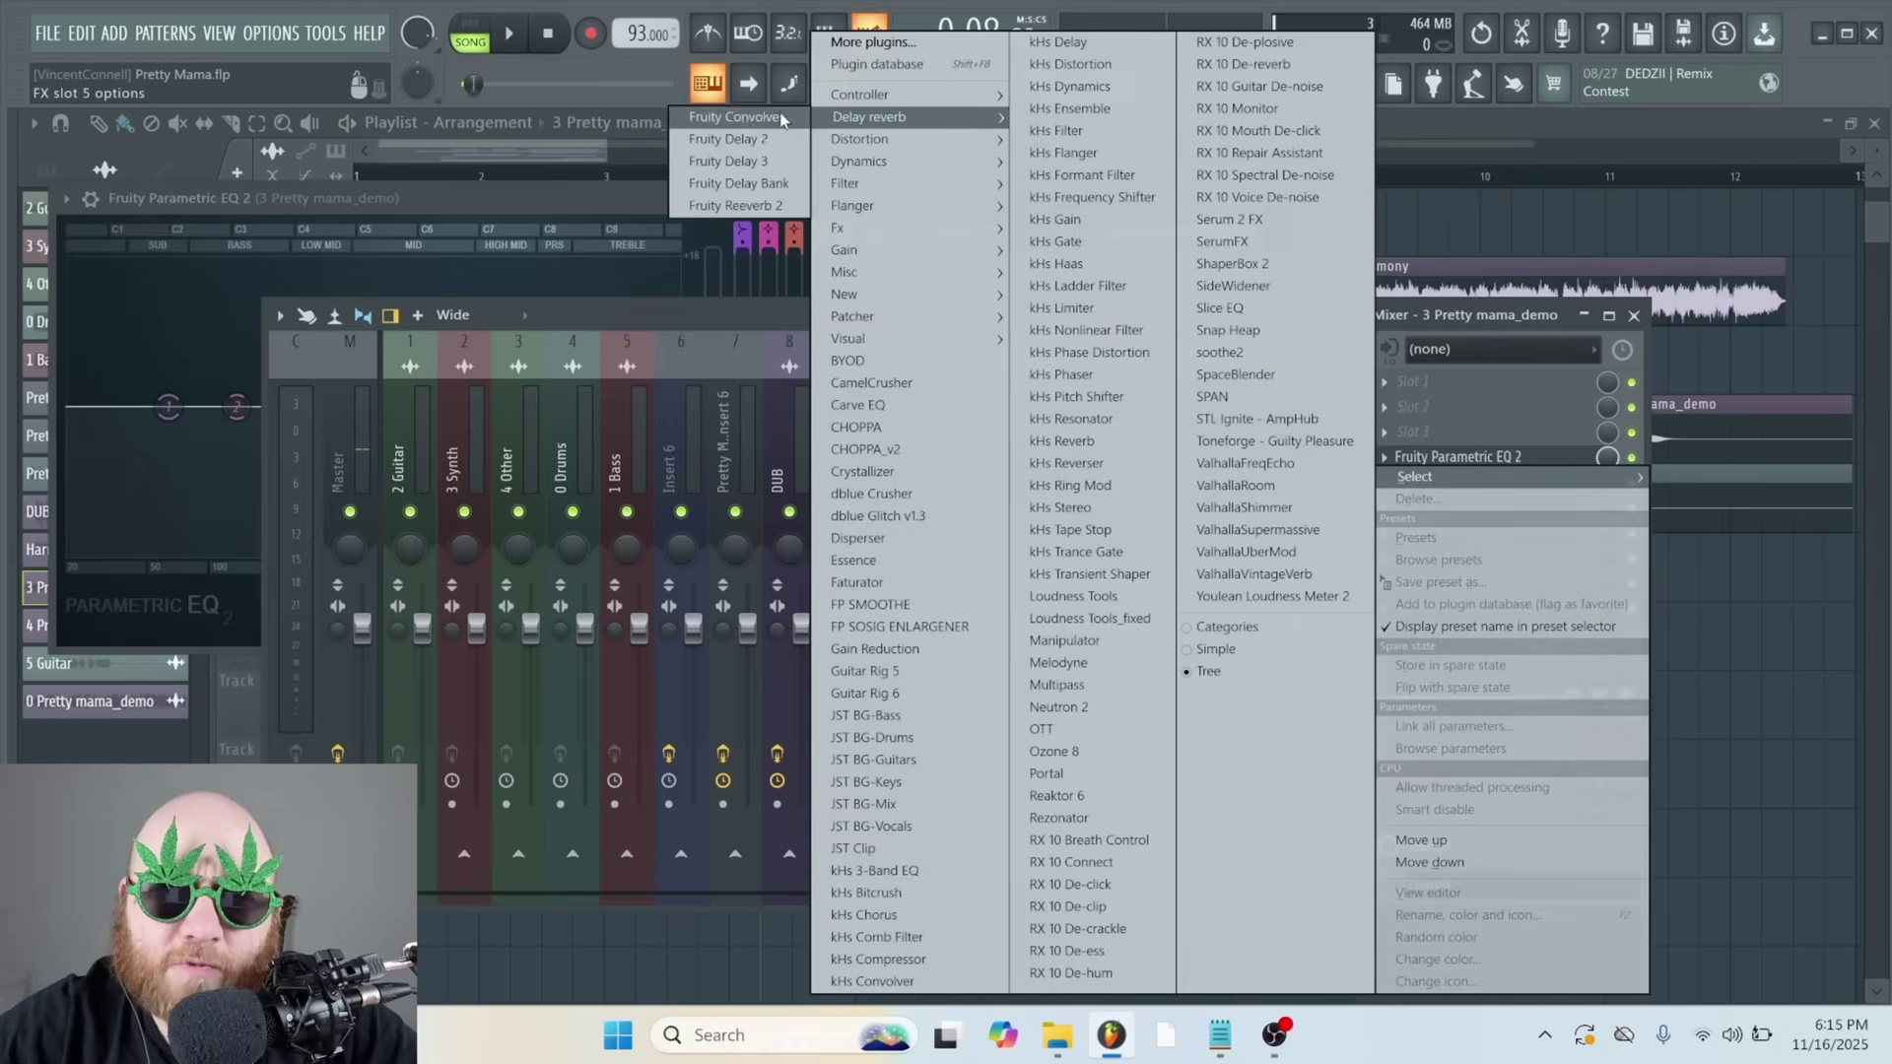
{"action": "left_click", "coordinate": [767, 205]}
During playback, raise the reverb's wet level slightly, increase its room size and adjust its stereo separation
{"action": "key", "text": "space"}
{"action": "left_click_drag", "start_coordinate": [717, 312], "coordinate": [716, 302]}
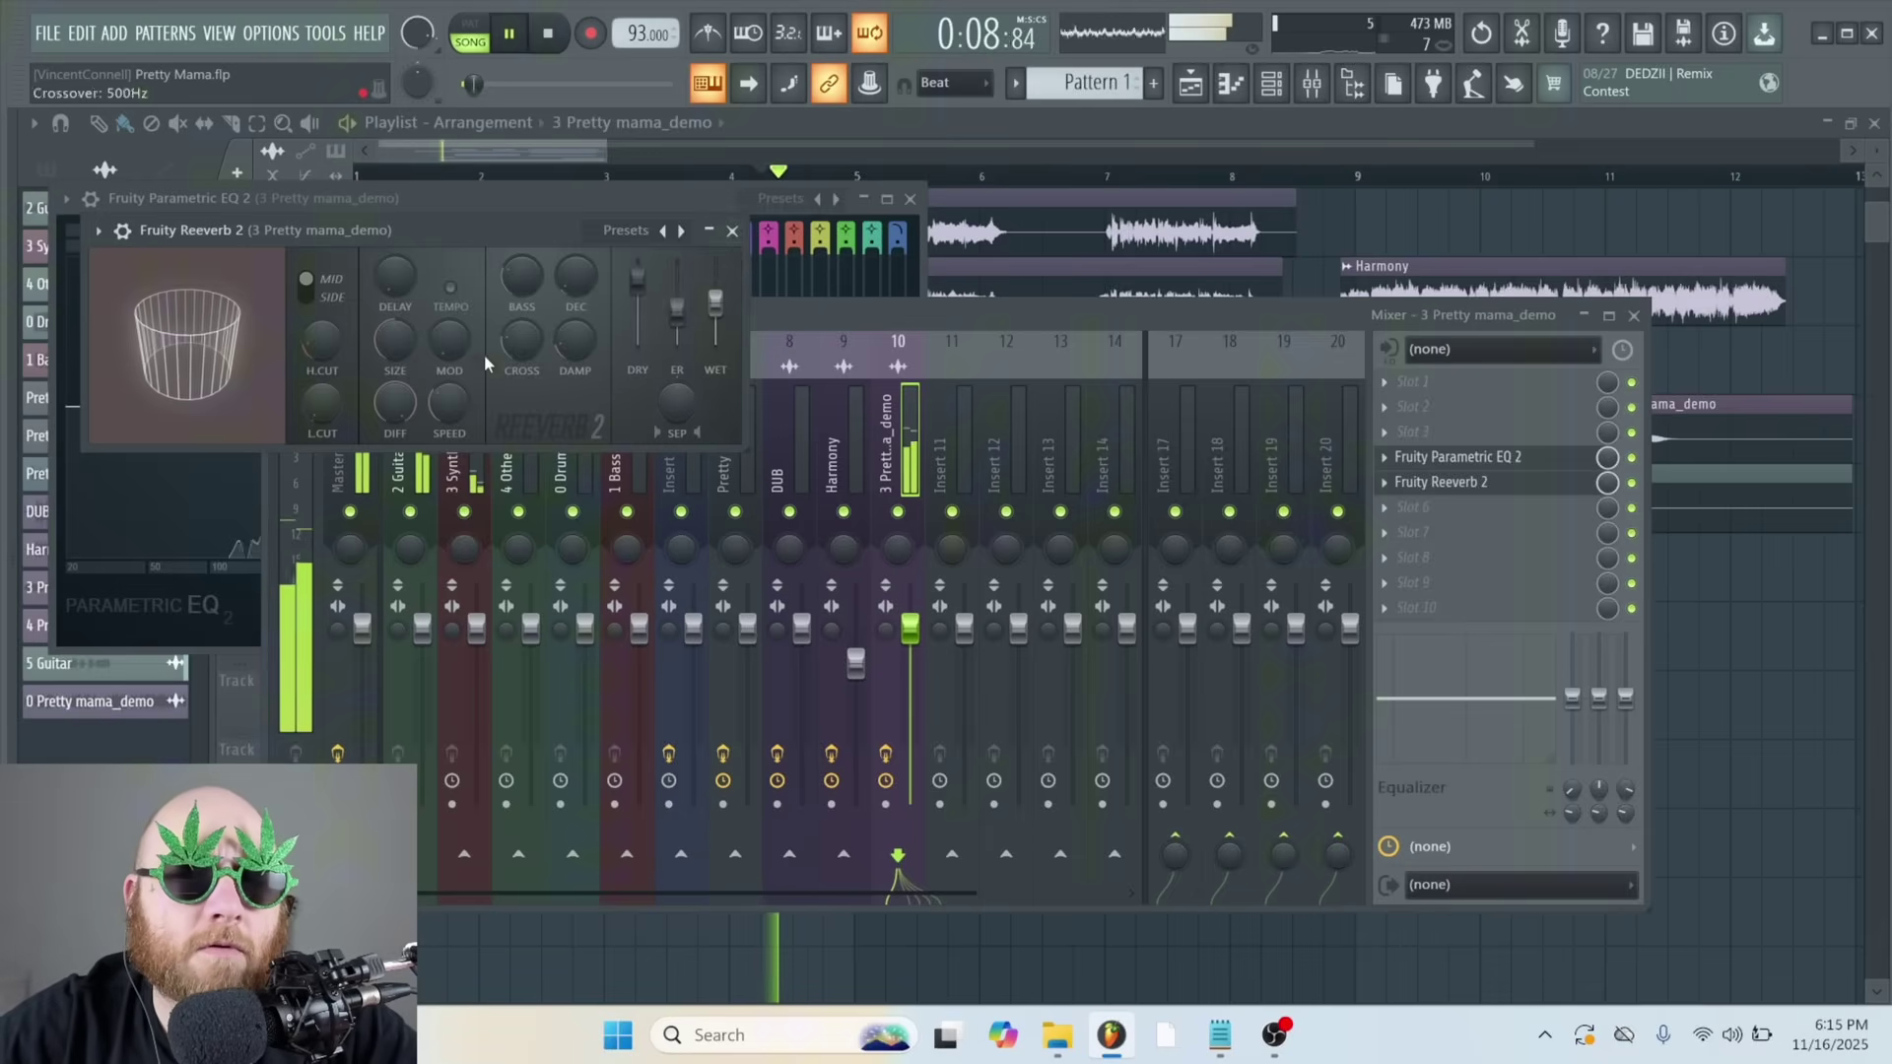
{"action": "left_click_drag", "start_coordinate": [395, 340], "coordinate": [395, 313]}
{"action": "left_click_drag", "start_coordinate": [672, 406], "coordinate": [672, 440]}
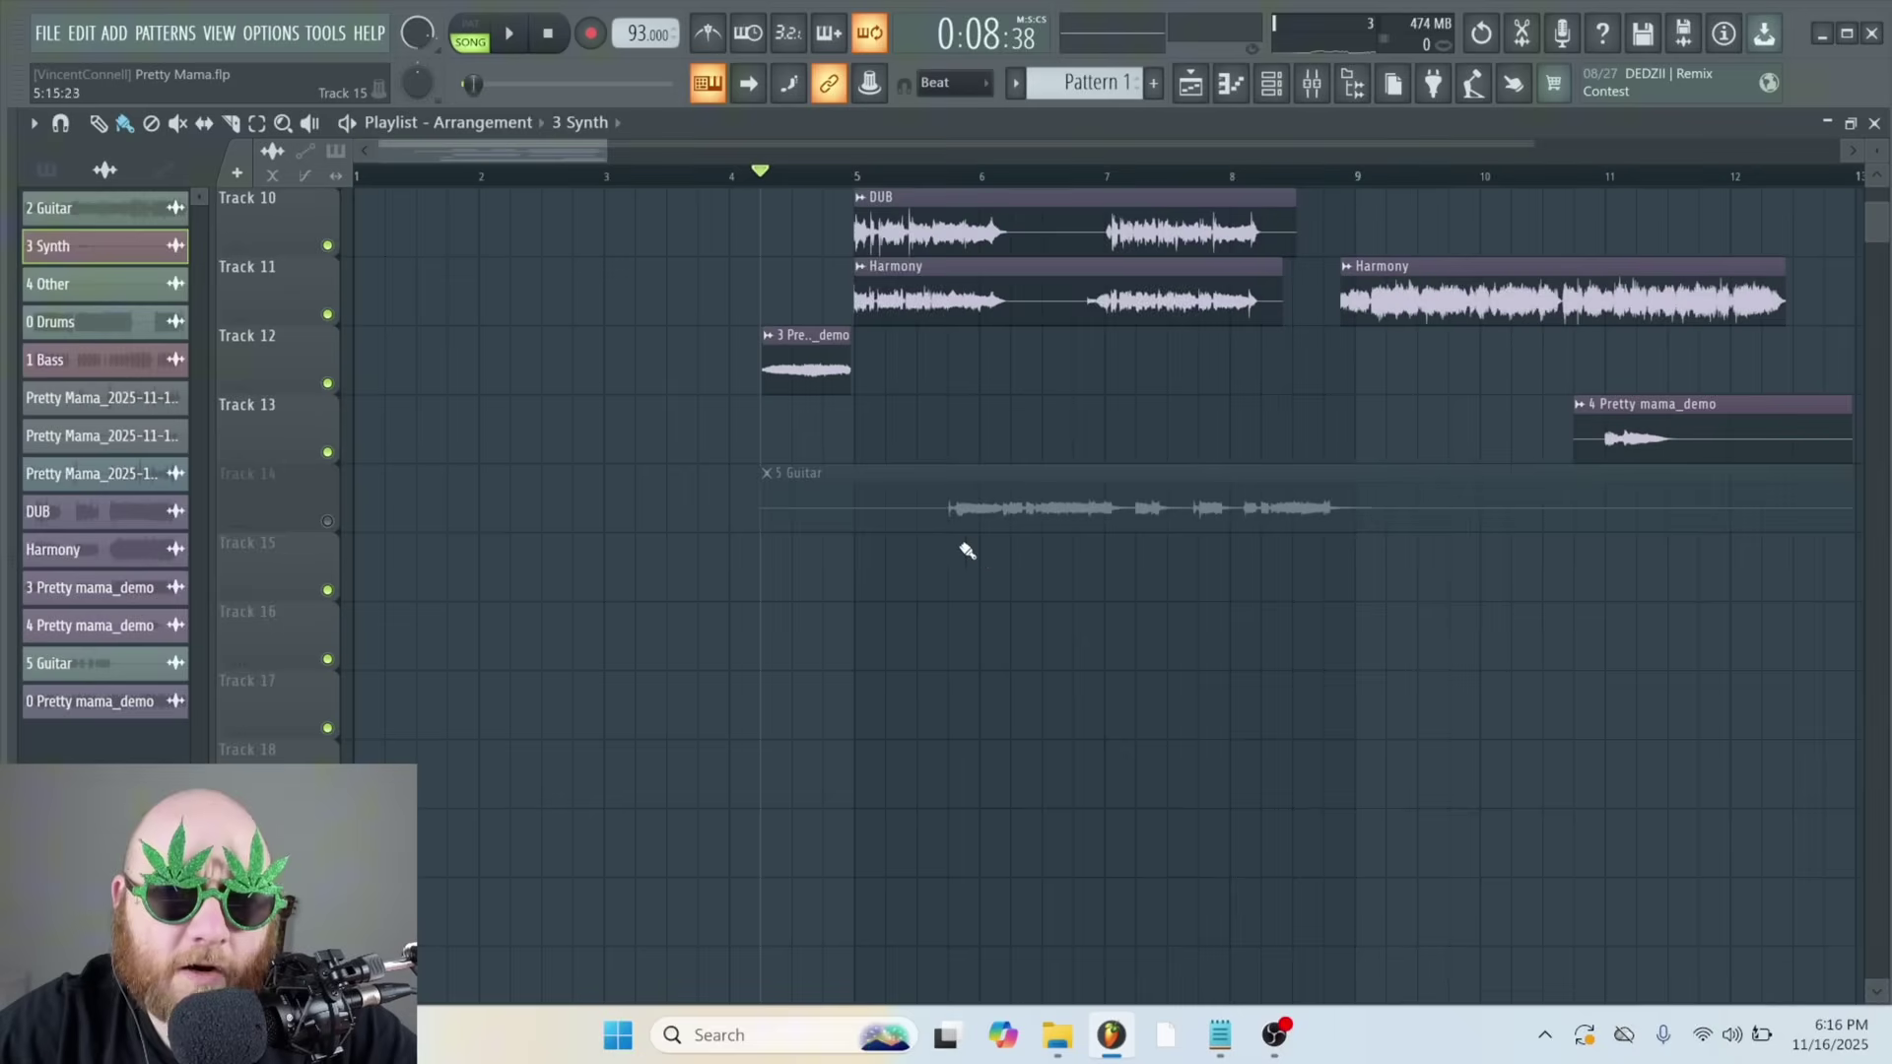
Solo Track 14 and listen to the 5 Guitar clip
{"action": "right_click", "coordinate": [327, 522]}
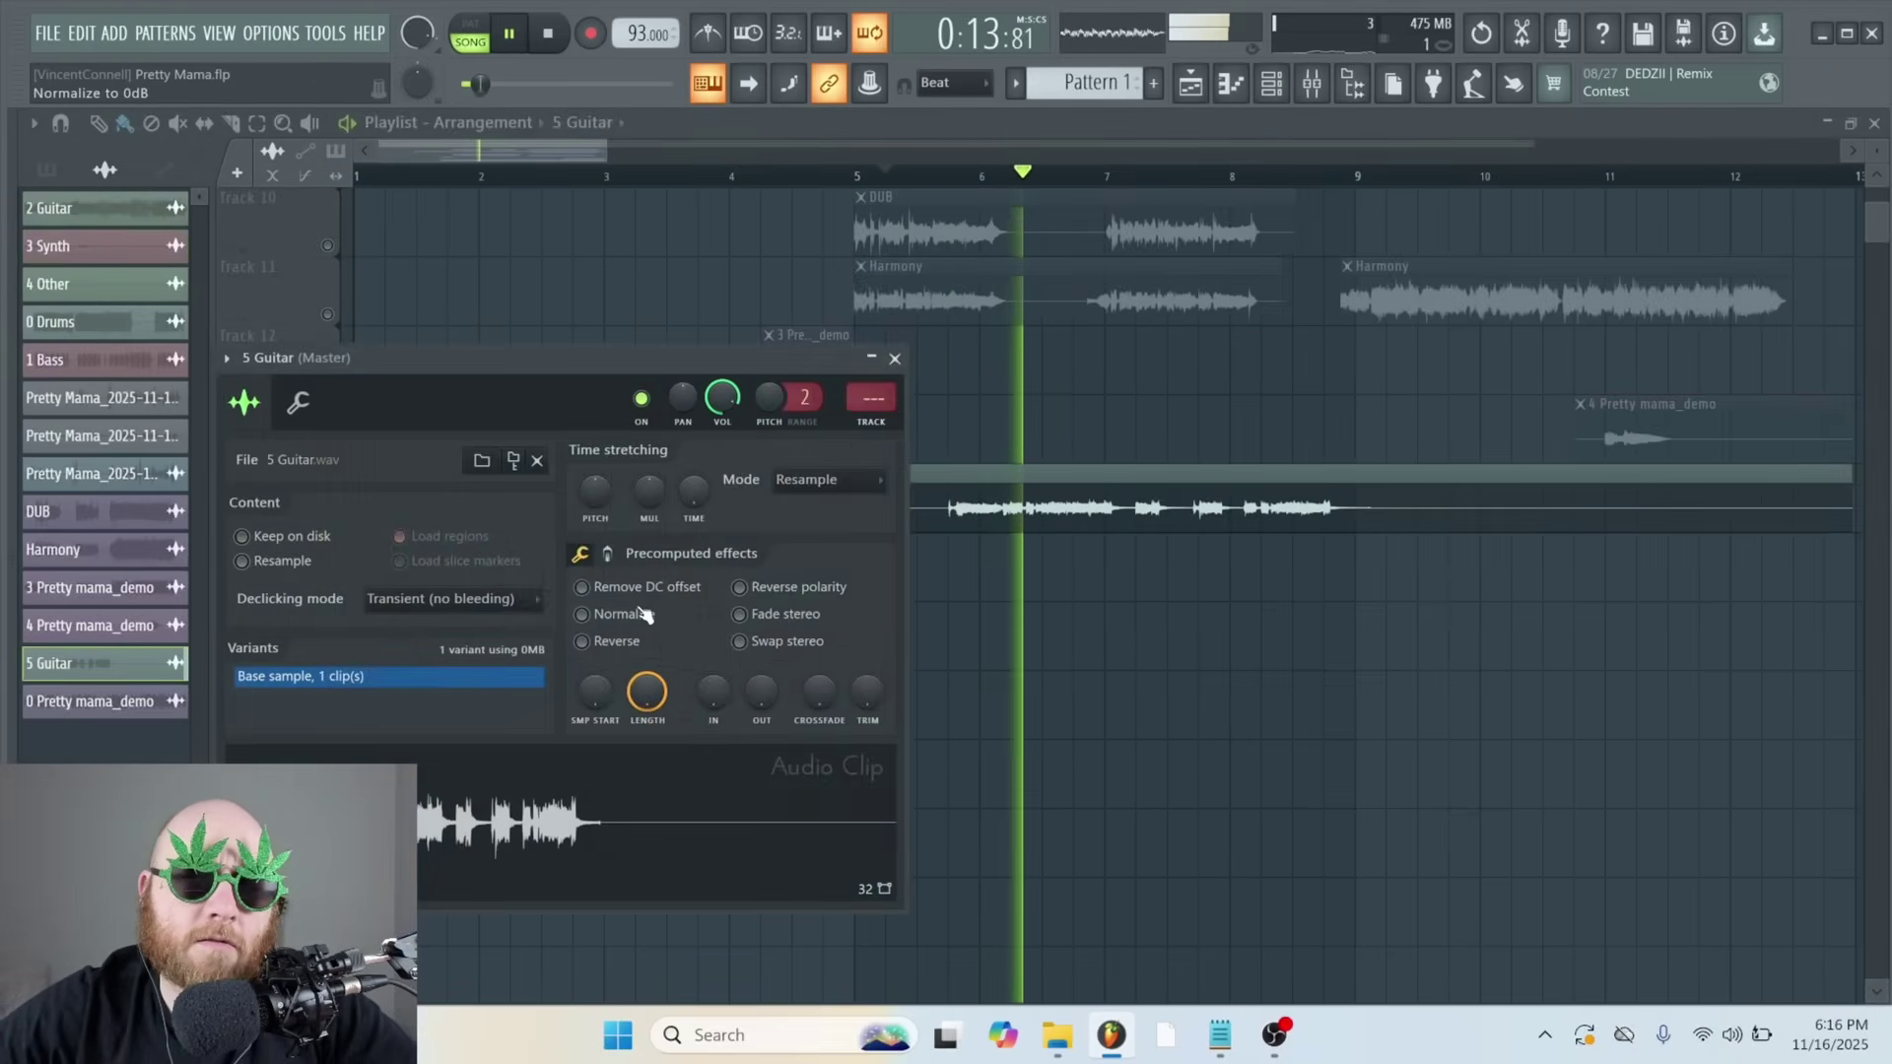
{"action": "left_click", "coordinate": [1161, 485]}
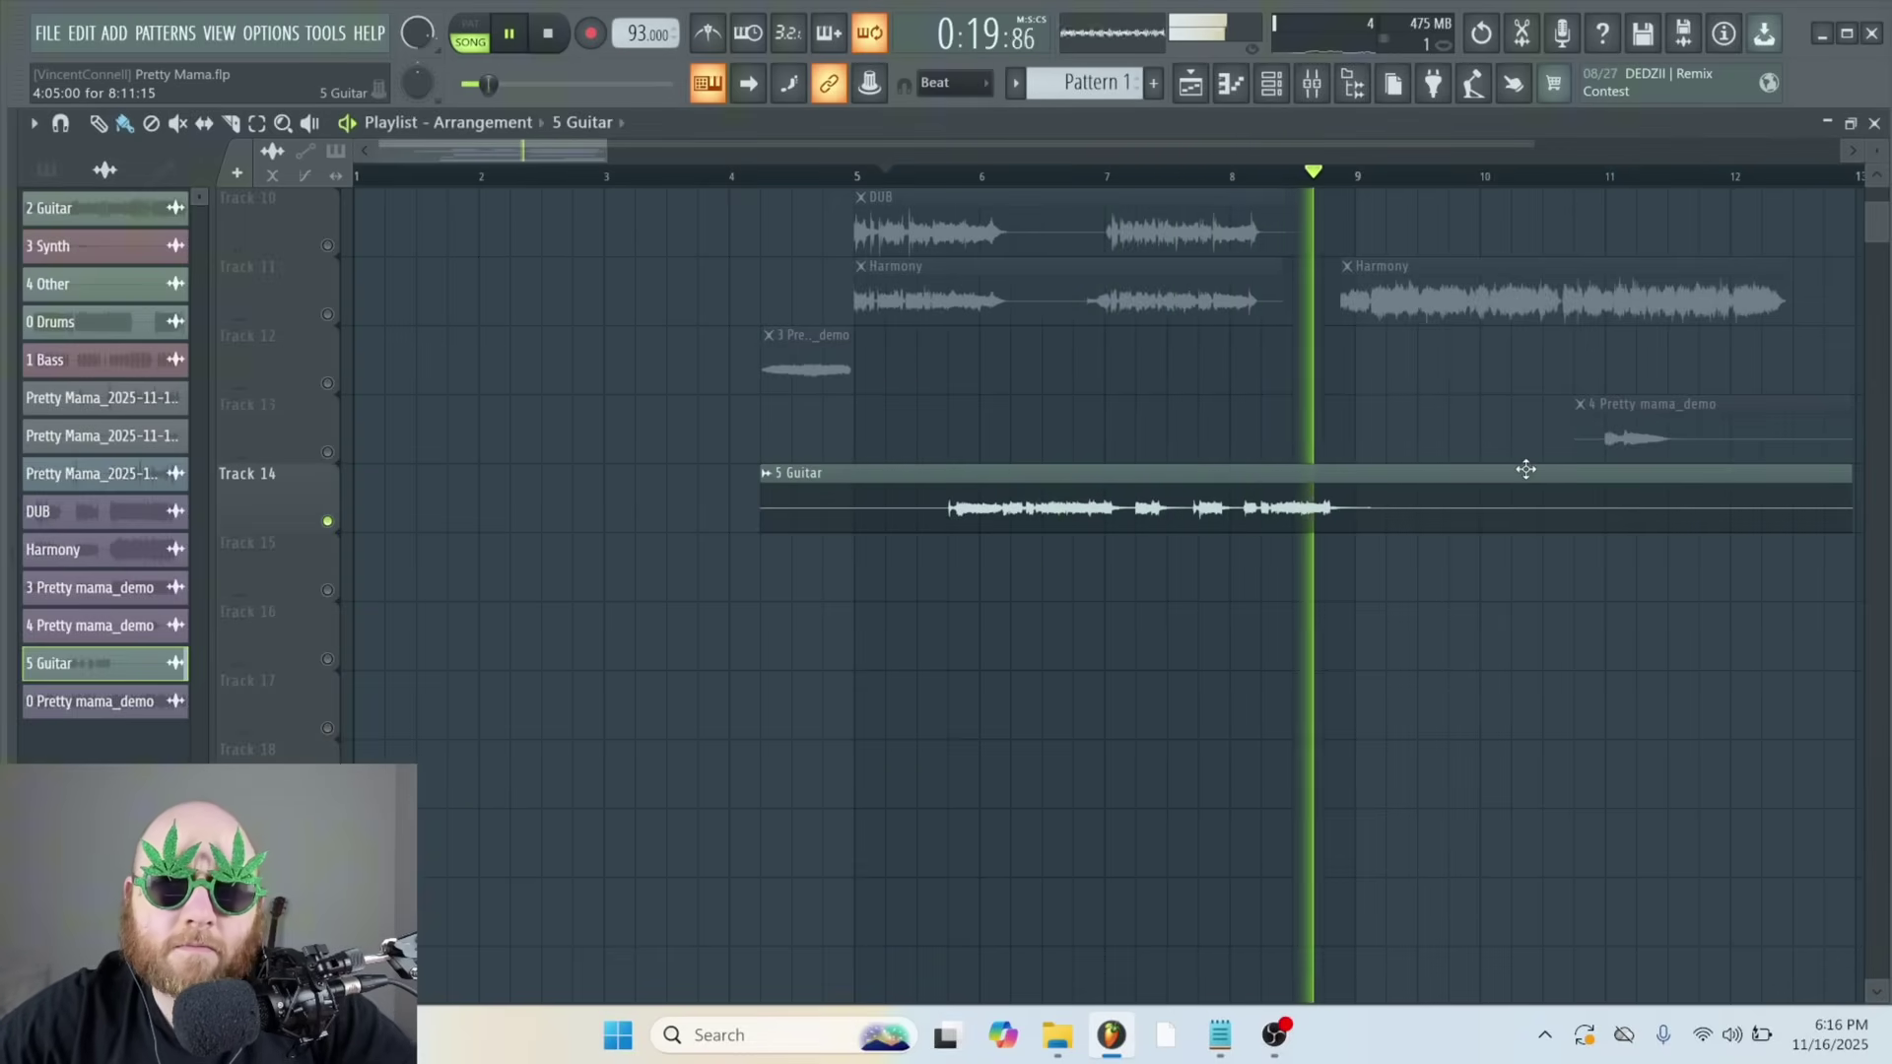
{"action": "key", "text": "space"}
Unsolo the guitar, set the snap to 1/4 beat, and slice off the 5 Guitar clip's beginning up to 6:05
{"action": "scroll", "coordinate": [521, 153], "scroll_direction": "up", "scroll_amount": 2}
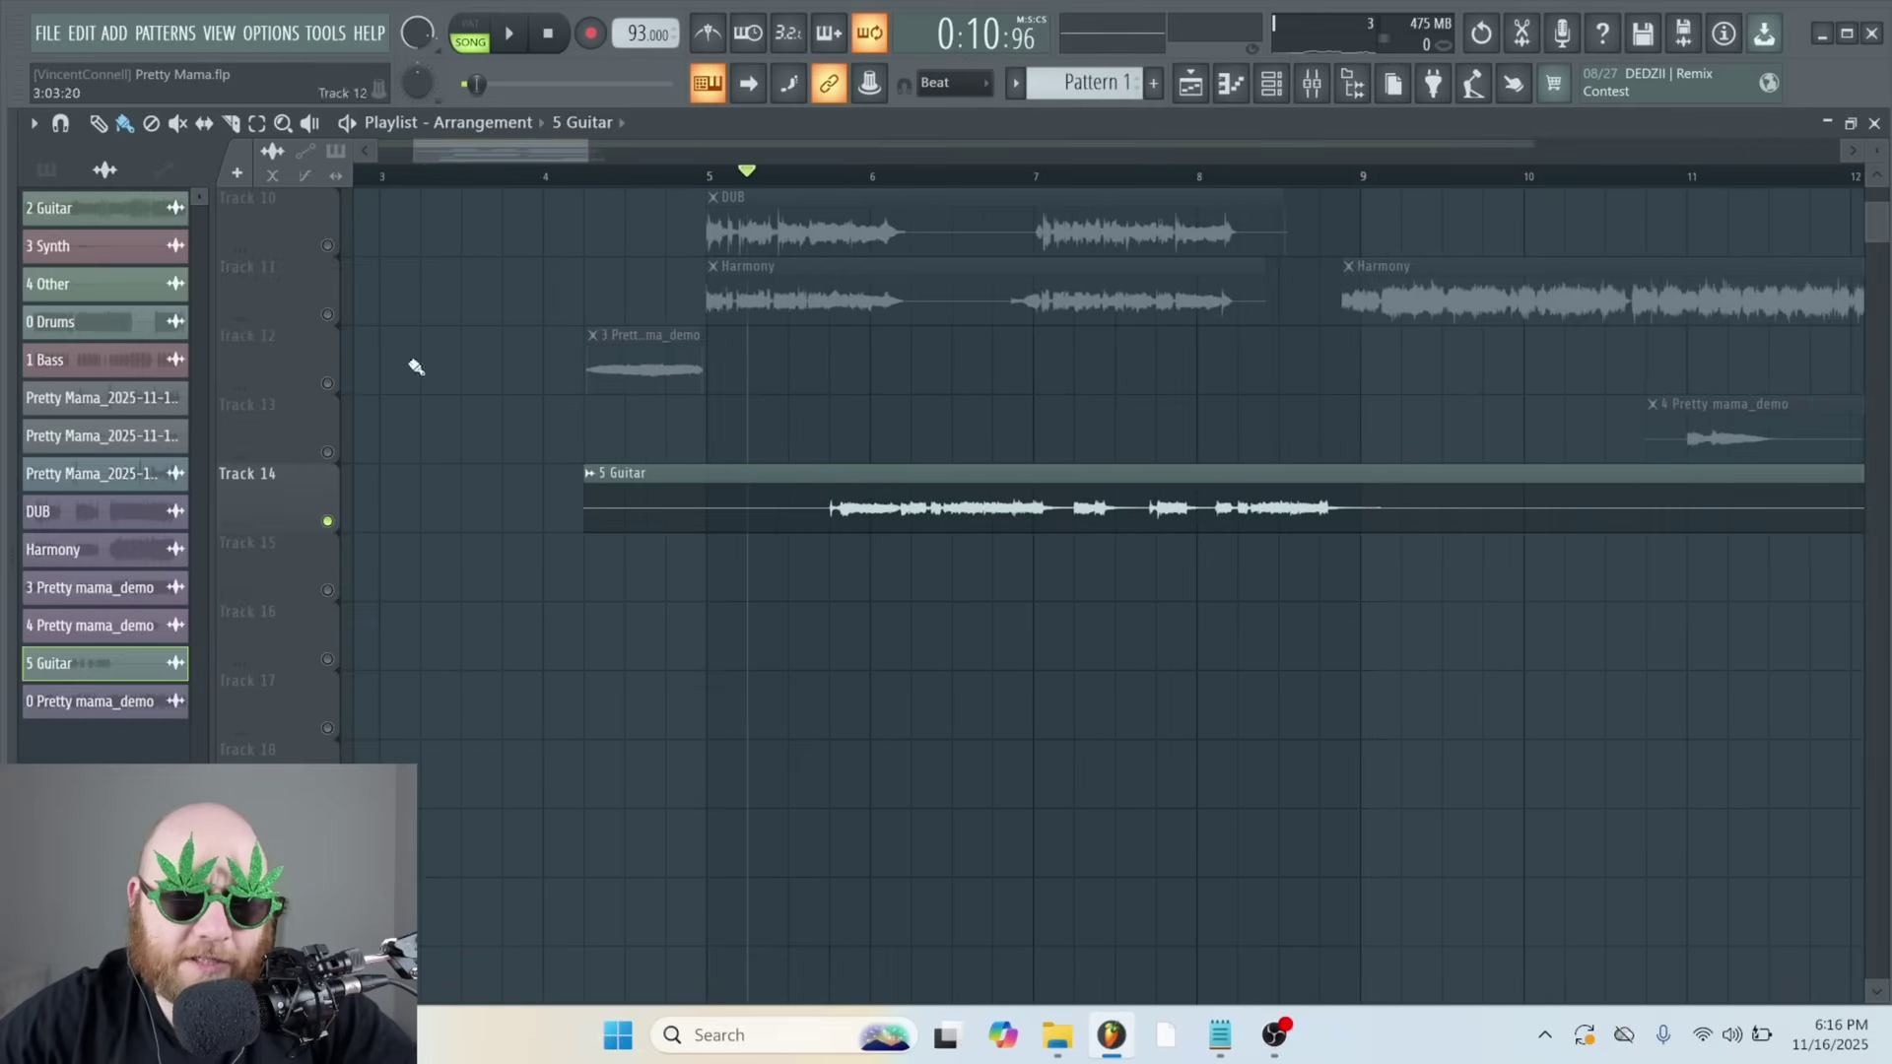
{"action": "left_click", "coordinate": [329, 384]}
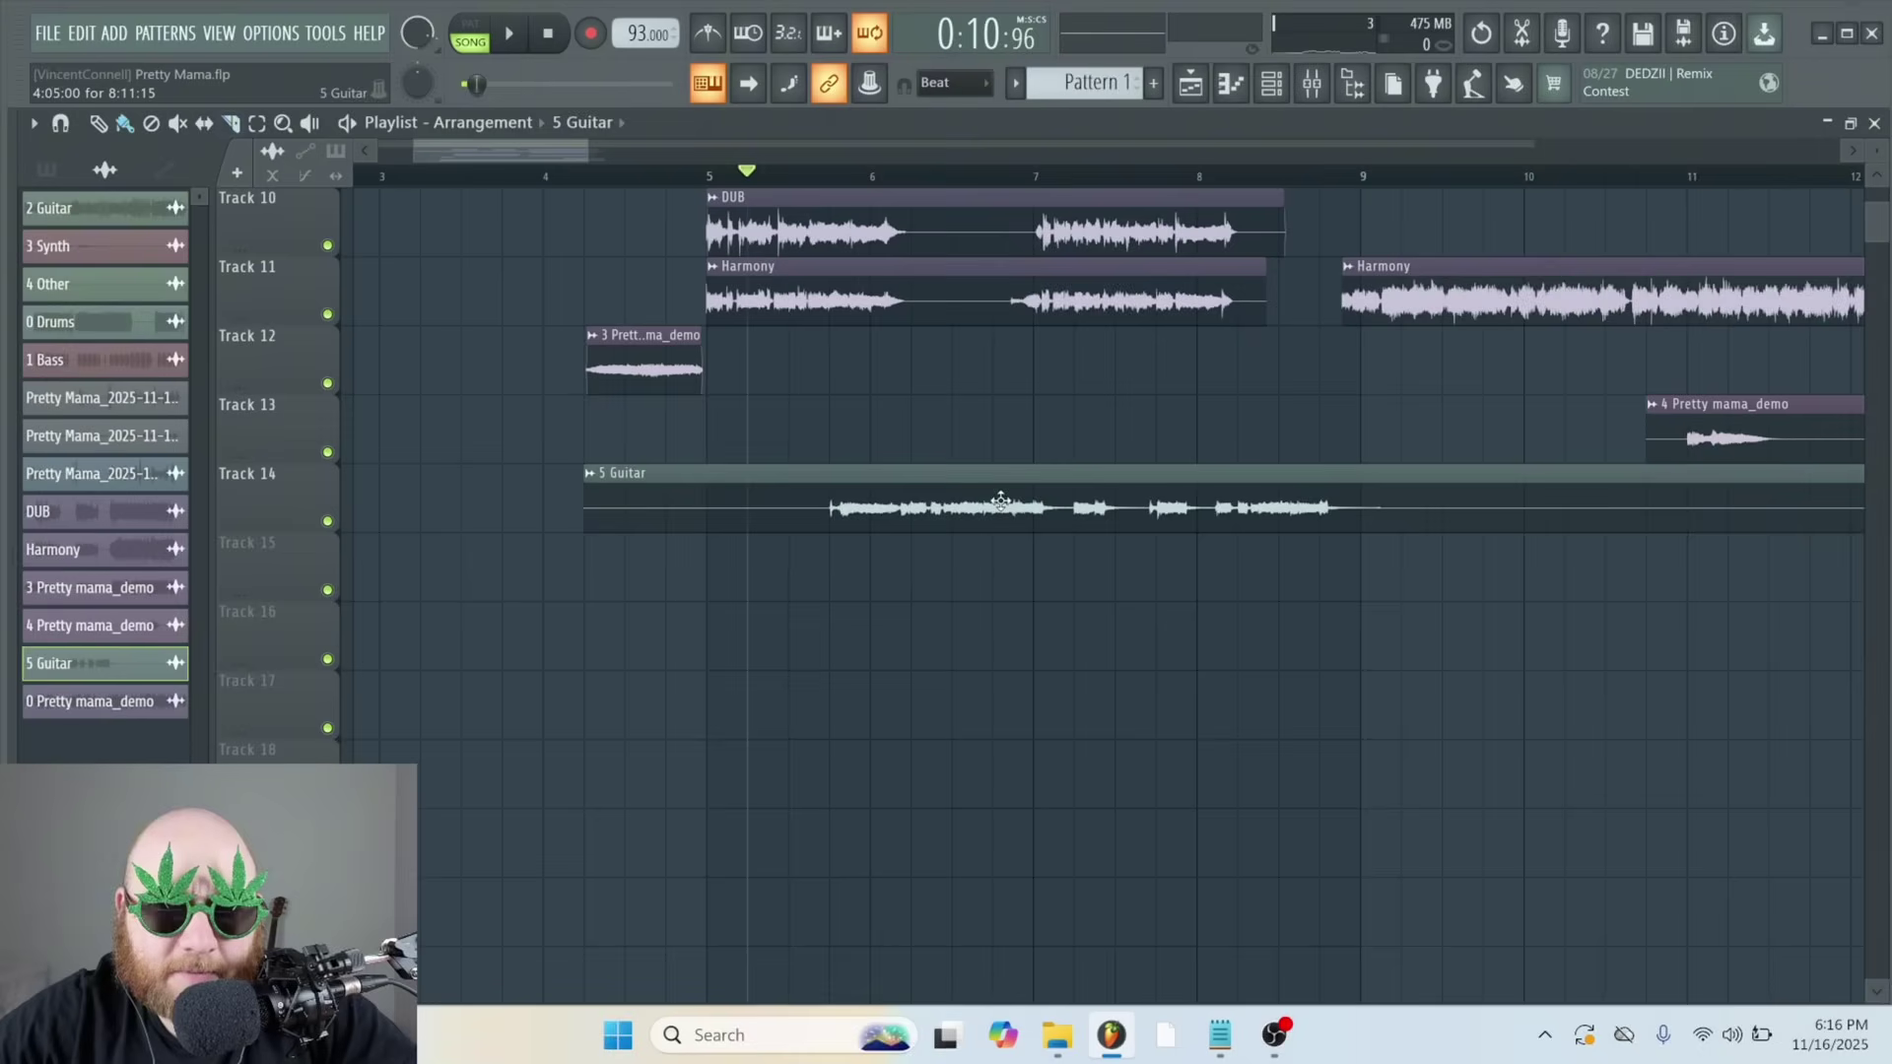
{"action": "left_click", "coordinate": [954, 81]}
{"action": "left_click", "coordinate": [949, 316]}
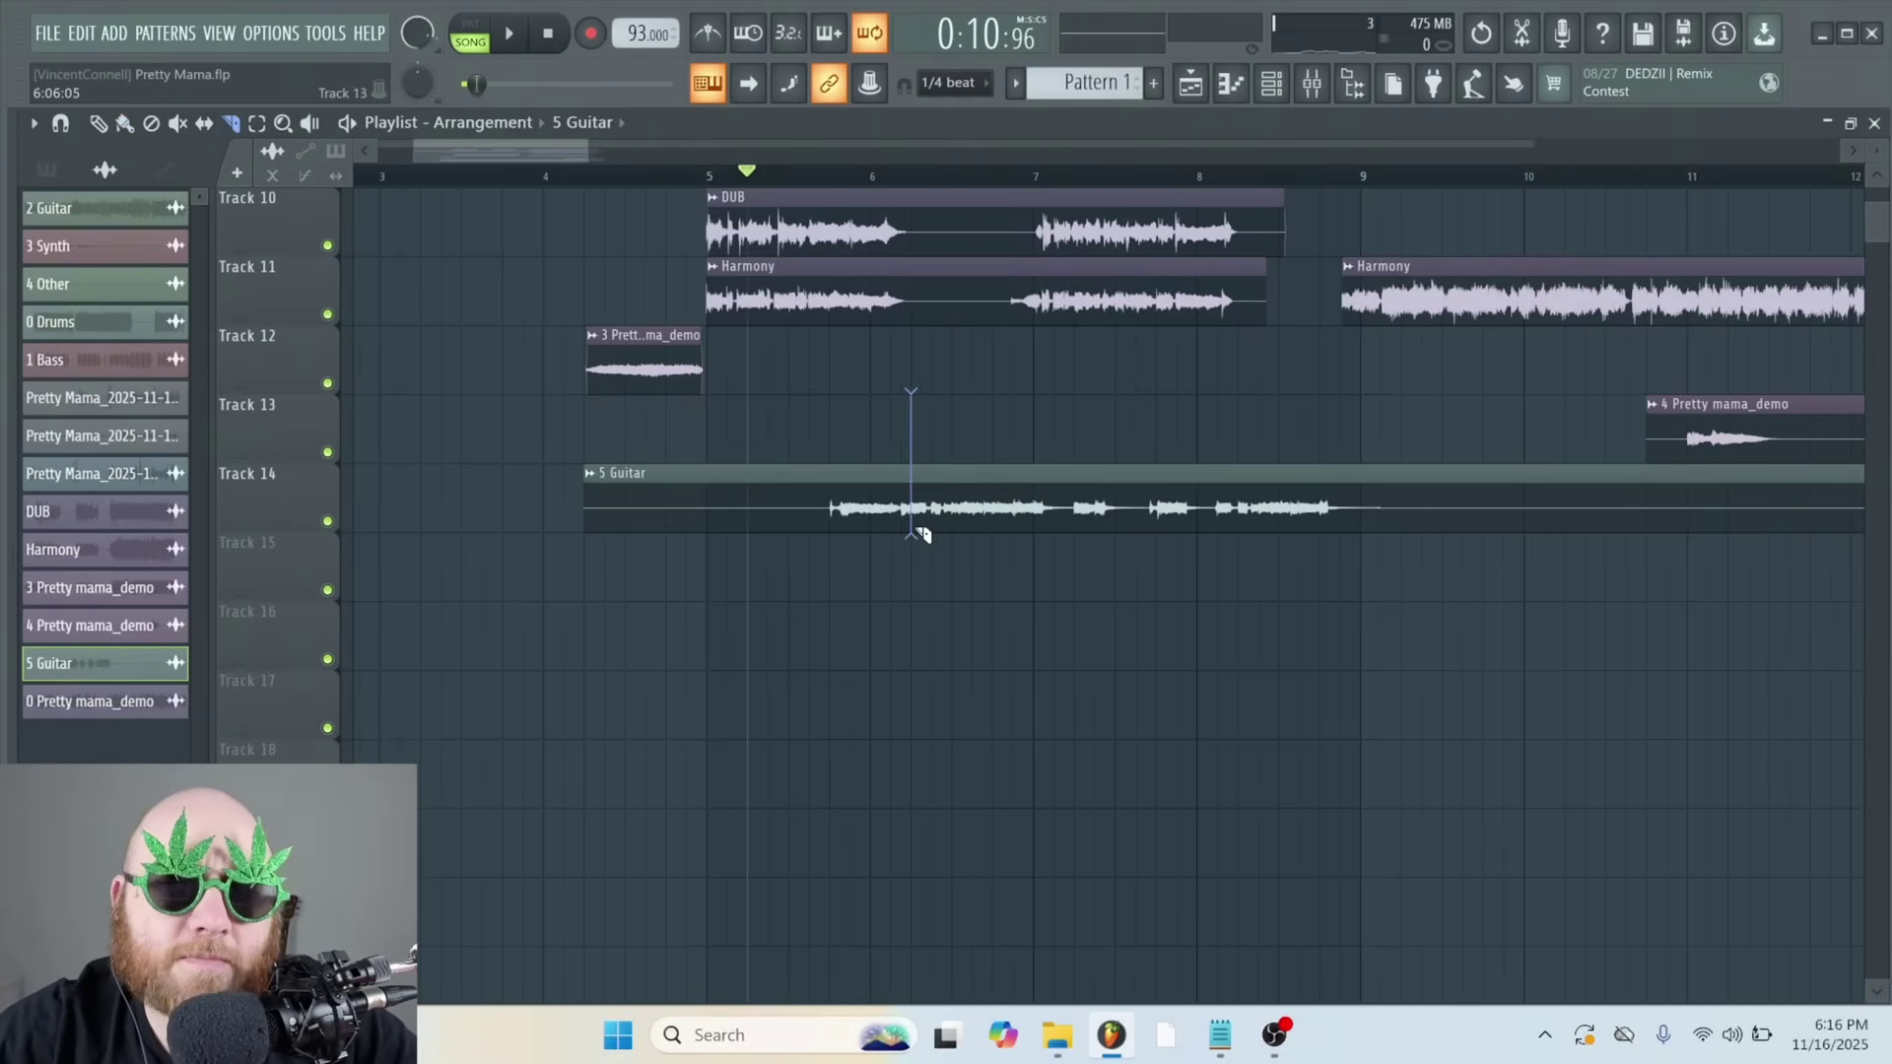
{"action": "right_click", "coordinate": [815, 521]}
Set the 5 Guitar clip's declicking mode to Generic (bleeding) while the mix plays
{"action": "key", "text": "space"}
{"action": "double_click", "coordinate": [1016, 509]}
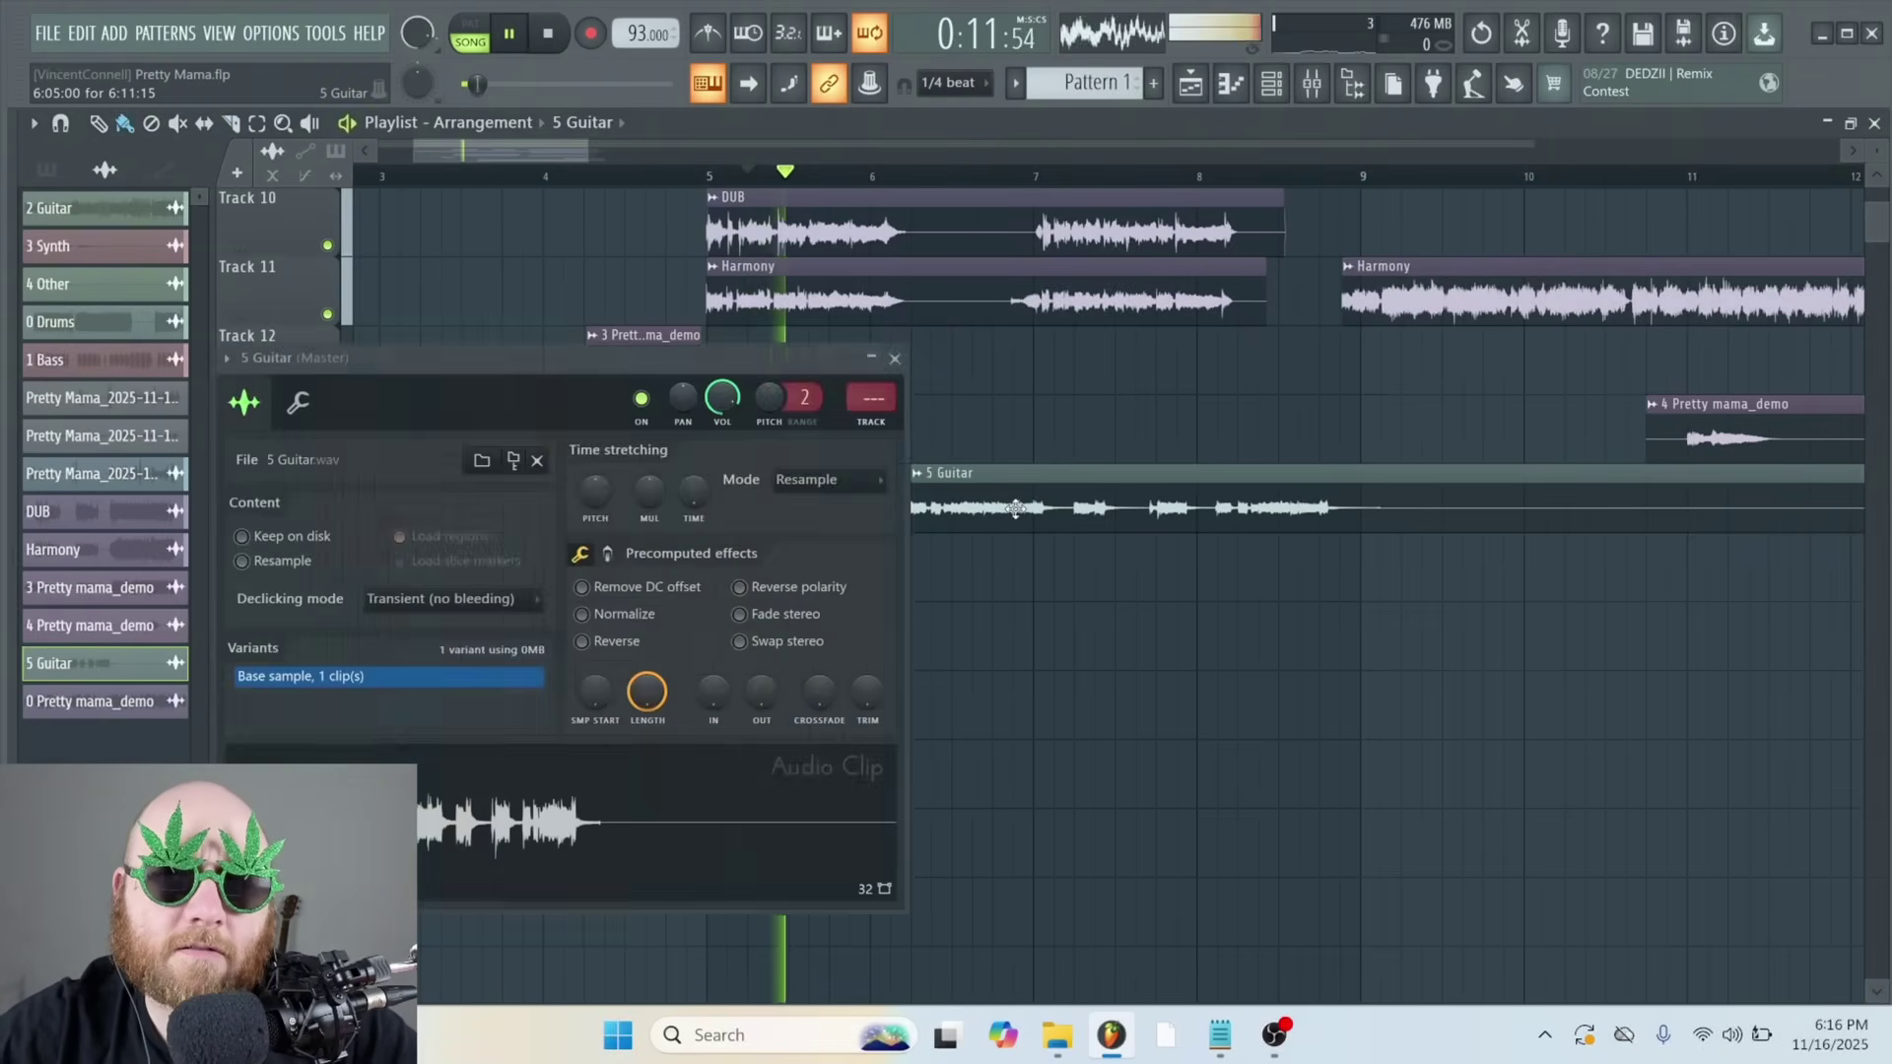
{"action": "left_click", "coordinate": [455, 599]}
{"action": "left_click", "coordinate": [458, 693]}
{"action": "right_click", "coordinate": [1068, 655]}
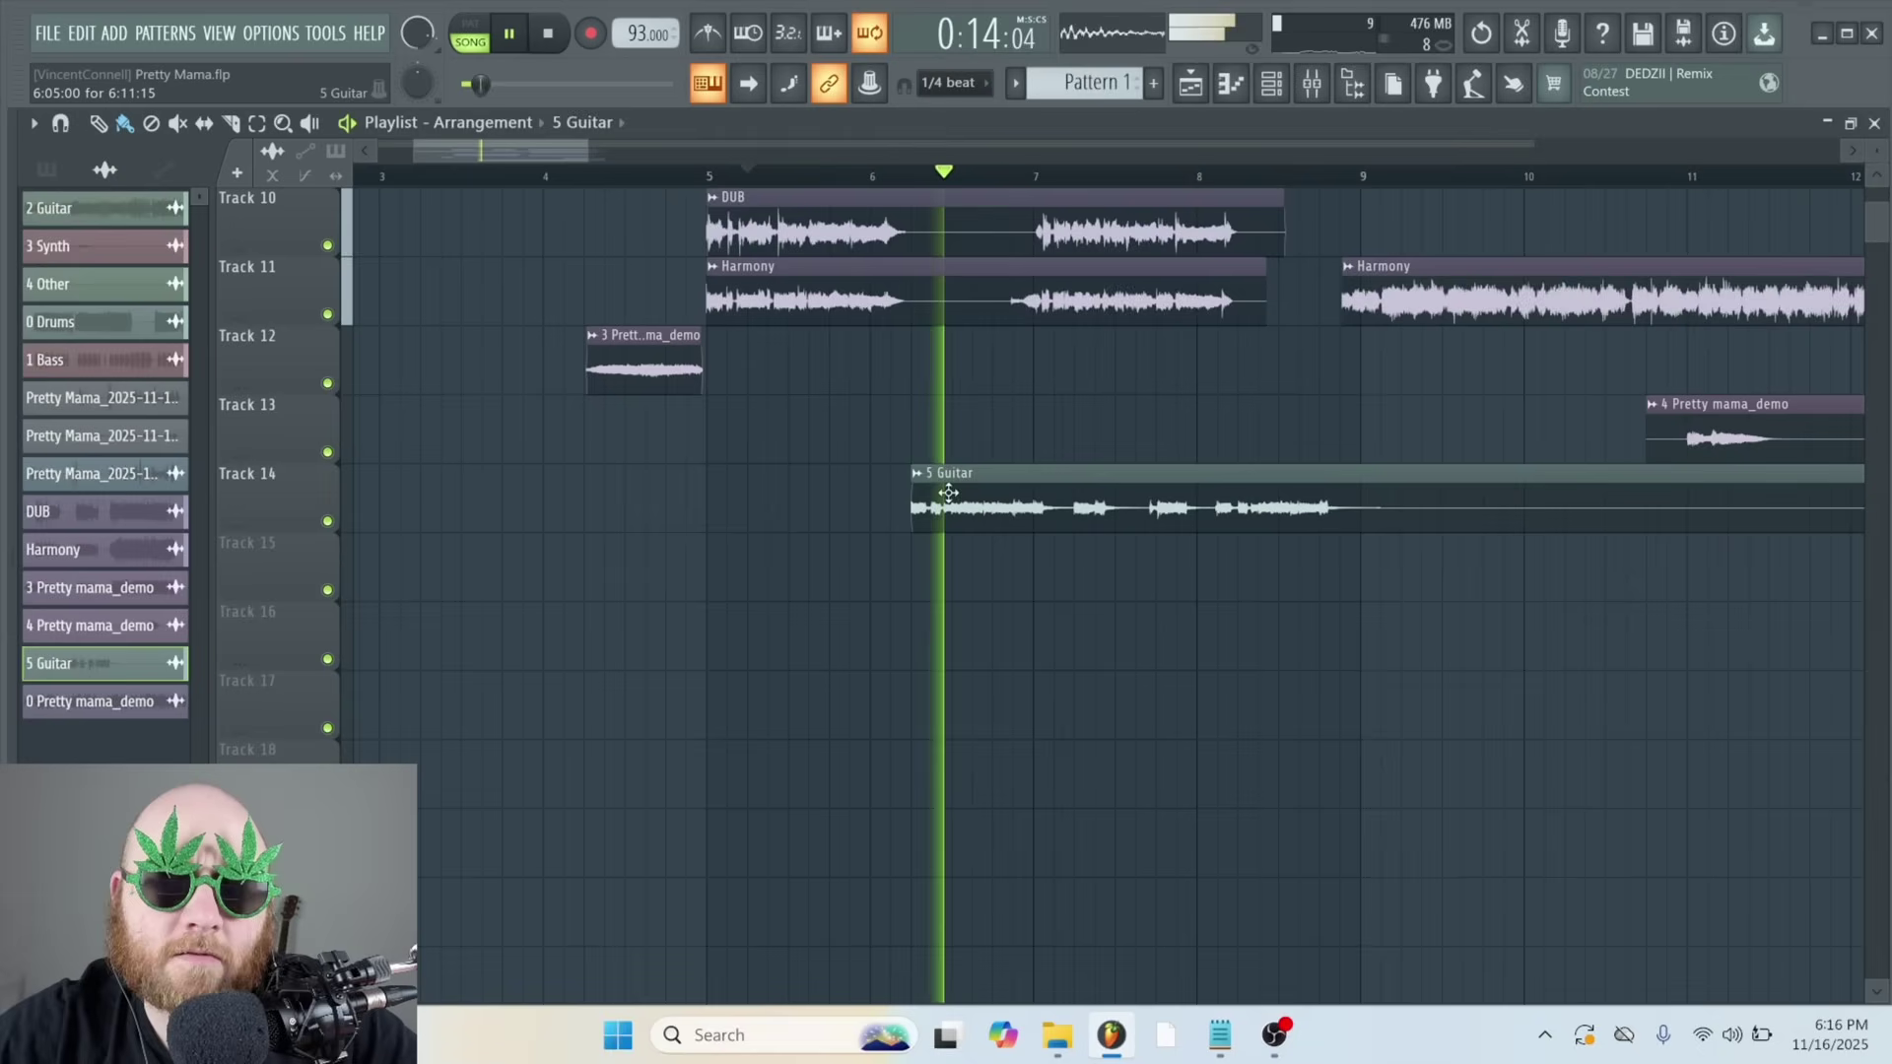
Slice the guitar at bar 7, move the first piece back to bar 6, and extend its end to fill the bar
{"action": "left_click_drag", "start_coordinate": [1031, 461], "coordinate": [1035, 537]}
{"action": "key", "text": "space"}
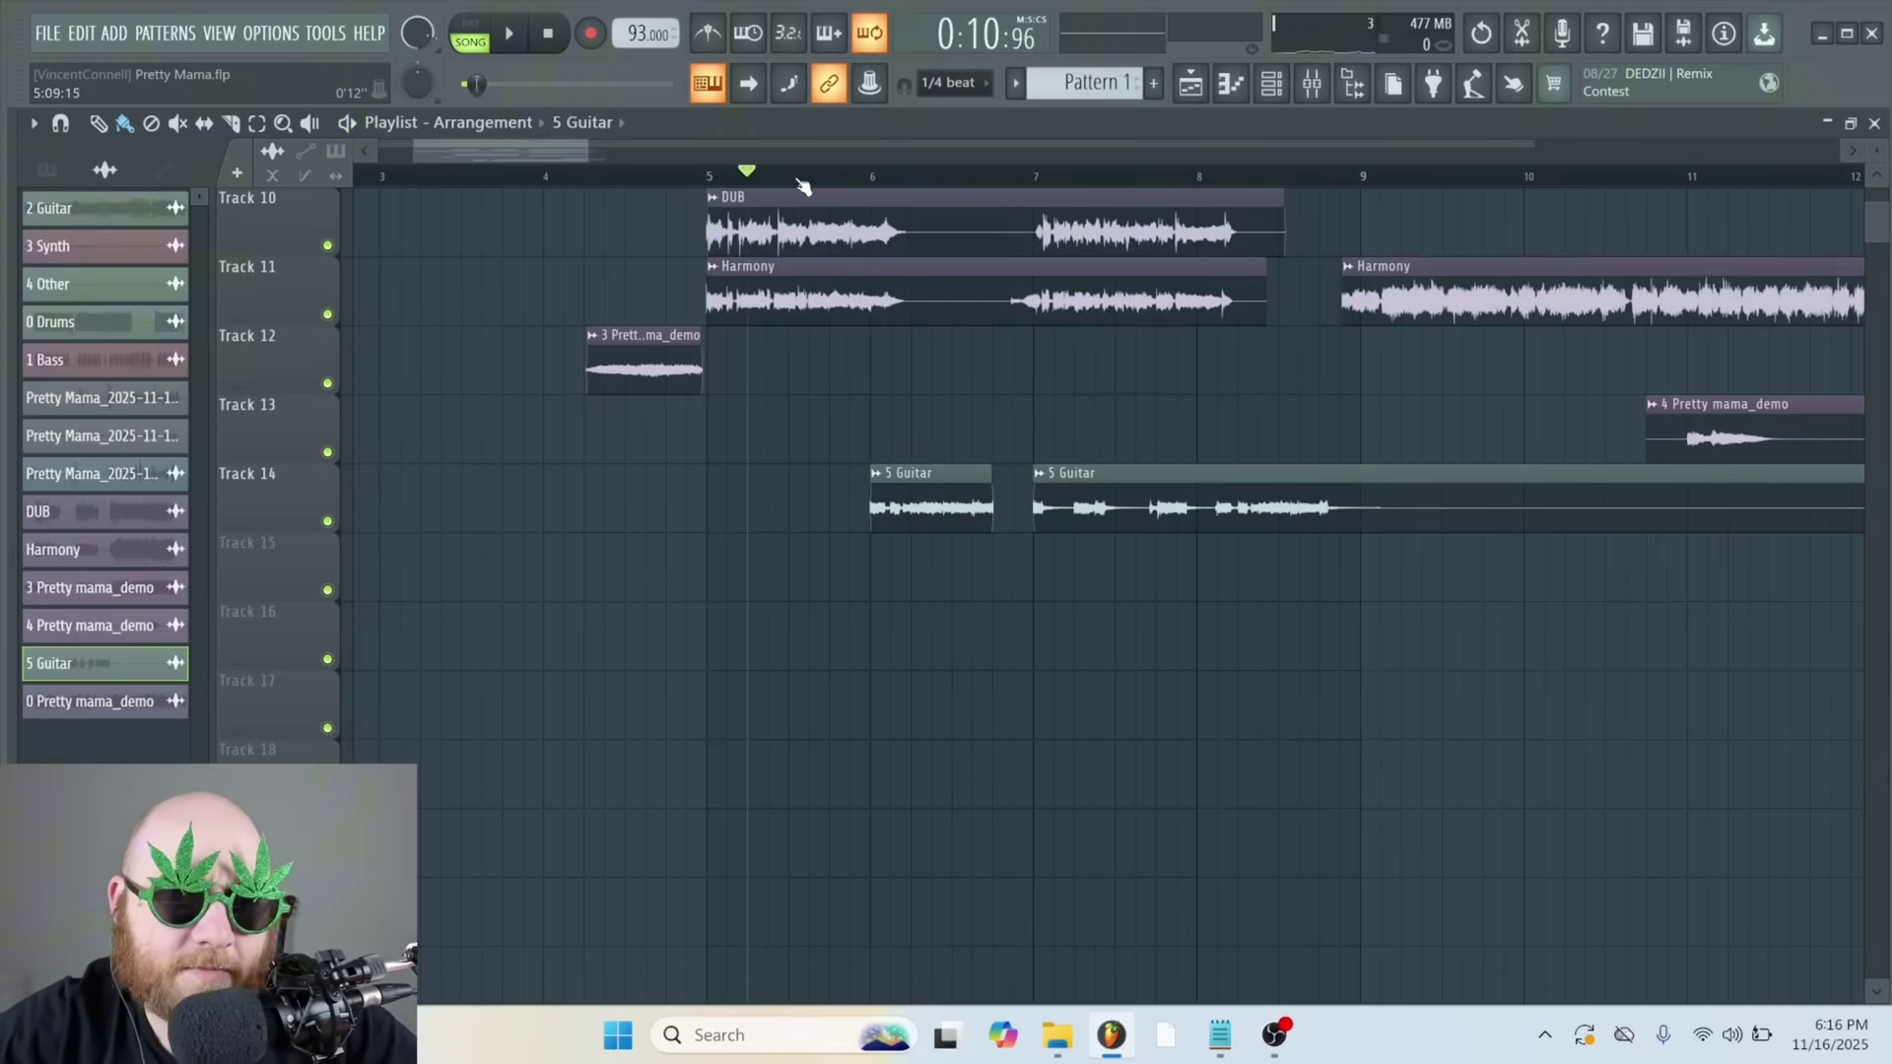
{"action": "key", "text": "space"}
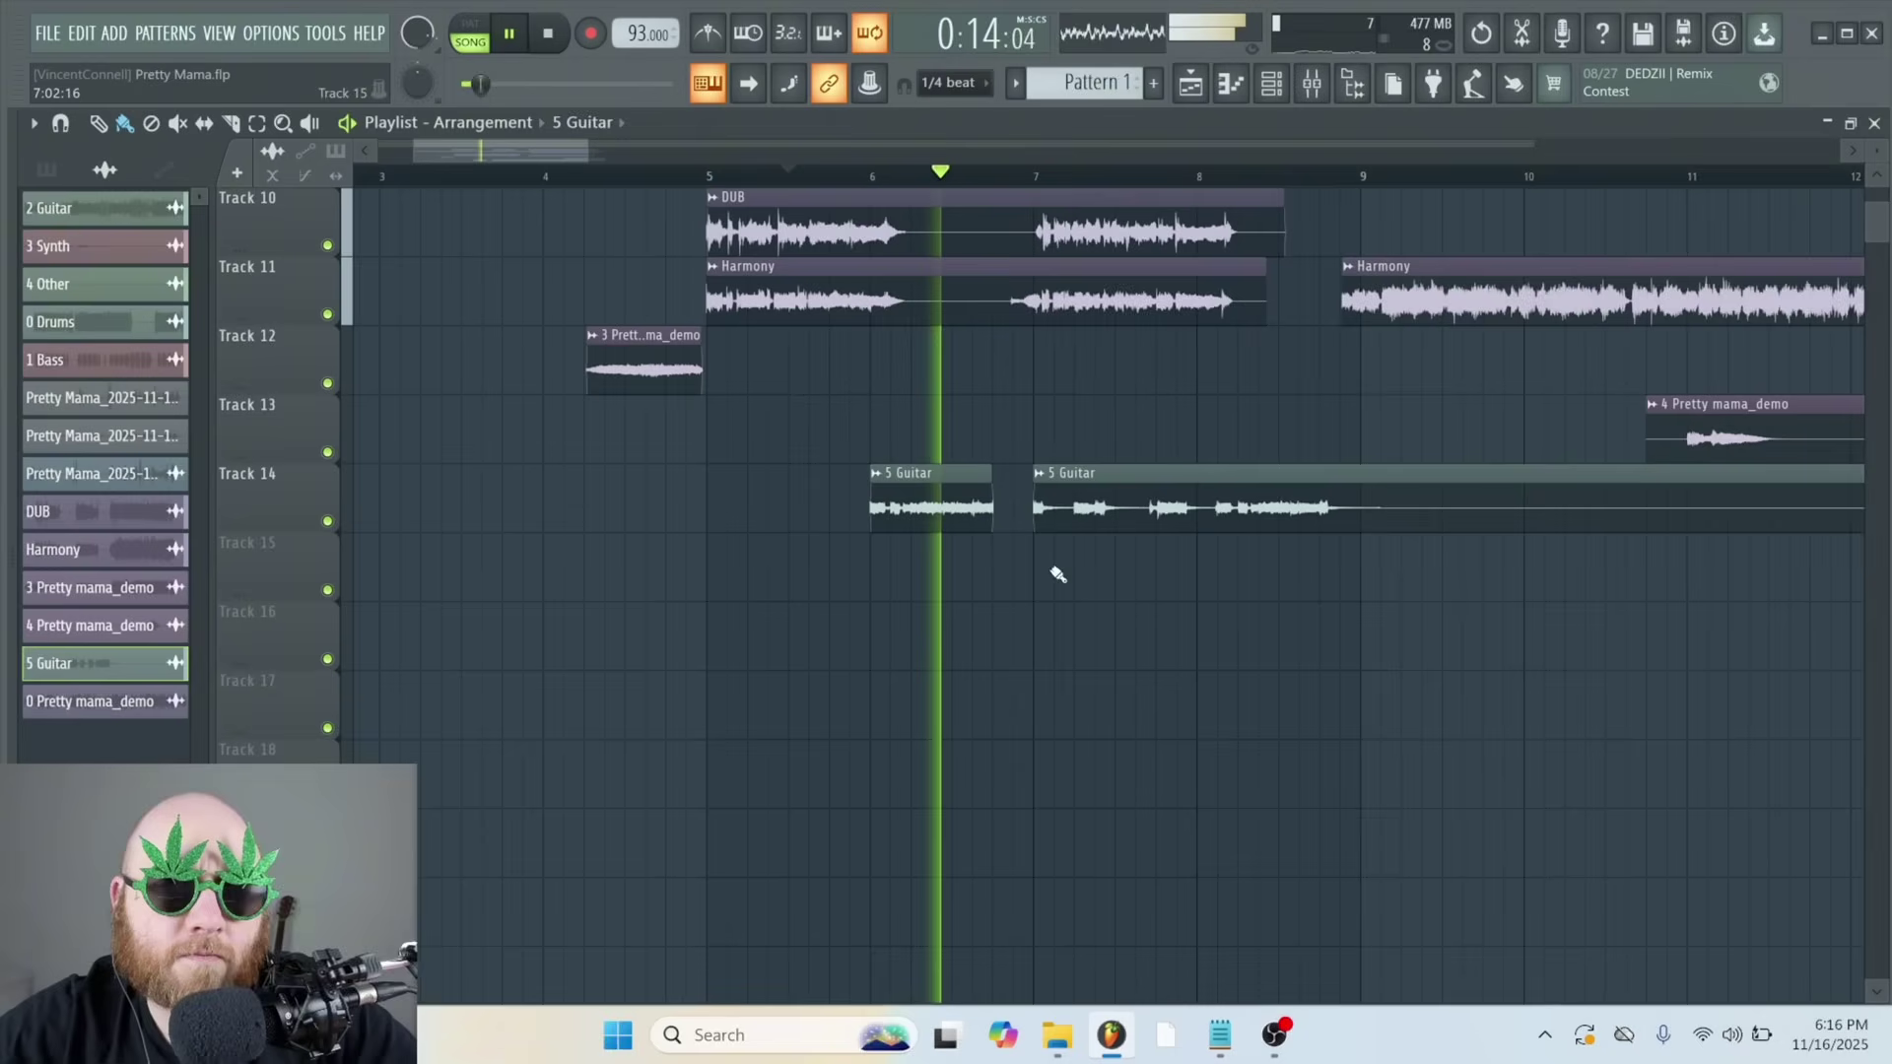
{"action": "left_click_drag", "start_coordinate": [992, 481], "coordinate": [1015, 481]}
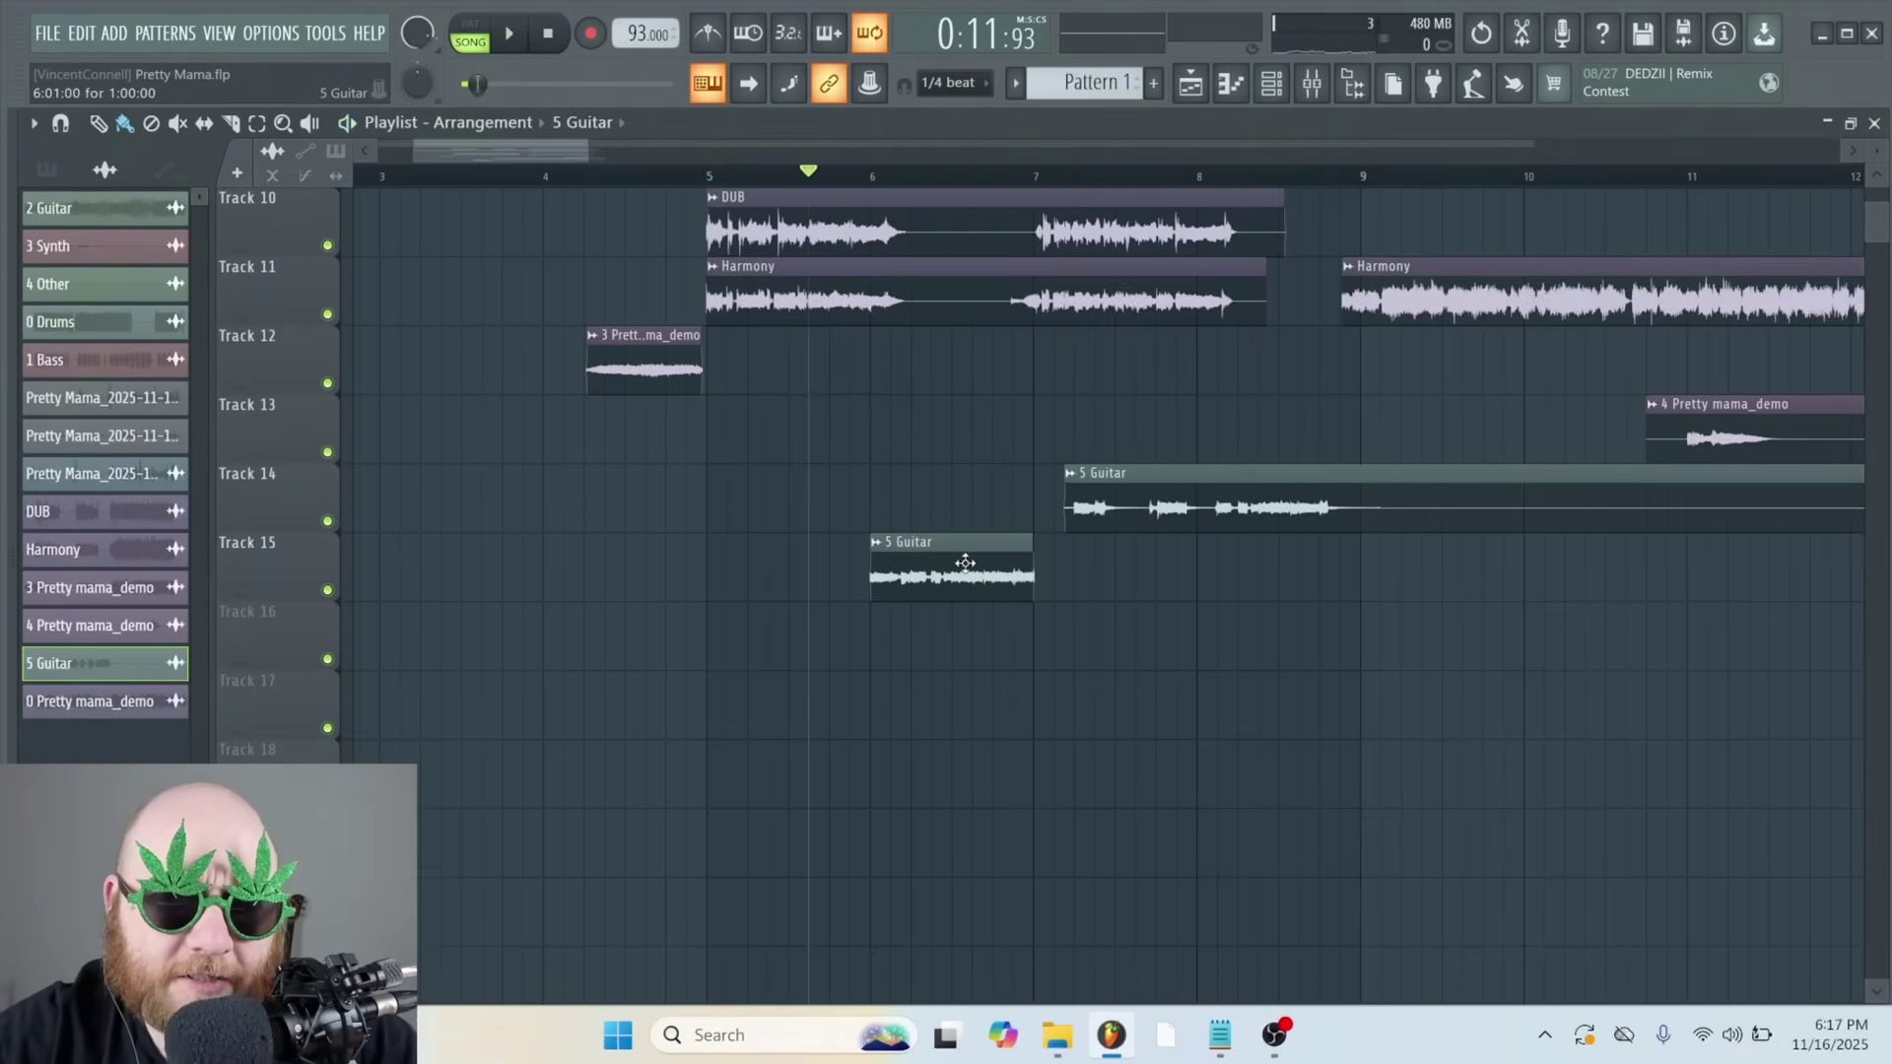
Normalize the 5 Guitar sample, pan it off centre, and lower its volume
{"action": "double_click", "coordinate": [942, 565]}
{"action": "left_click", "coordinate": [629, 616]}
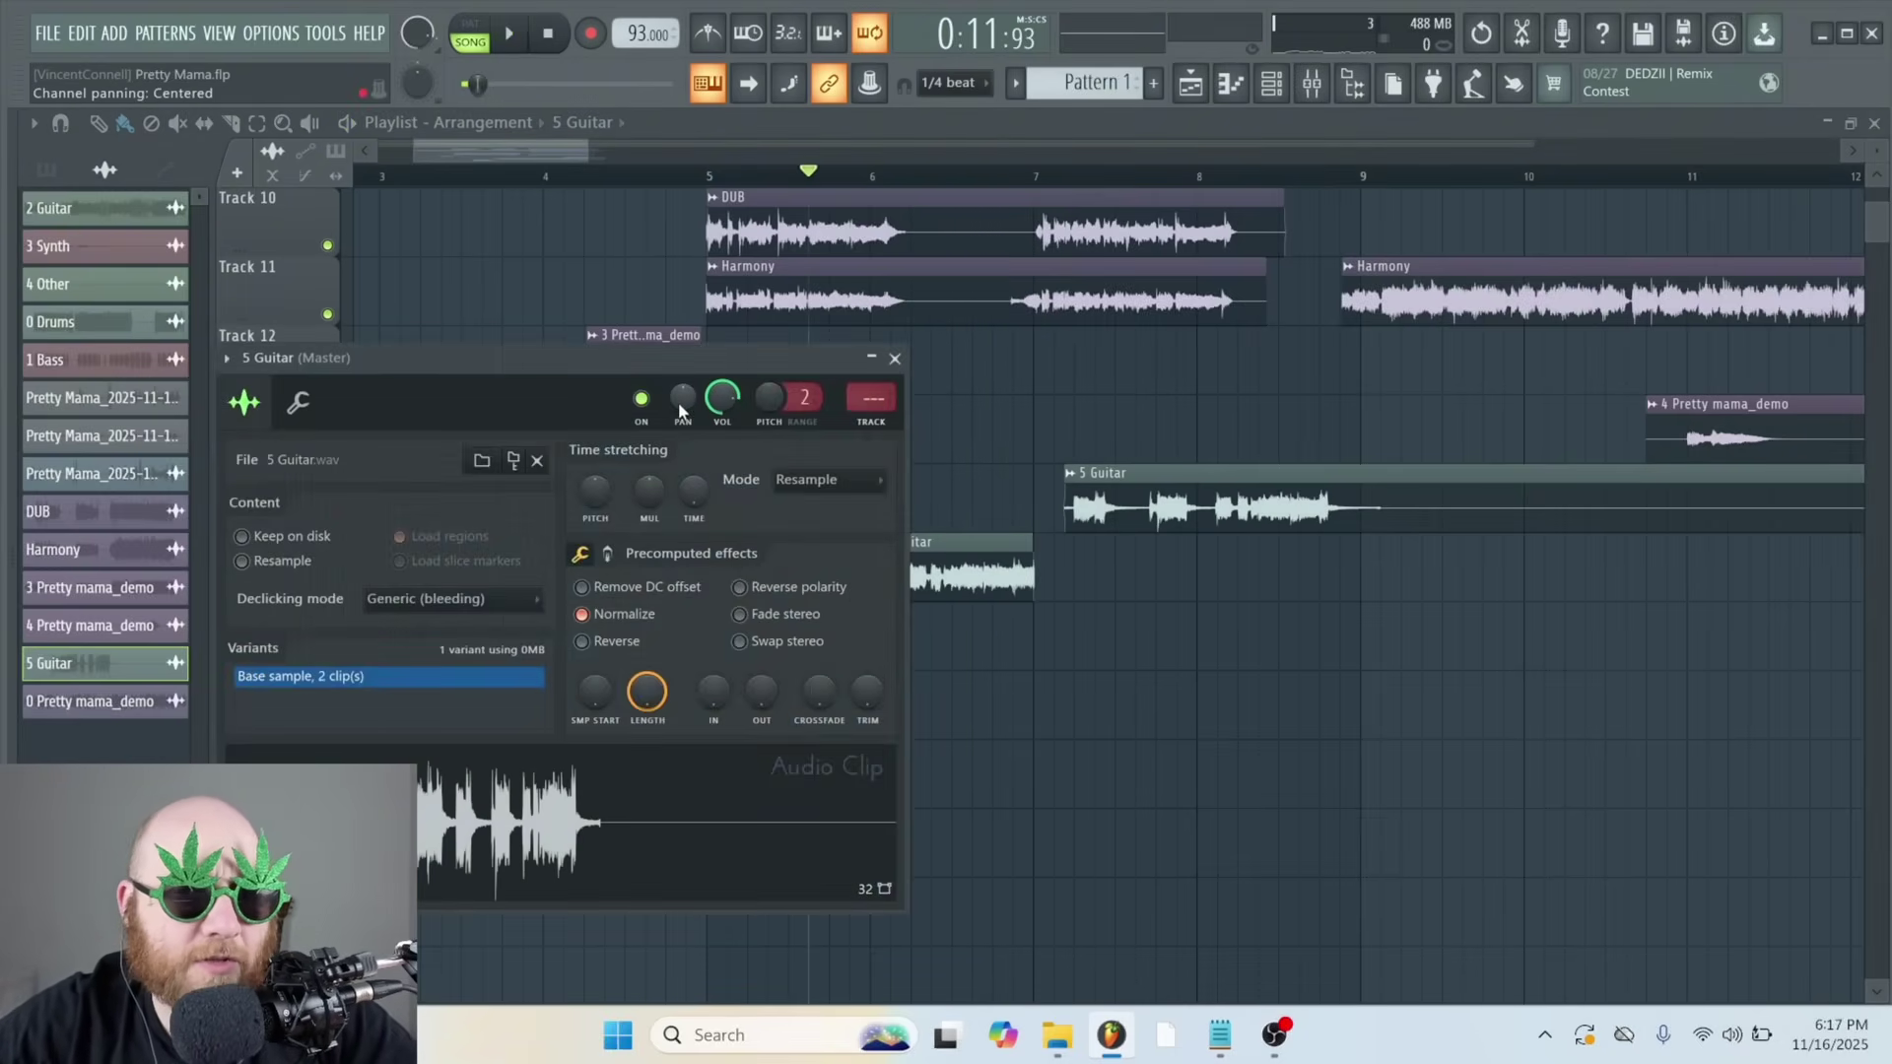
{"action": "left_click_drag", "start_coordinate": [708, 358], "coordinate": [835, 304]}
{"action": "left_click_drag", "start_coordinate": [816, 264], "coordinate": [800, 271]}
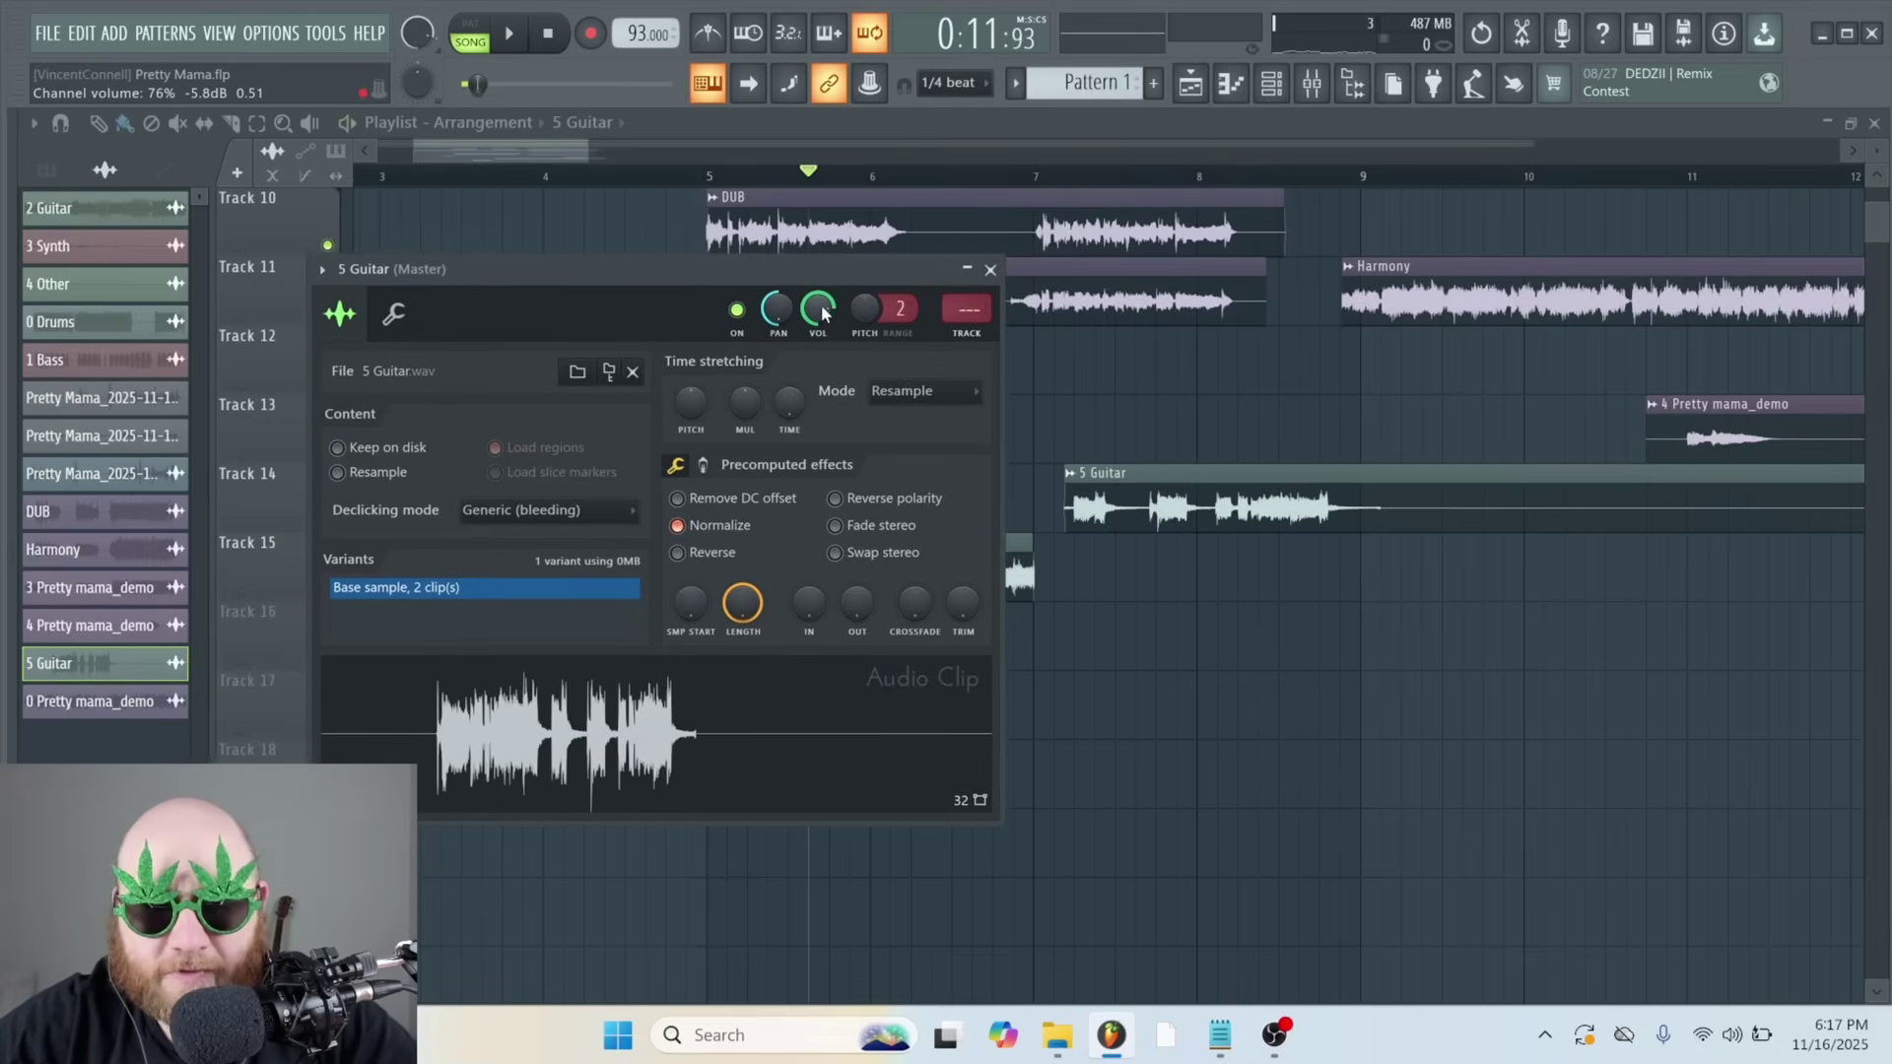
{"action": "key", "text": "space"}
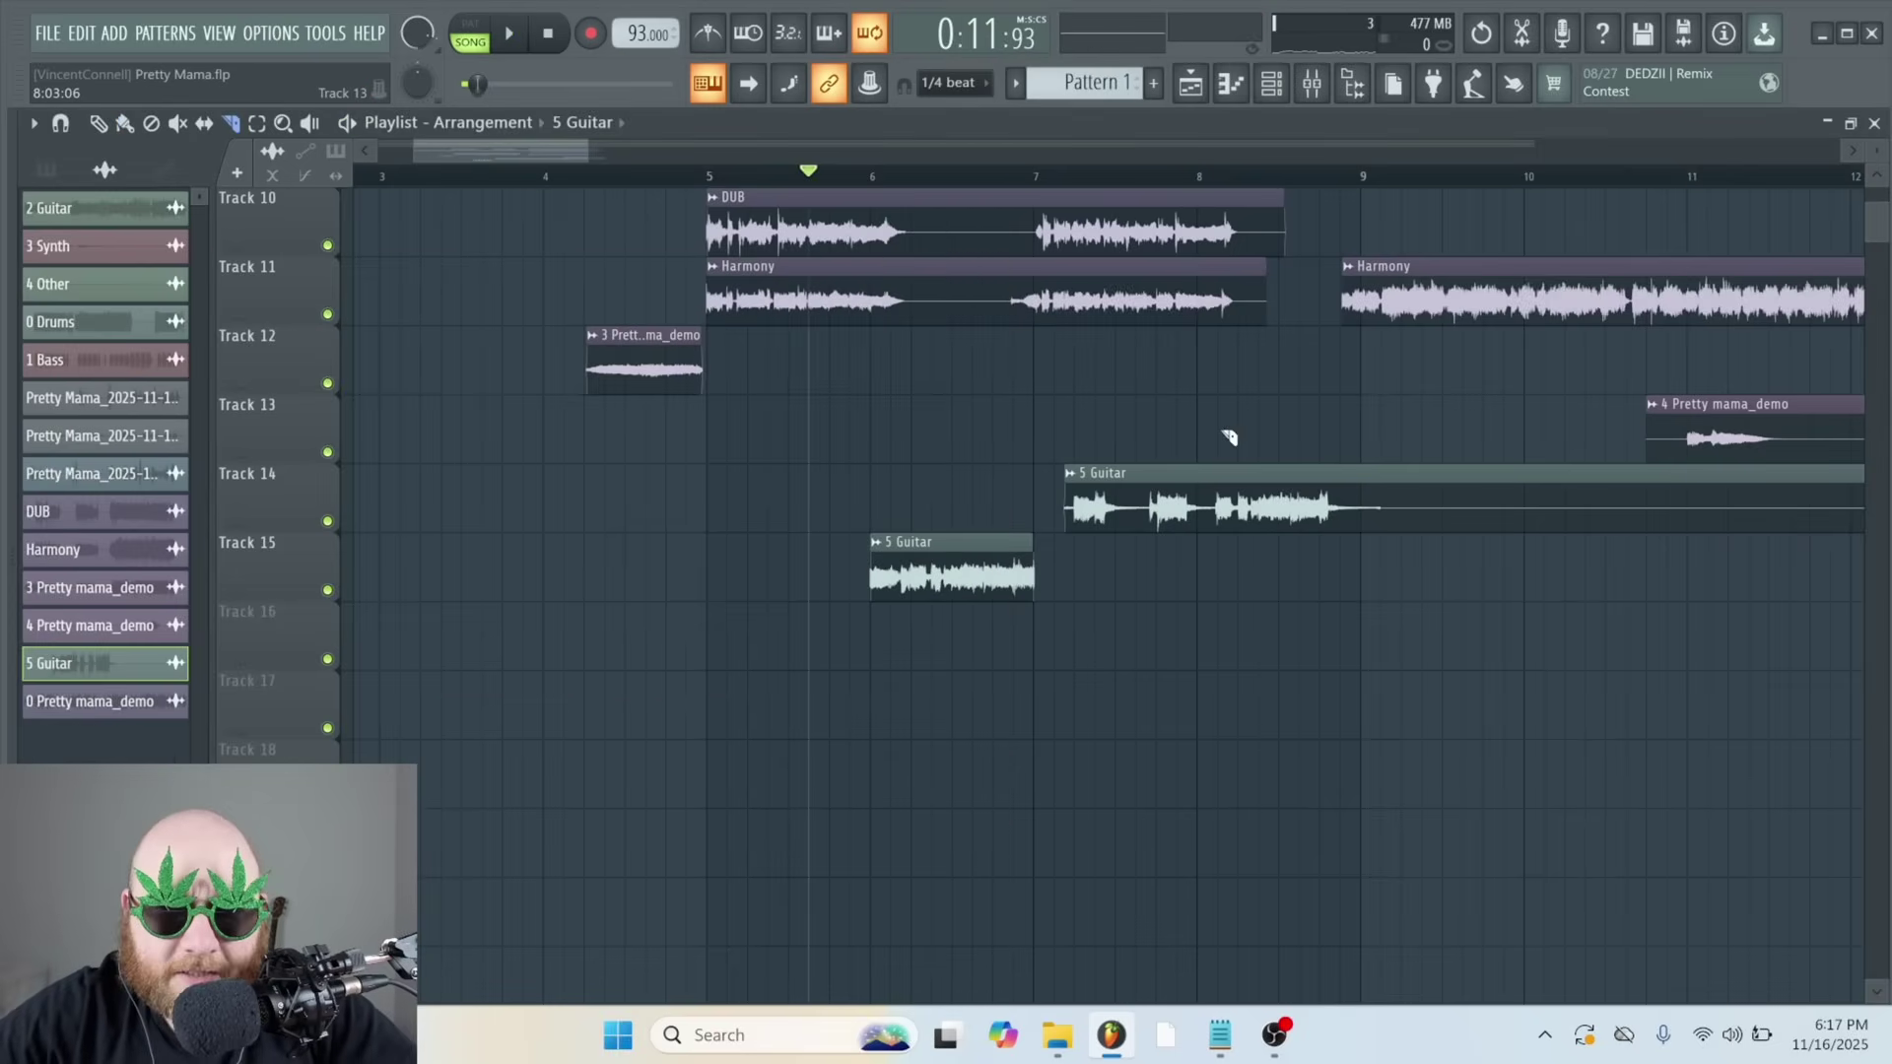
Trim the 5 Guitar clip on Track 14 to the phrase just after bar 8, and add its channel panning automation clip on Track 16
{"action": "right_click", "coordinate": [1114, 508]}
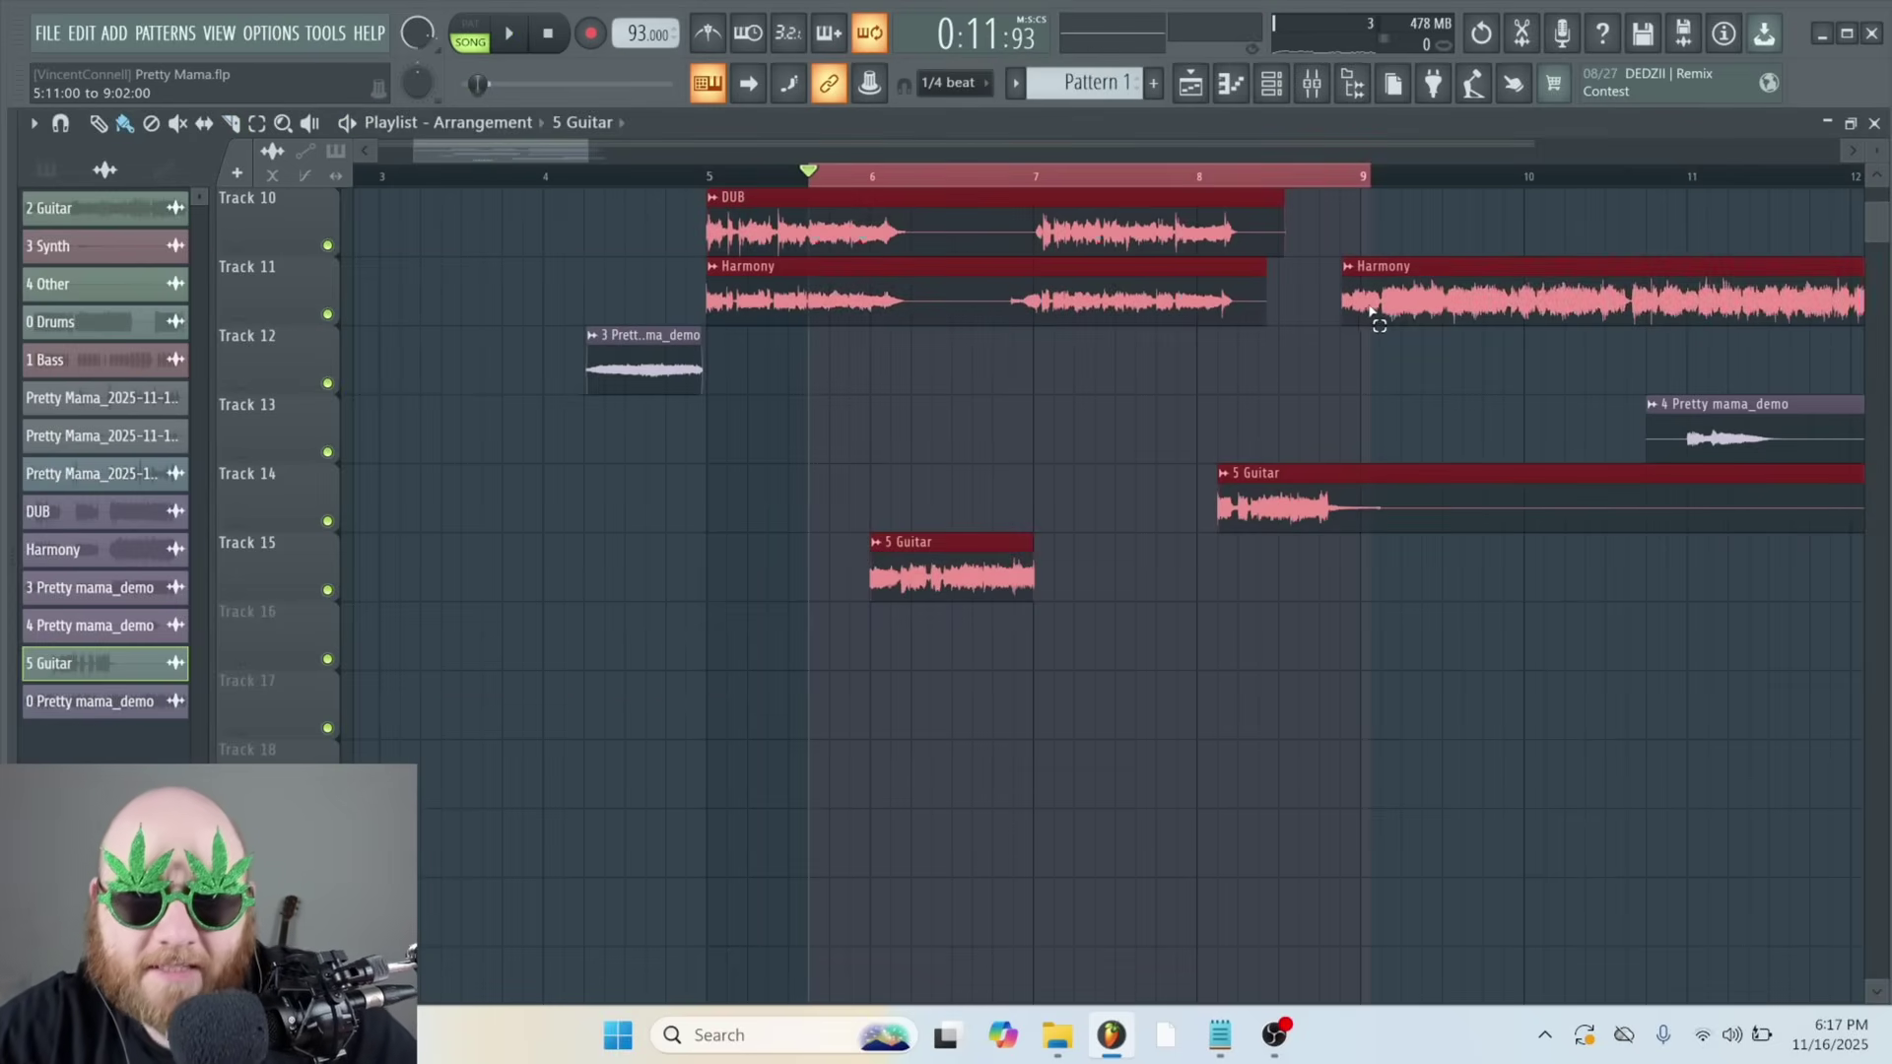
{"action": "double_click", "coordinate": [1291, 474]}
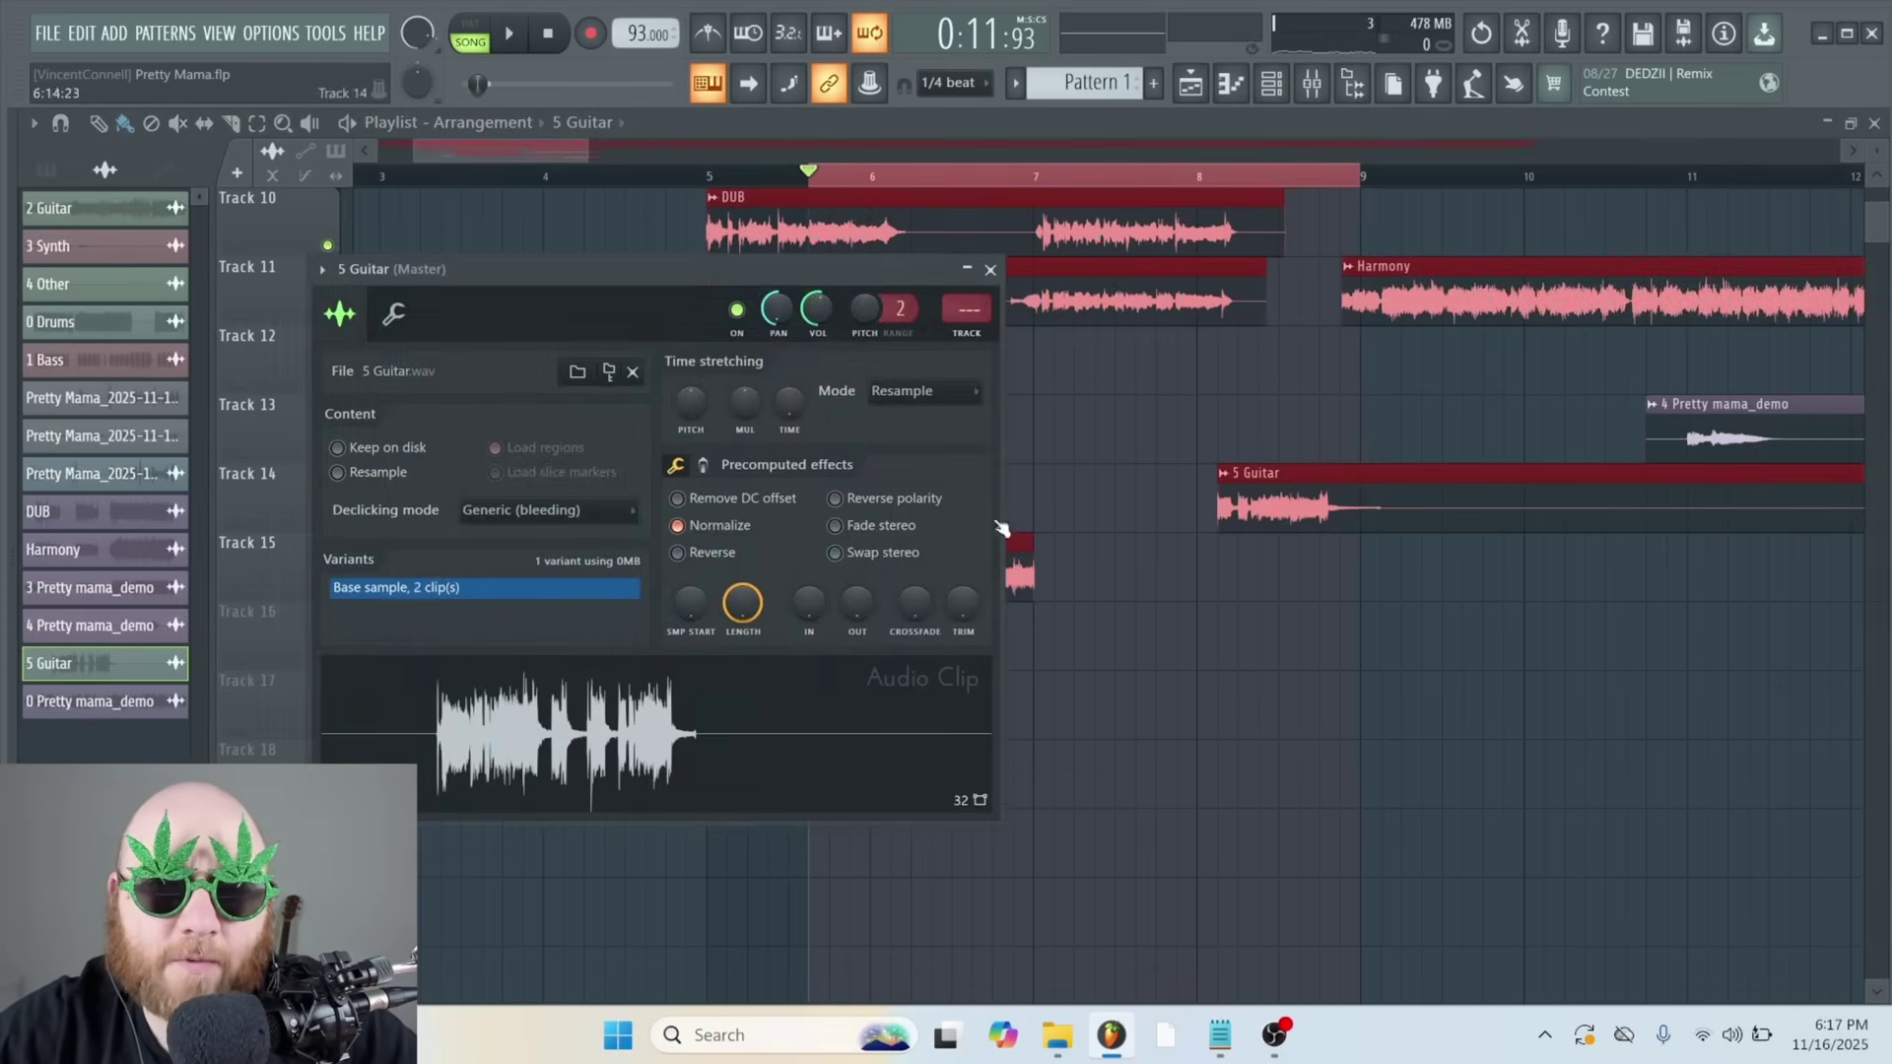
{"action": "right_click", "coordinate": [774, 303]}
{"action": "left_click", "coordinate": [867, 473]}
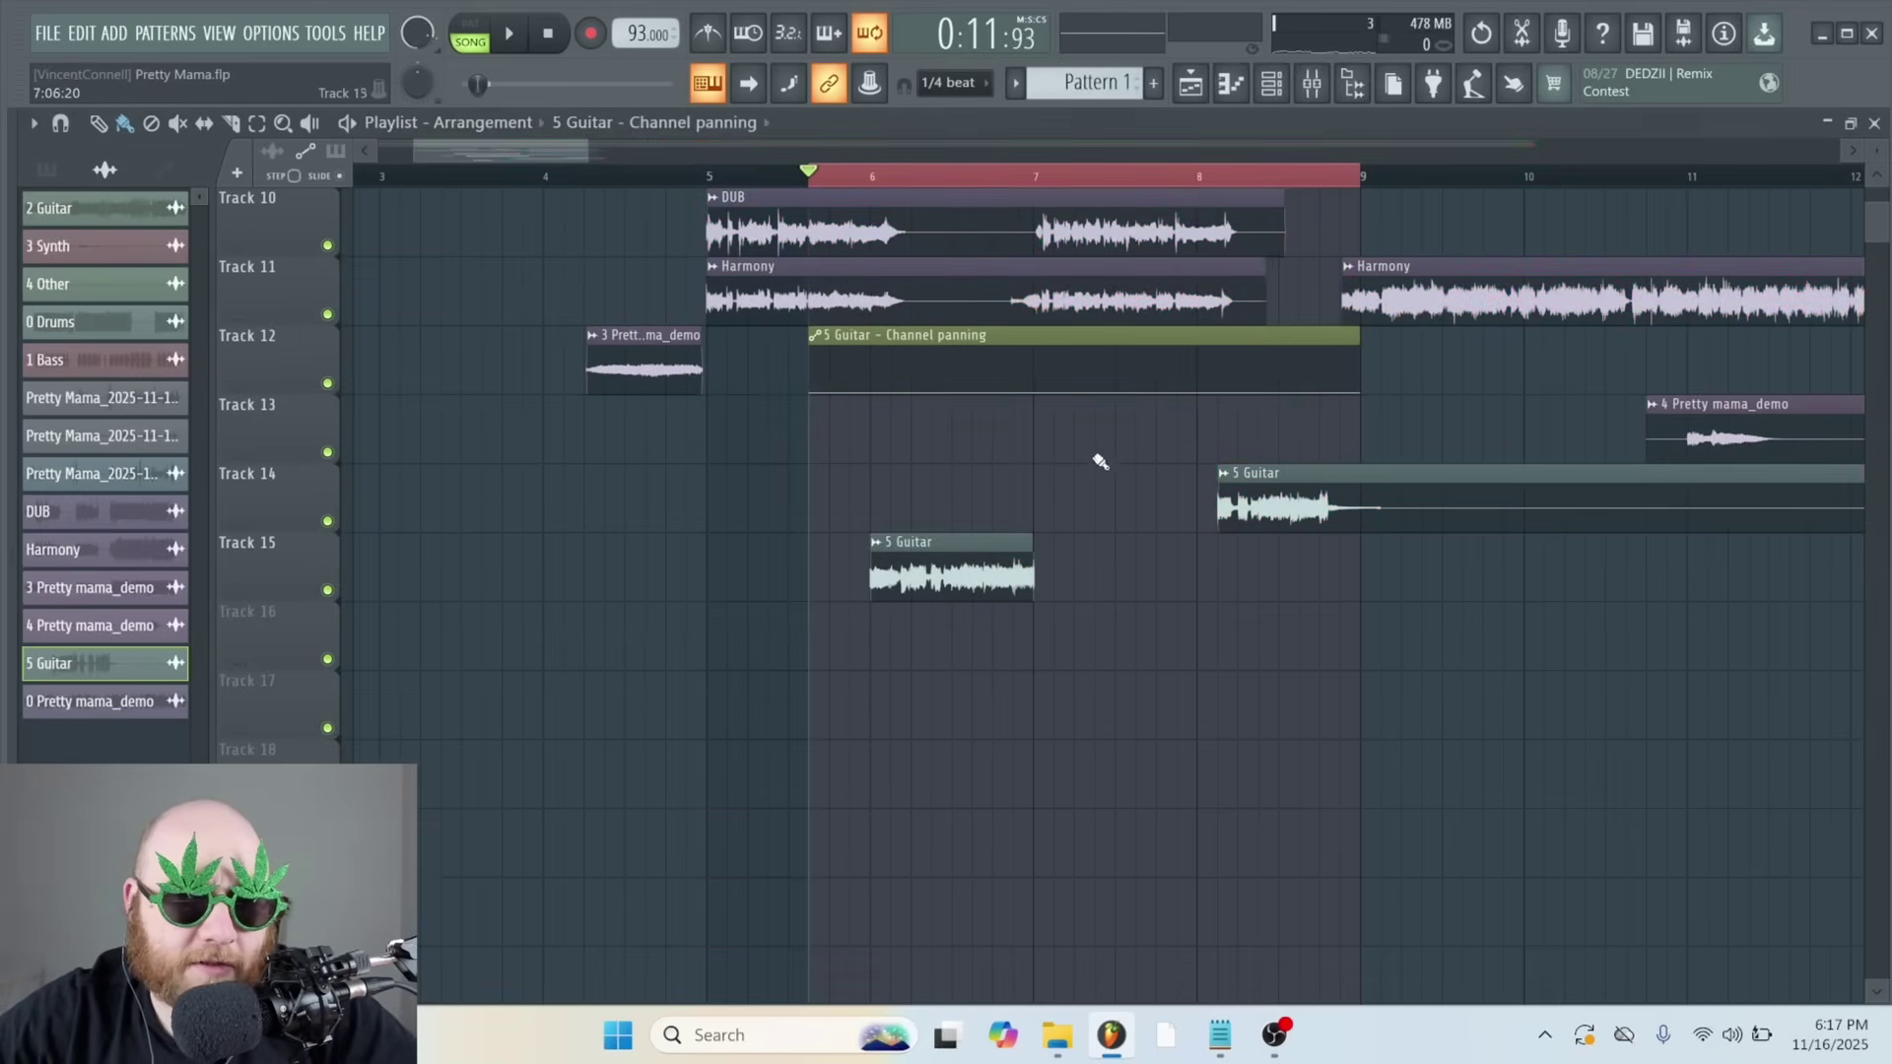
{"action": "left_click_drag", "start_coordinate": [1042, 327], "coordinate": [1055, 629]}
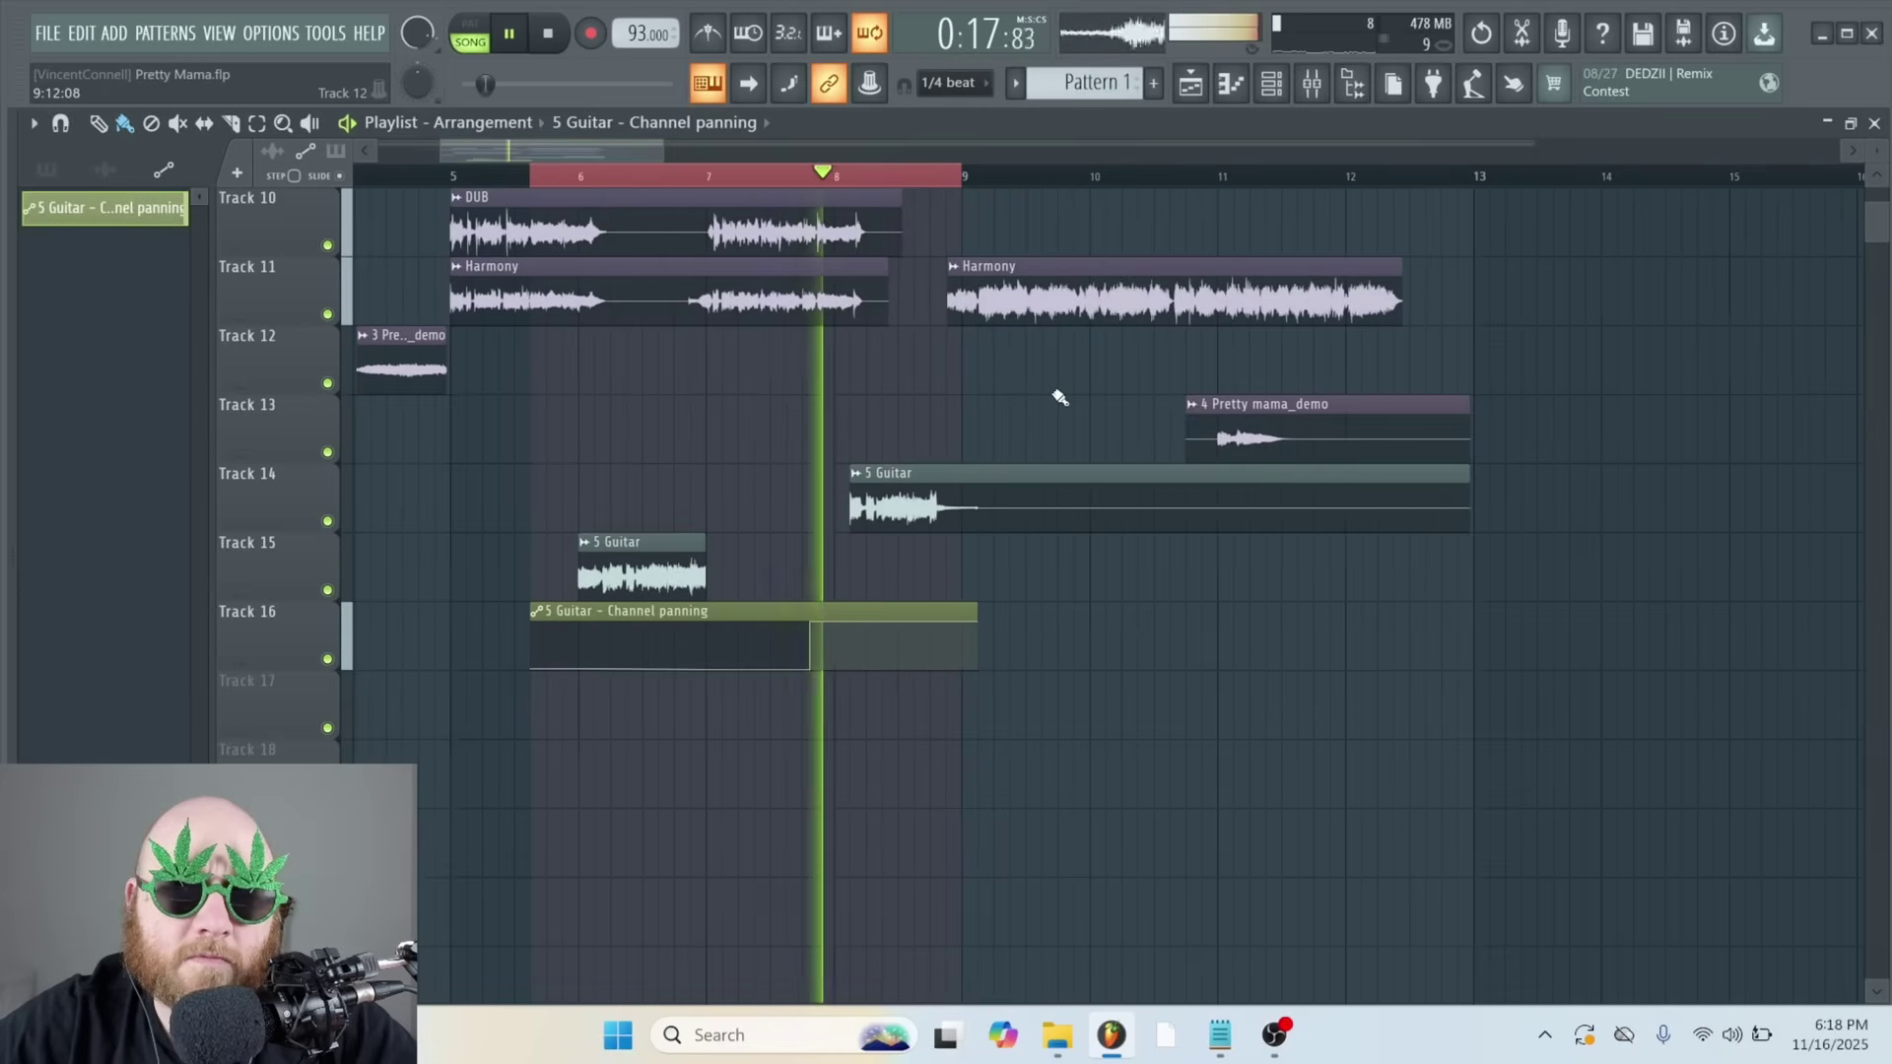
{"action": "left_click", "coordinate": [932, 492]}
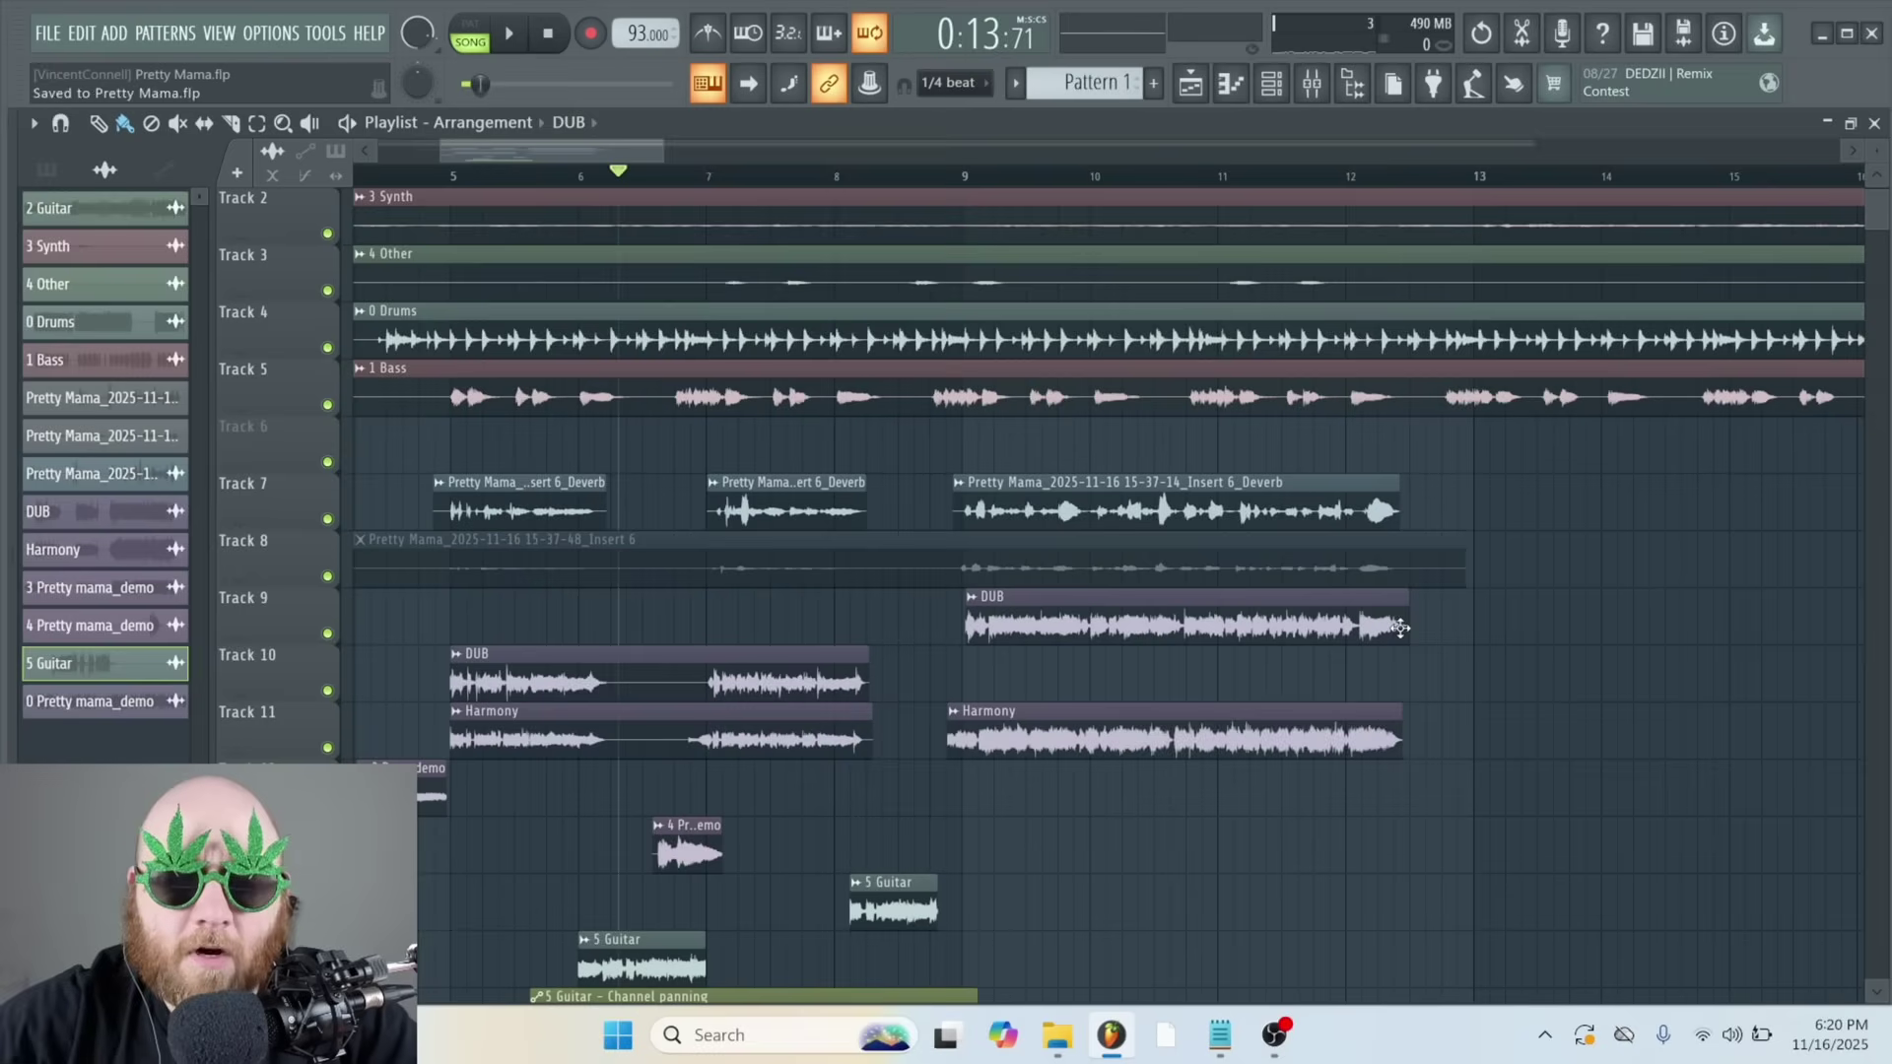
Solo the 3 Synth track and play it back to audition the stem
{"action": "scroll", "coordinate": [793, 513], "scroll_direction": "up", "scroll_amount": 1}
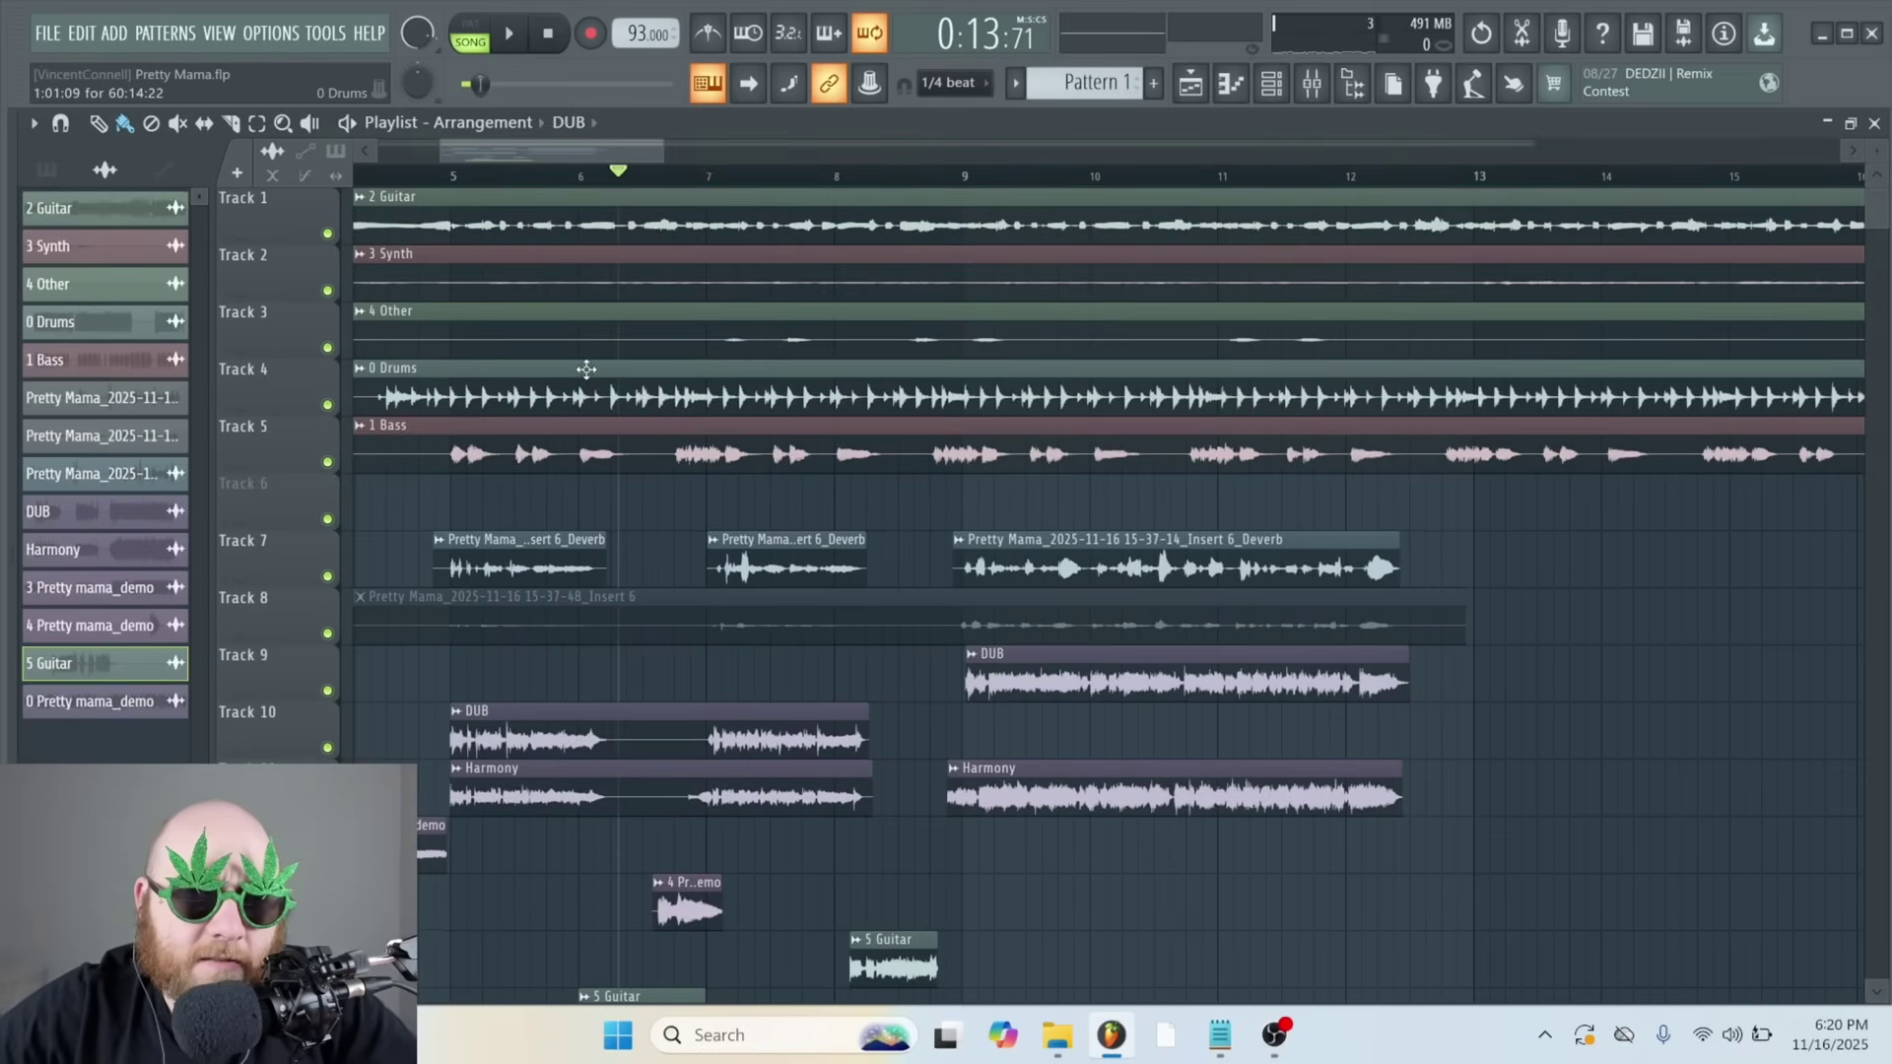
{"action": "left_click_drag", "start_coordinate": [622, 152], "coordinate": [1101, 179]}
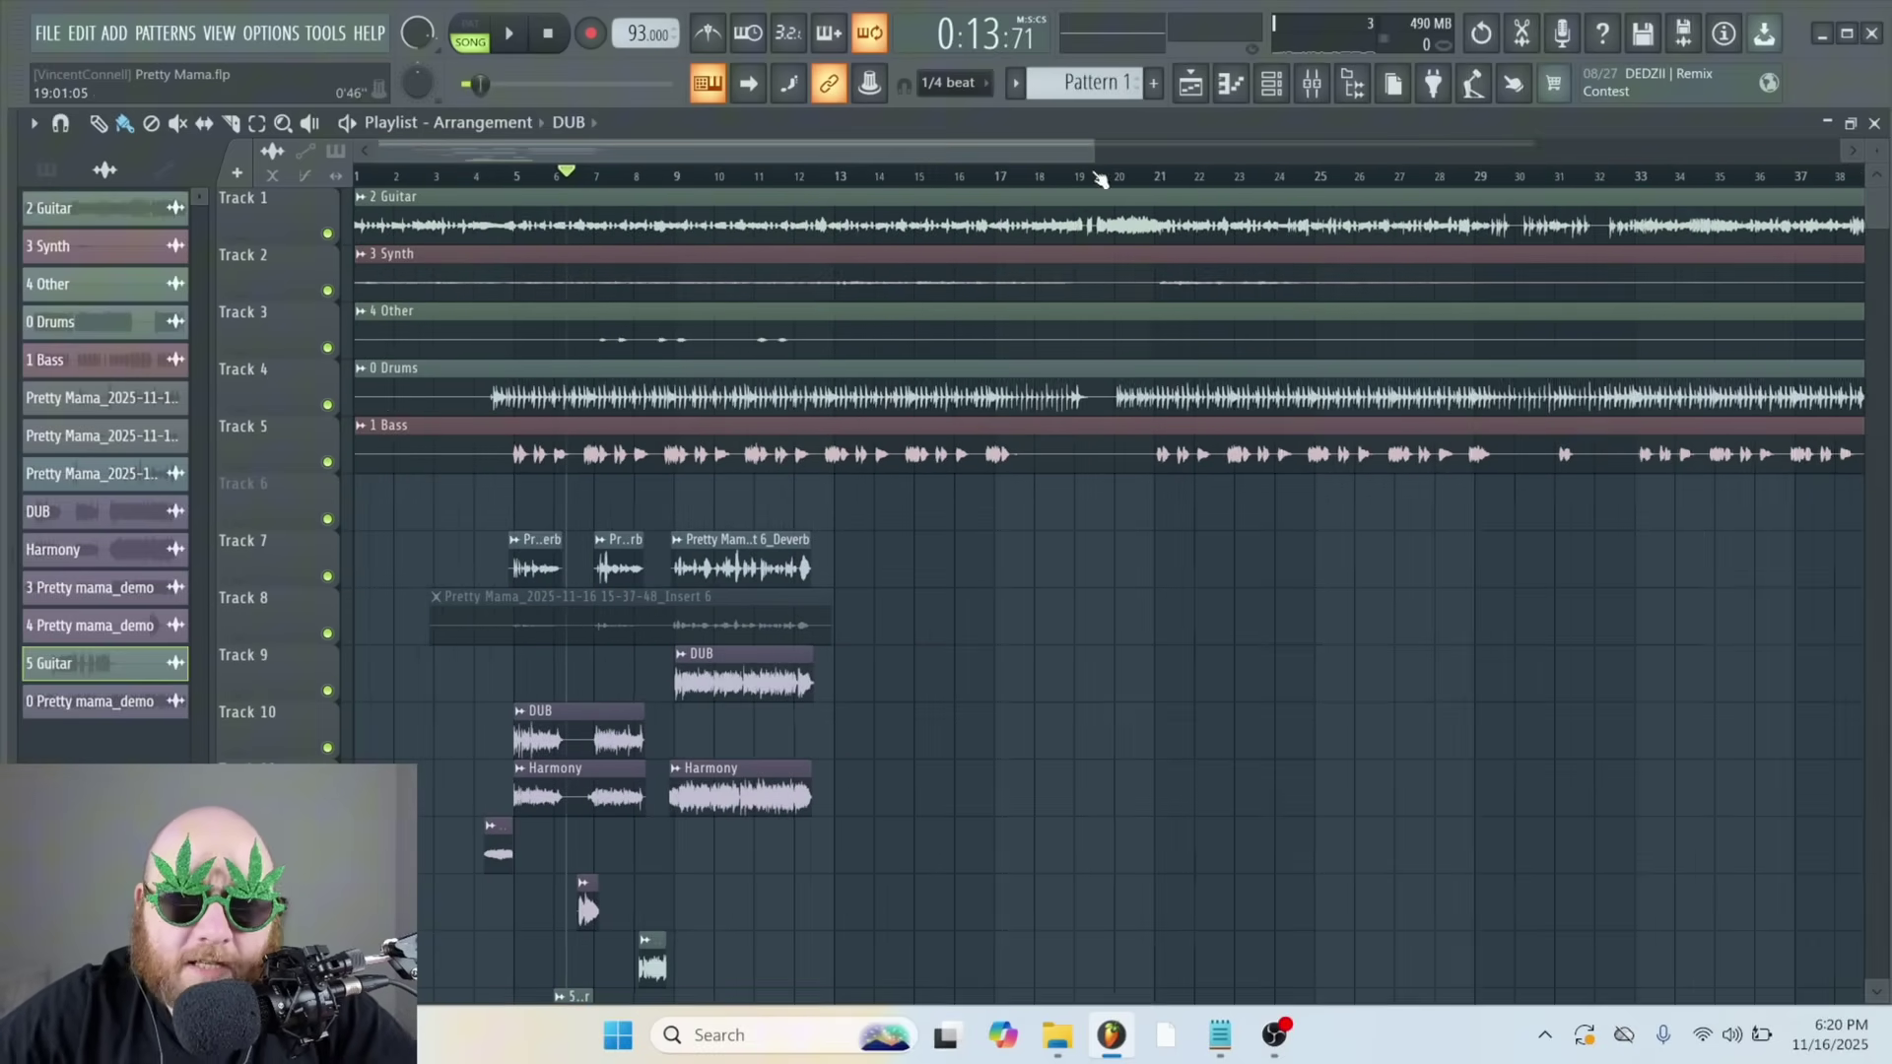
{"action": "double_click", "coordinate": [426, 279]}
{"action": "left_click", "coordinate": [767, 230]}
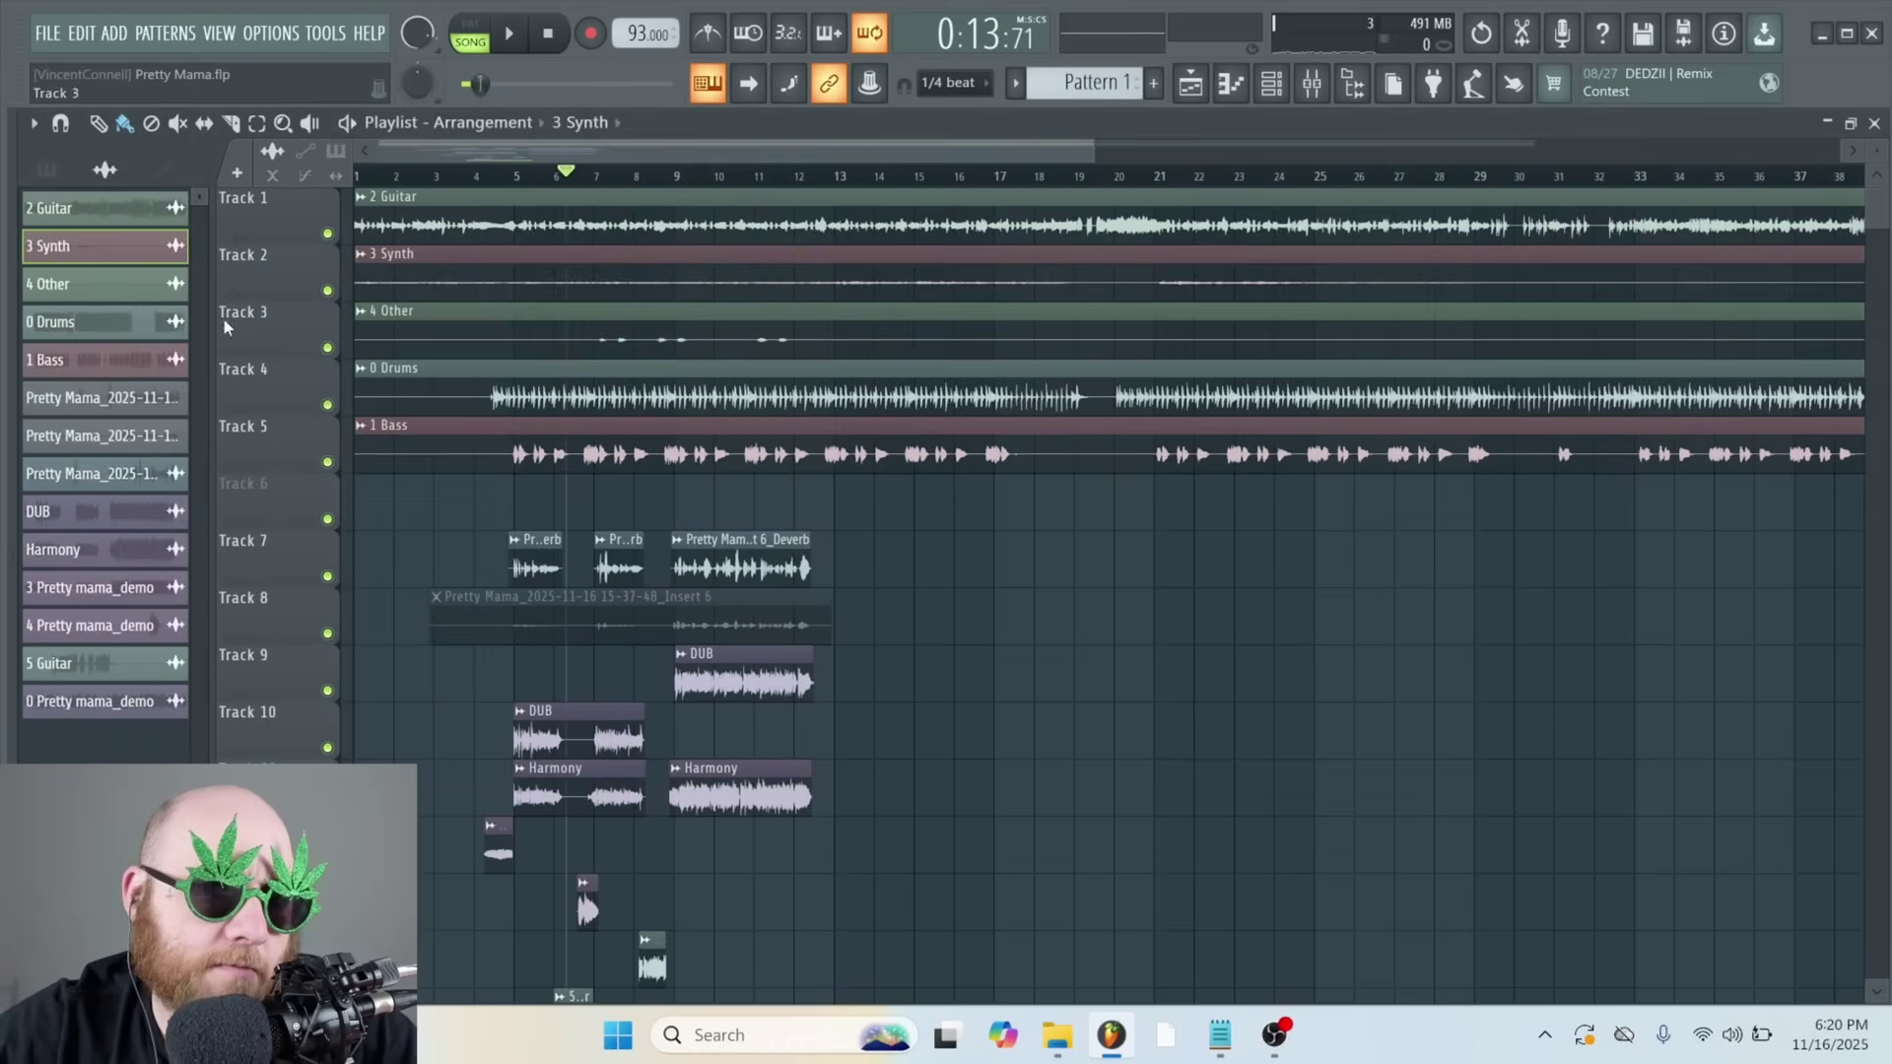
{"action": "right_click", "coordinate": [328, 291]}
{"action": "key", "text": "space"}
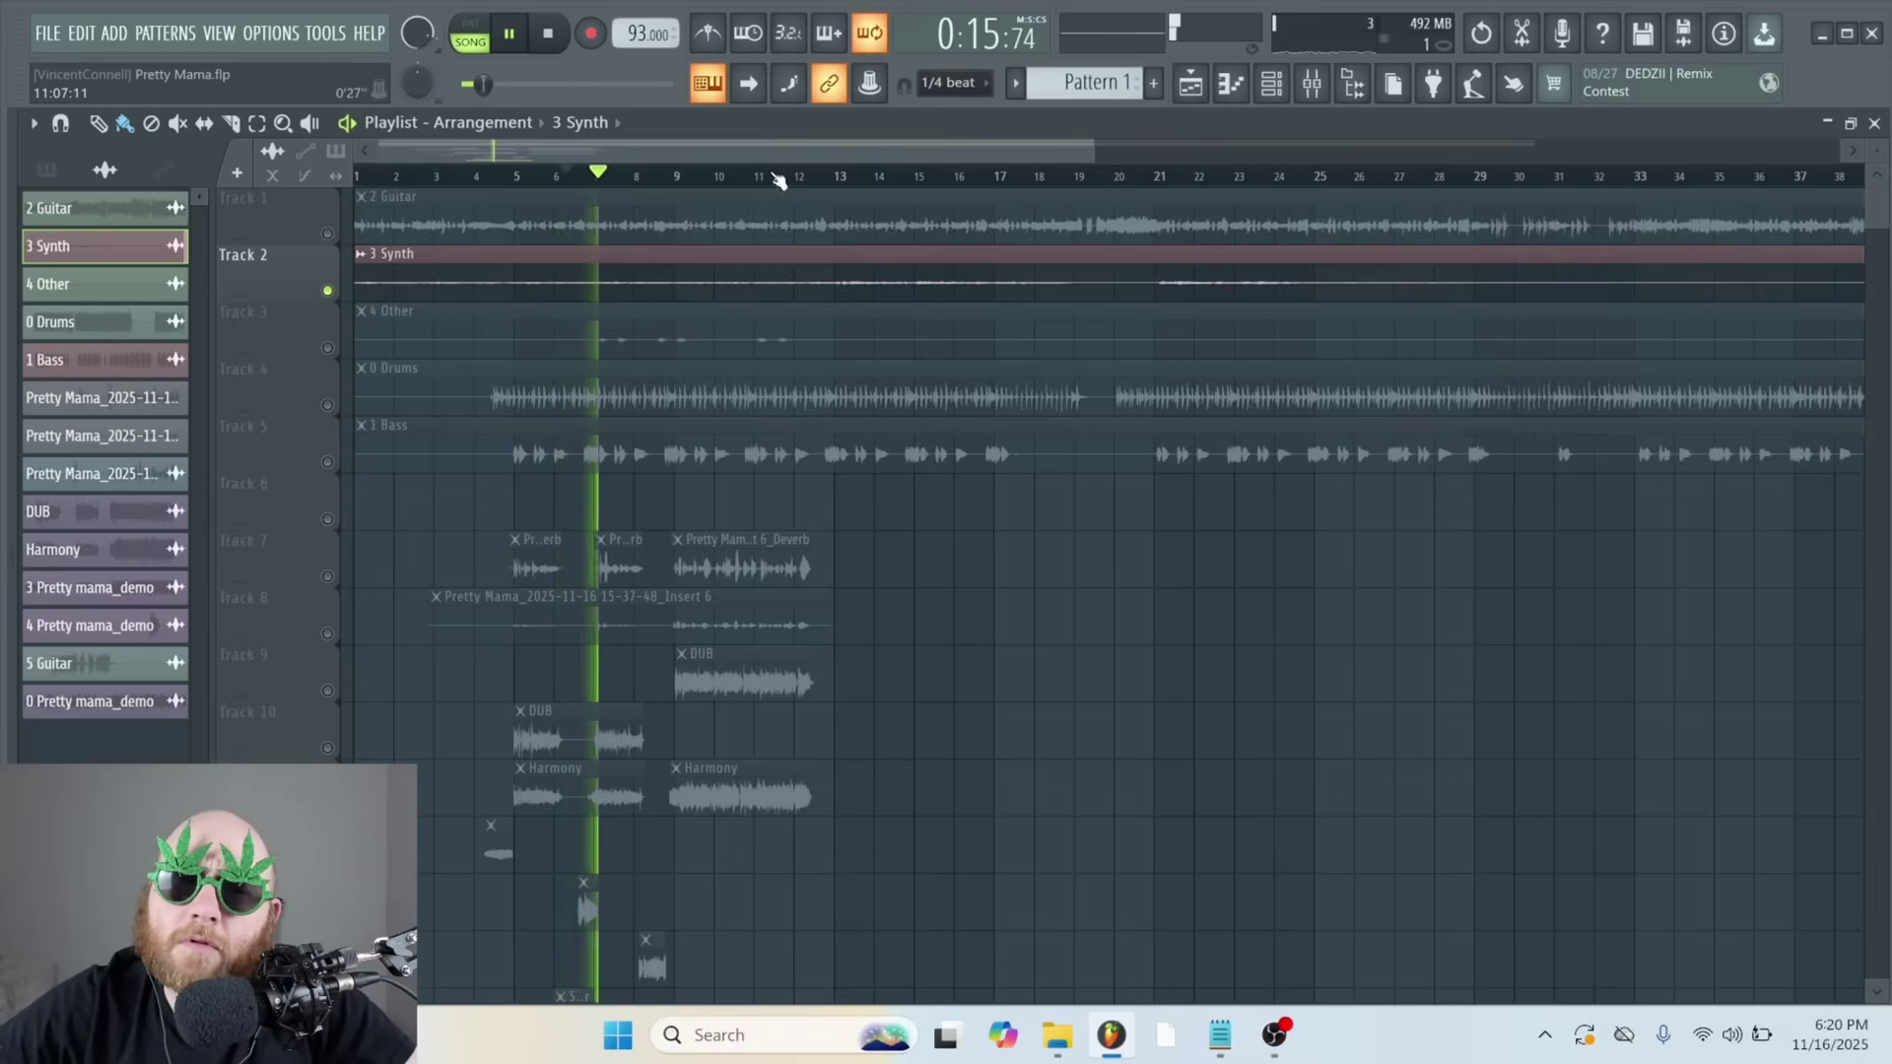
{"action": "left_click_drag", "start_coordinate": [1112, 152], "coordinate": [1375, 152]}
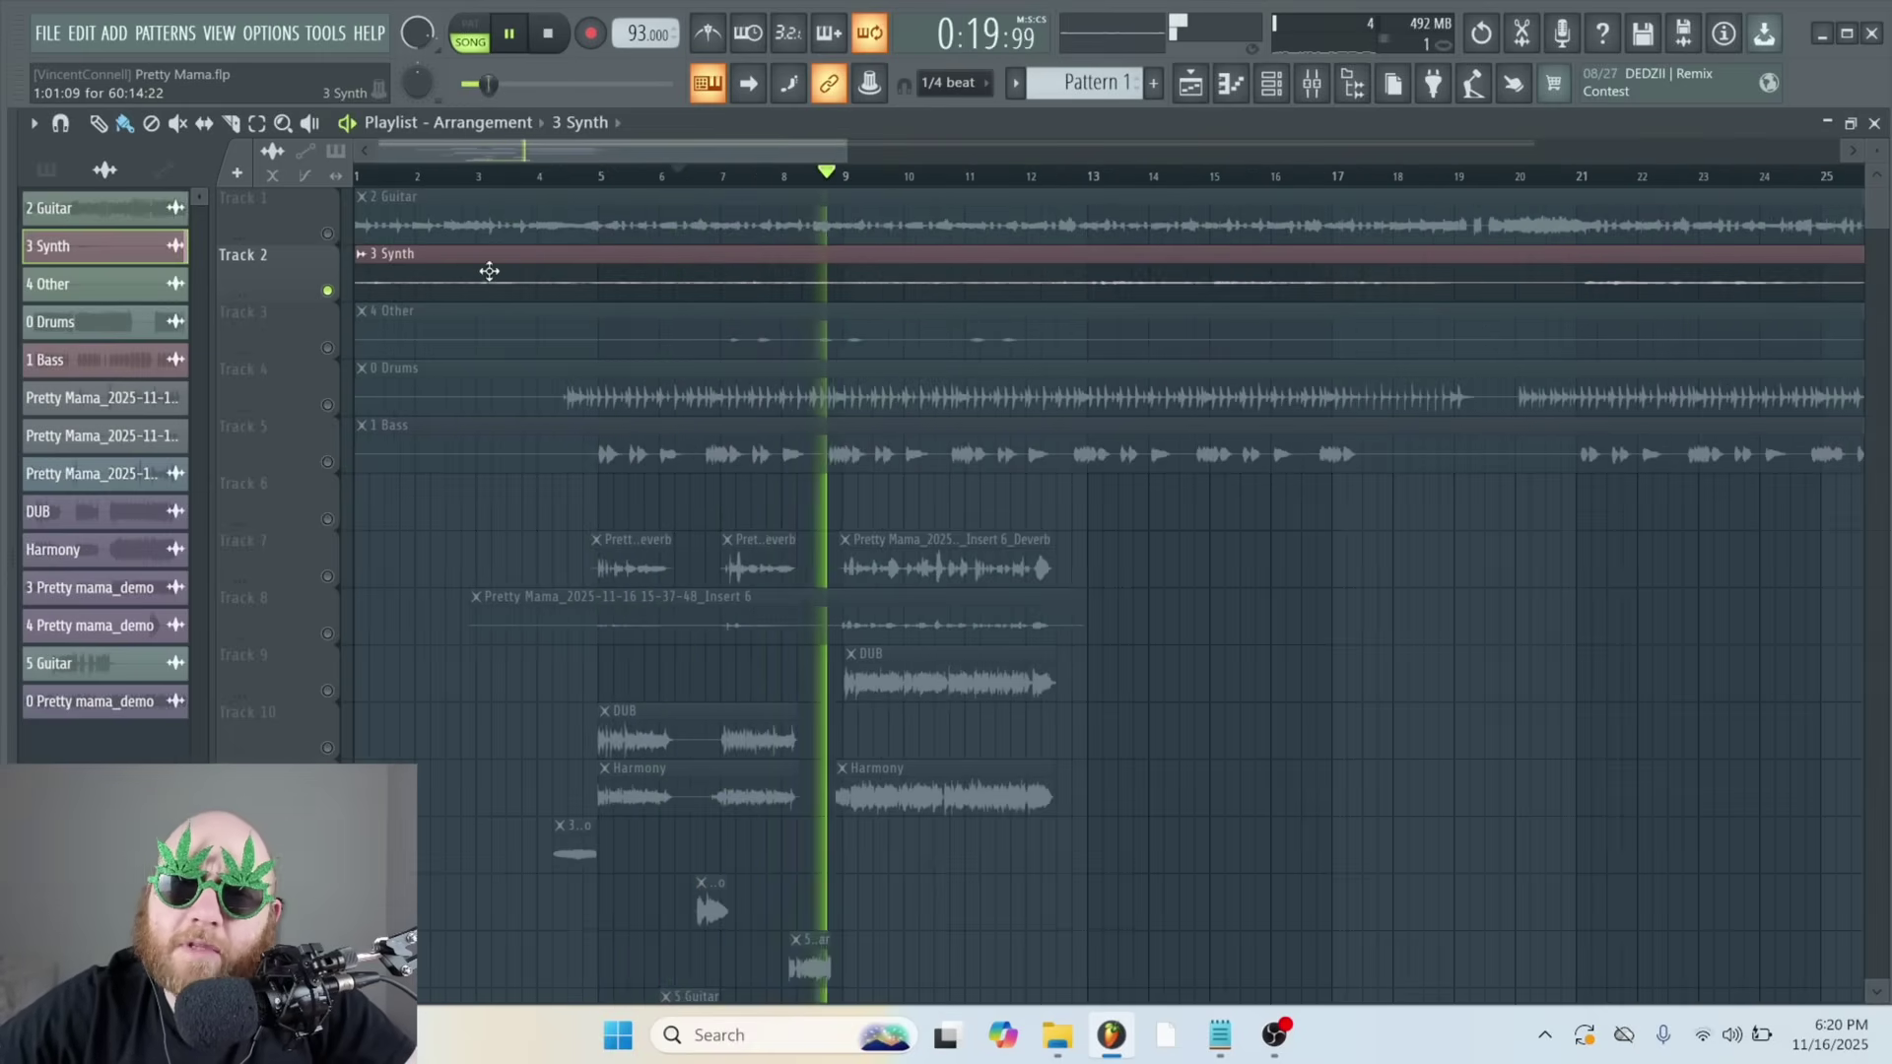
{"action": "key", "text": "space"}
Enable the 2 Guitar track and delete the 3 Synth clip from Track 2
{"action": "right_click", "coordinate": [328, 234]}
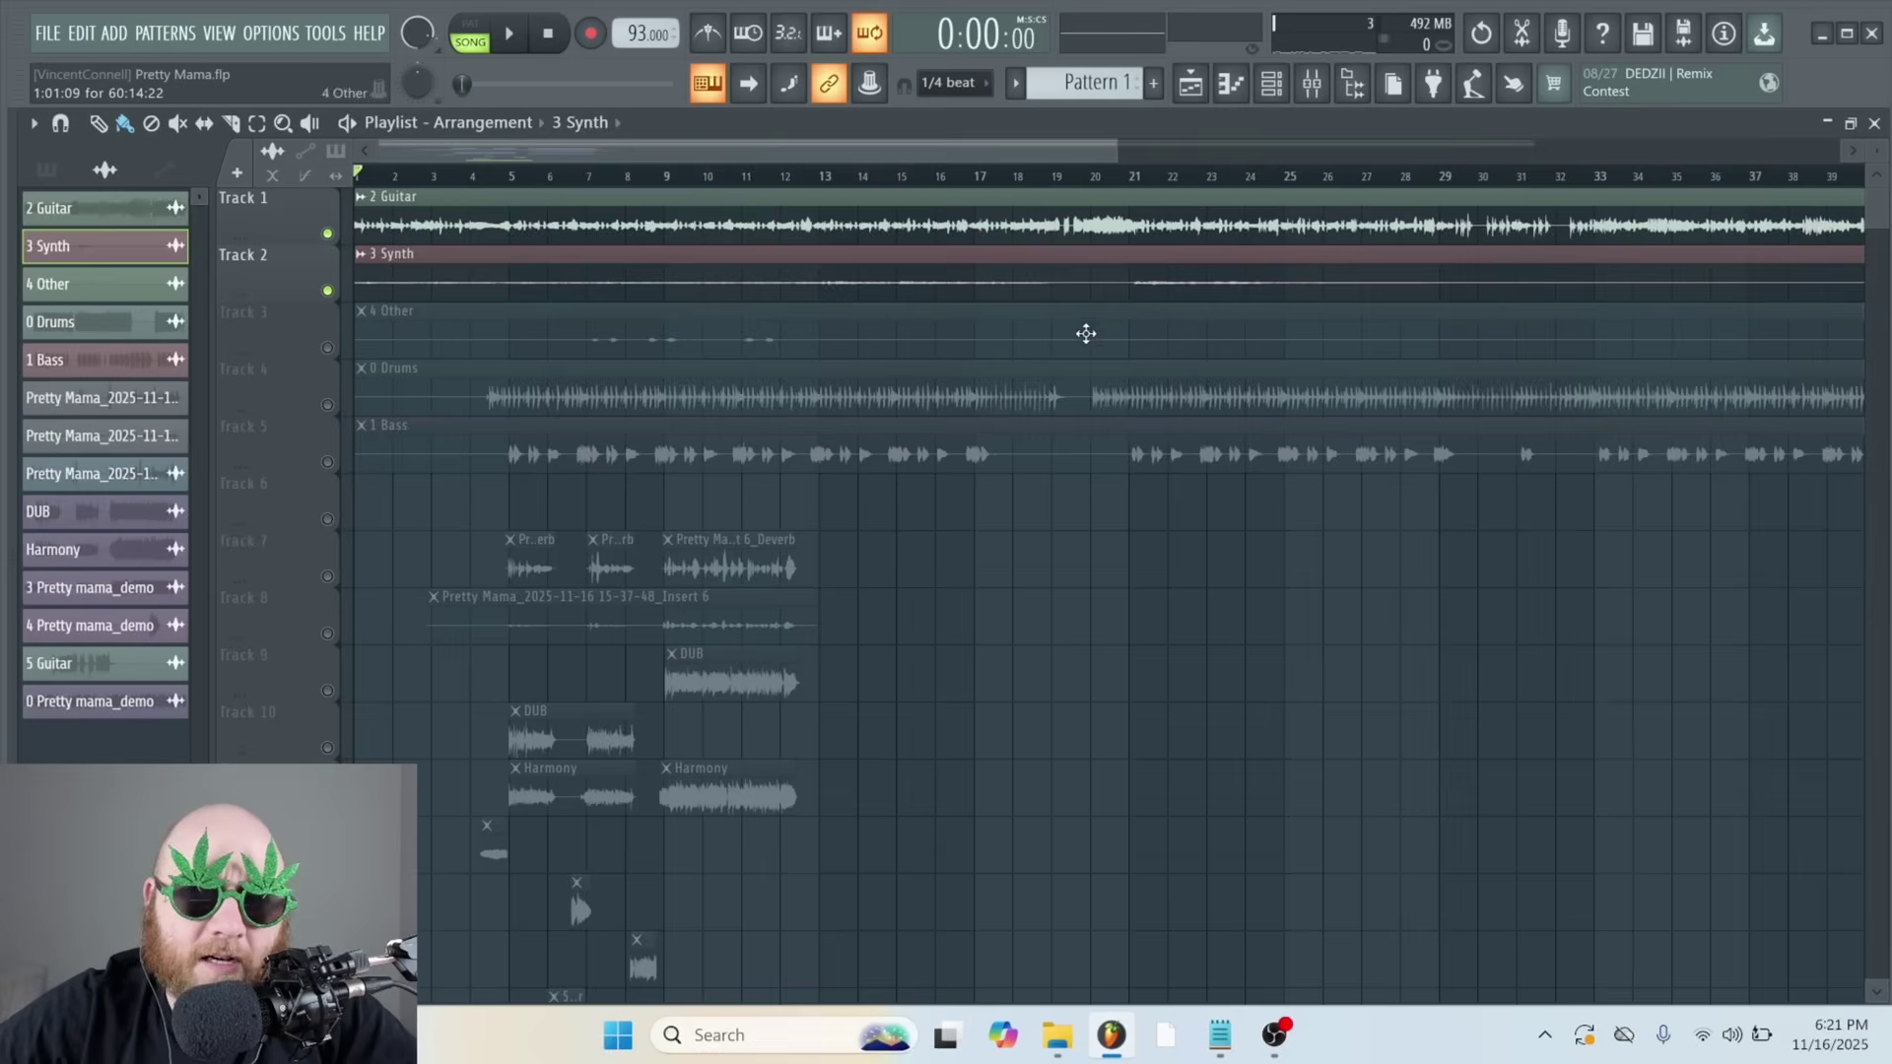
{"action": "right_click", "coordinate": [1004, 286]}
{"action": "key", "text": "space"}
Load kHs Limiter in slot 3 and Fruity Parametric EQ 2 in slot 2 of the 2 Guitar mixer track
{"action": "left_click_drag", "start_coordinate": [1118, 150], "coordinate": [577, 151]}
{"action": "double_click", "coordinate": [575, 211]}
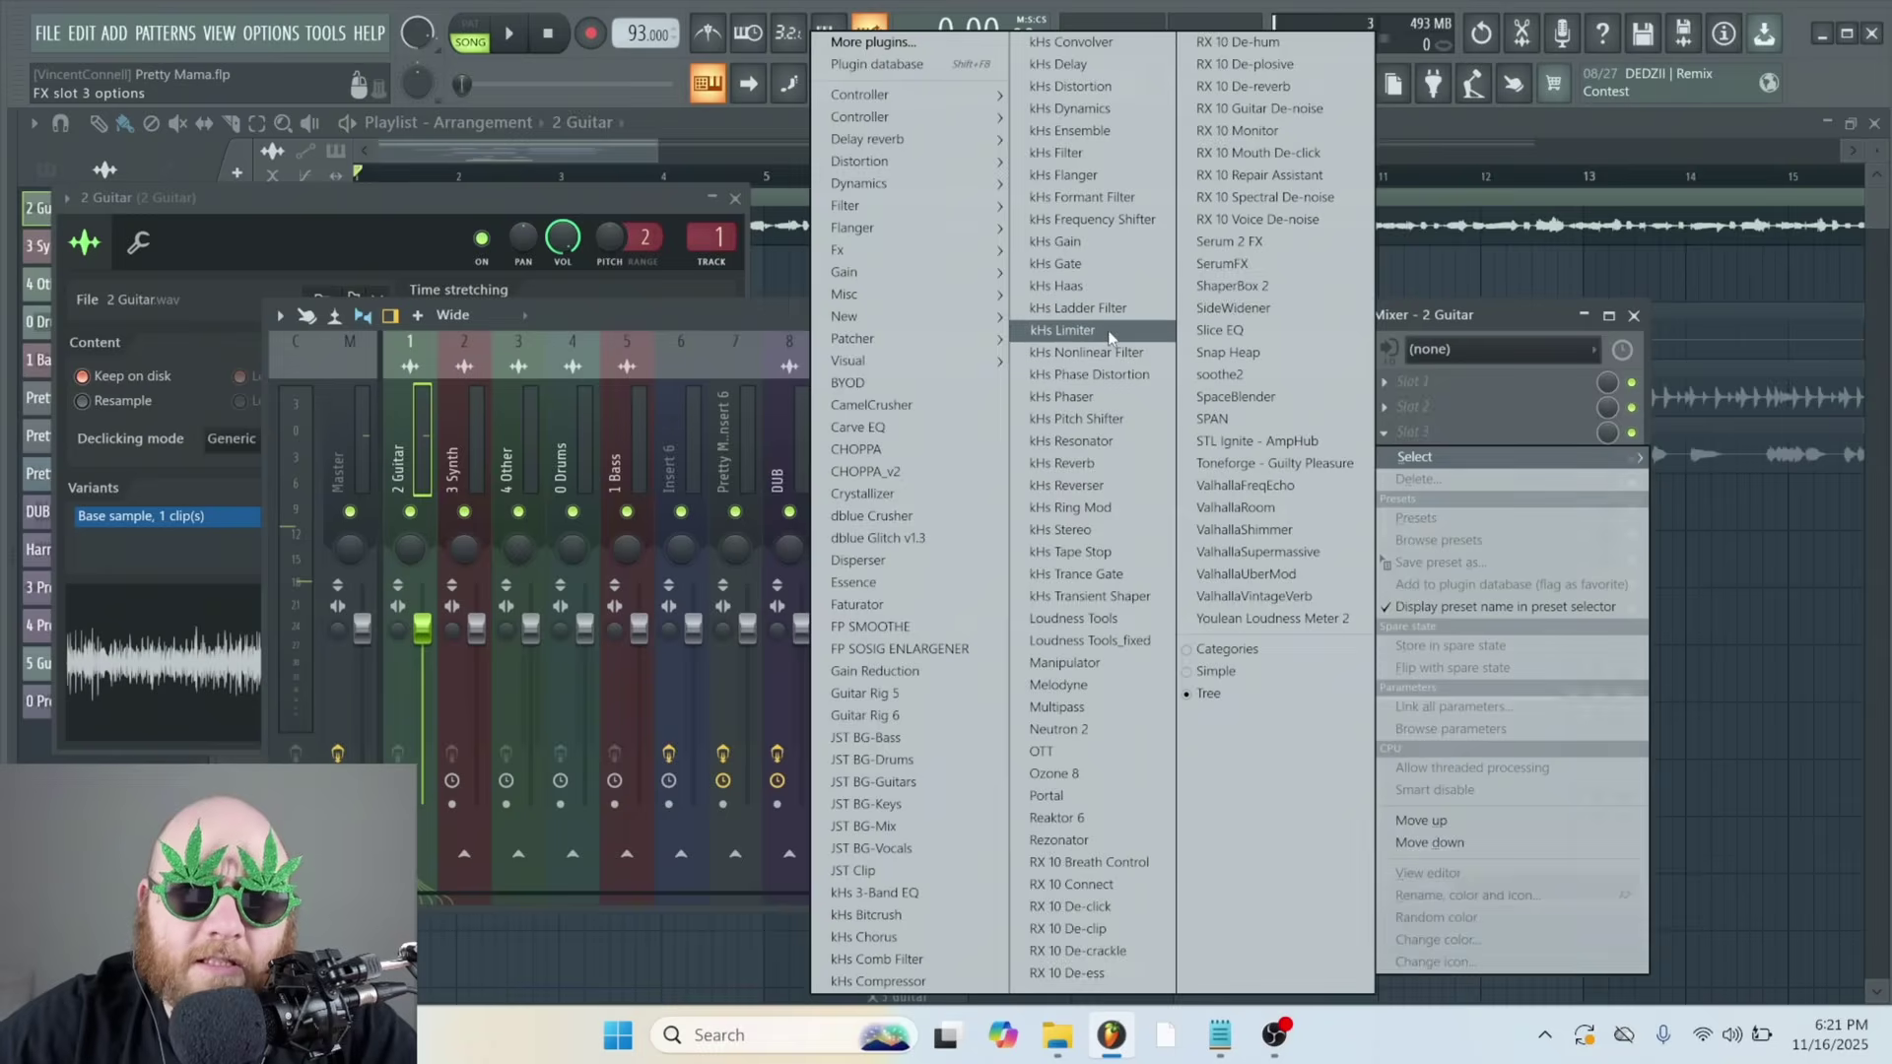
{"action": "left_click", "coordinate": [1063, 330]}
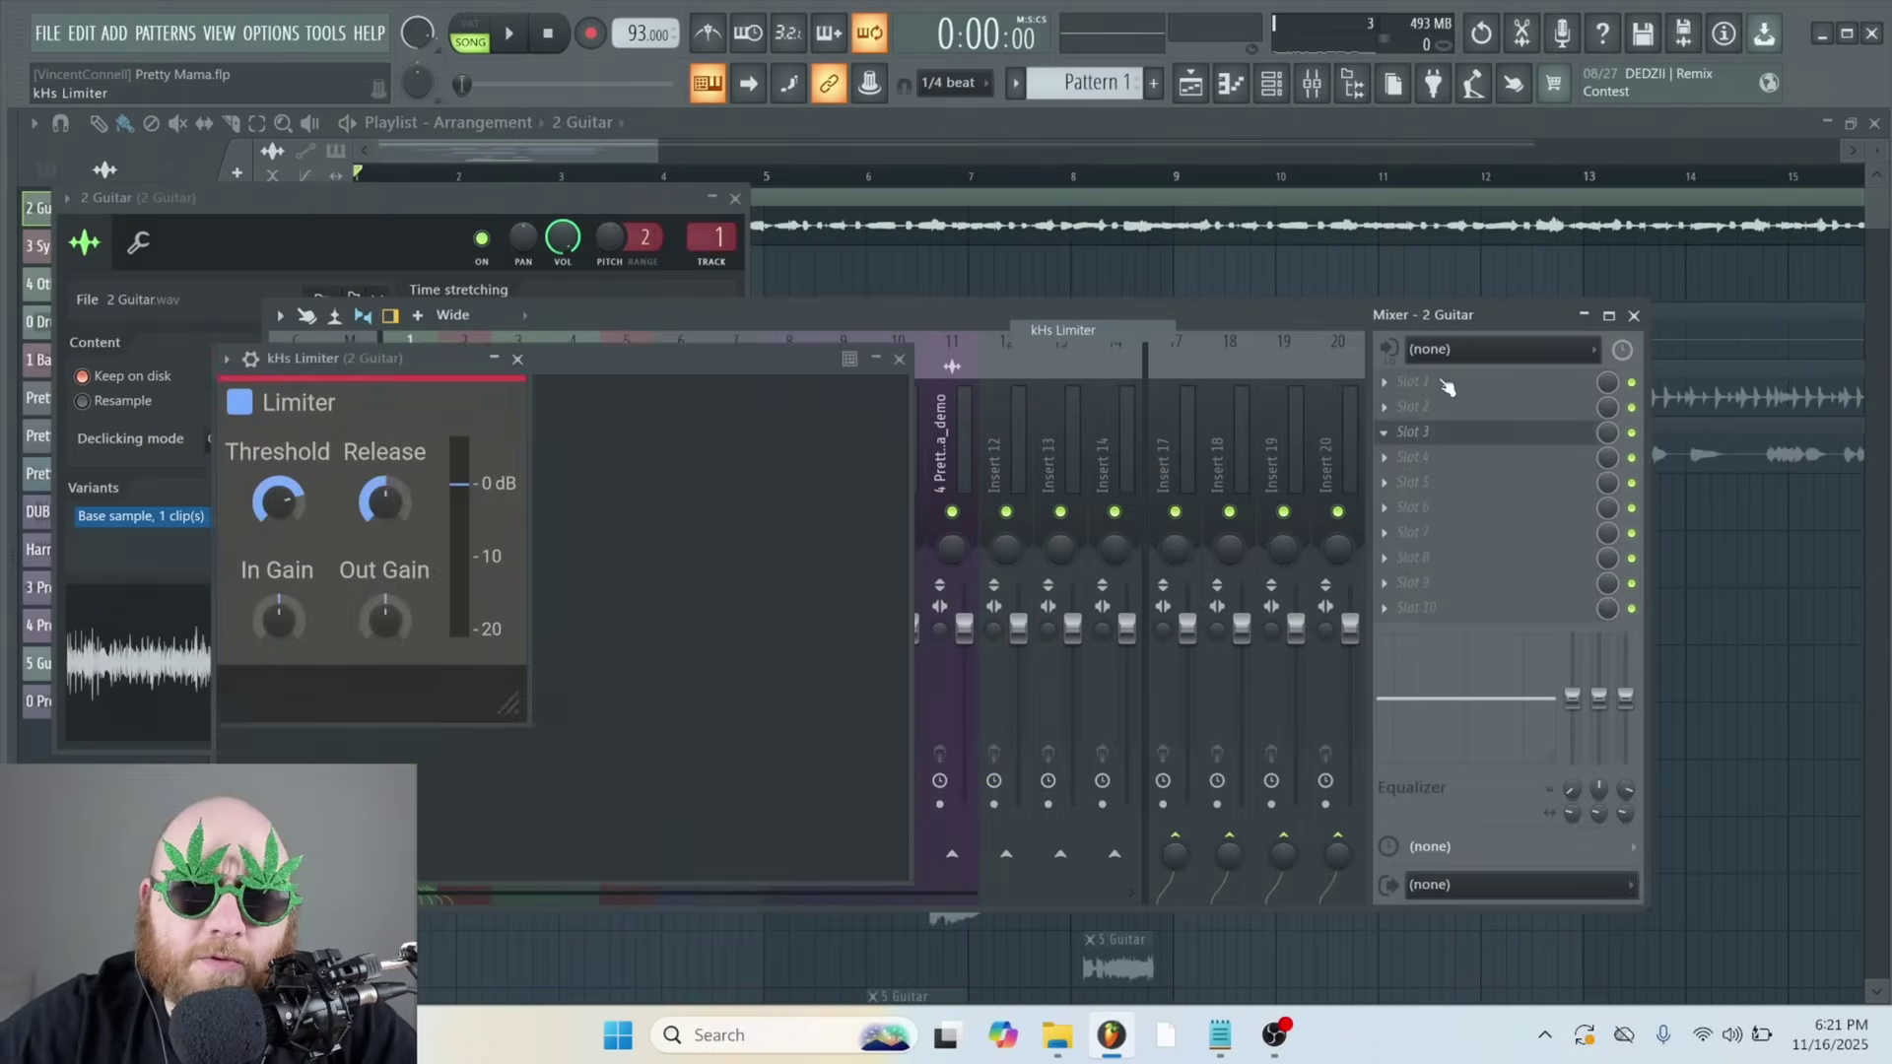
{"action": "left_click", "coordinate": [1461, 410]}
{"action": "mouse_move", "coordinate": [850, 209]}
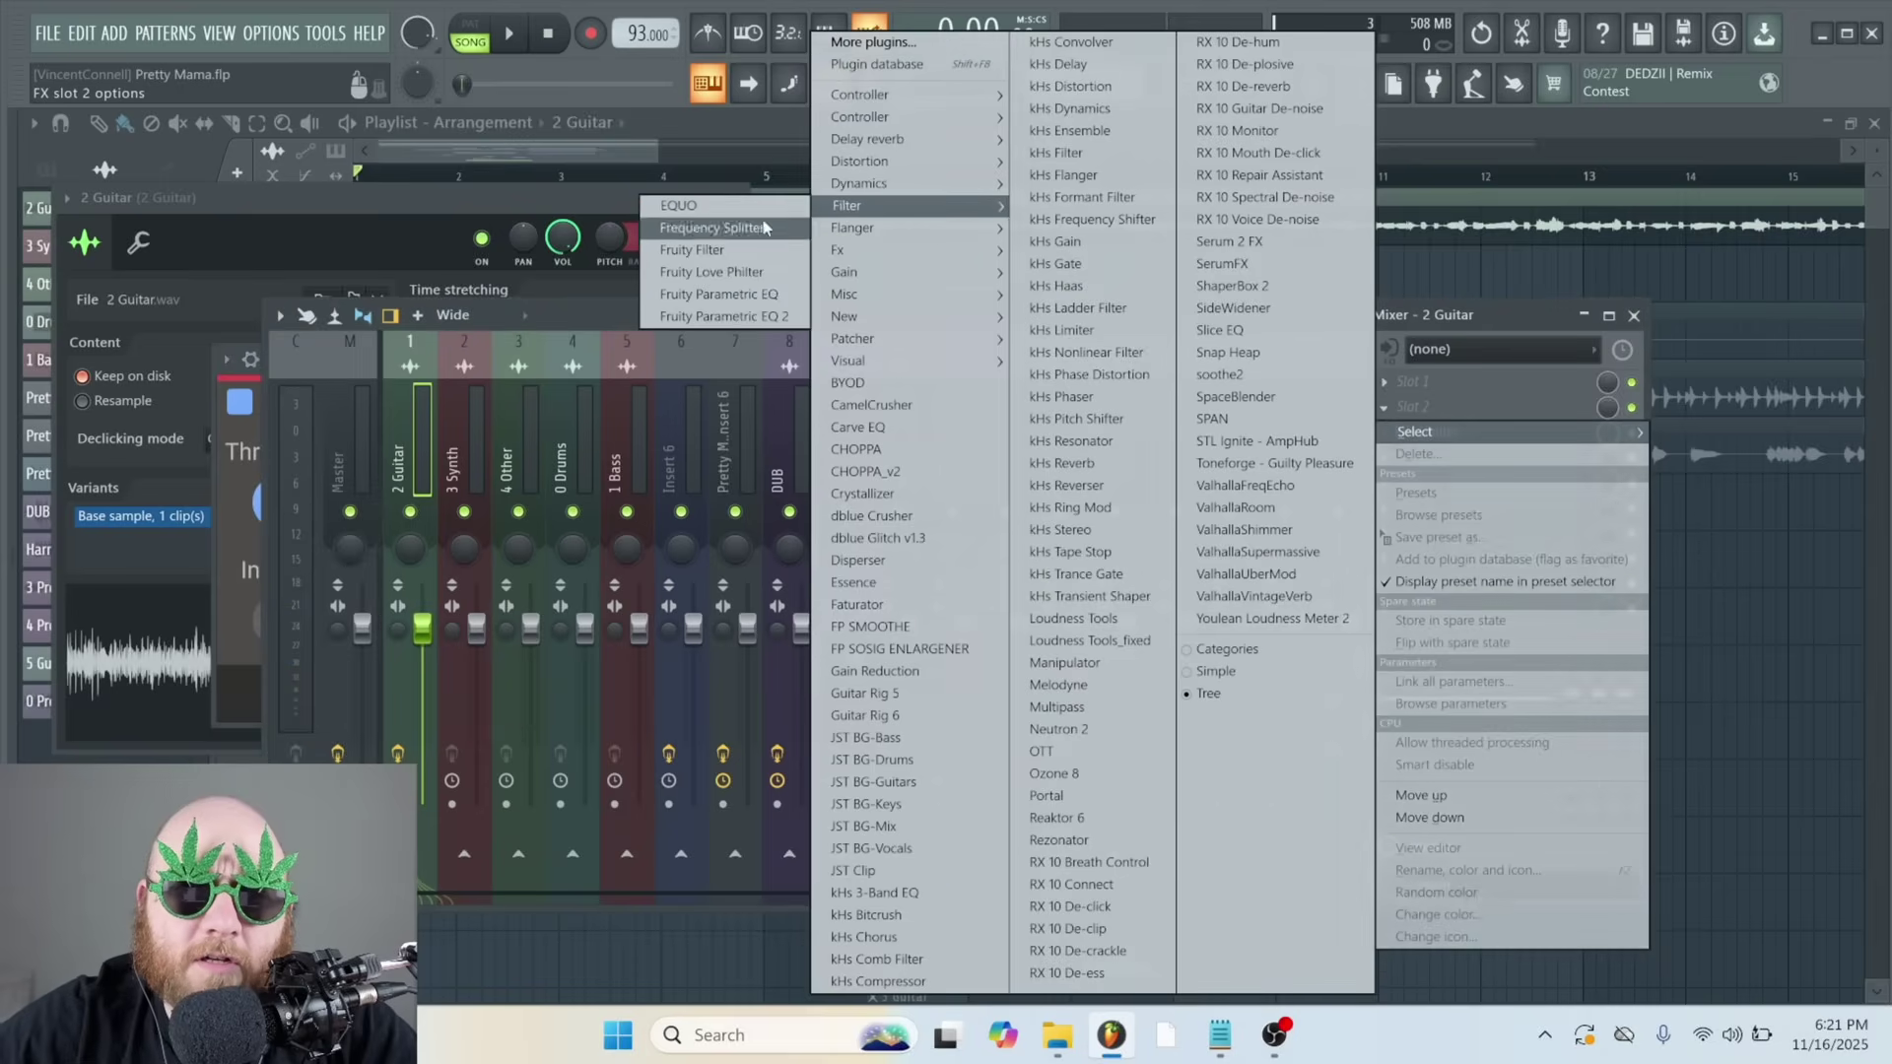
{"action": "left_click", "coordinate": [774, 315]}
Set EQ band 7 on the 2 Guitar track to a Steep 8 low pass at about 7115 Hz while the guitar plays
{"action": "right_click", "coordinate": [707, 536]}
{"action": "left_click", "coordinate": [827, 618]}
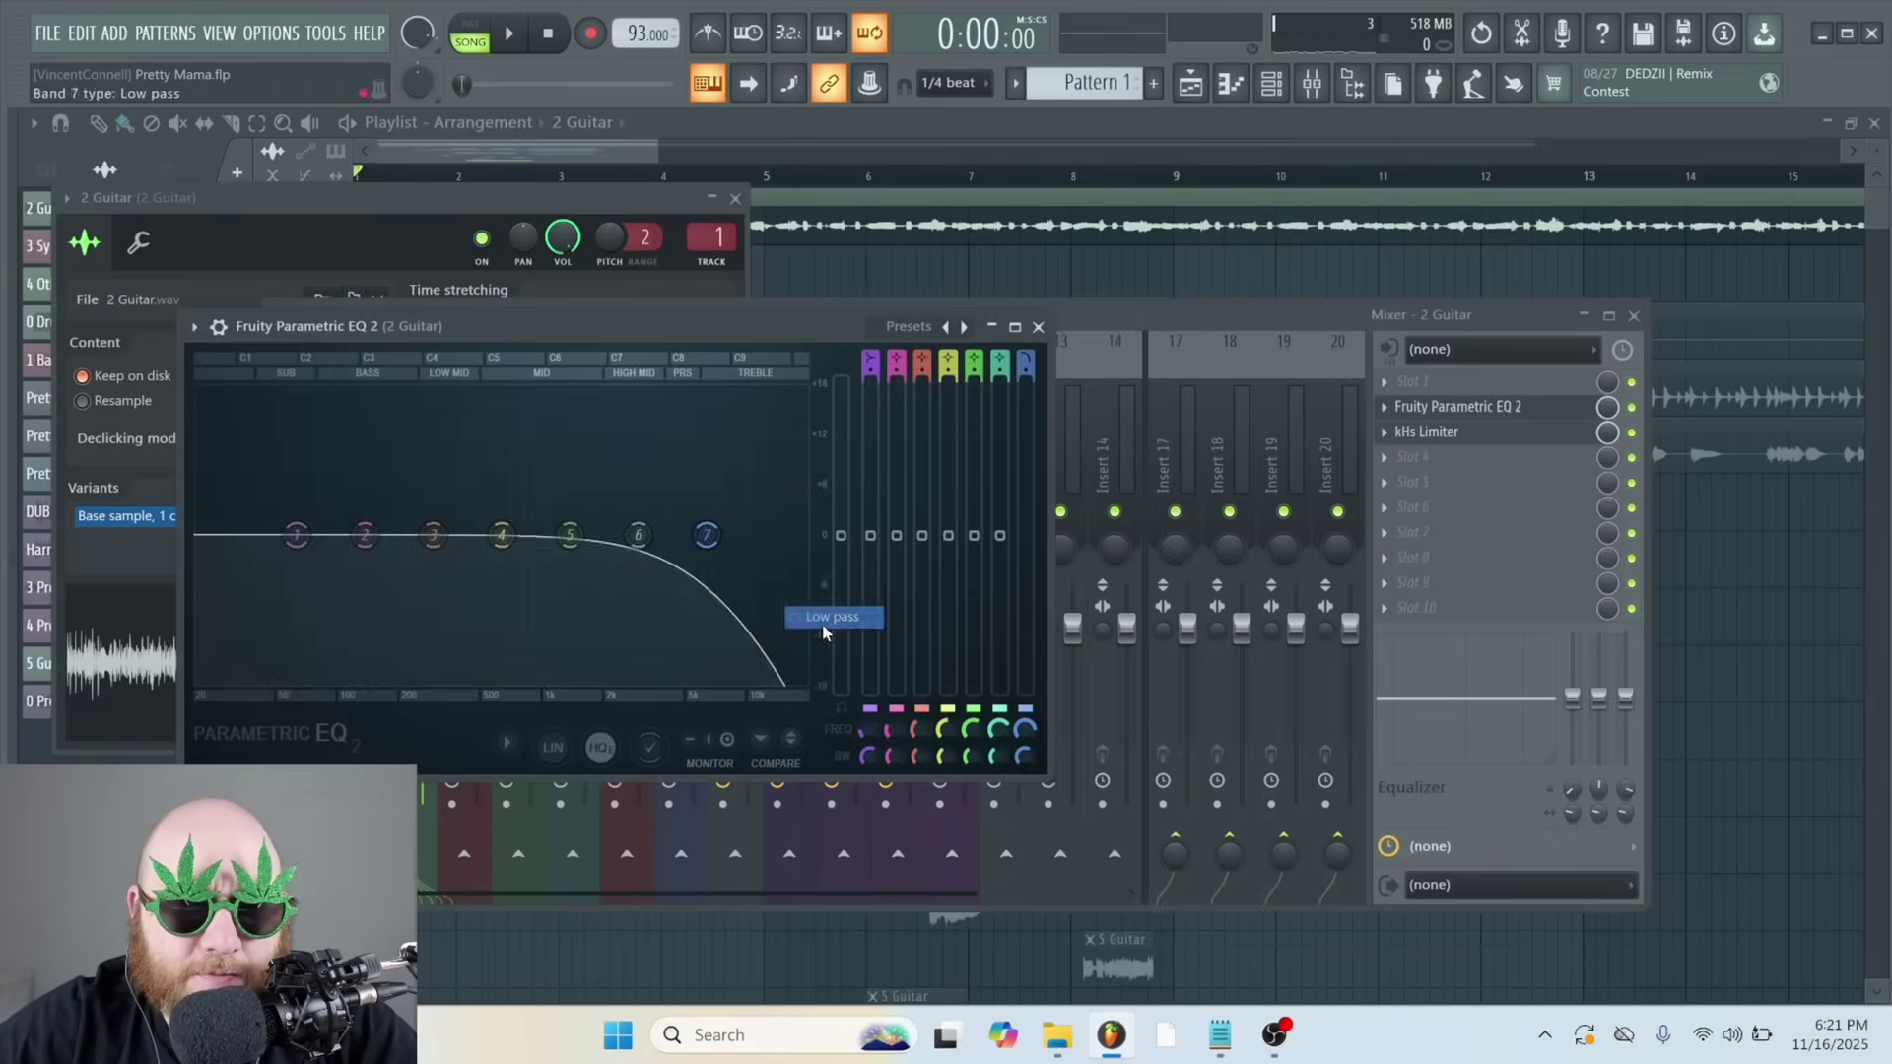
{"action": "left_click", "coordinate": [859, 617]}
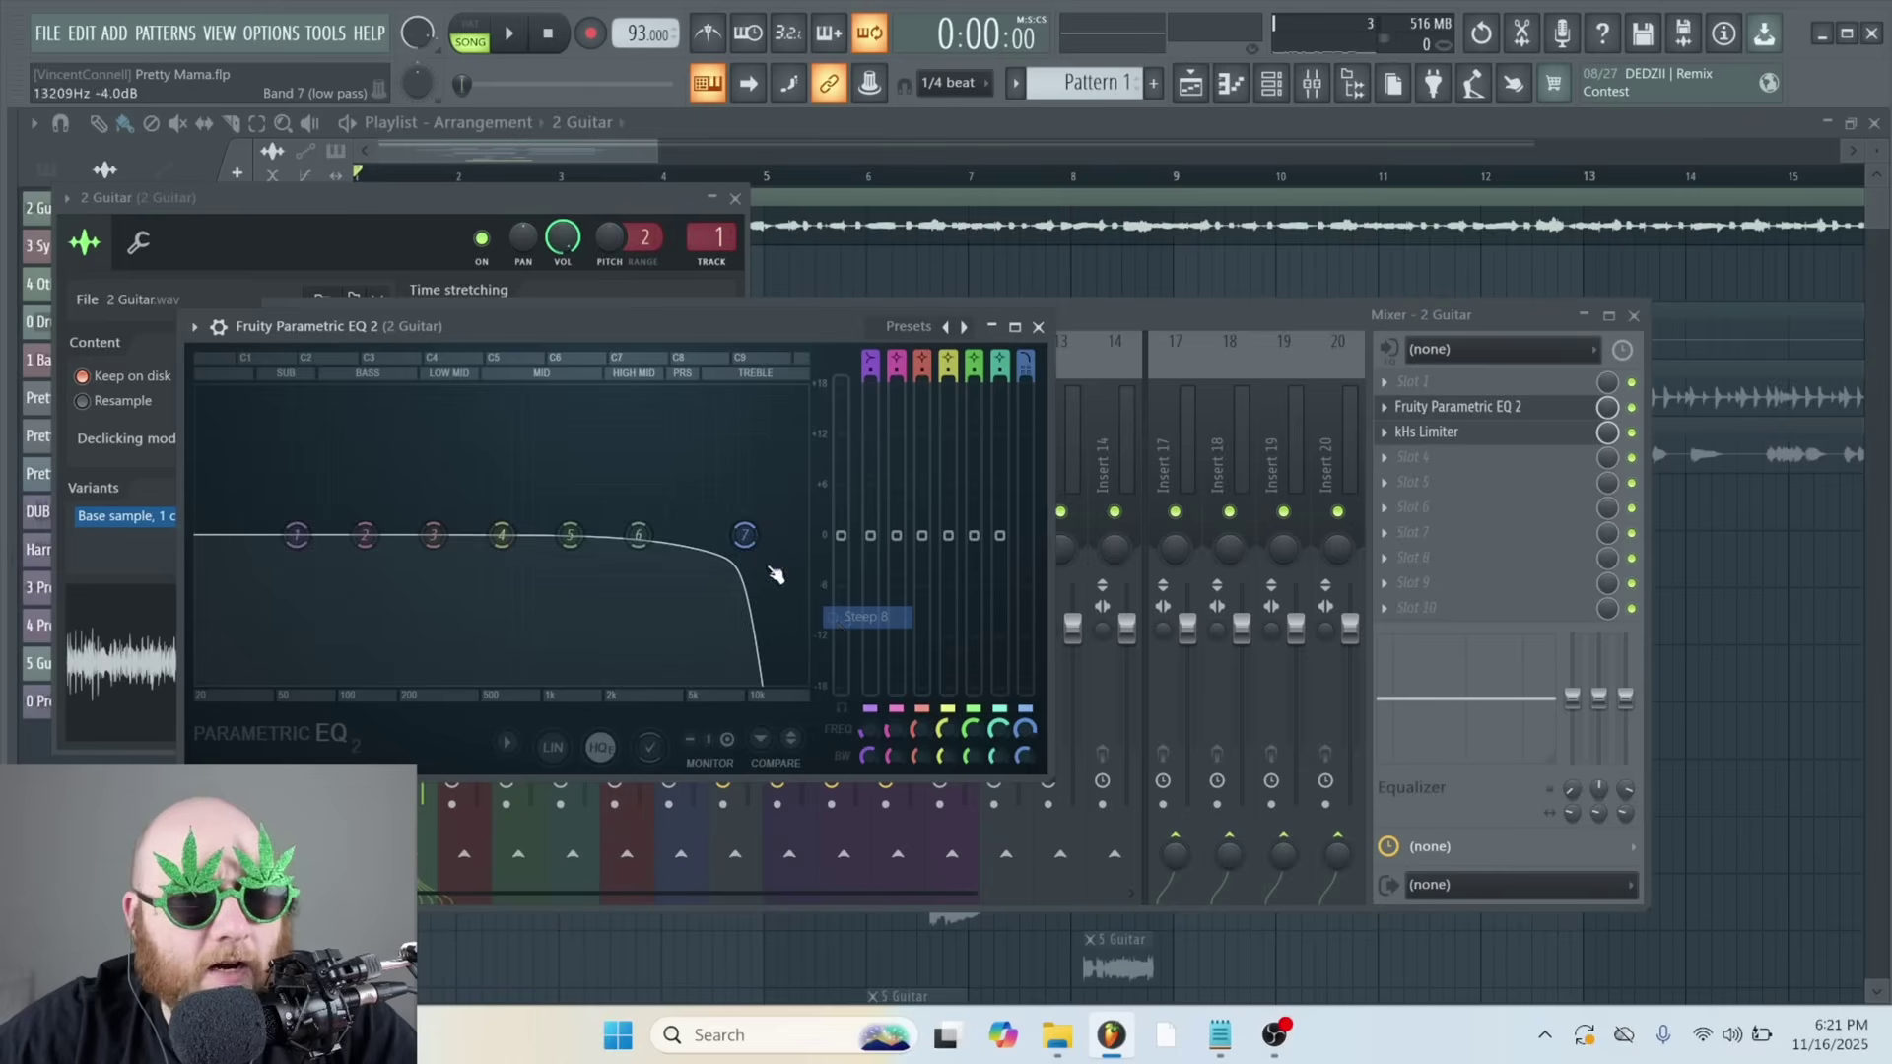
{"action": "key", "text": "space"}
{"action": "left_click_drag", "start_coordinate": [756, 535], "coordinate": [717, 535]}
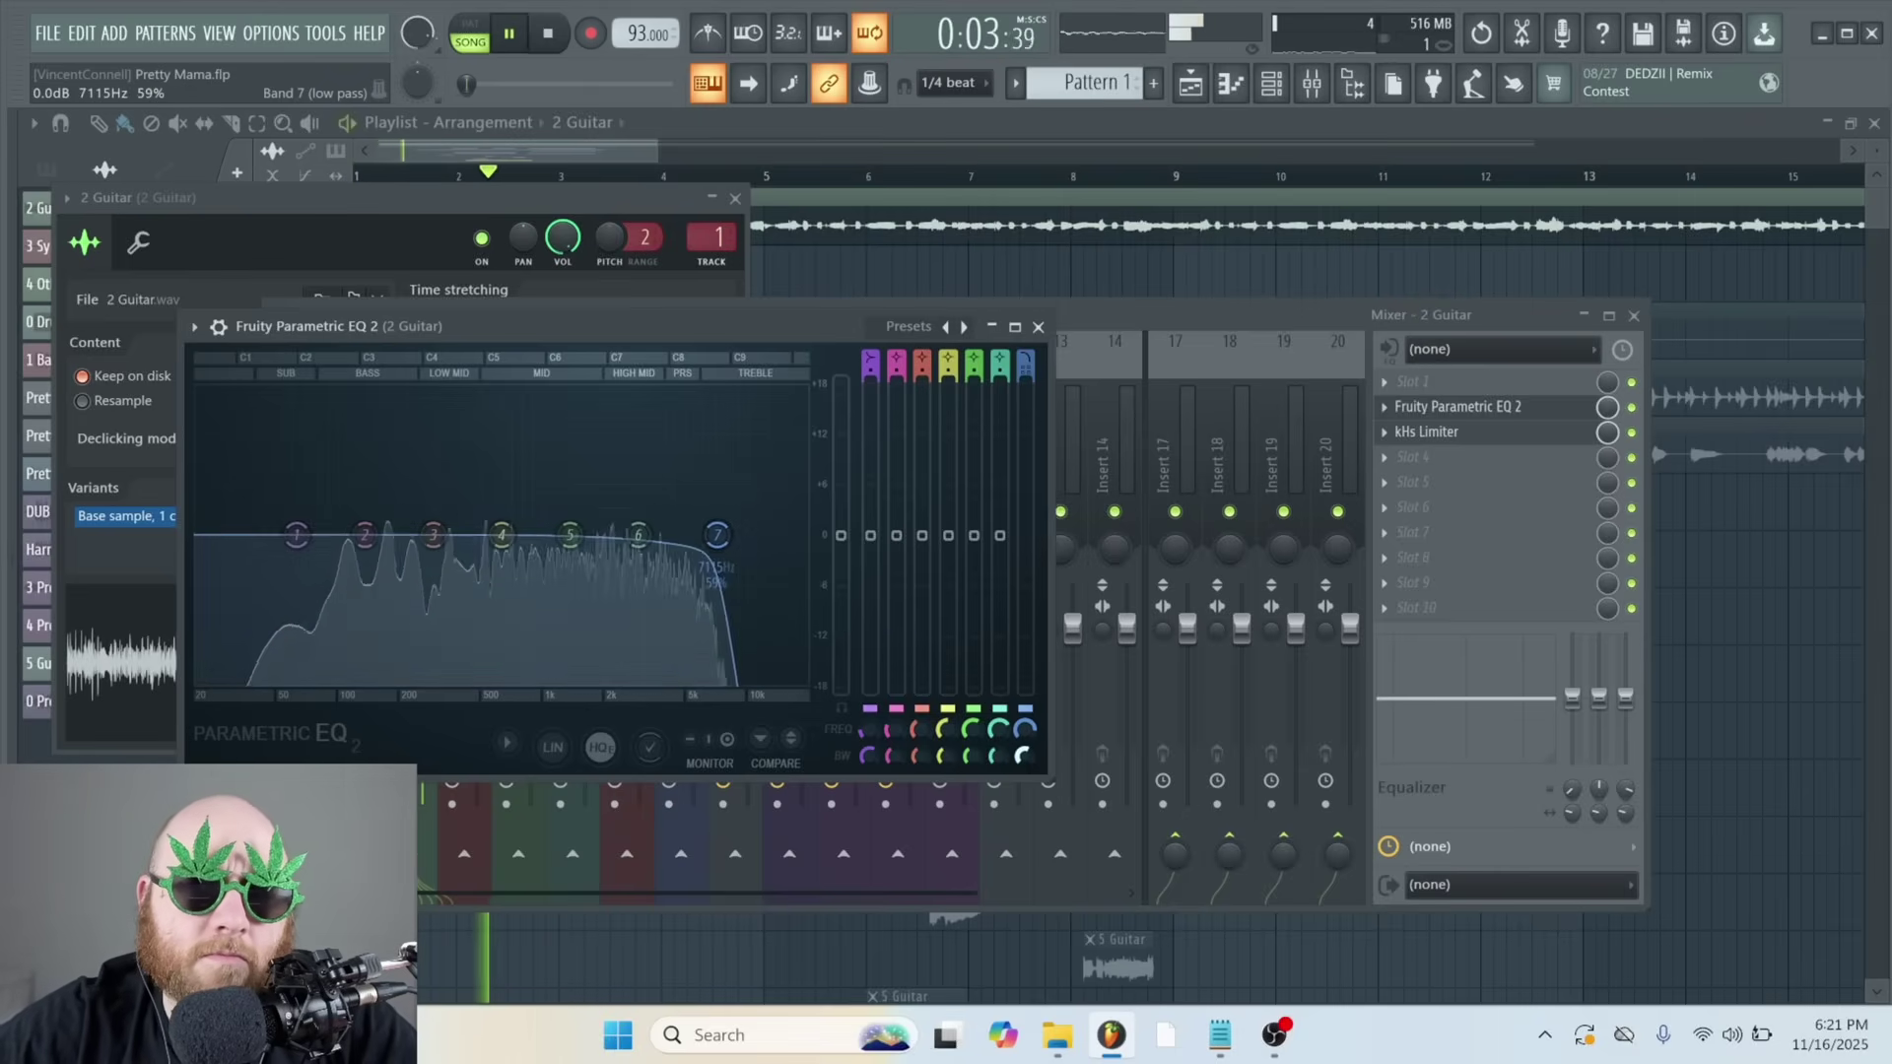
{"action": "key", "text": "space"}
Turn EQ band 1 into a steep high pass, raise its cutoff slightly, and dip band 4 a little on the 2 Guitar track
{"action": "right_click", "coordinate": [296, 535]}
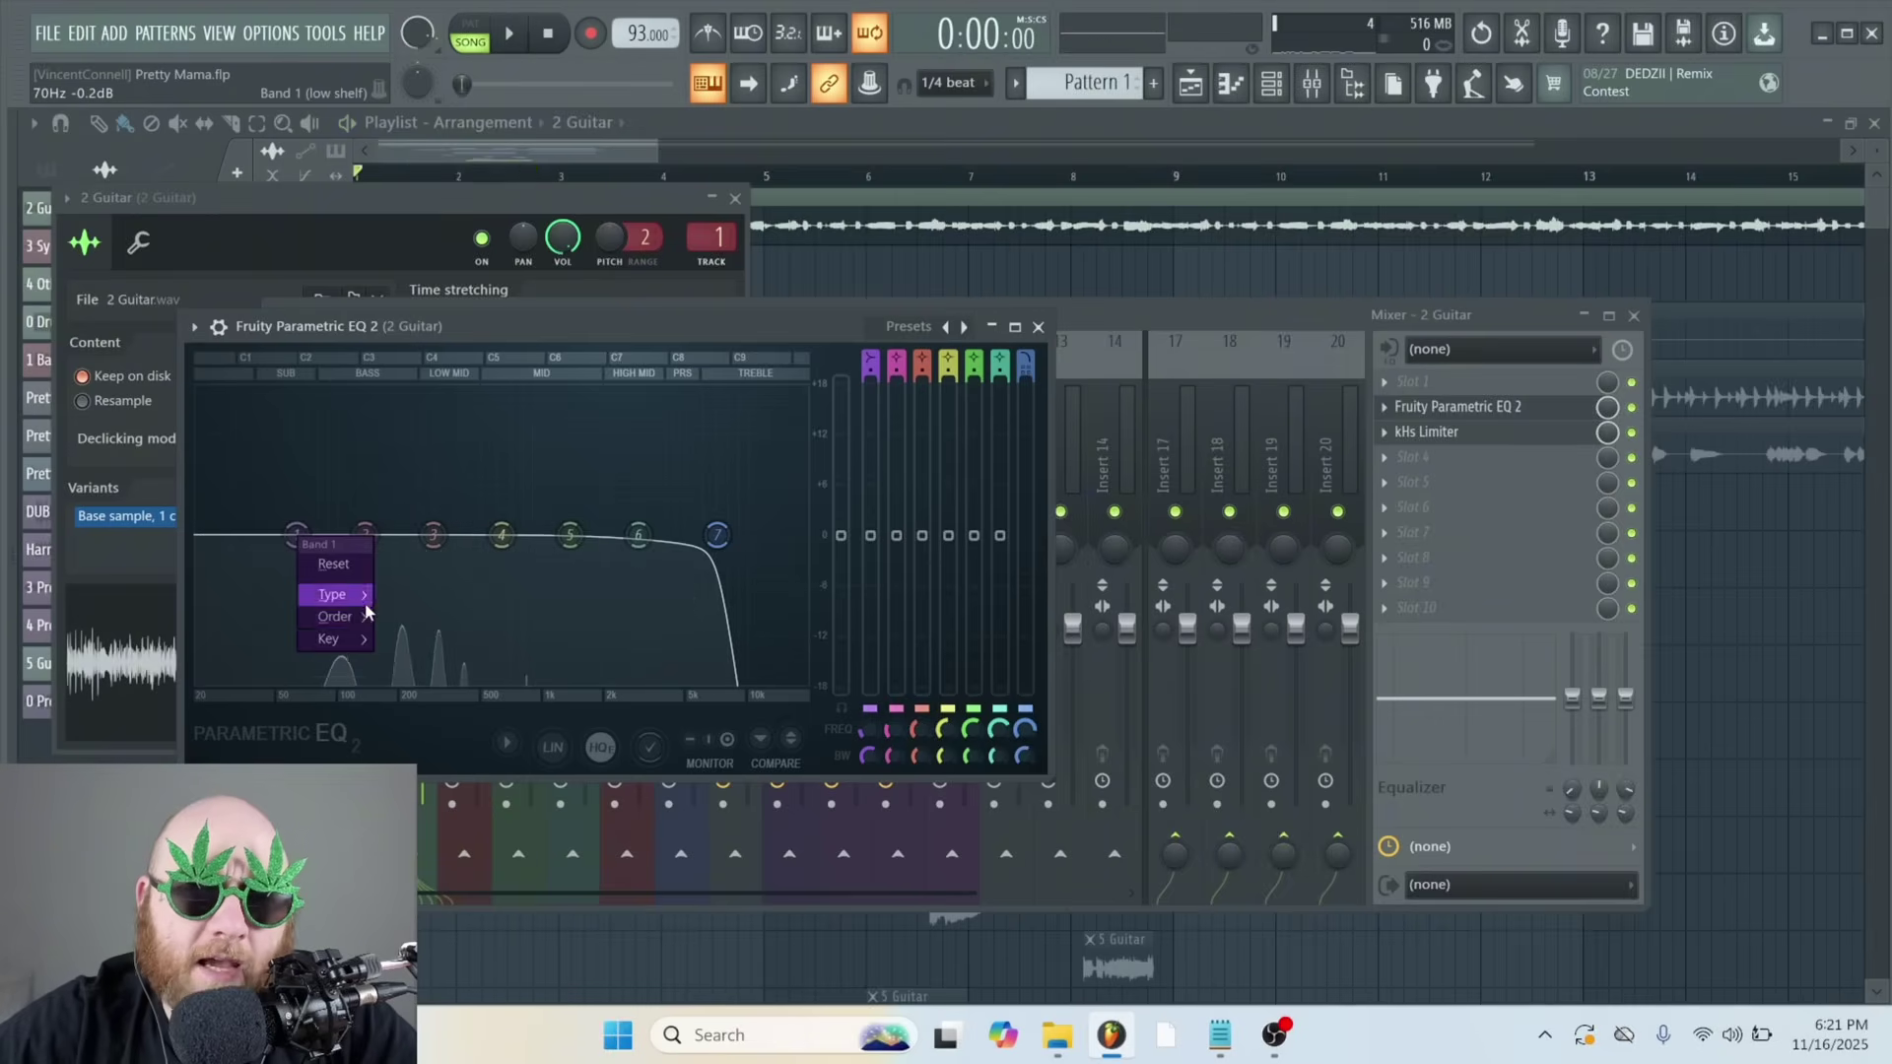
{"action": "mouse_move", "coordinate": [357, 605]}
{"action": "left_click", "coordinate": [414, 630]}
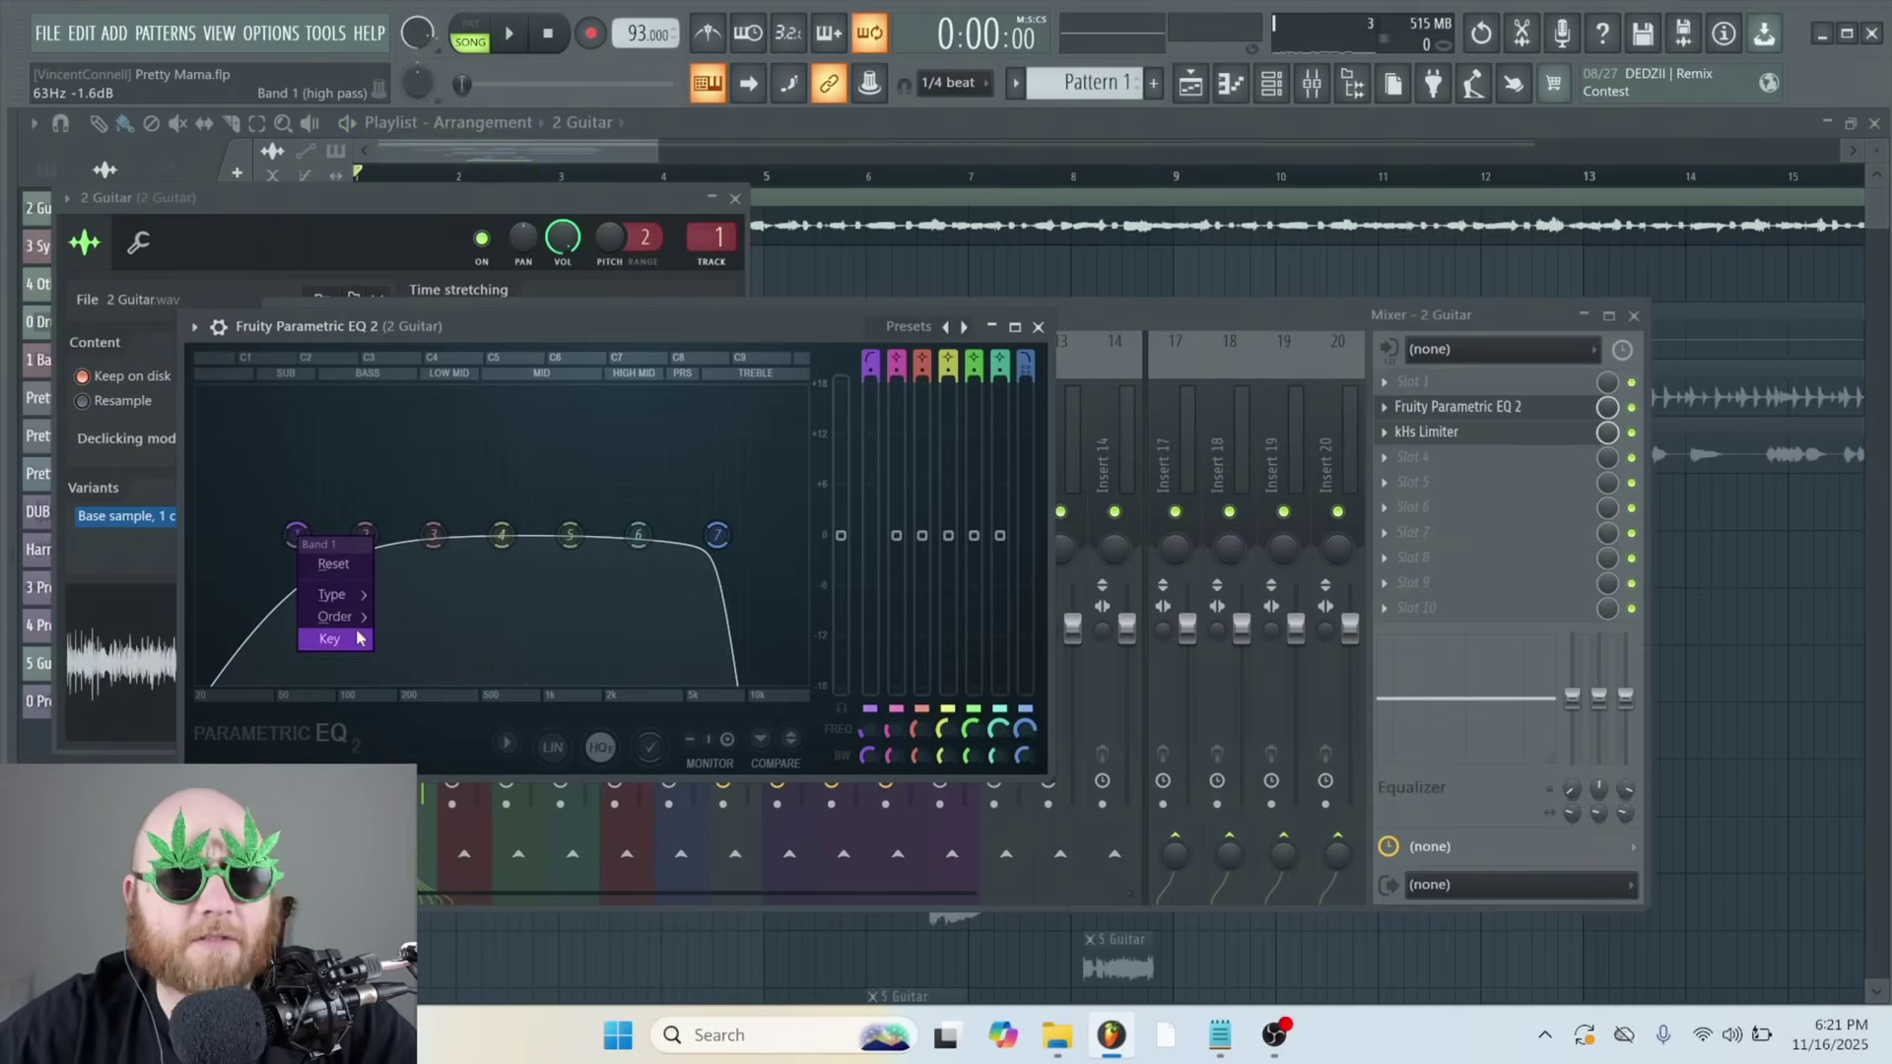
{"action": "mouse_move", "coordinate": [358, 639]}
{"action": "left_click", "coordinate": [414, 616]}
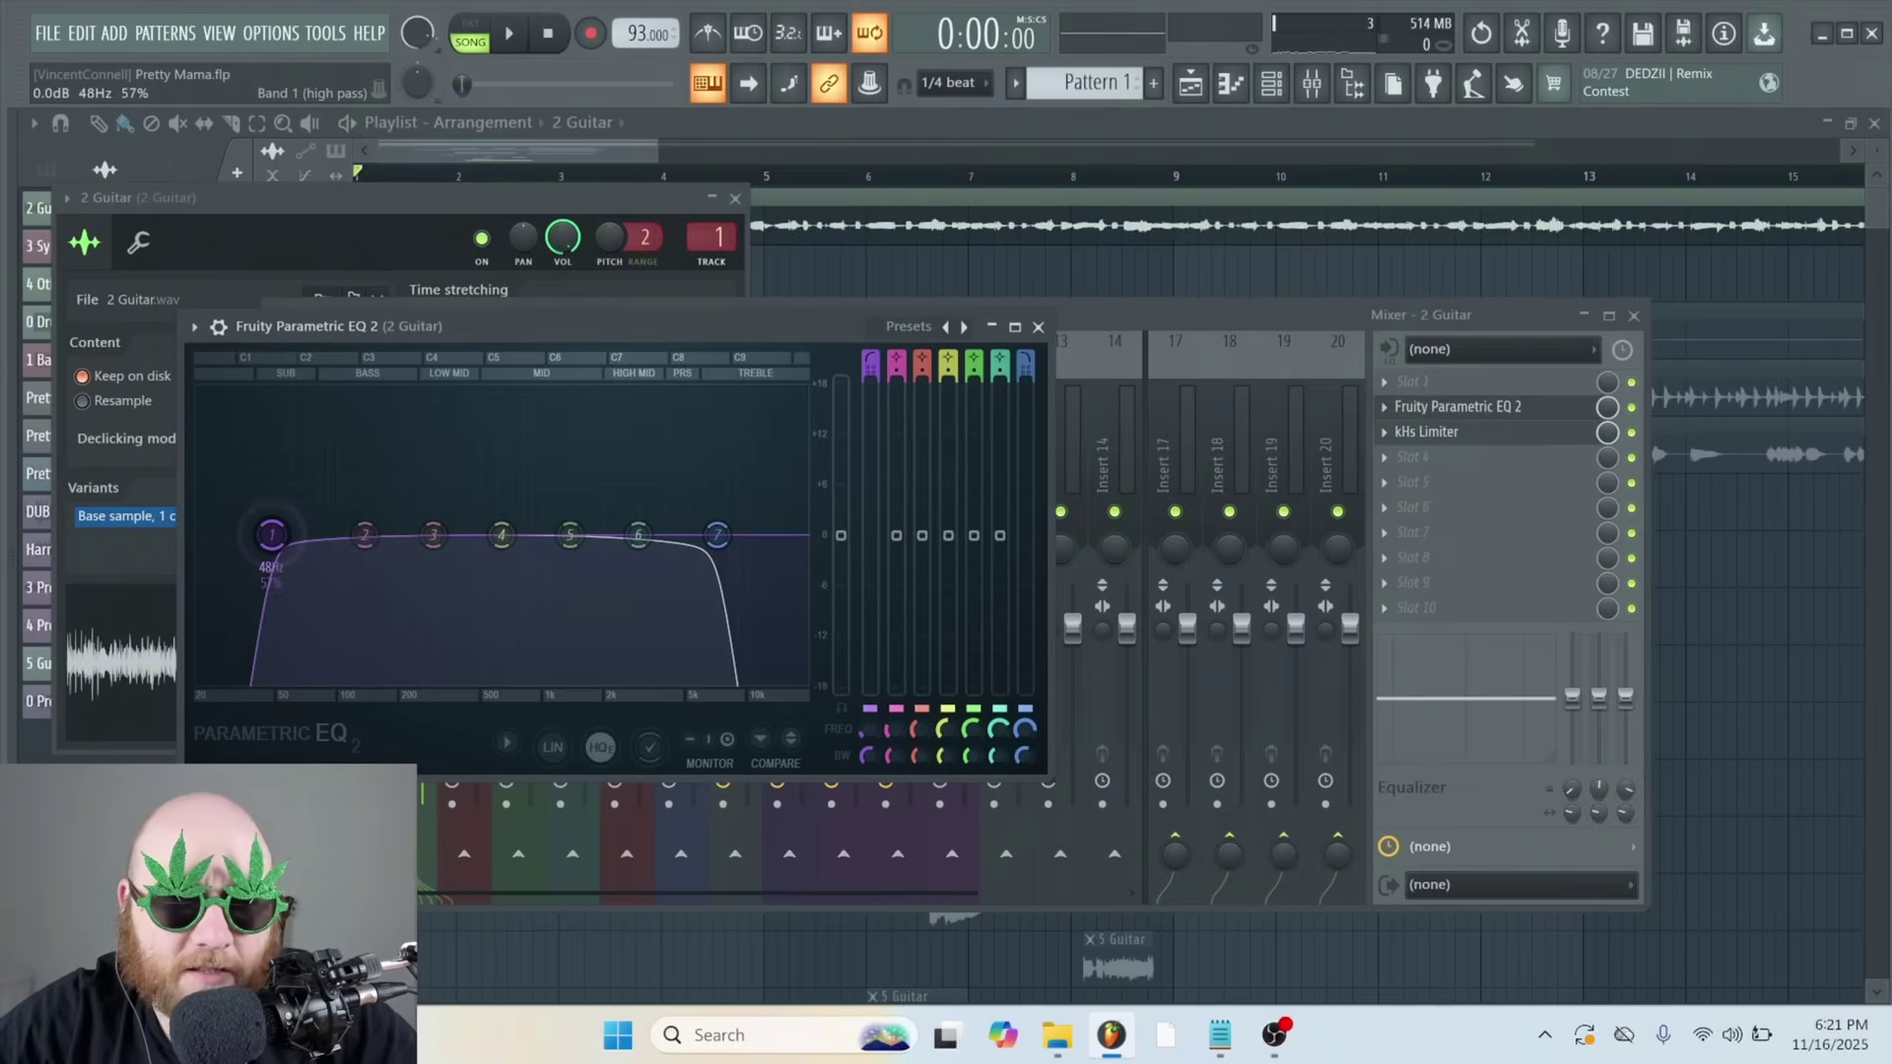
{"action": "left_click_drag", "start_coordinate": [272, 535], "coordinate": [299, 536]}
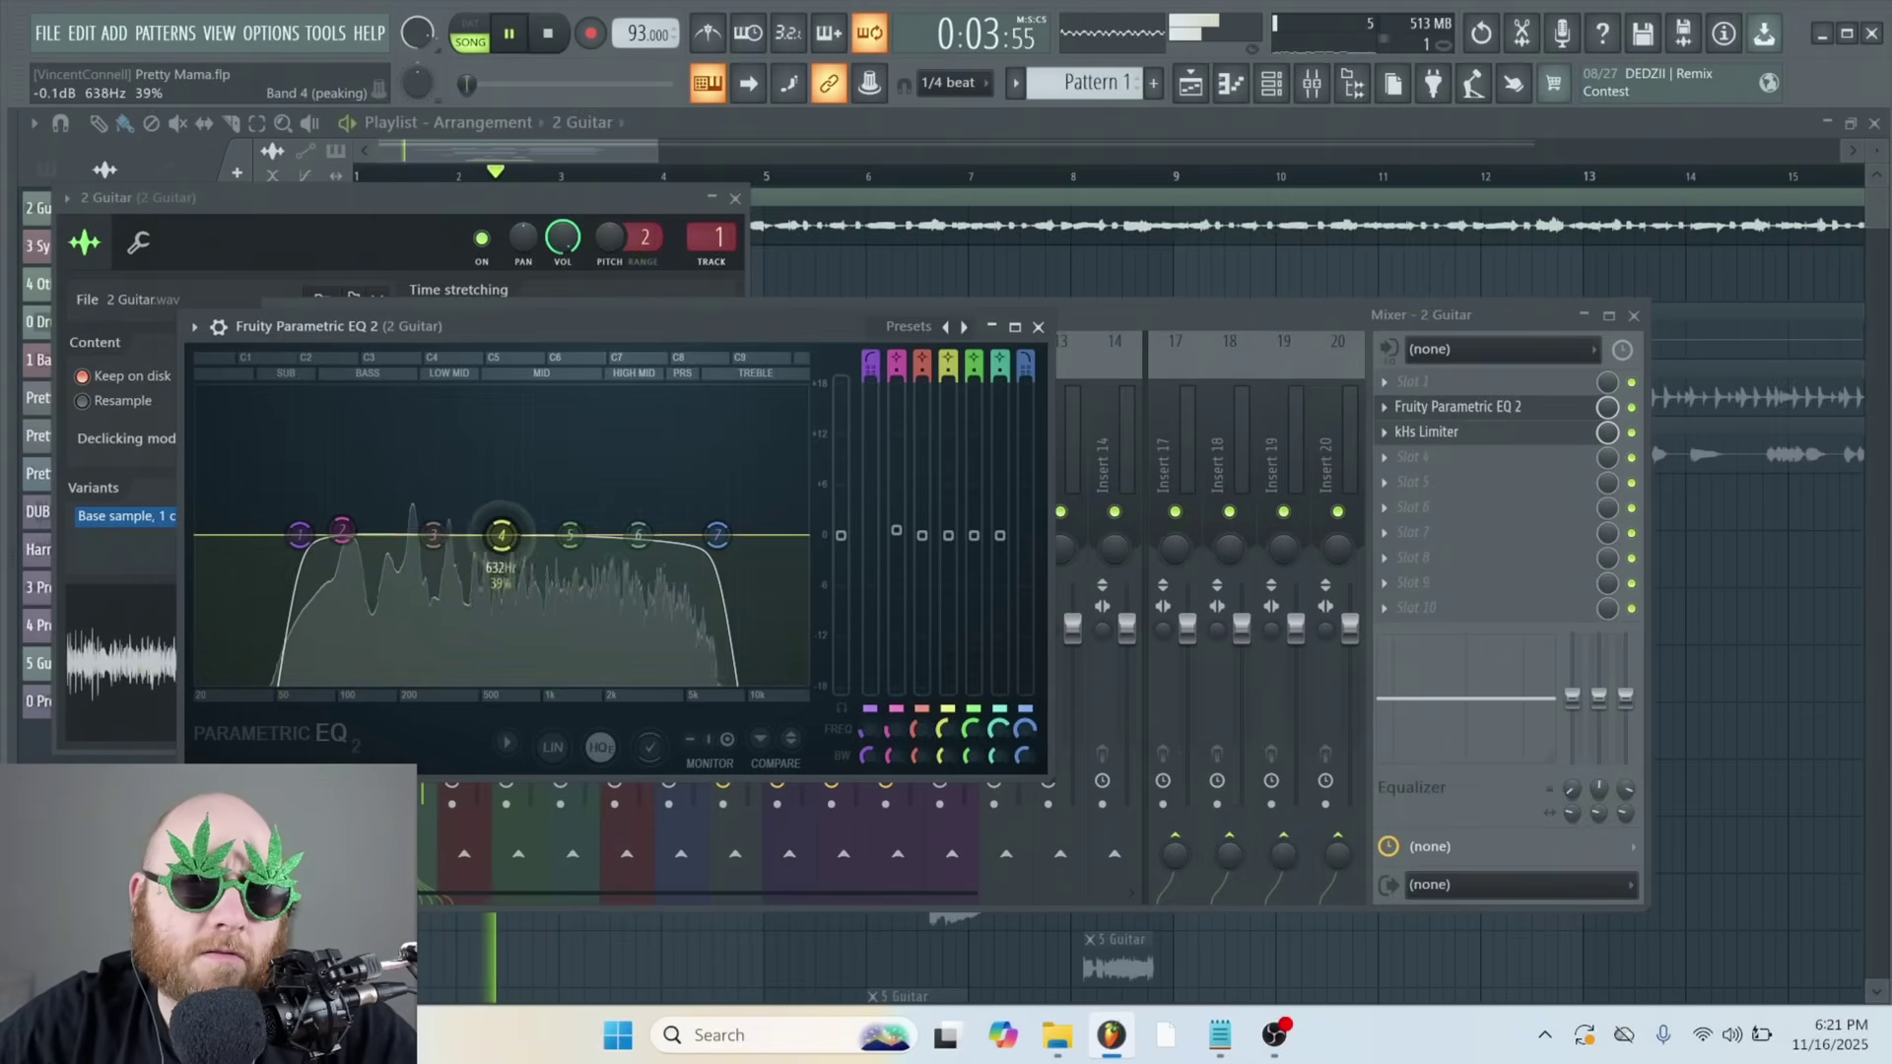
{"action": "mouse_move", "coordinate": [501, 536]}
{"action": "left_mouse_down"}
{"action": "mouse_move", "coordinate": [582, 548]}
{"action": "mouse_move", "coordinate": [523, 553]}
{"action": "left_mouse_up"}
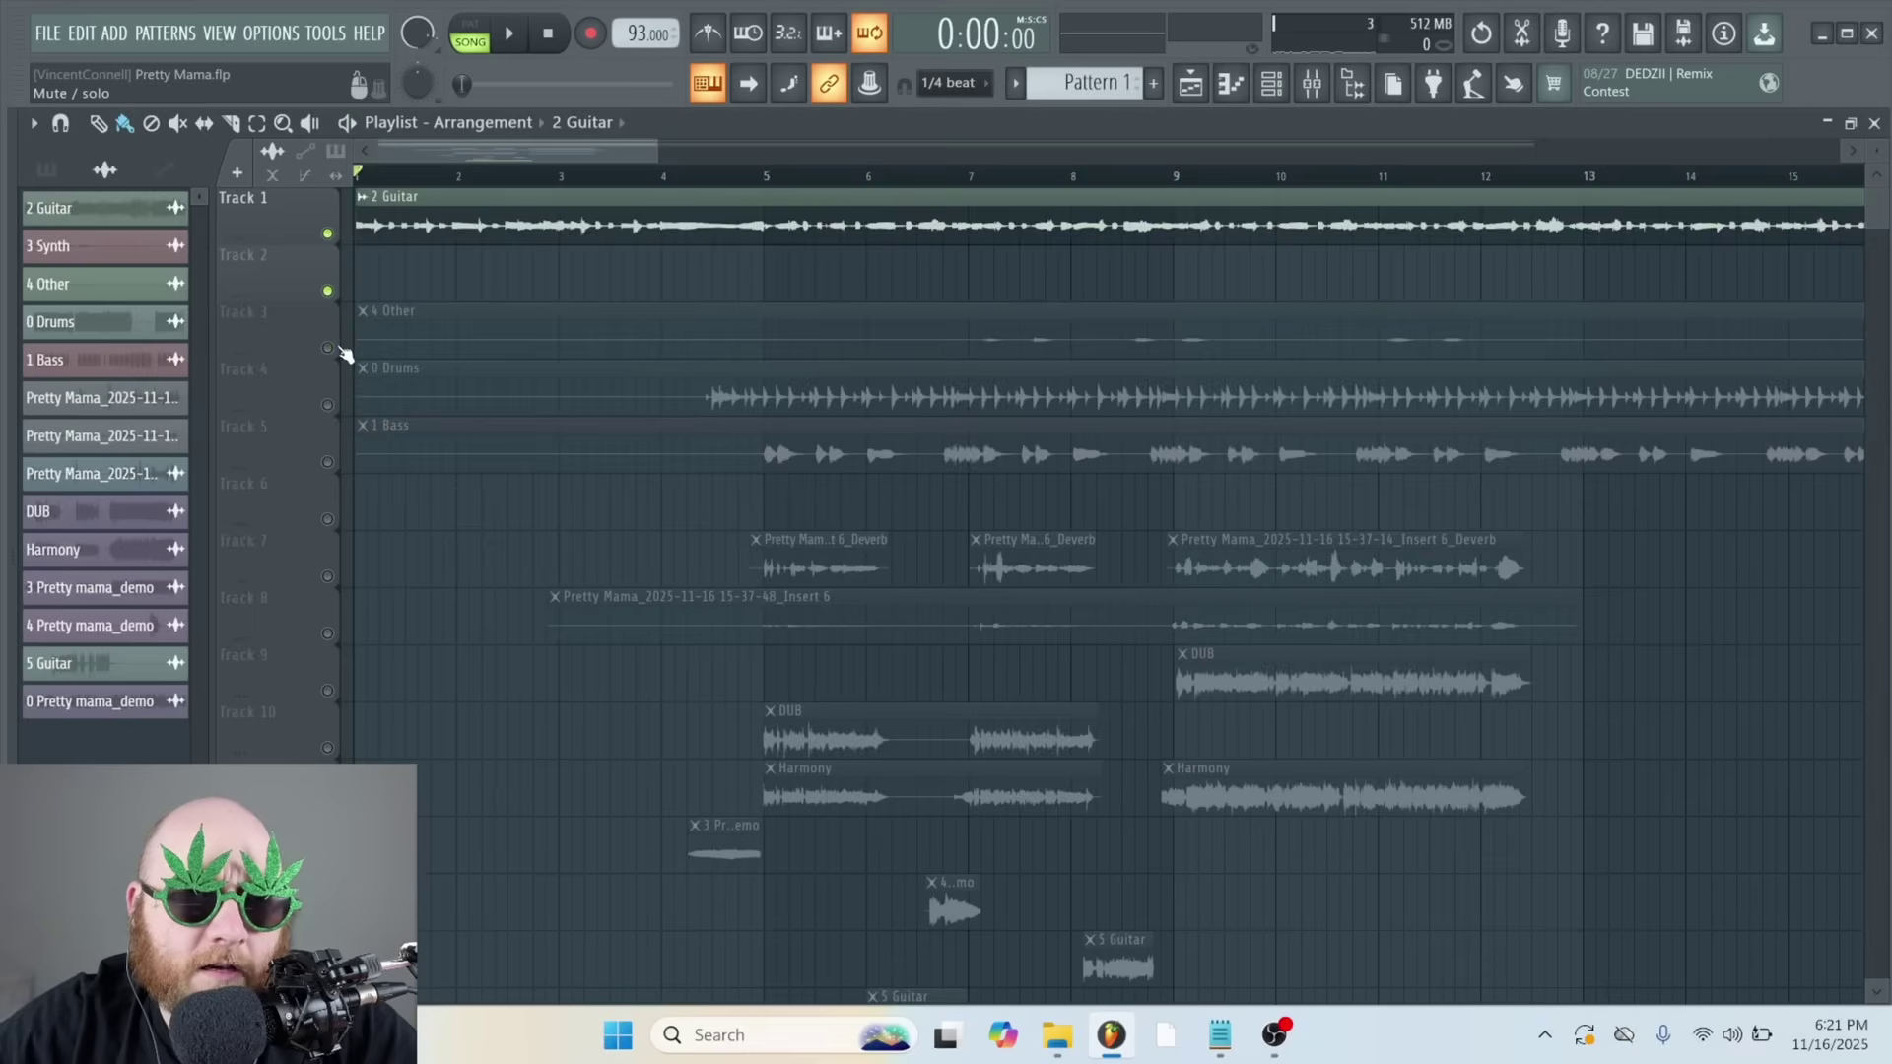
Solo the 4 Other track to audition it, and delete its clip from Track 3
{"action": "right_click", "coordinate": [328, 348]}
{"action": "key", "text": "space"}
{"action": "left_click", "coordinate": [981, 175]}
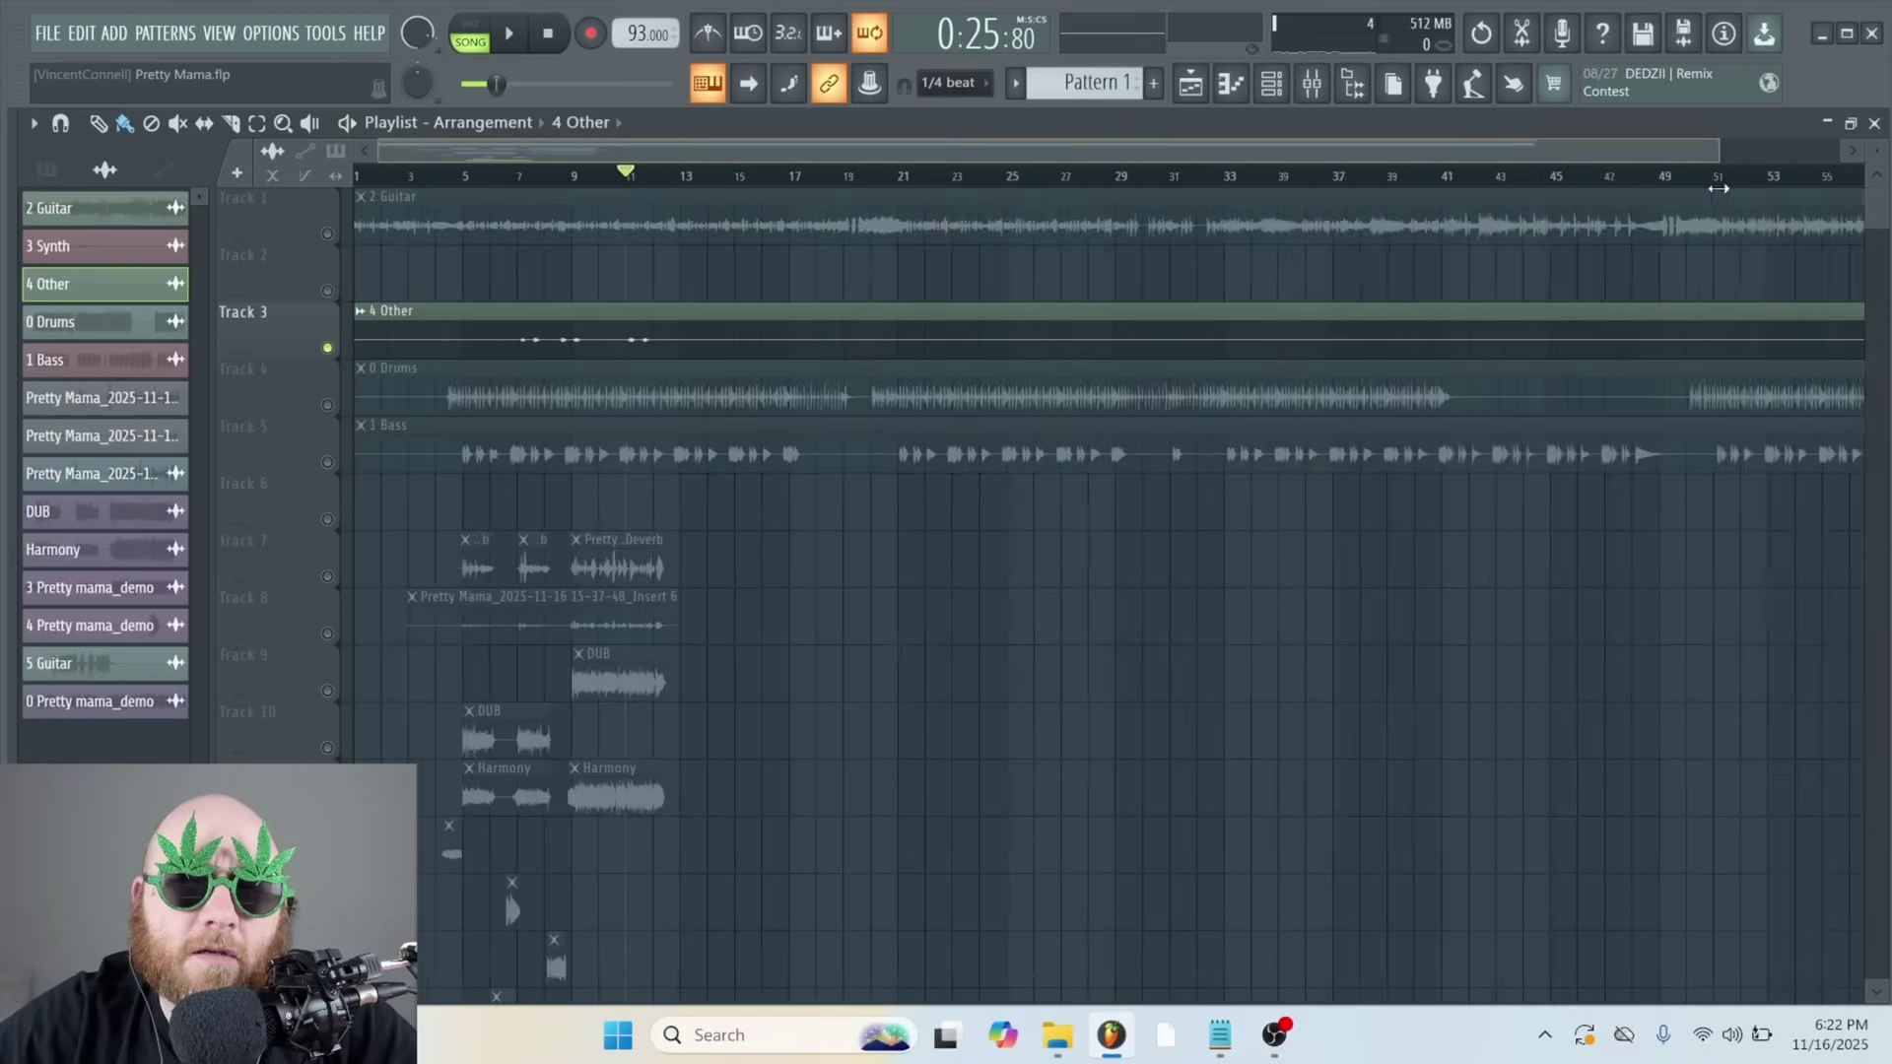
{"action": "scroll", "coordinate": [733, 351], "scroll_direction": "up", "scroll_amount": 3}
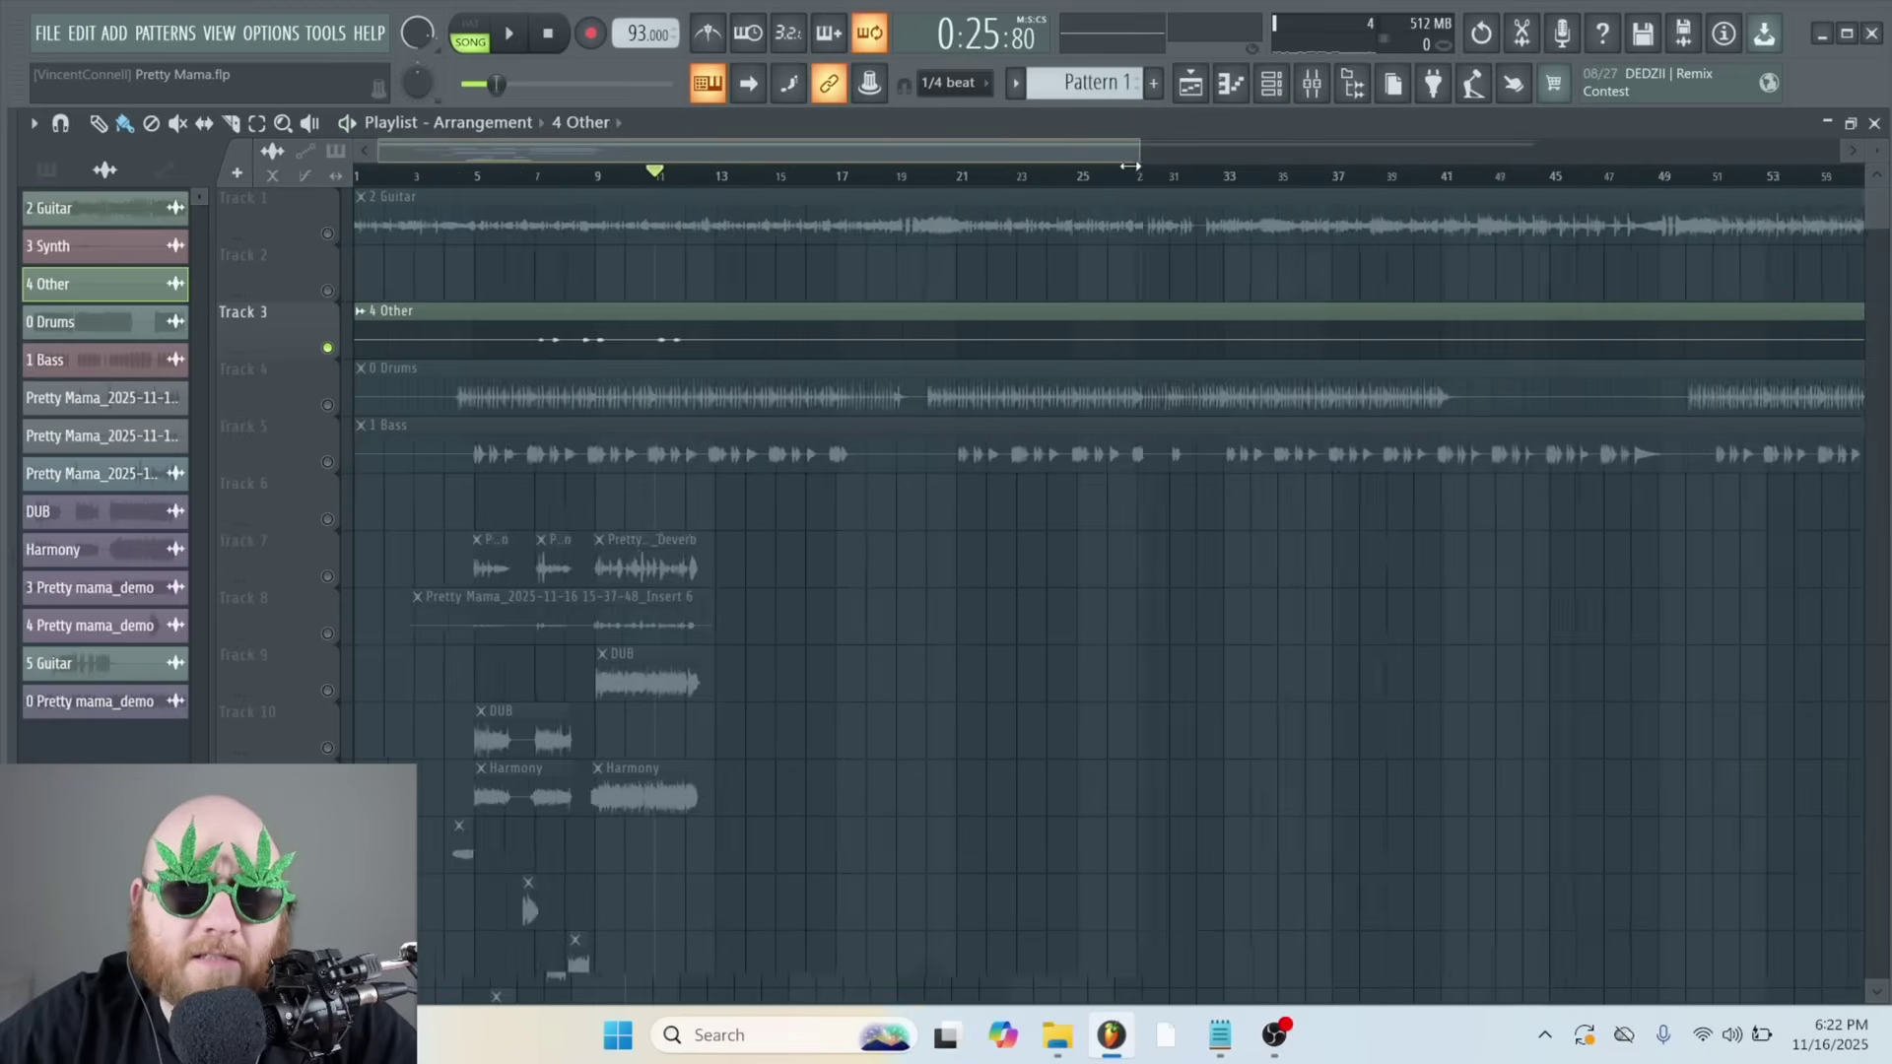
{"action": "right_click", "coordinate": [734, 352]}
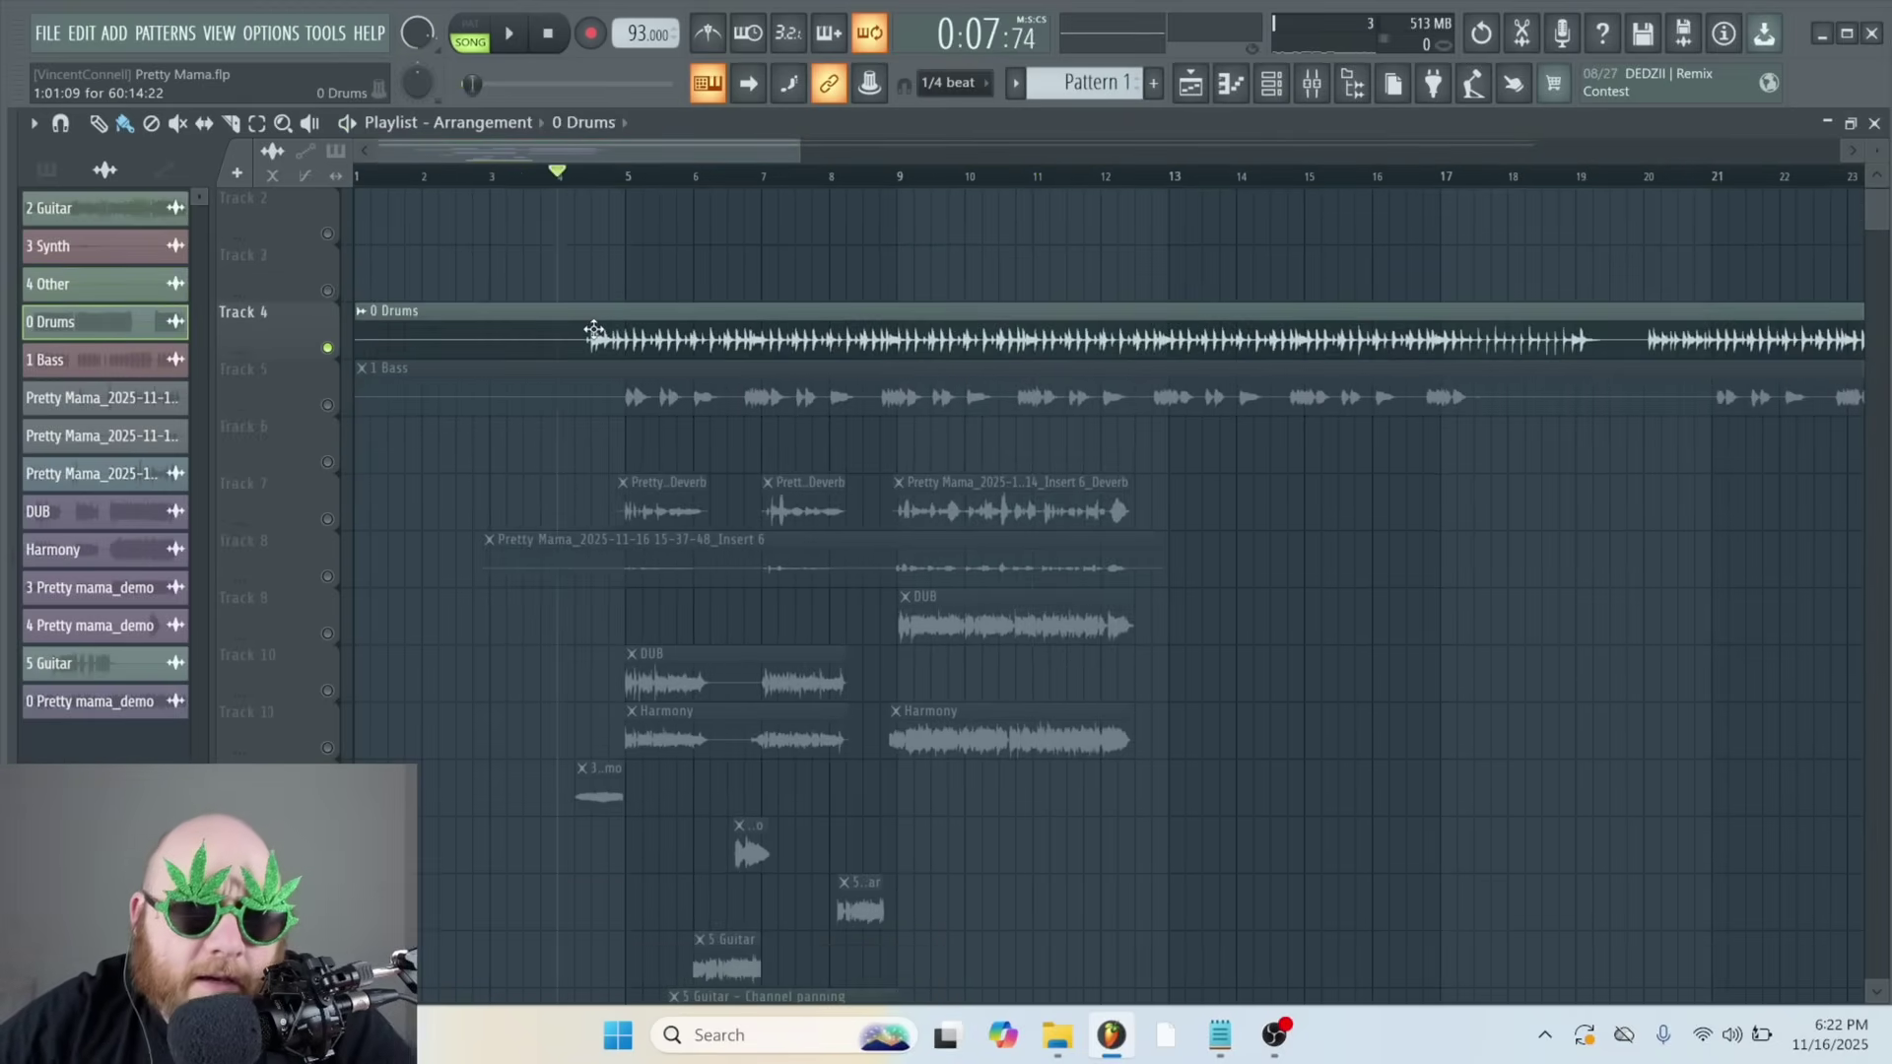
Play the soloed 0 Drums track from bar 4 to audition the drum stem
{"action": "double_click", "coordinate": [593, 330]}
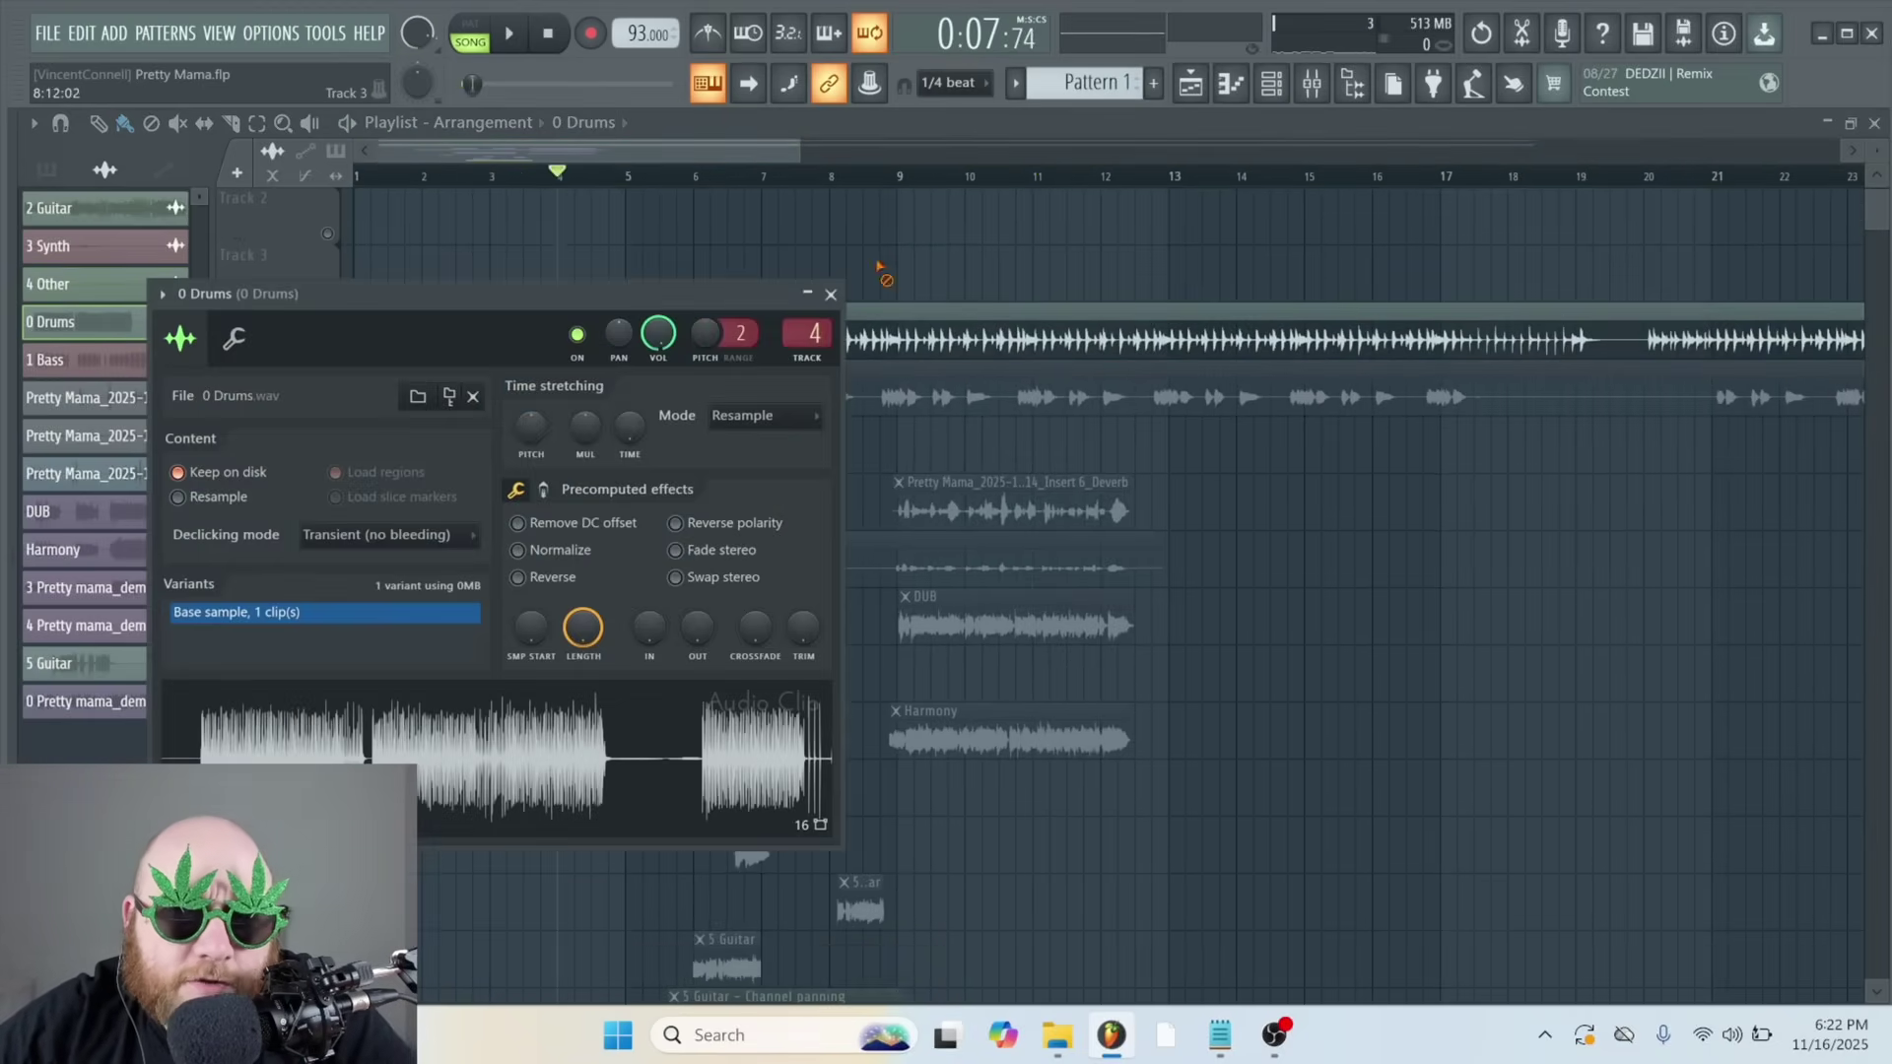
{"action": "key", "text": "Escape"}
{"action": "key", "text": "space"}
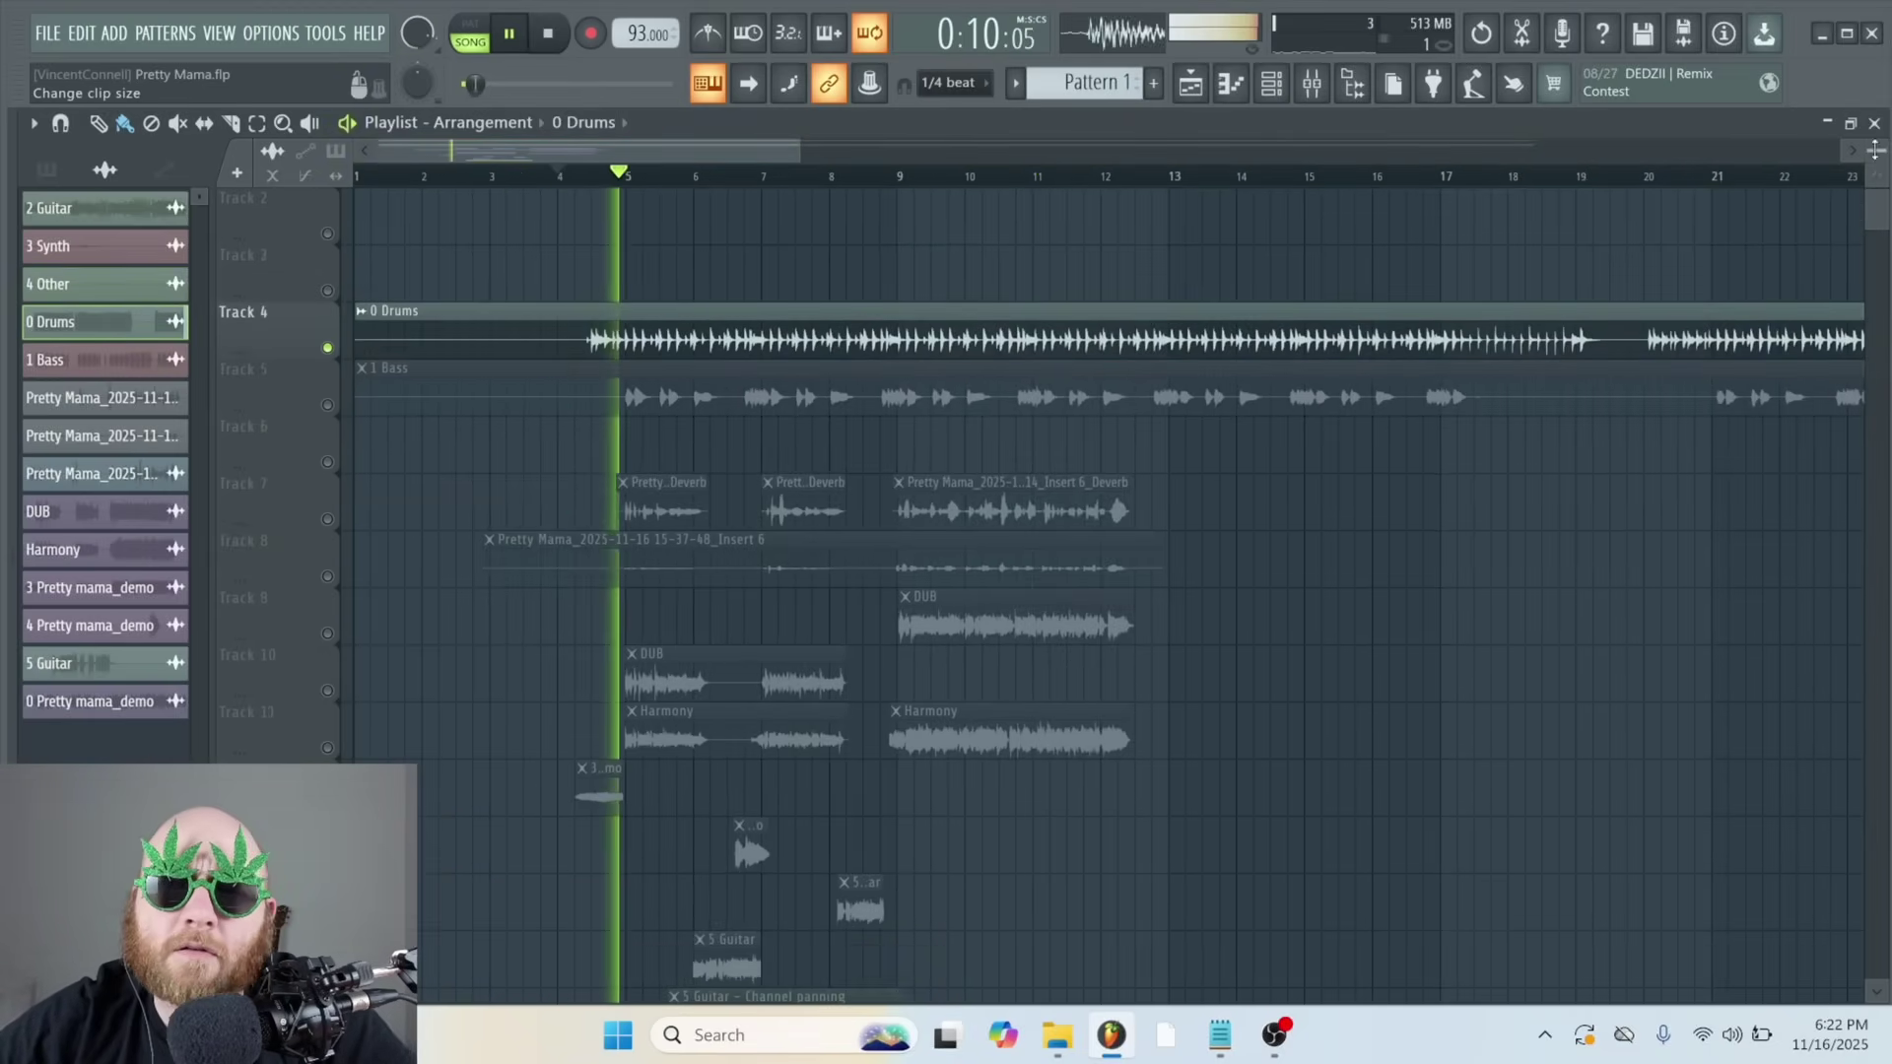
{"action": "scroll", "coordinate": [985, 342], "scroll_direction": "up", "scroll_amount": 4}
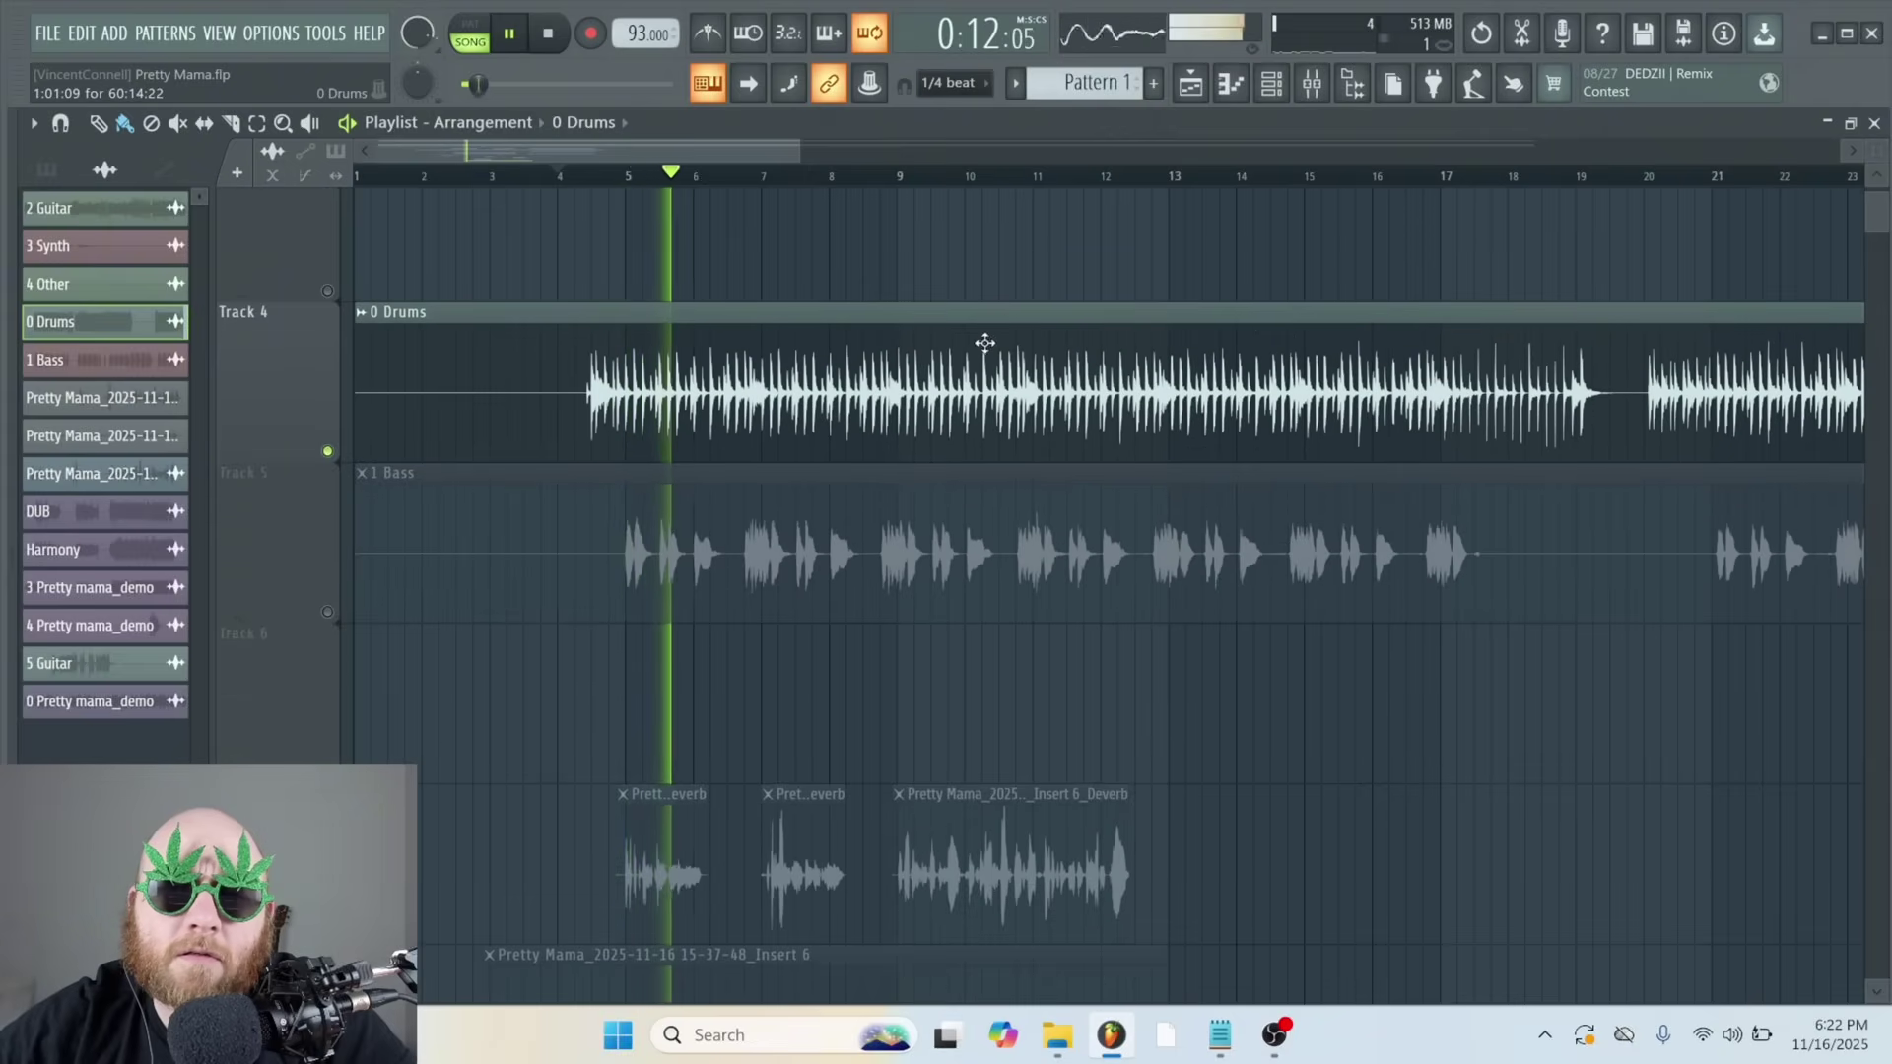
{"action": "left_click_drag", "start_coordinate": [801, 149], "coordinate": [608, 162]}
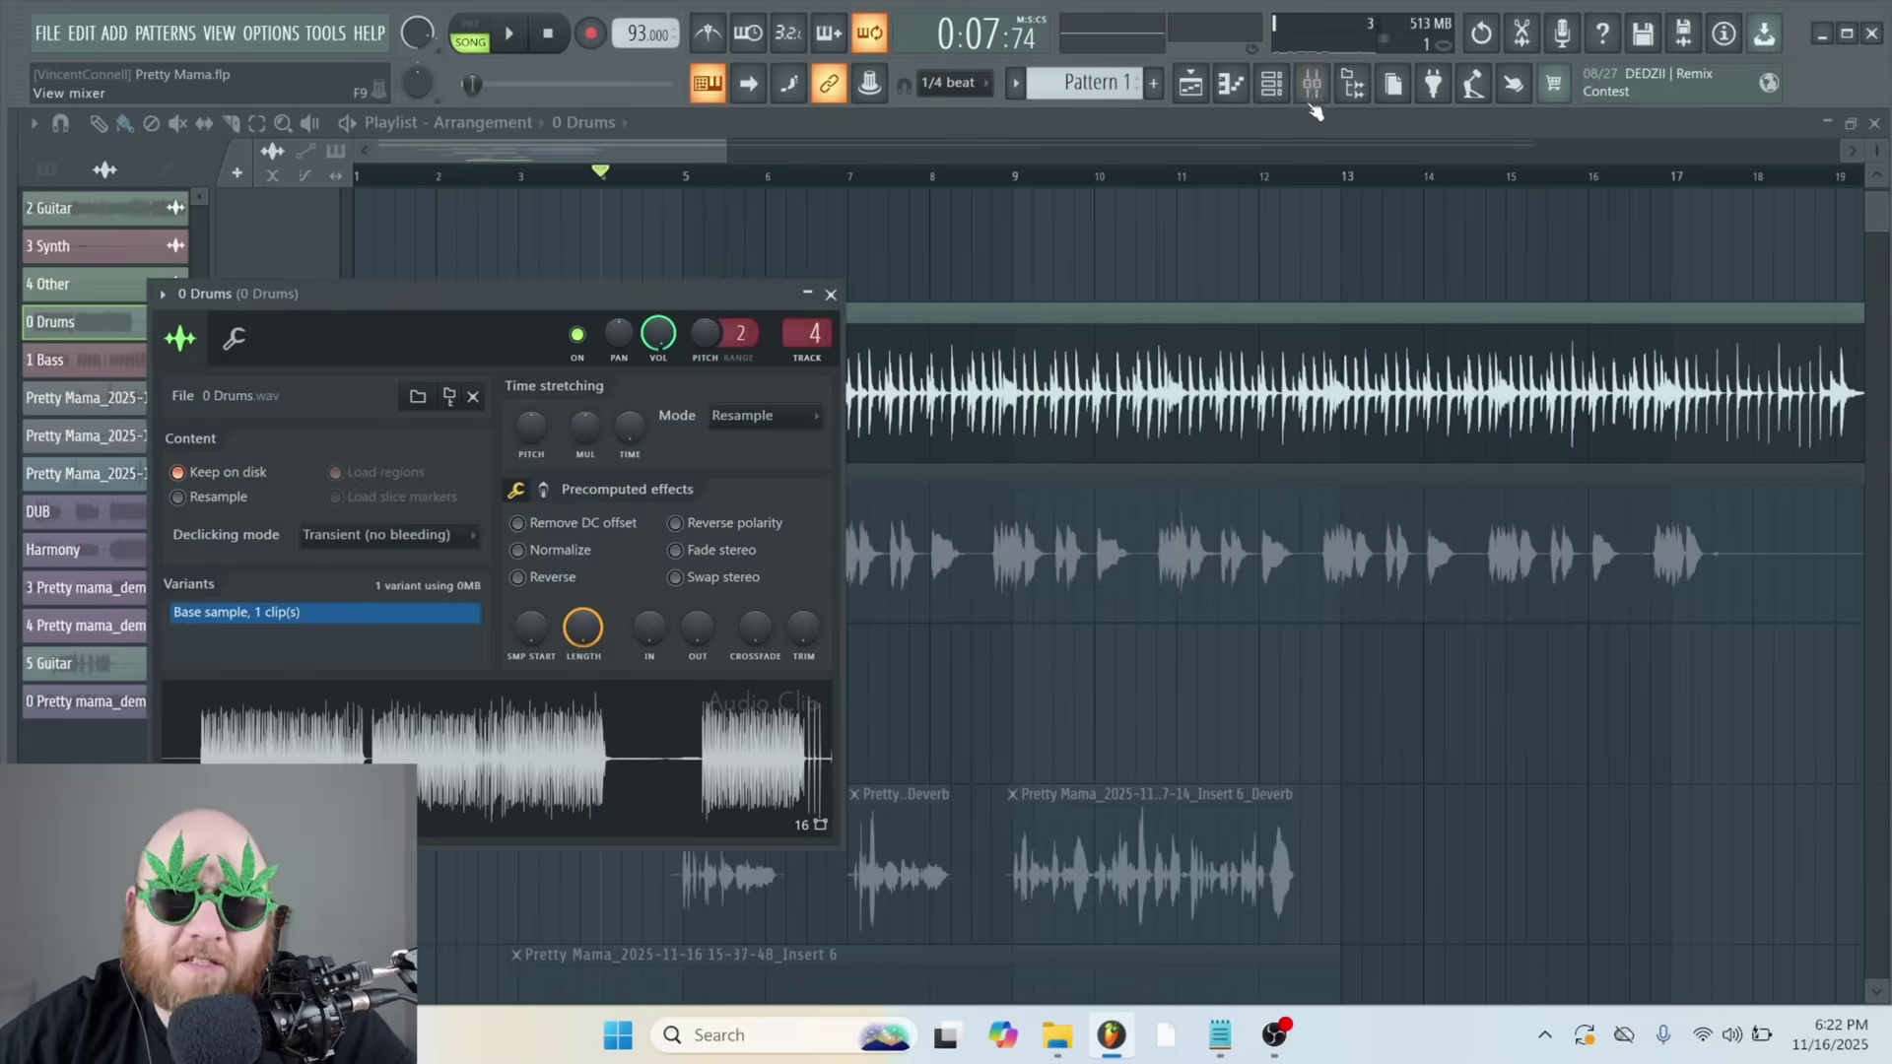
{"action": "left_click", "coordinate": [1312, 85]}
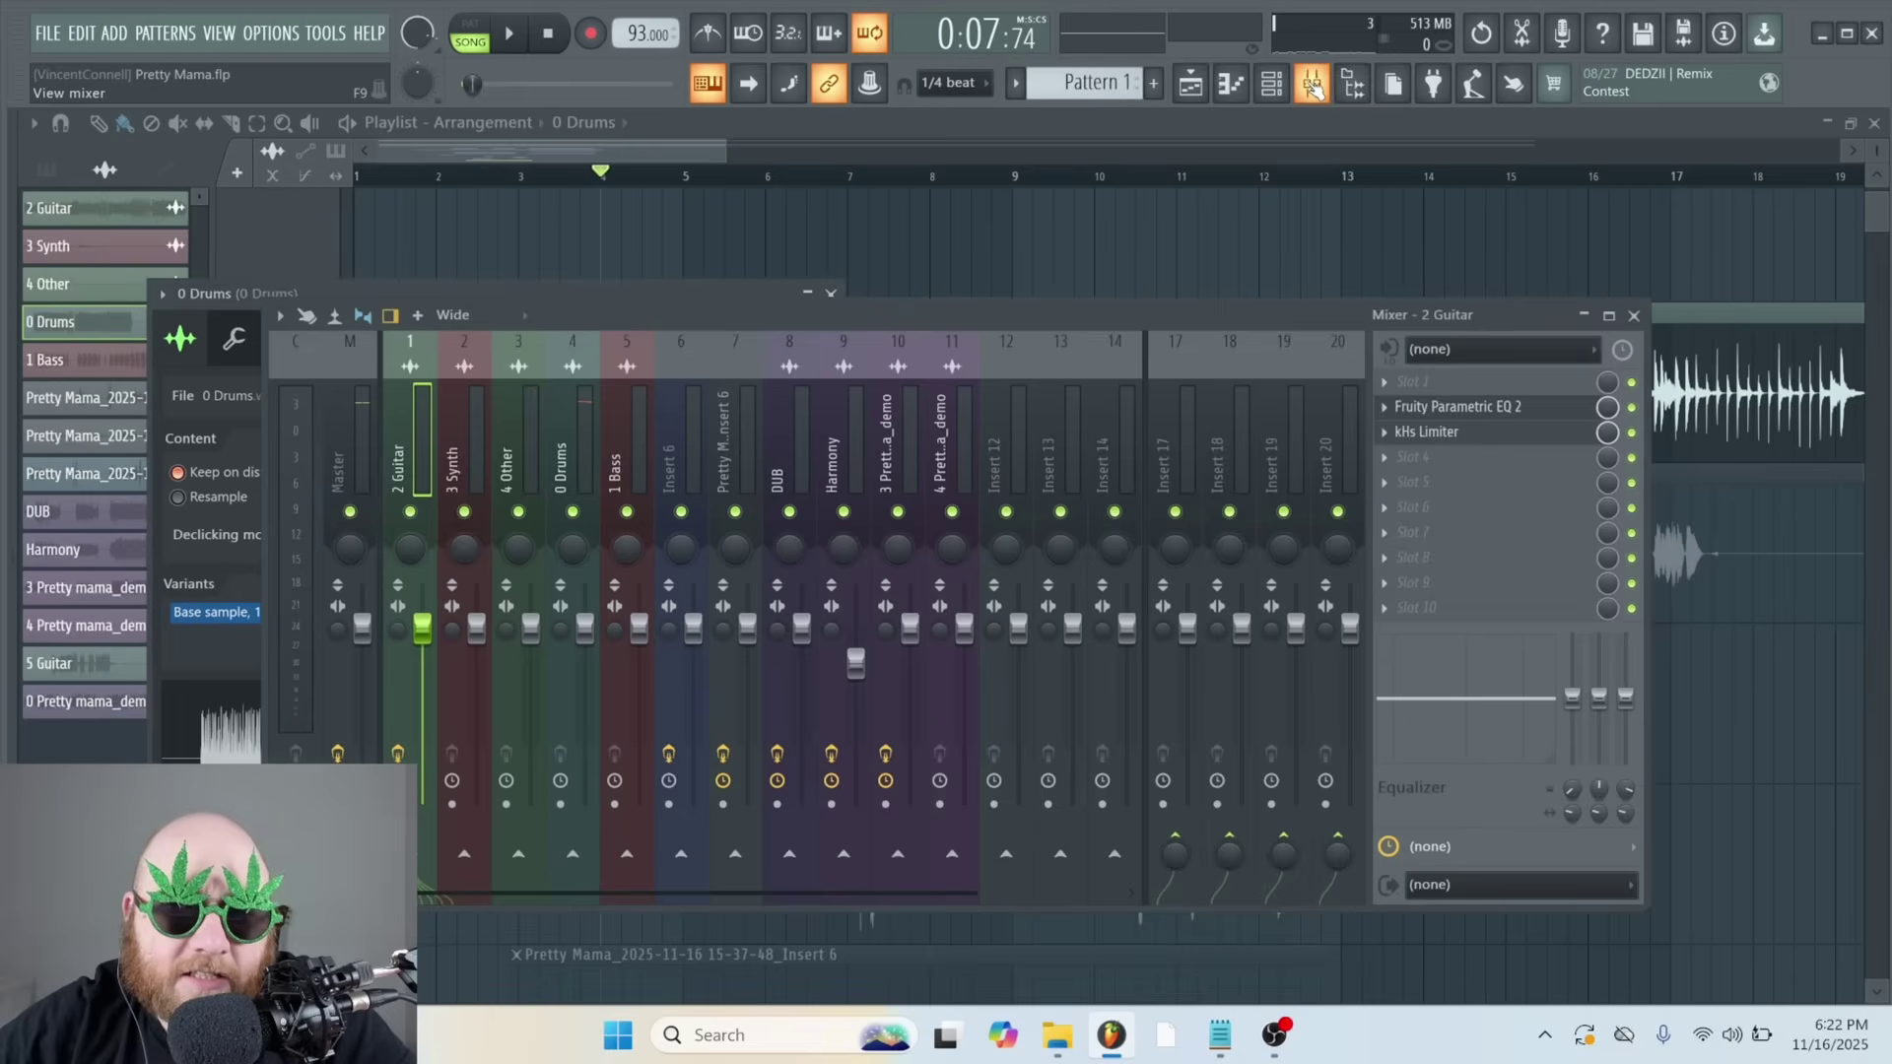
{"action": "right_click", "coordinate": [777, 253]}
{"action": "double_click", "coordinate": [1074, 317]}
{"action": "right_click", "coordinate": [1183, 254]}
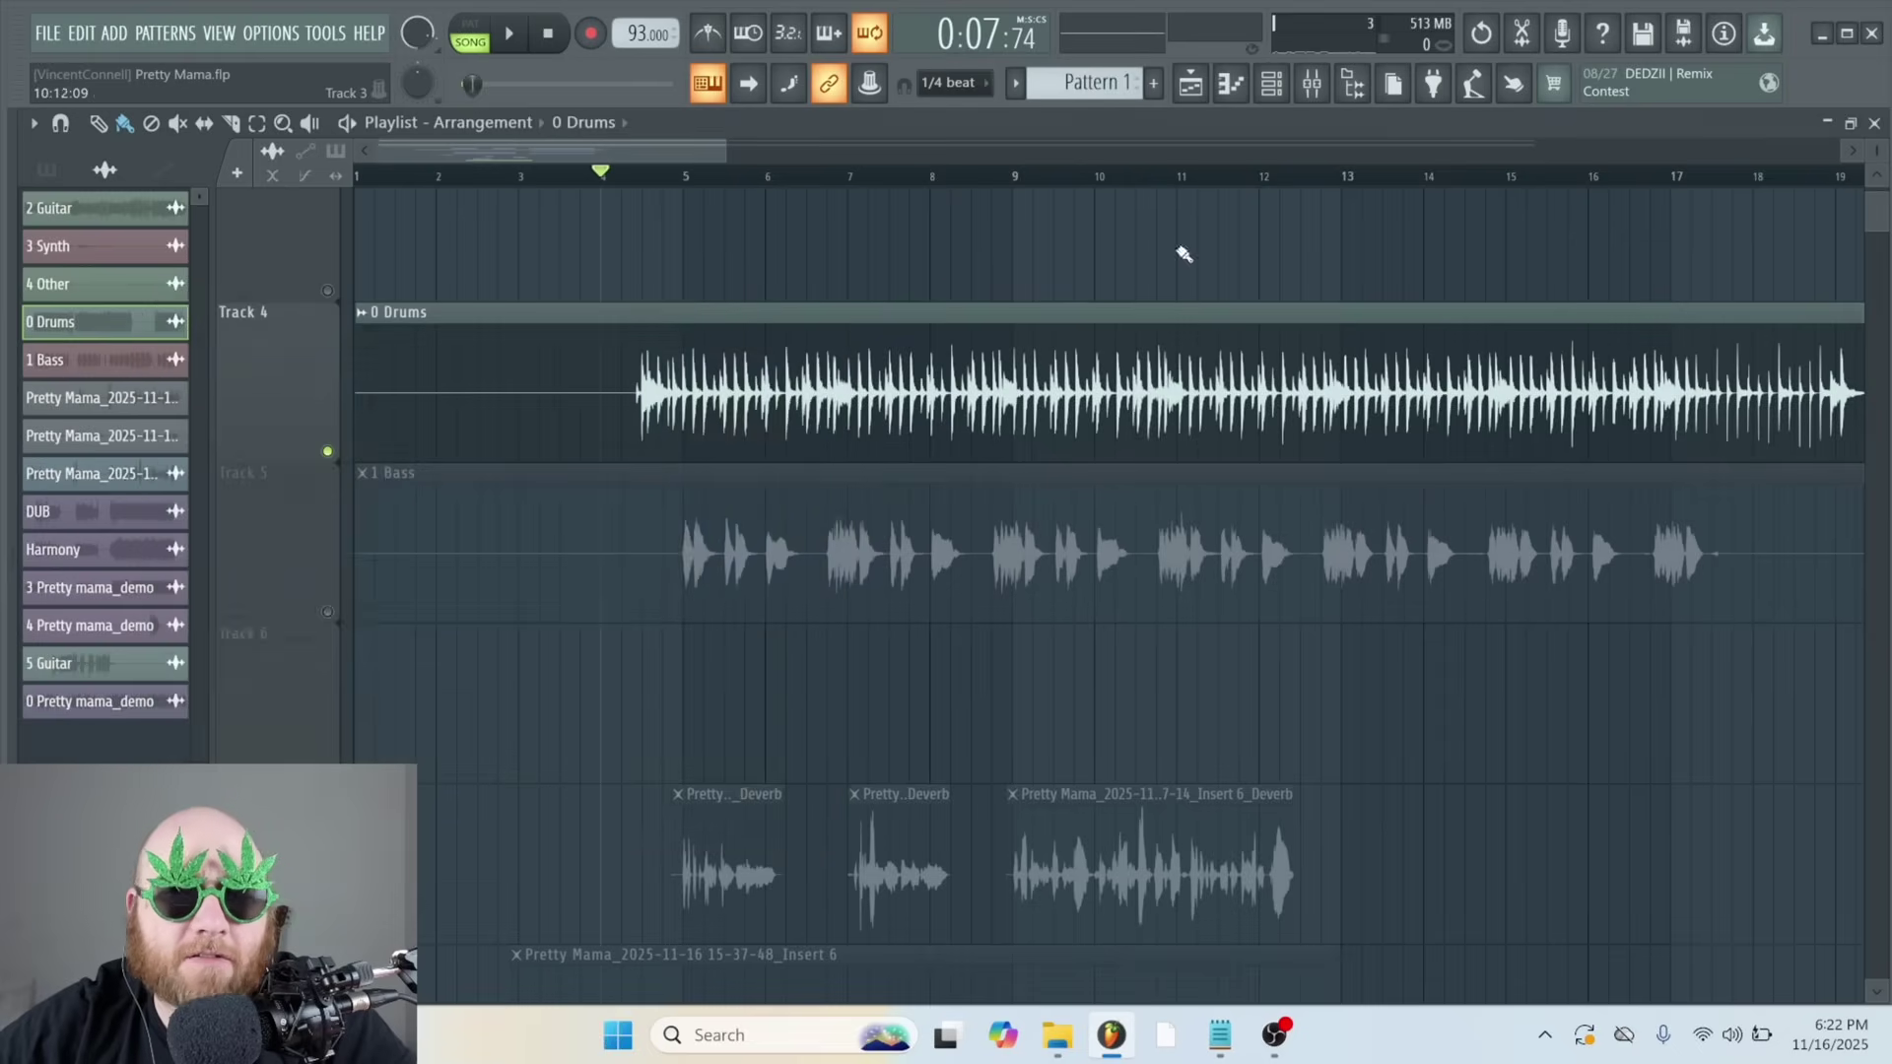
Load kHs Limiter in slot 5 and Fruity Parametric EQ 2 in slot 2 of the 0 Drums mixer track
{"action": "left_click", "coordinate": [1313, 89]}
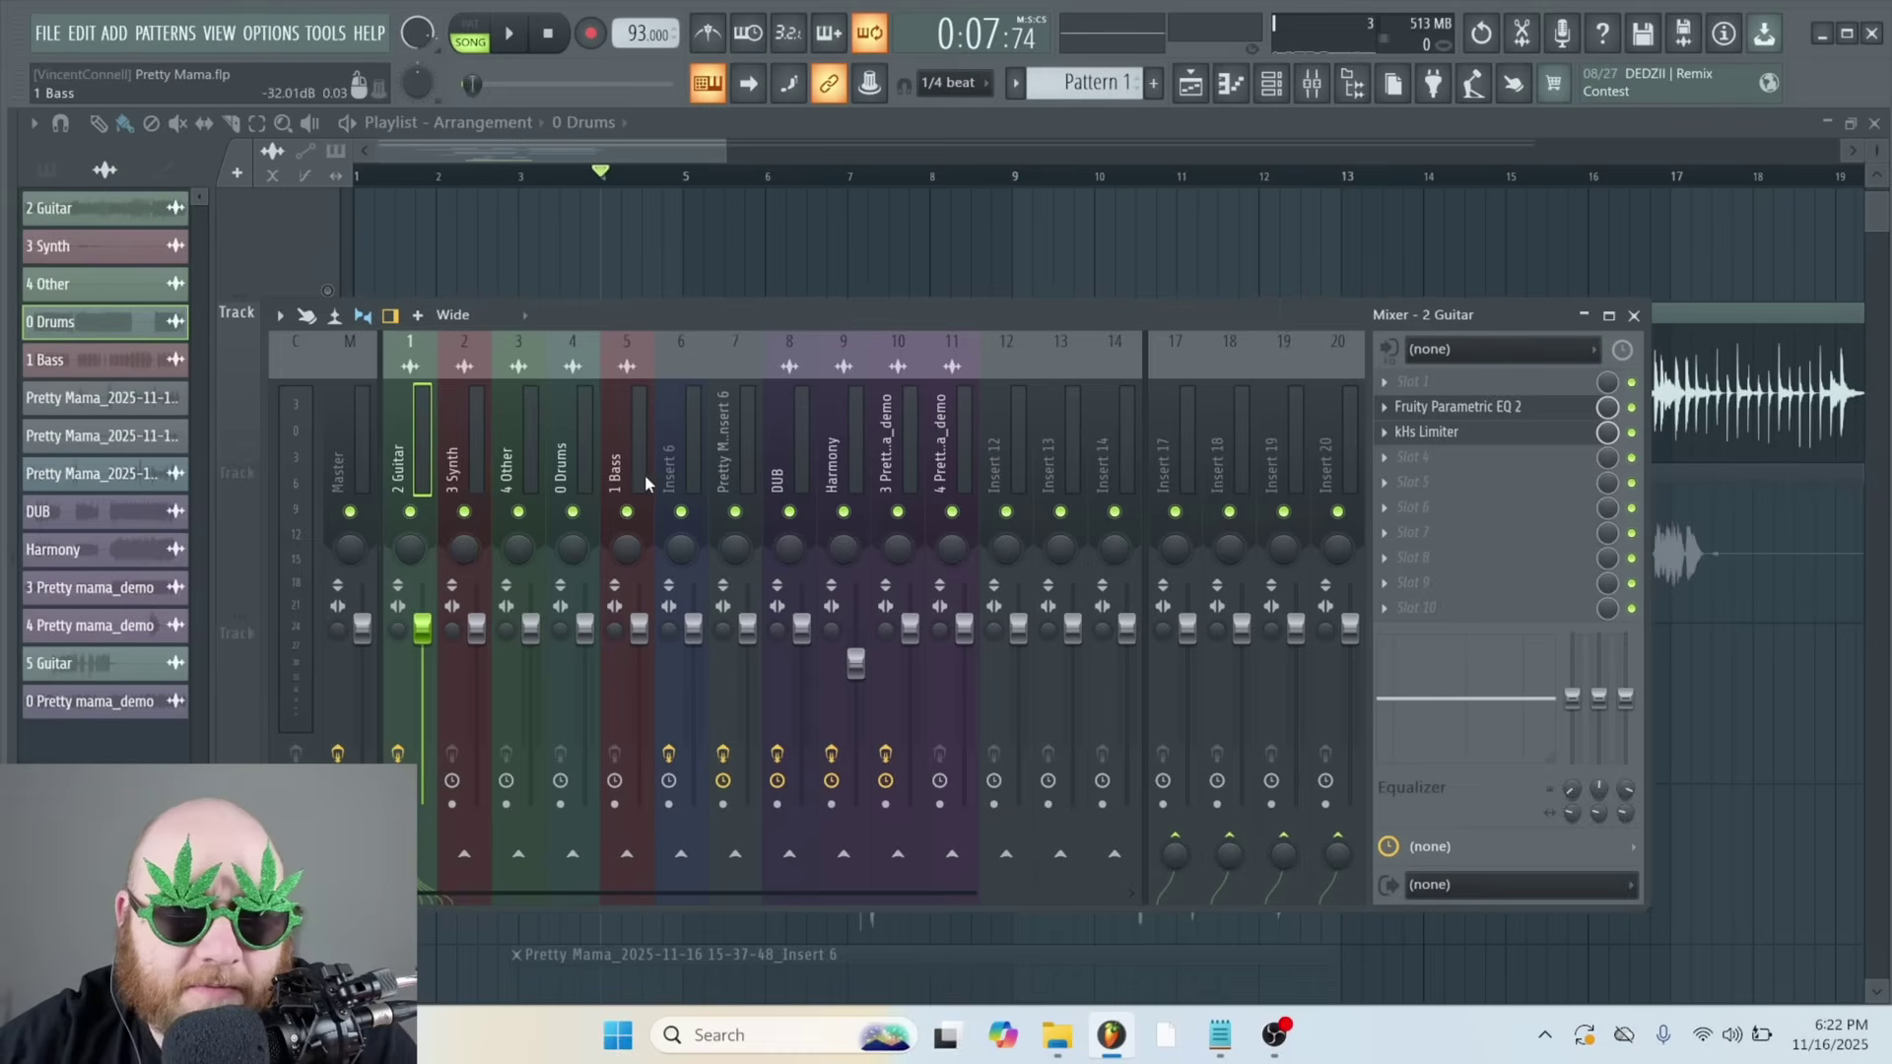
{"action": "left_click", "coordinate": [567, 441]}
{"action": "left_click", "coordinate": [1515, 481]}
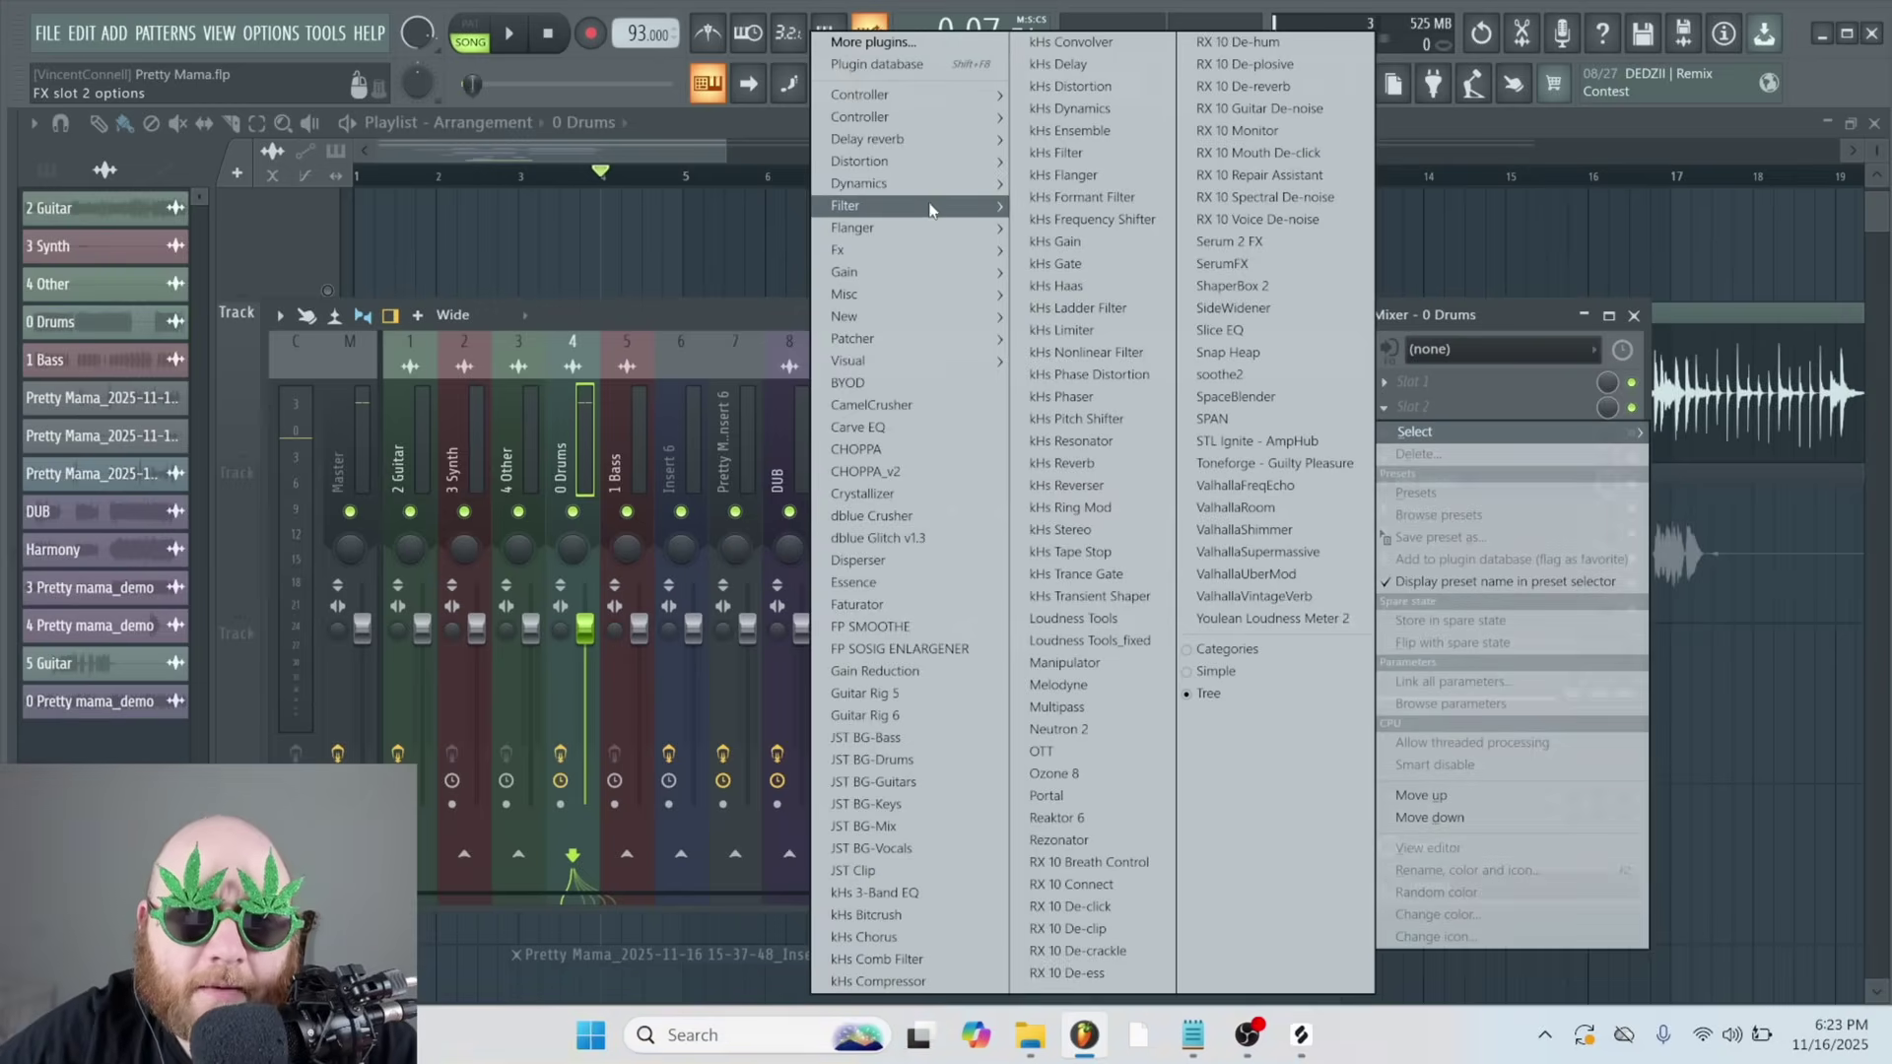
{"action": "mouse_move", "coordinate": [929, 205]}
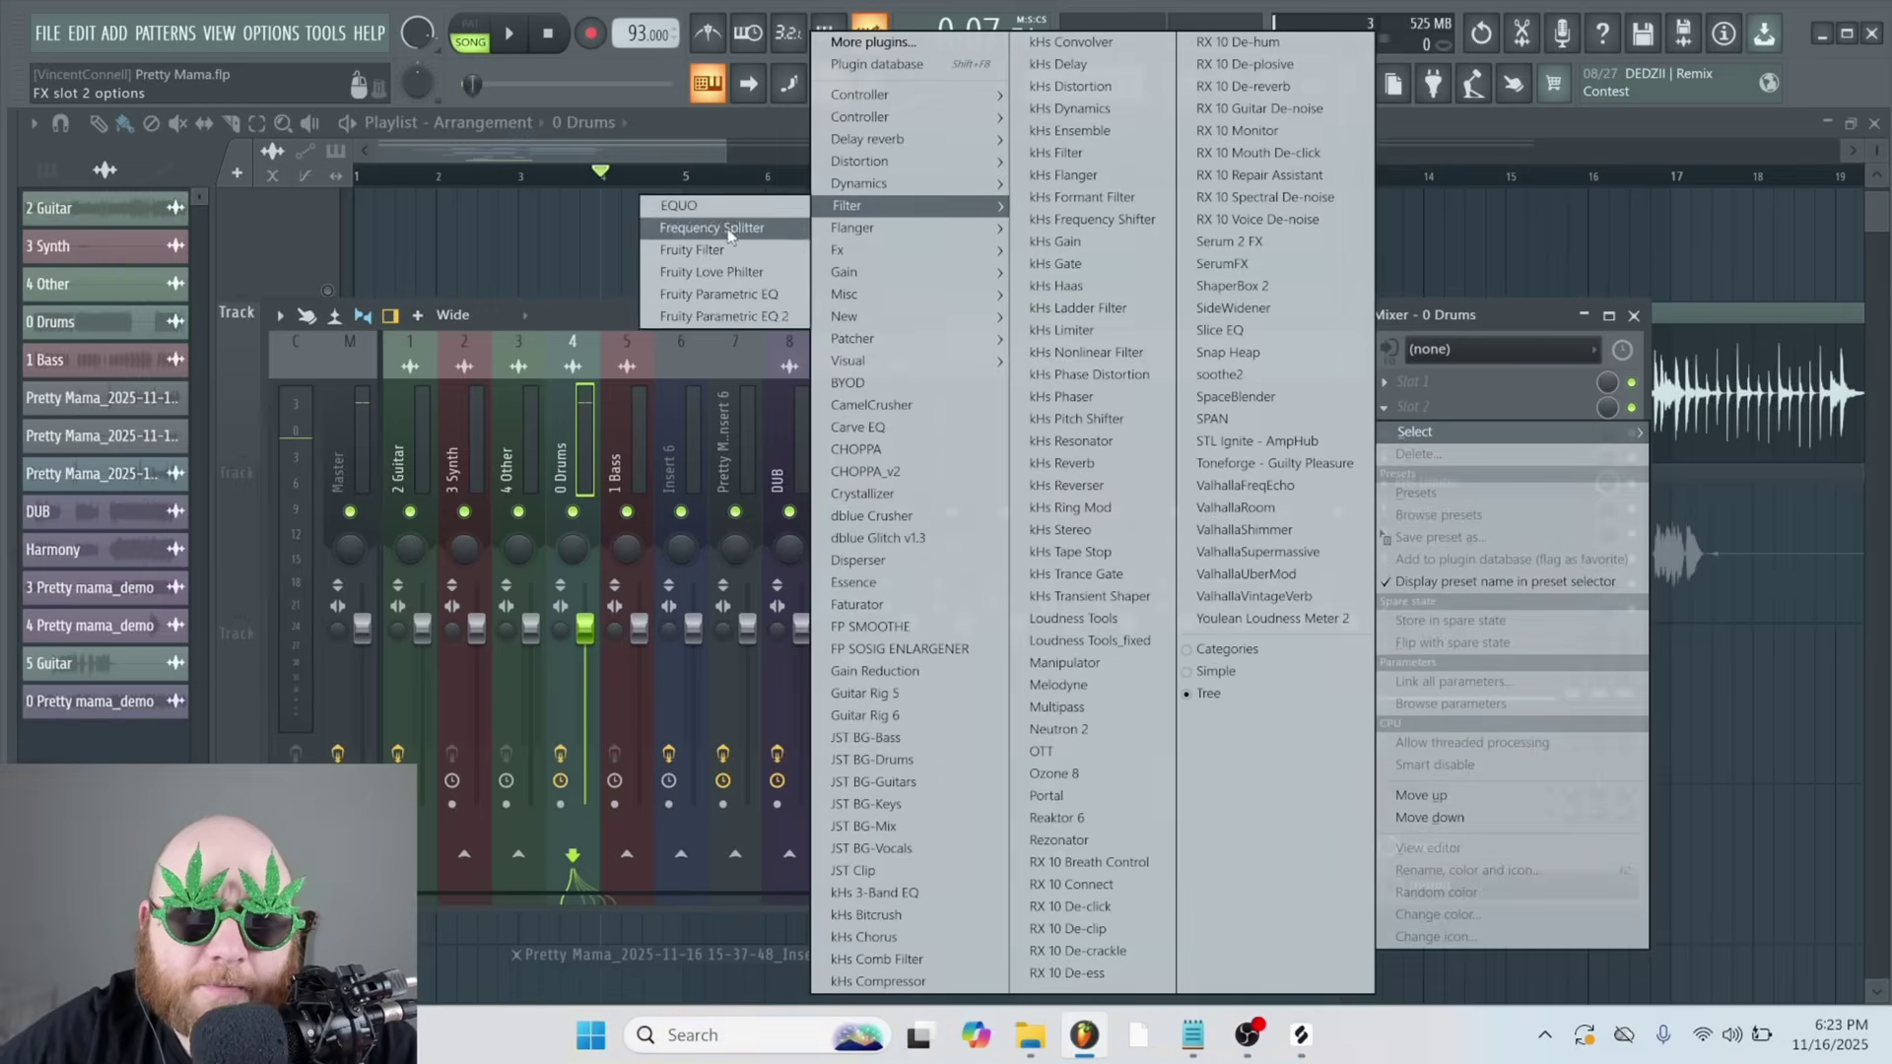
{"action": "left_click", "coordinate": [766, 319]}
{"action": "left_click_drag", "start_coordinate": [624, 262], "coordinate": [701, 217]}
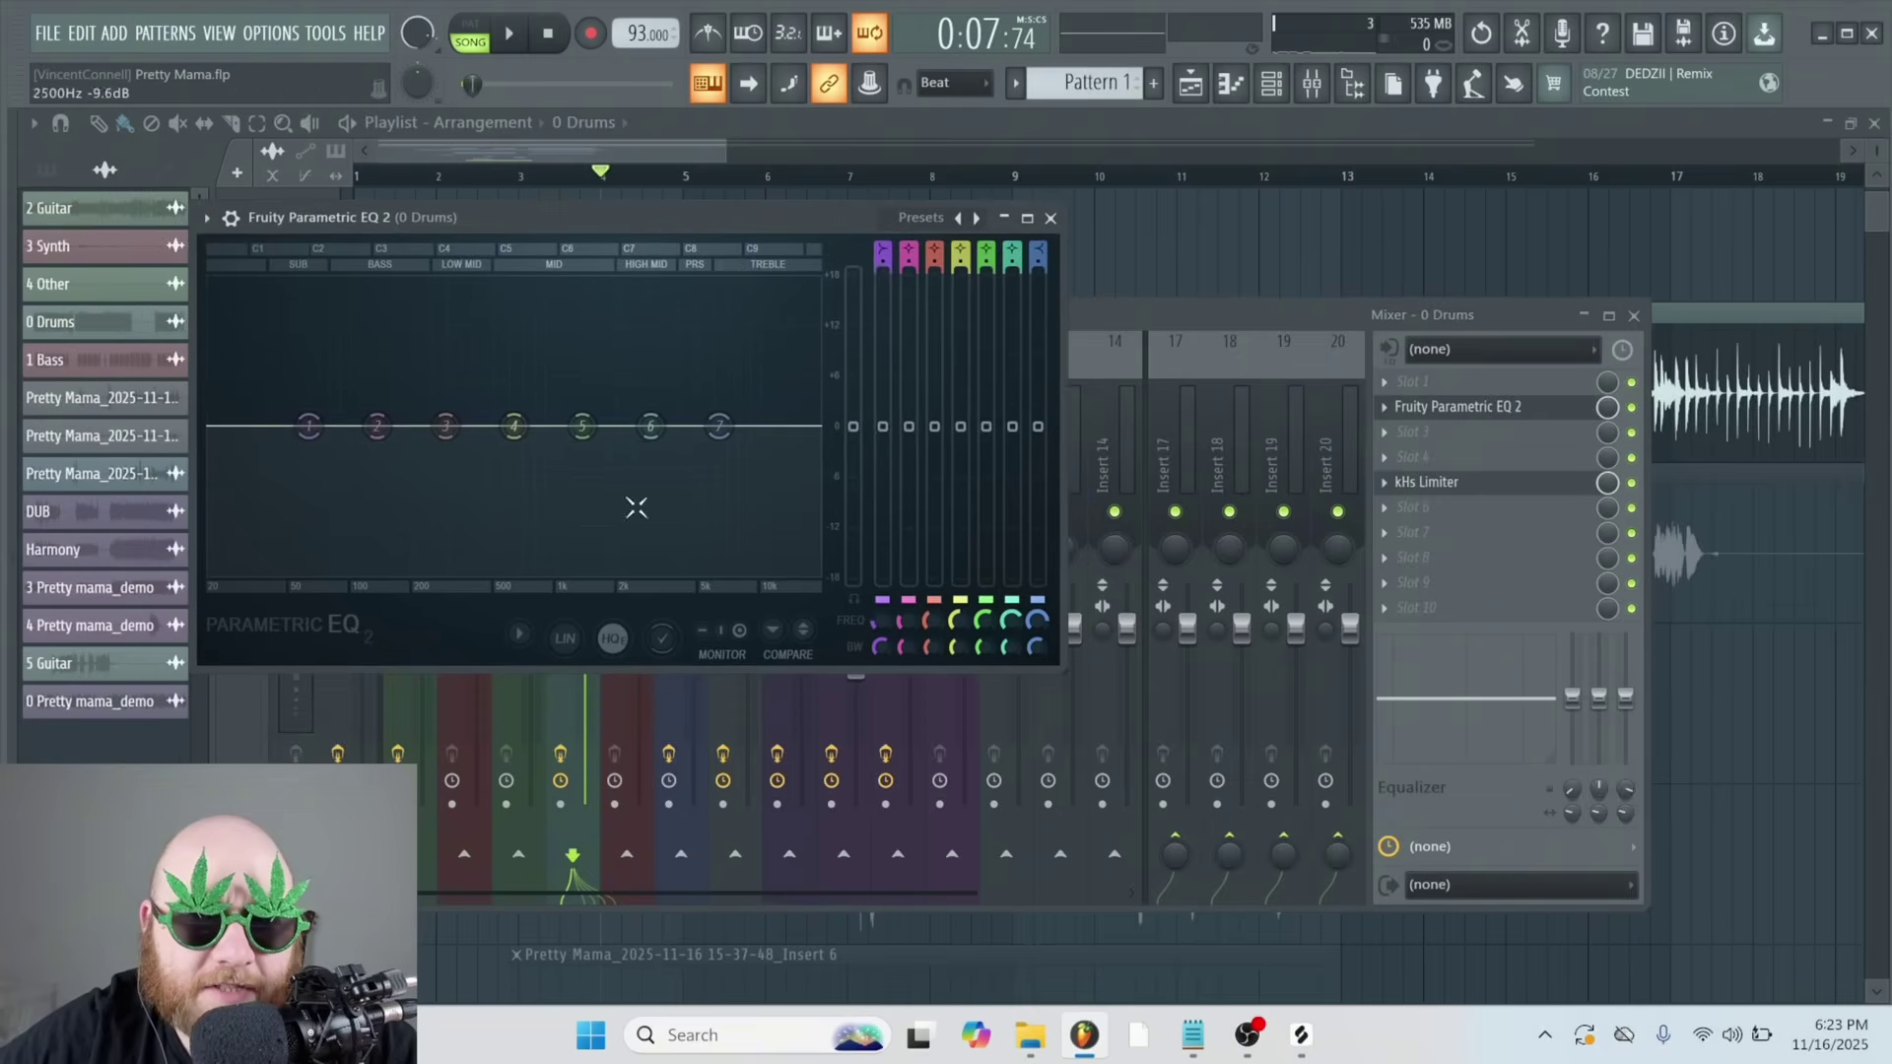
On the 0 Drums track, dip EQ band 4 about 2.6 dB near 909 Hz and lower the threshold of a kHs Compressor in slot 3
{"action": "key", "text": "space"}
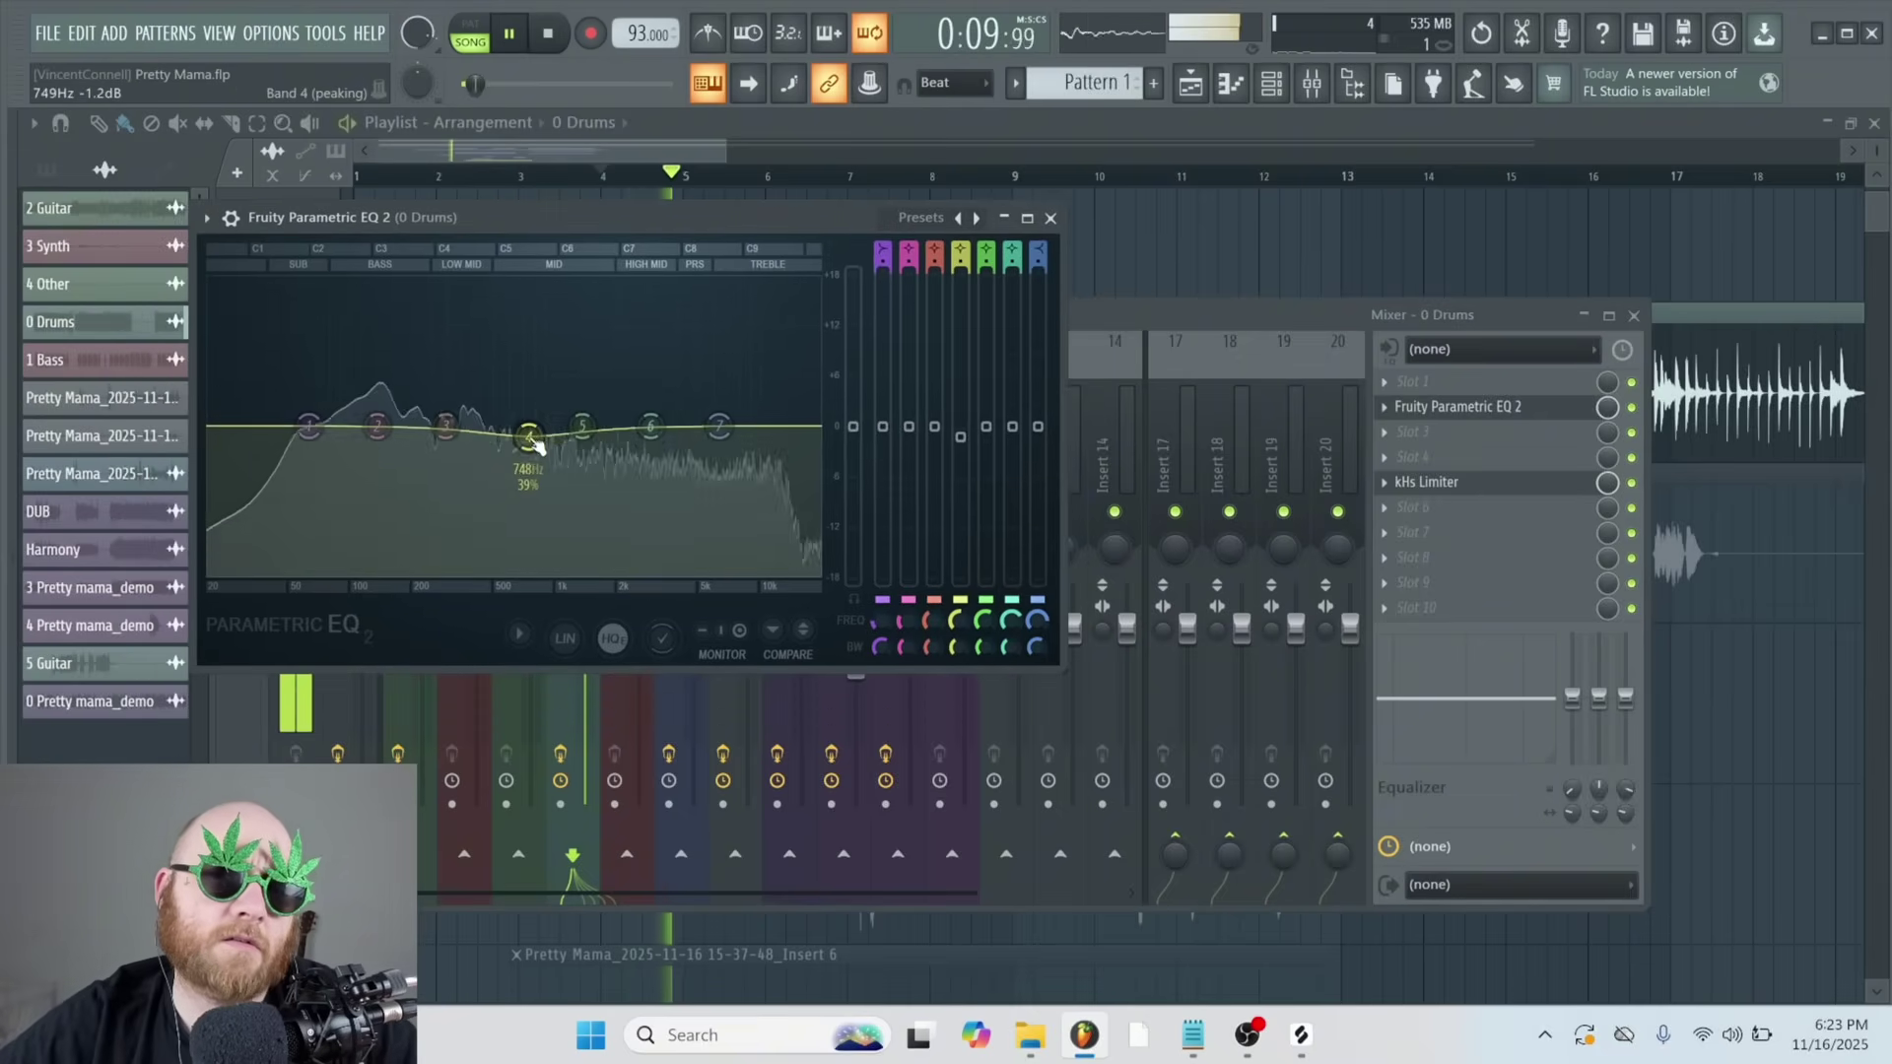
{"action": "left_click_drag", "start_coordinate": [525, 426], "coordinate": [557, 456]}
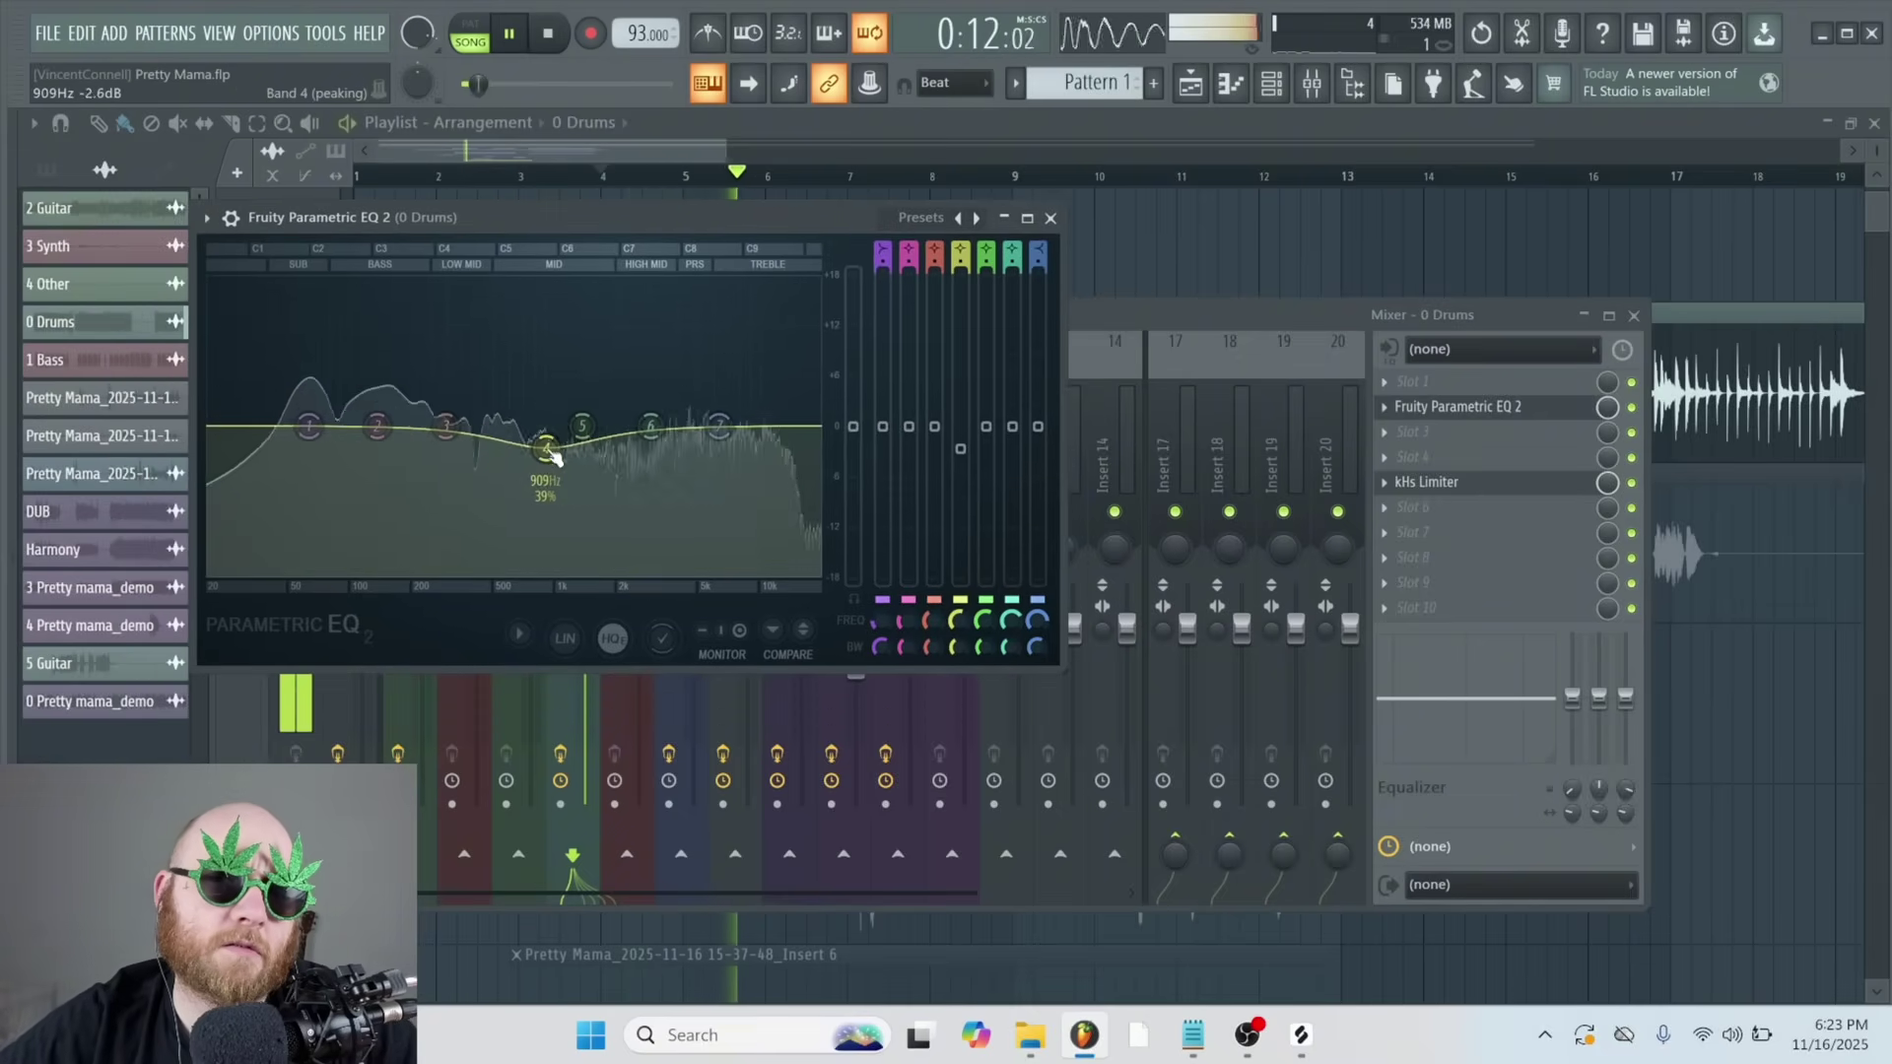
{"action": "key", "text": "space"}
{"action": "left_click", "coordinate": [1409, 431]}
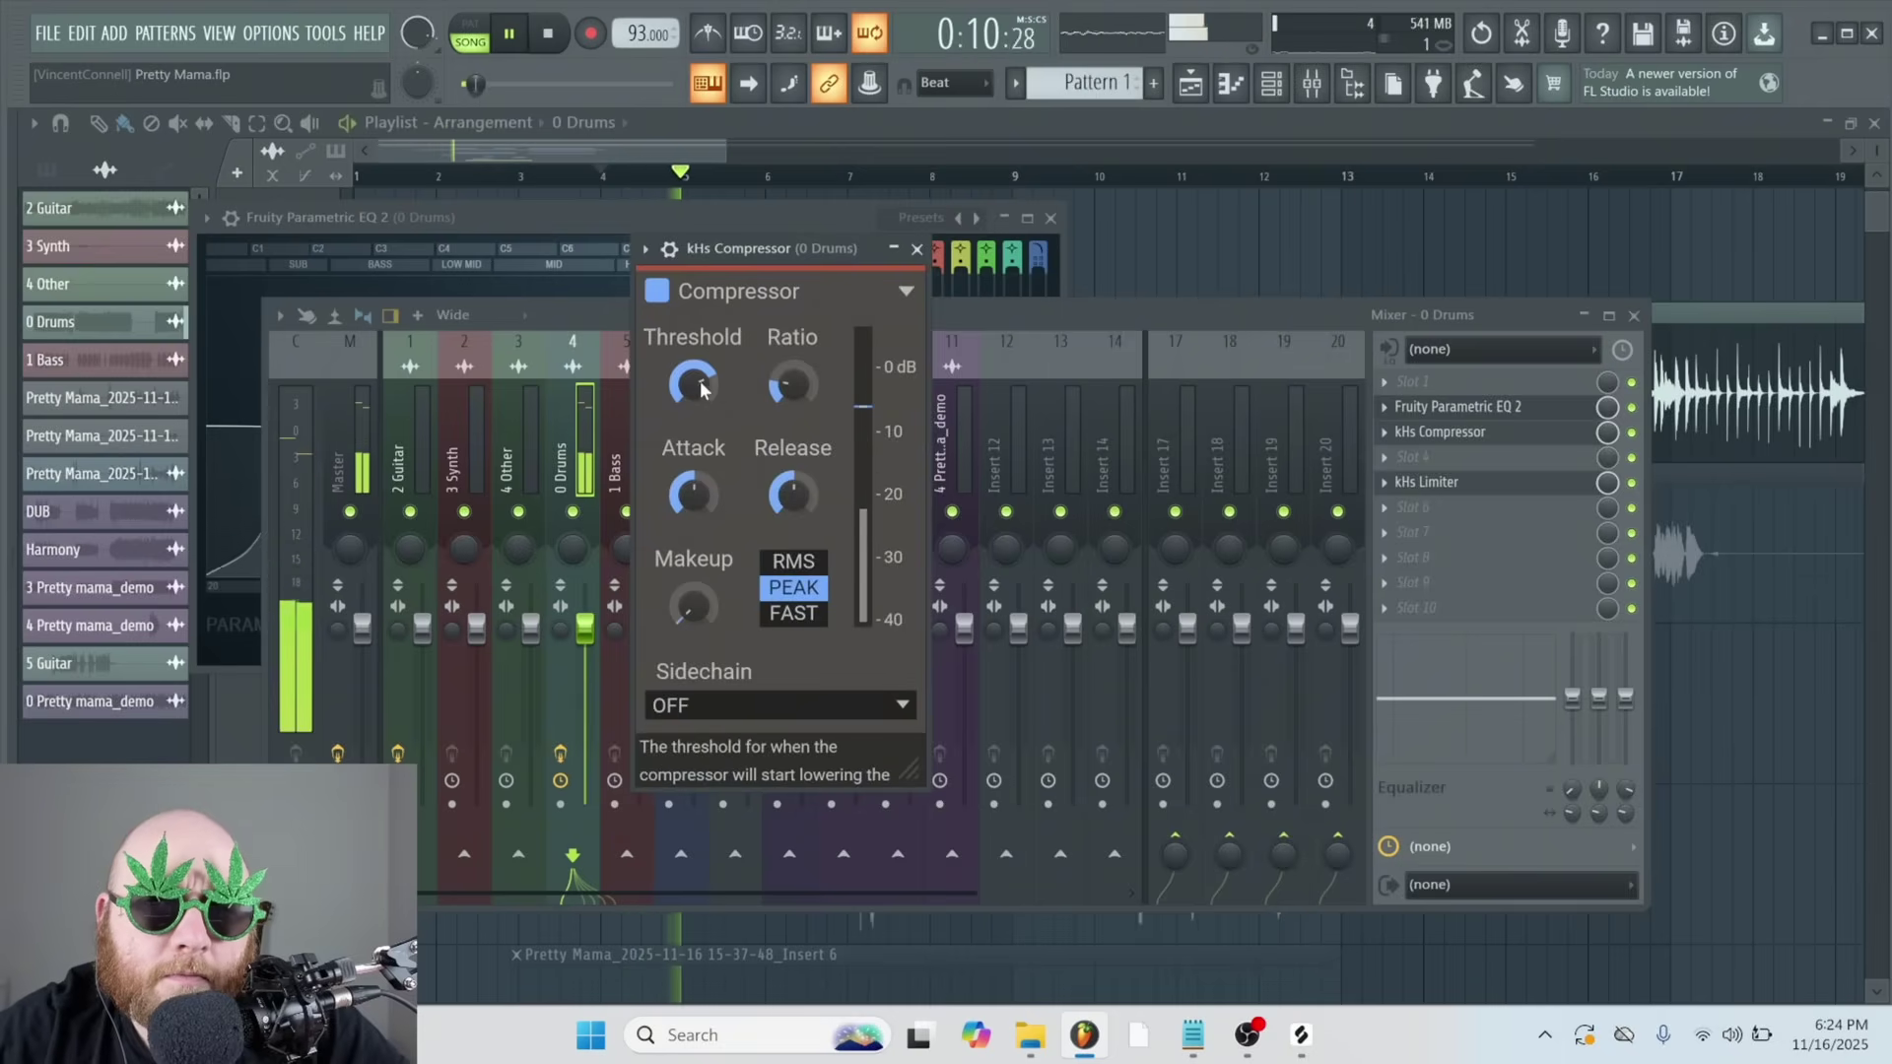
{"action": "left_click_drag", "start_coordinate": [692, 384], "coordinate": [693, 399]}
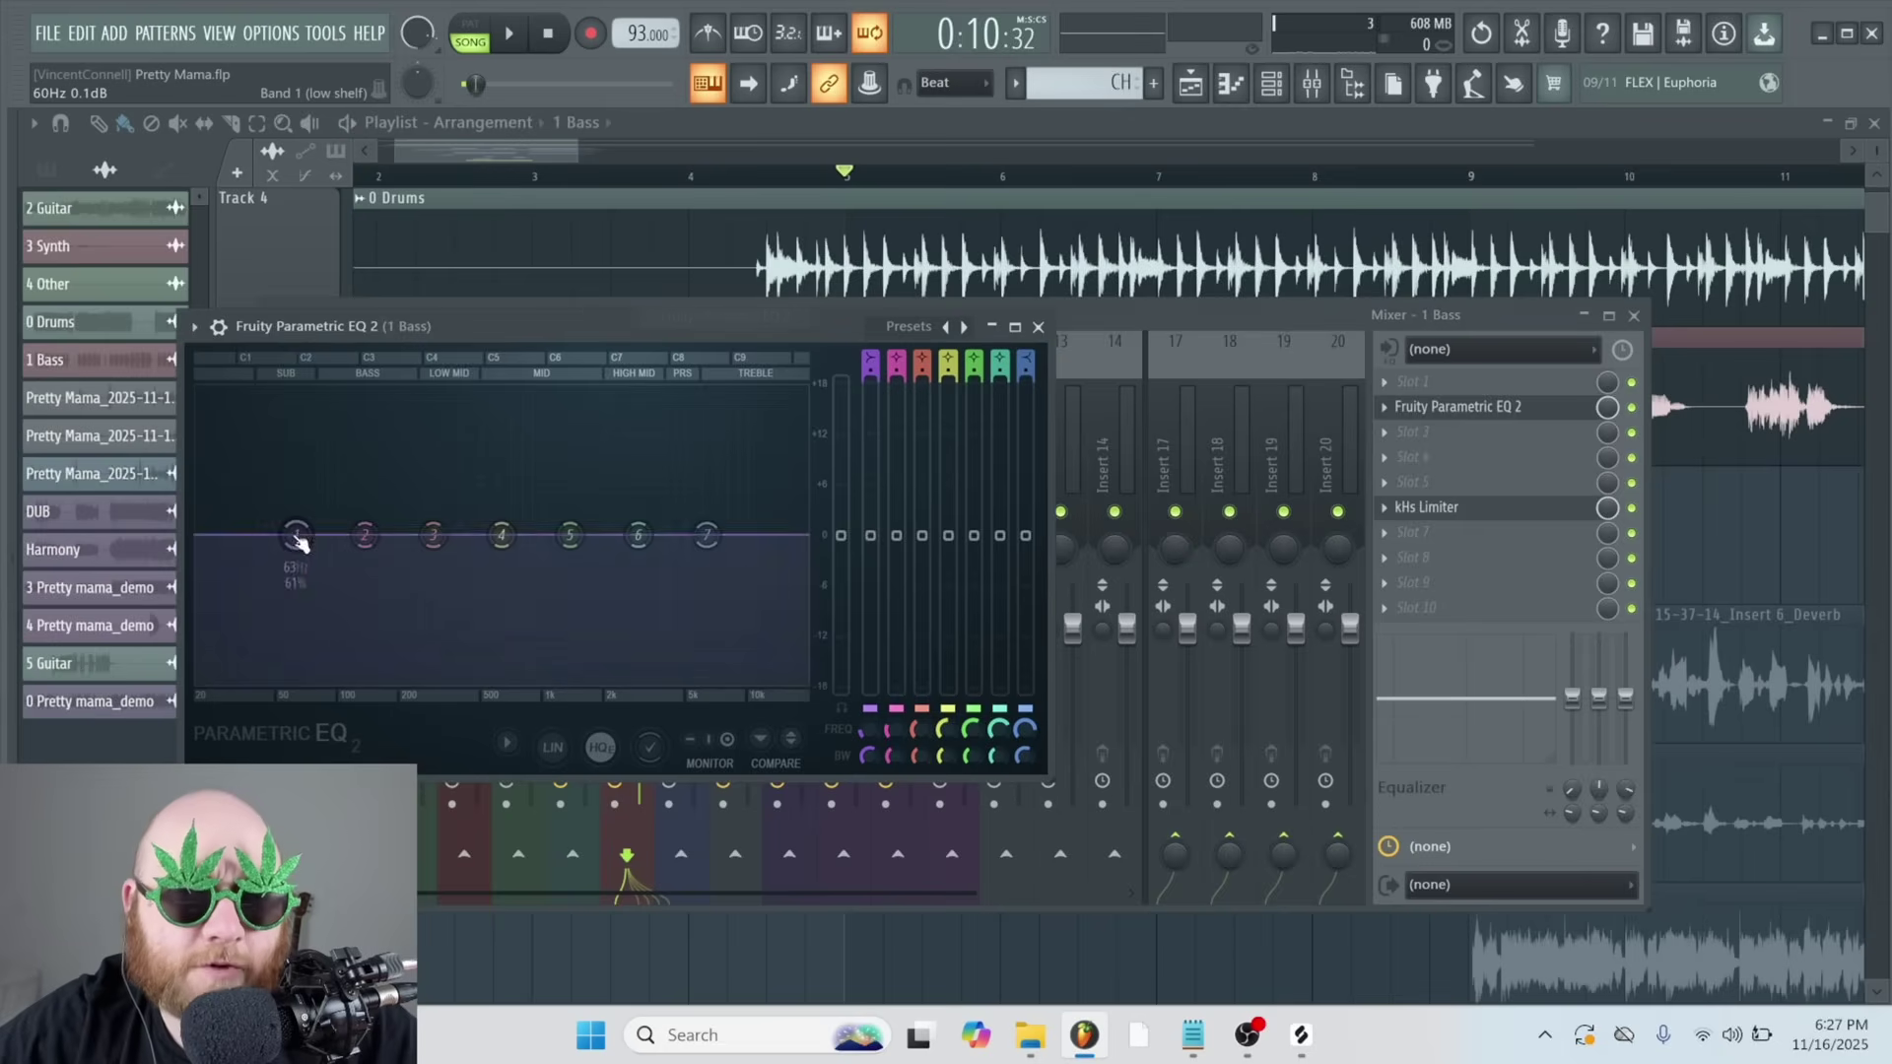
Turn EQ band 1 into a high pass on the 1 Bass track, change its slope order, and set its cutoff to about 32 Hz
{"action": "mouse_move", "coordinate": [341, 598]}
{"action": "left_click", "coordinate": [433, 662]}
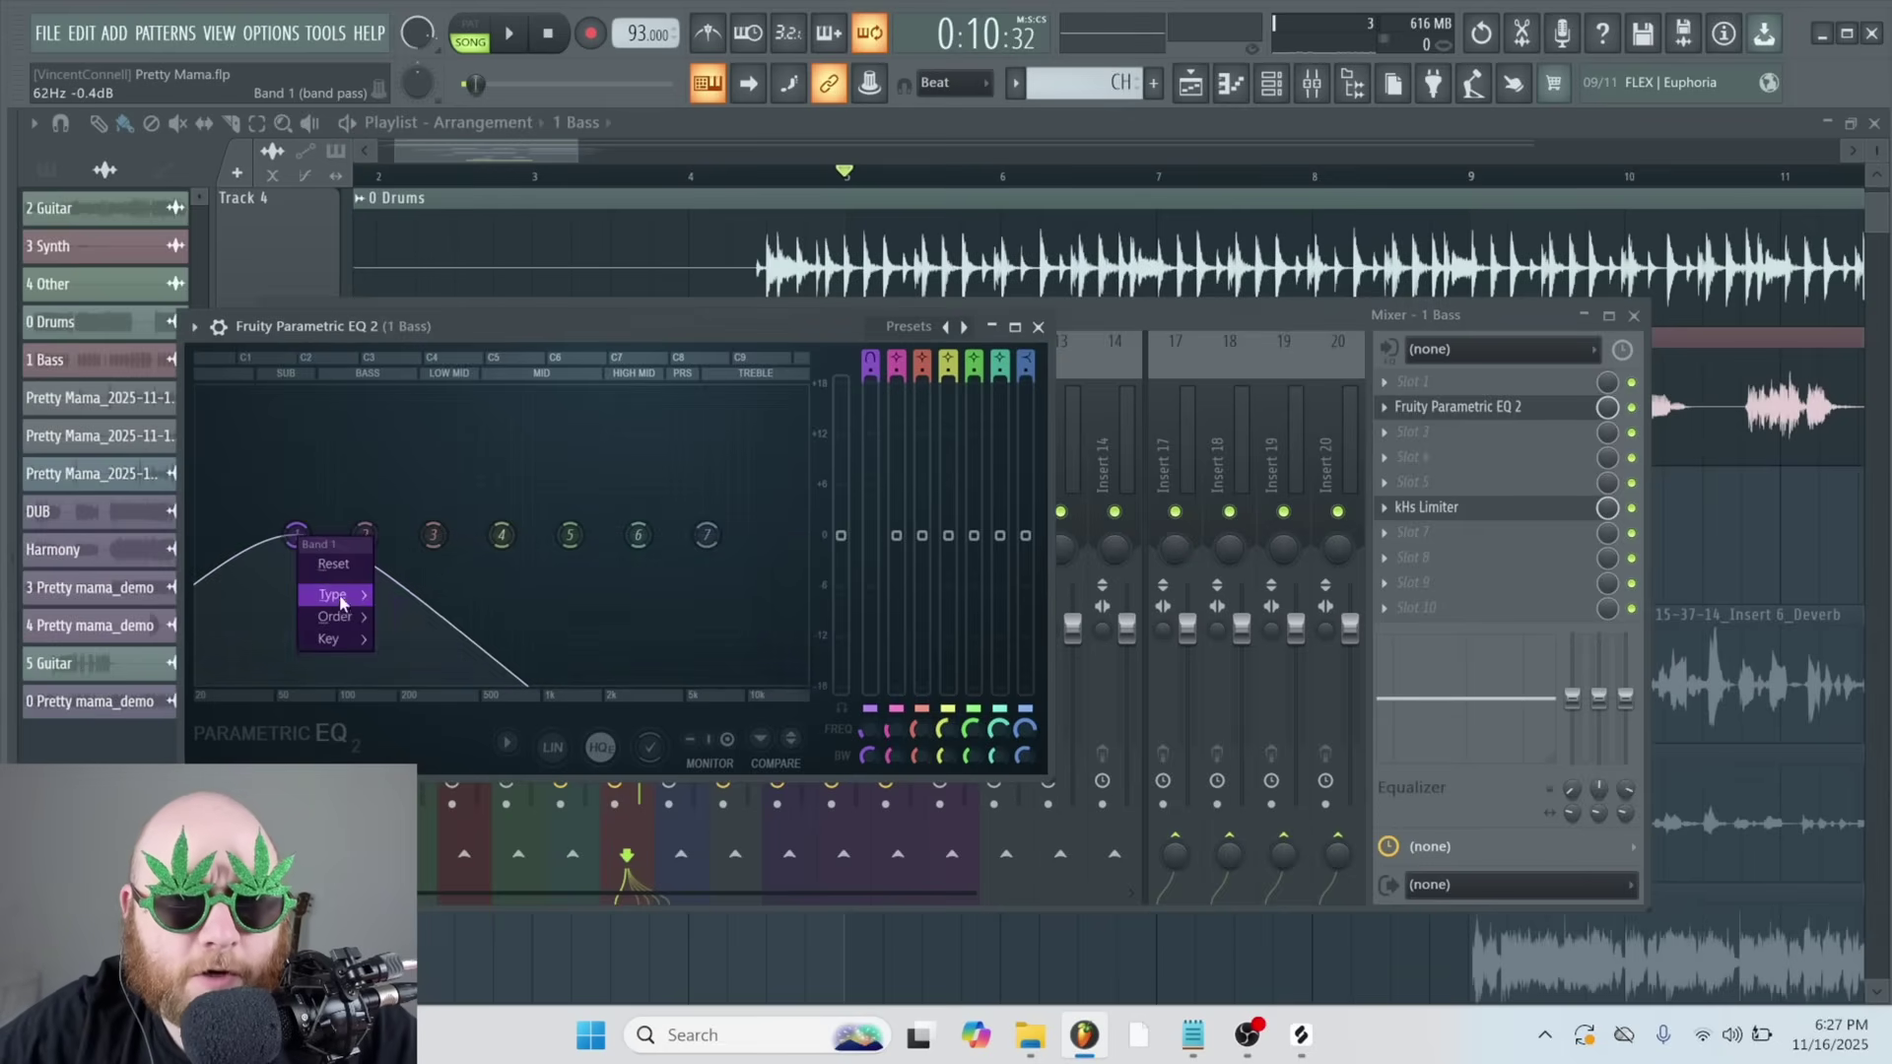
{"action": "left_click", "coordinate": [426, 662]}
{"action": "left_click_drag", "start_coordinate": [297, 535], "coordinate": [239, 538]}
{"action": "key", "text": "space"}
{"action": "right_click", "coordinate": [196, 535]}
{"action": "mouse_move", "coordinate": [236, 616]}
{"action": "left_click", "coordinate": [307, 619]}
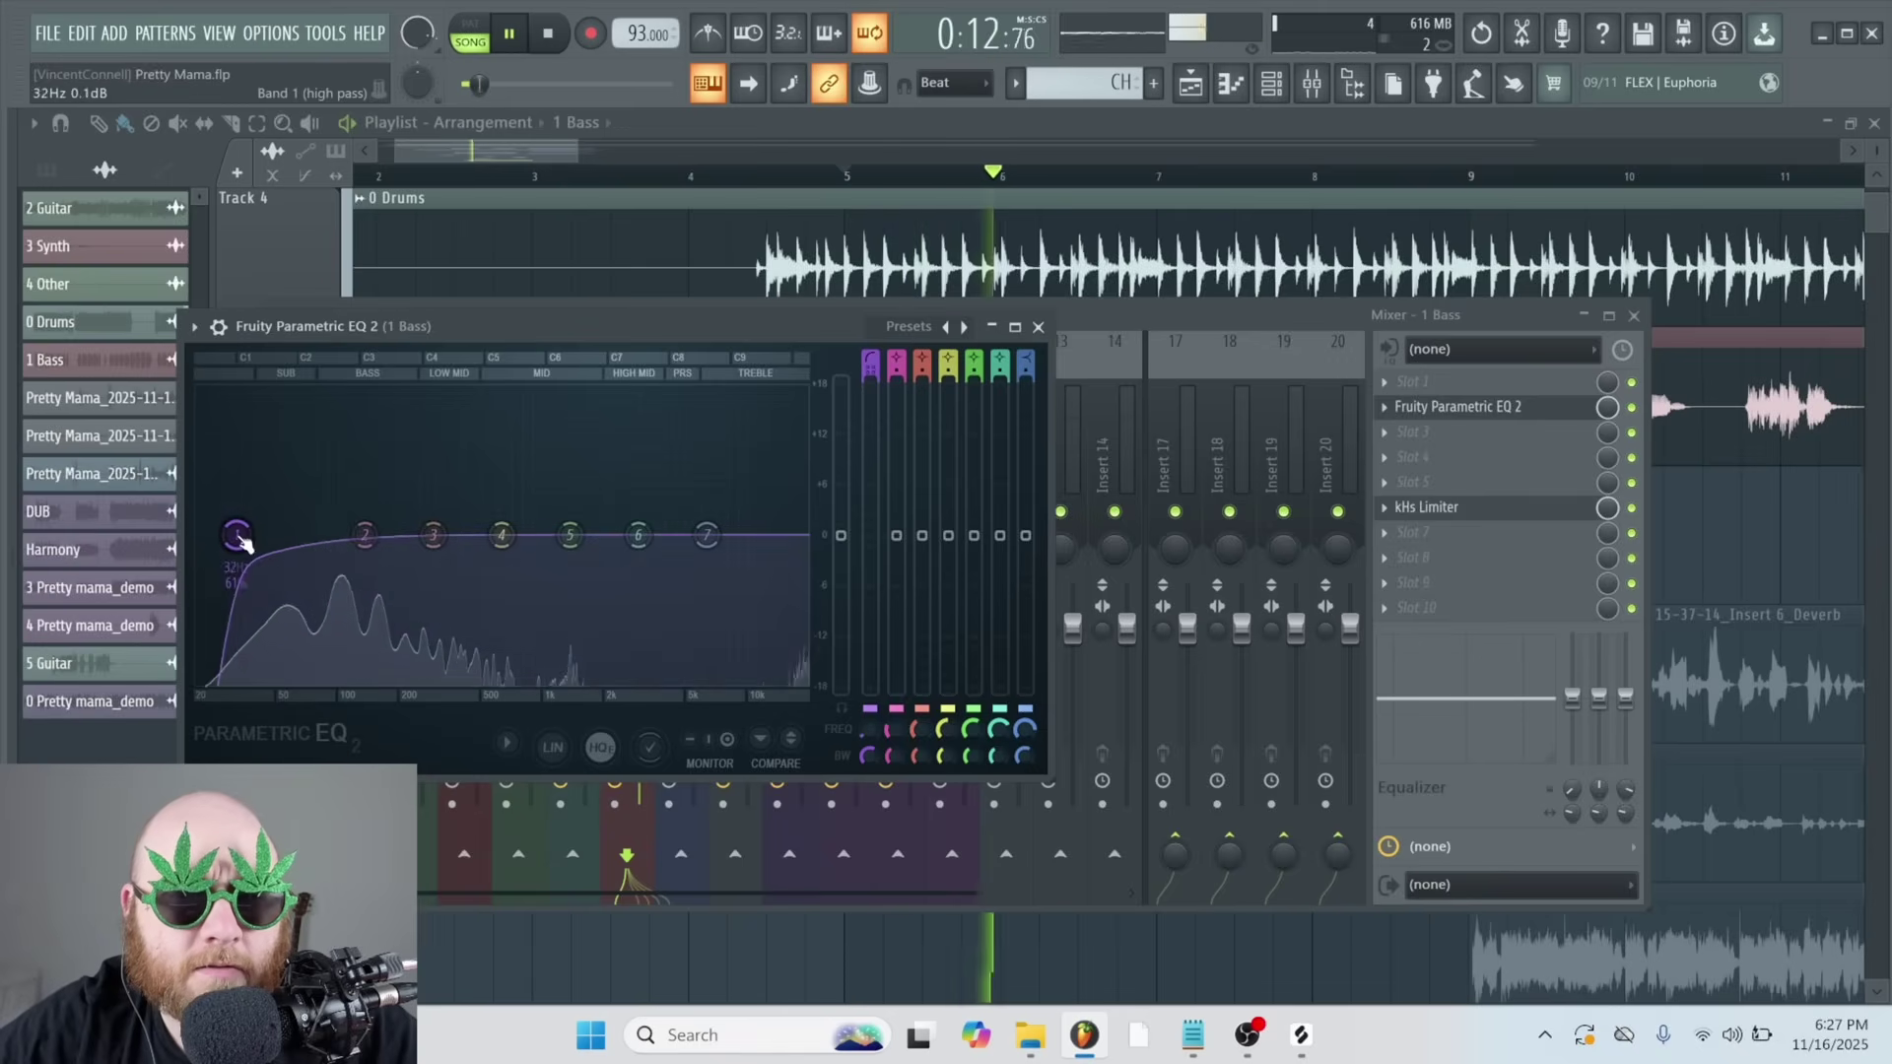
Load JST BG-Bass in slot 3 of the 1 Bass track, increase its compression, and raise its output to about 1.6 dB
{"action": "left_click", "coordinate": [1308, 680]}
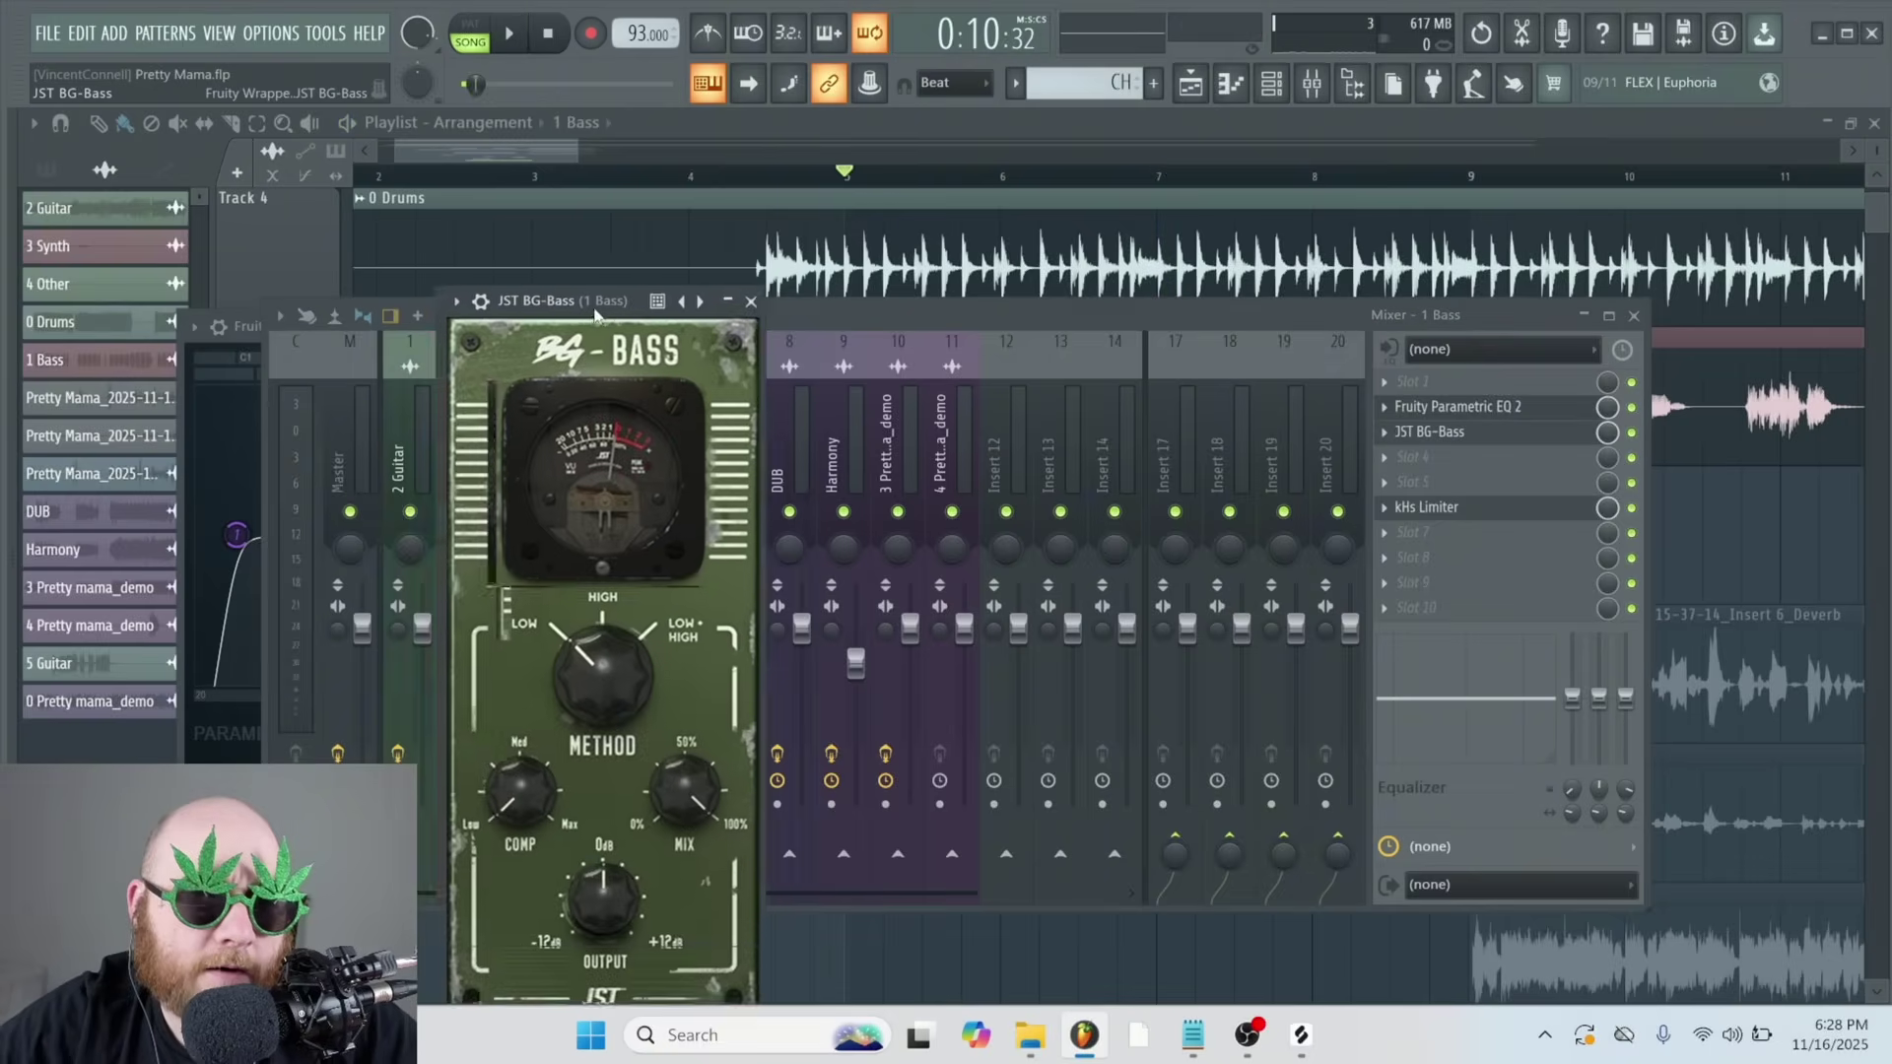
{"action": "left_click_drag", "start_coordinate": [596, 315], "coordinate": [655, 258]}
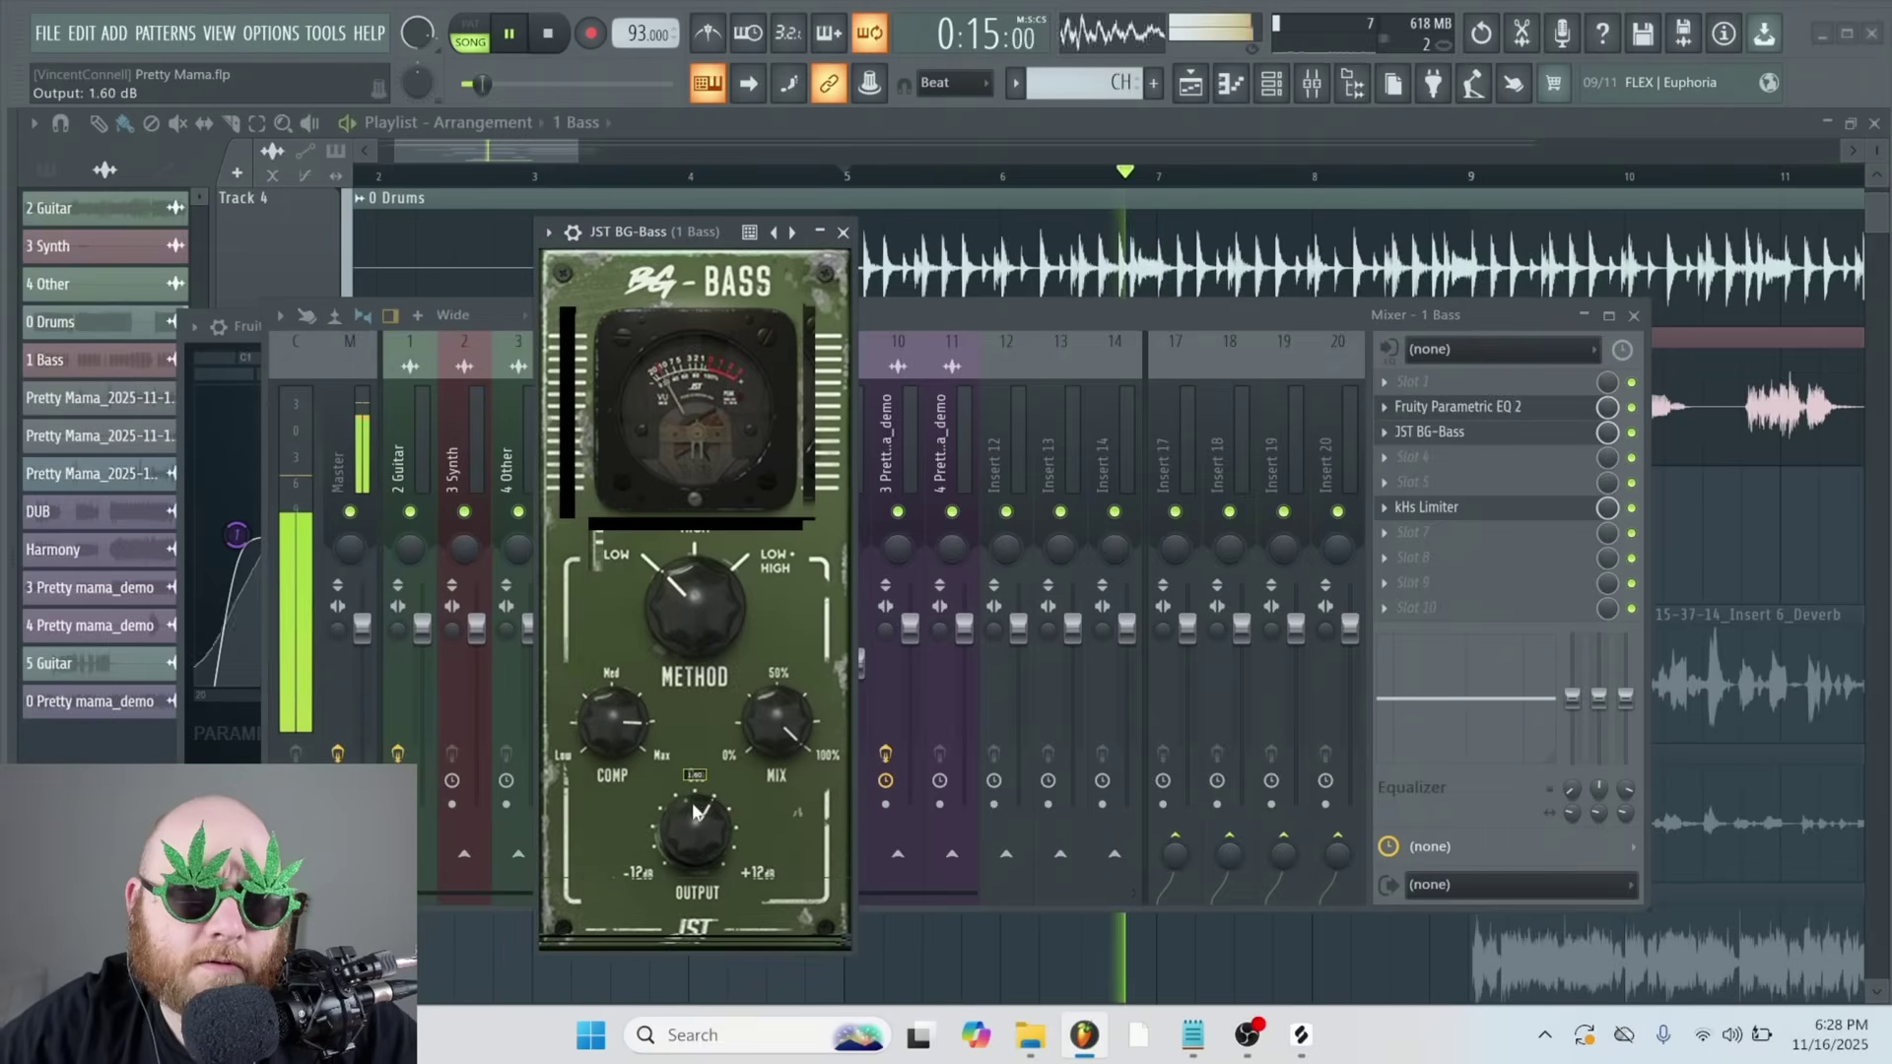
{"action": "left_click_drag", "start_coordinate": [693, 803], "coordinate": [694, 784]}
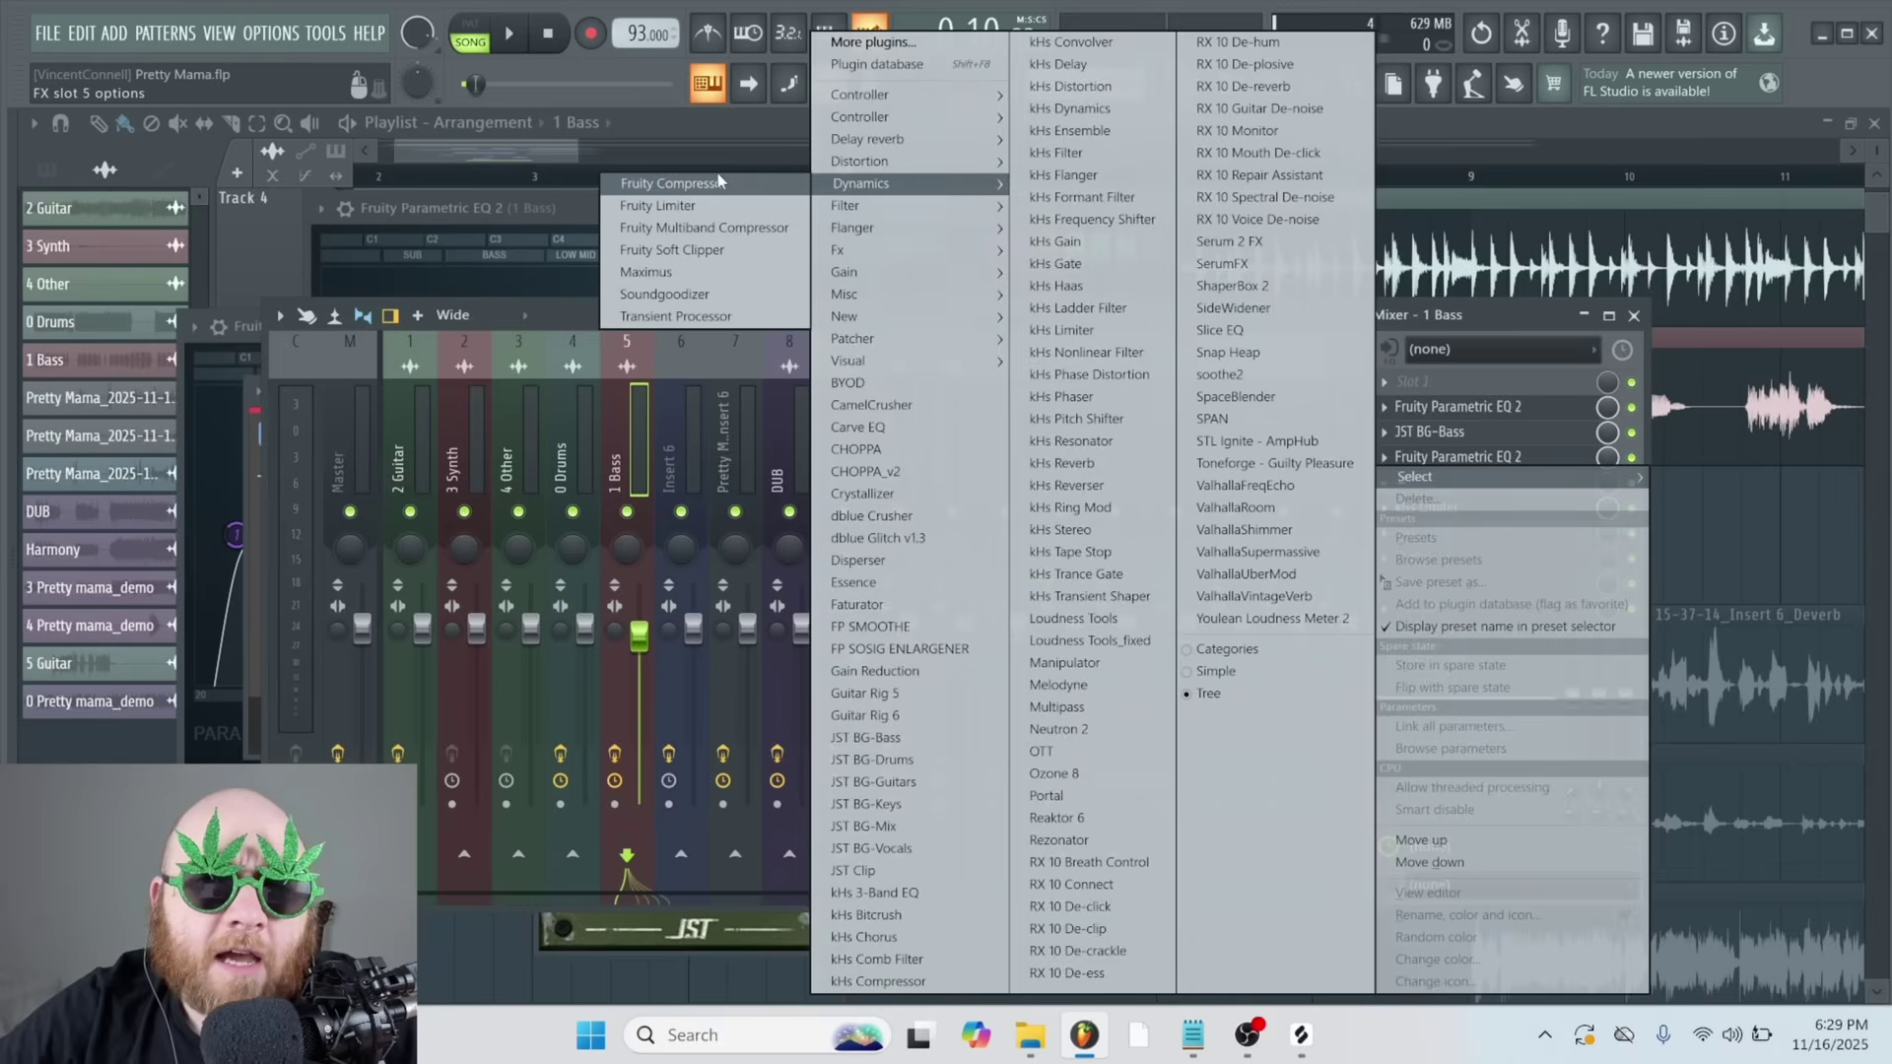
Load Fruity Limiter in slot 5 of the 1 Bass track with the Noise gate preset and set its noise threshold to about -20.6 dB
{"action": "left_click", "coordinate": [728, 209]}
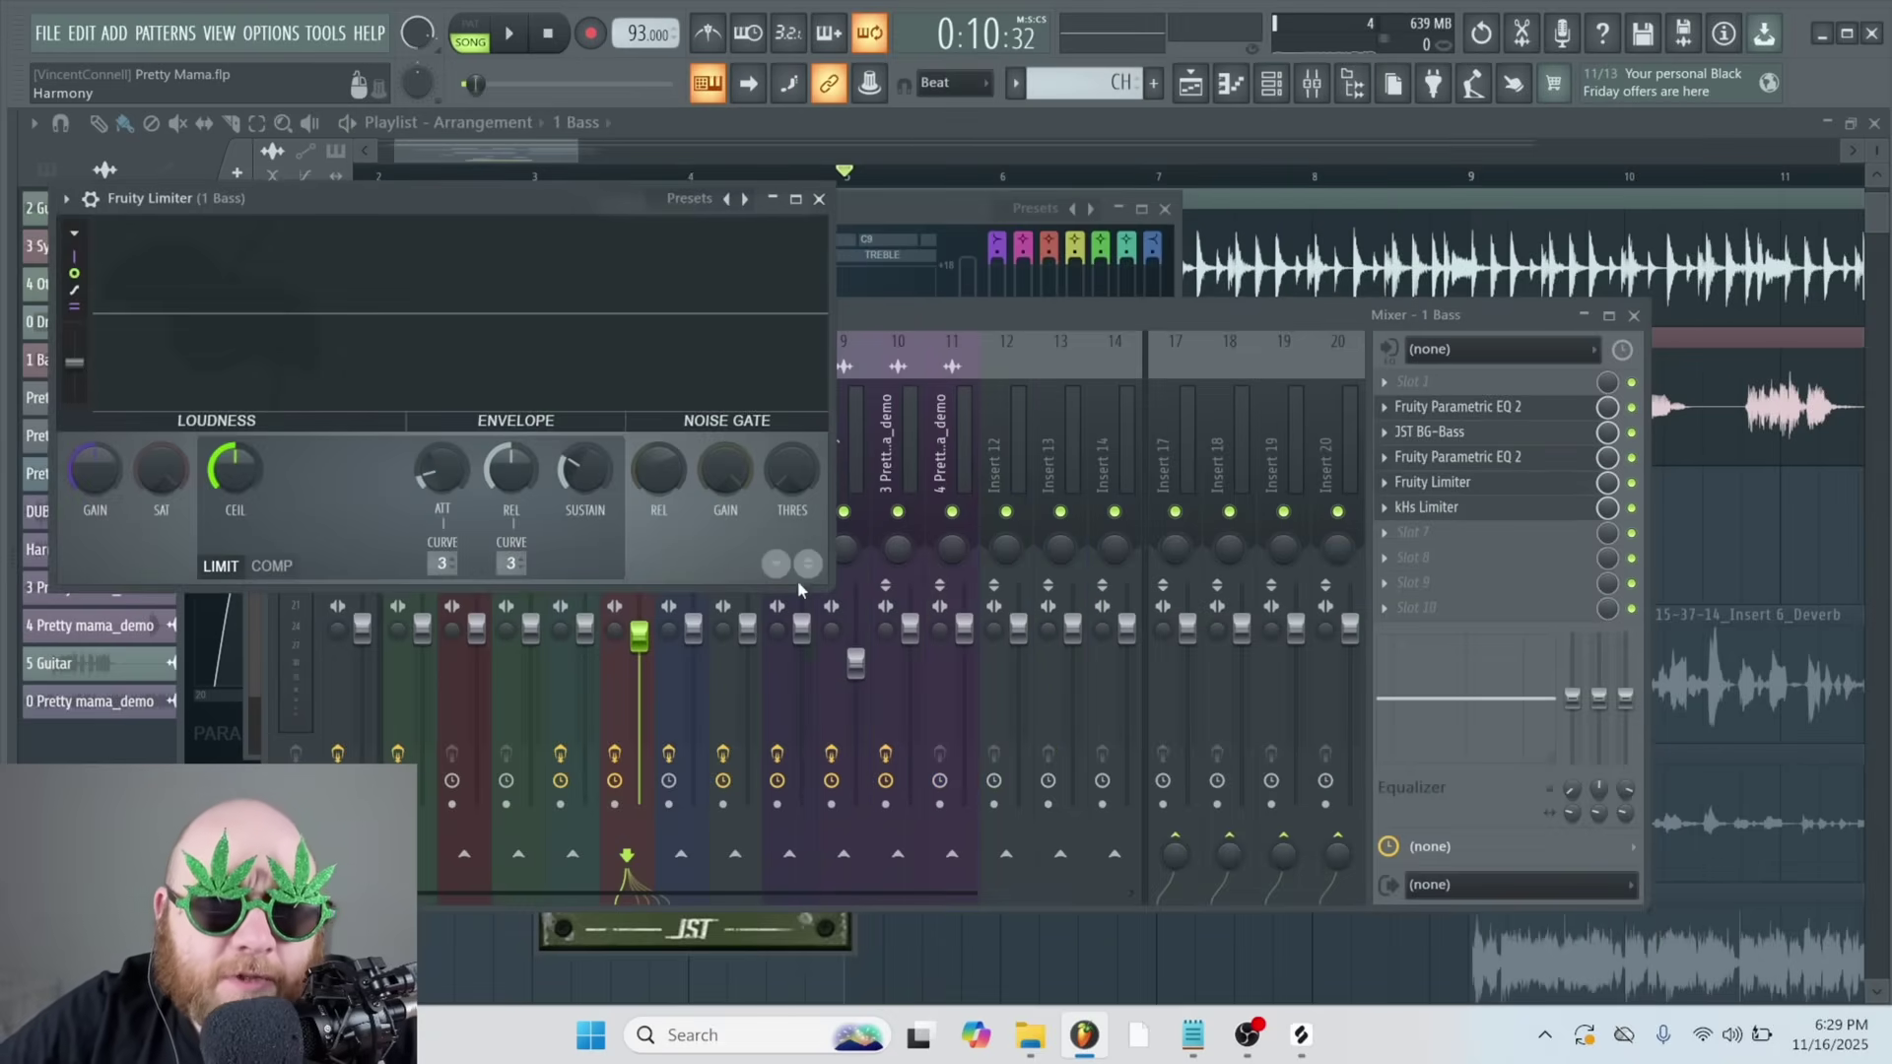
{"action": "left_click_drag", "start_coordinate": [508, 197], "coordinate": [812, 219]}
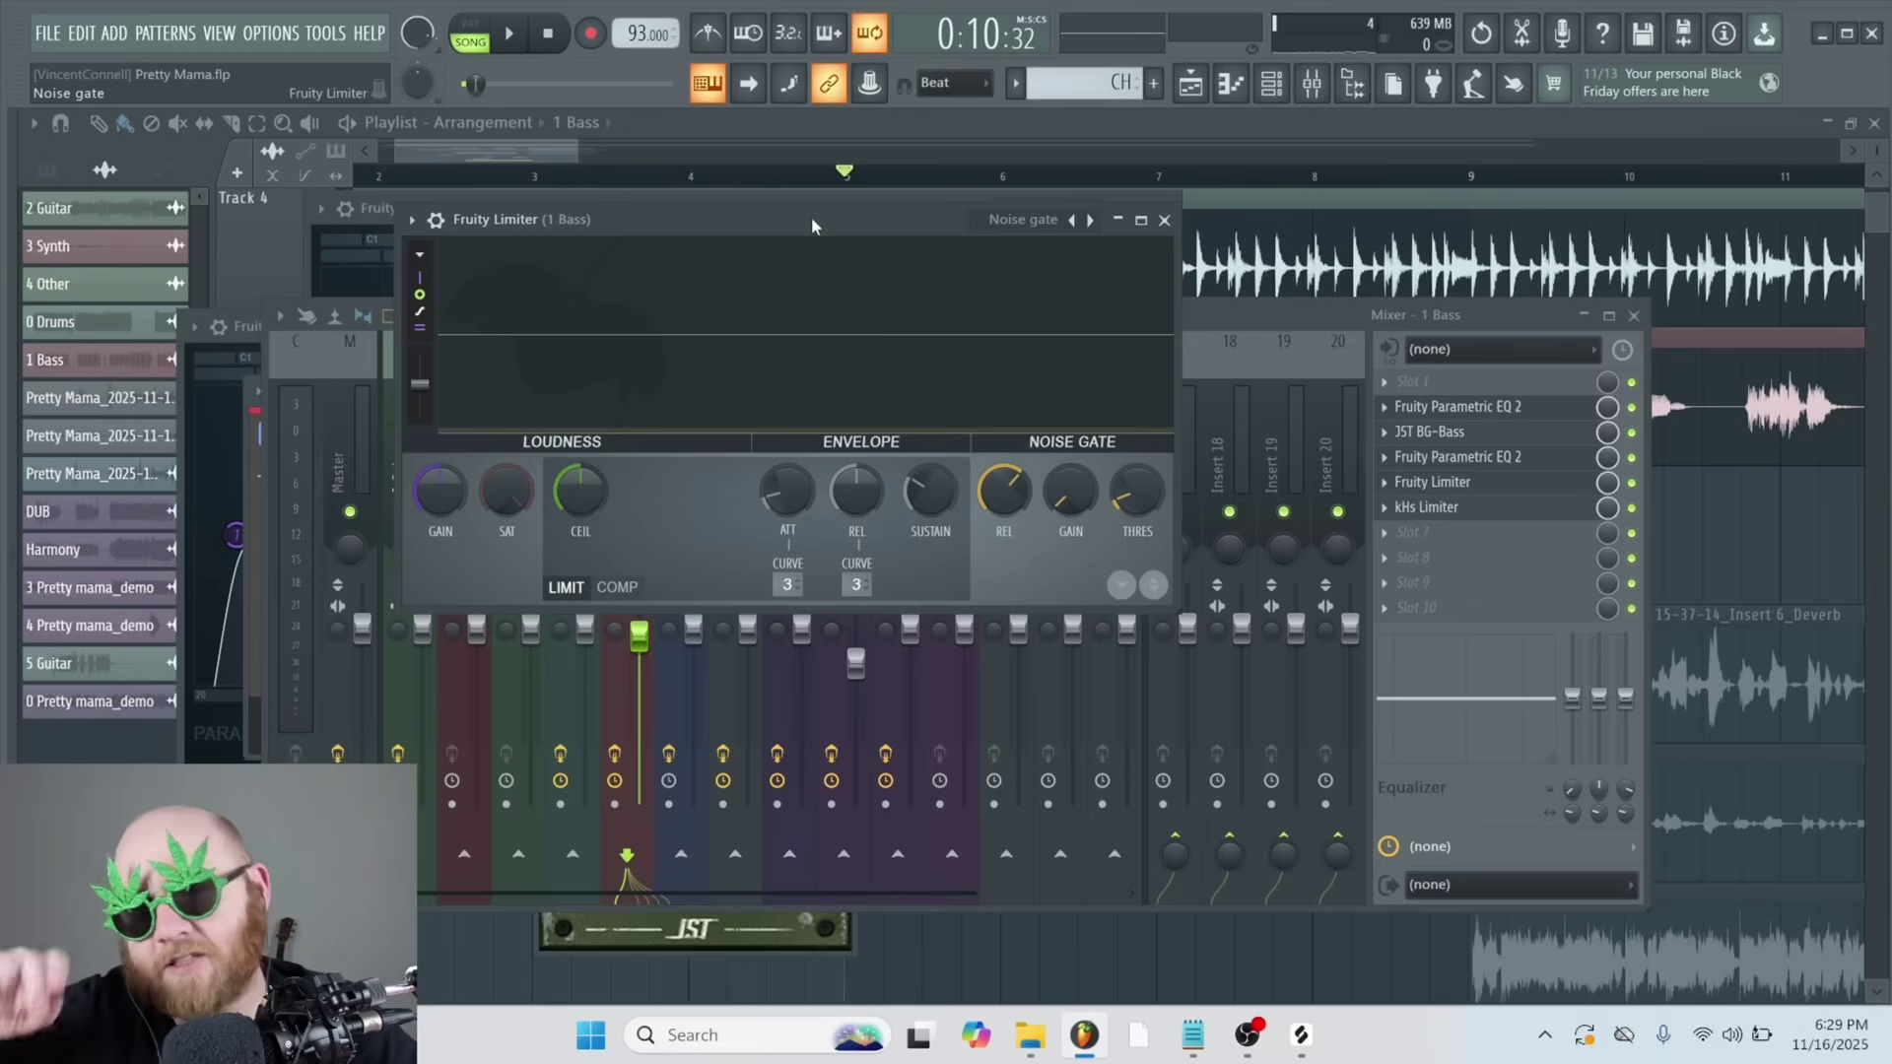
{"action": "key", "text": "space"}
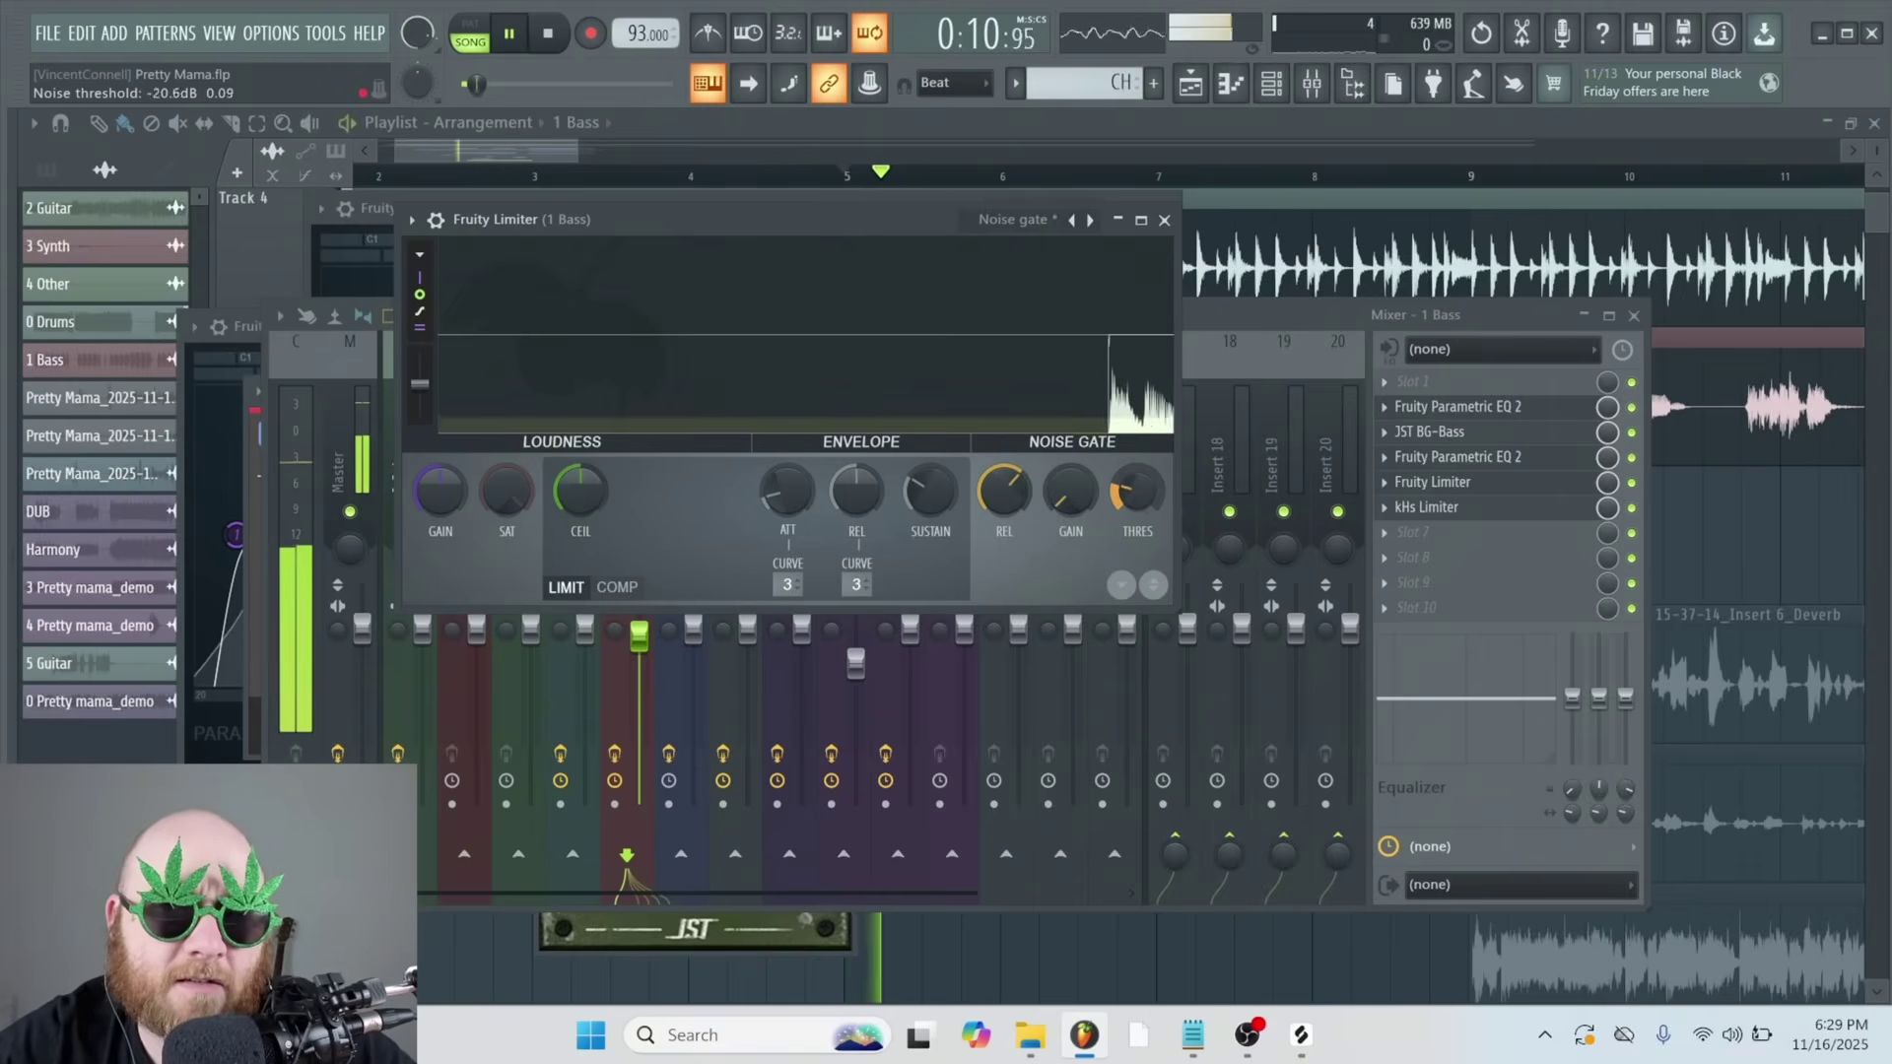
{"action": "left_click_drag", "start_coordinate": [1138, 493], "coordinate": [1135, 505]}
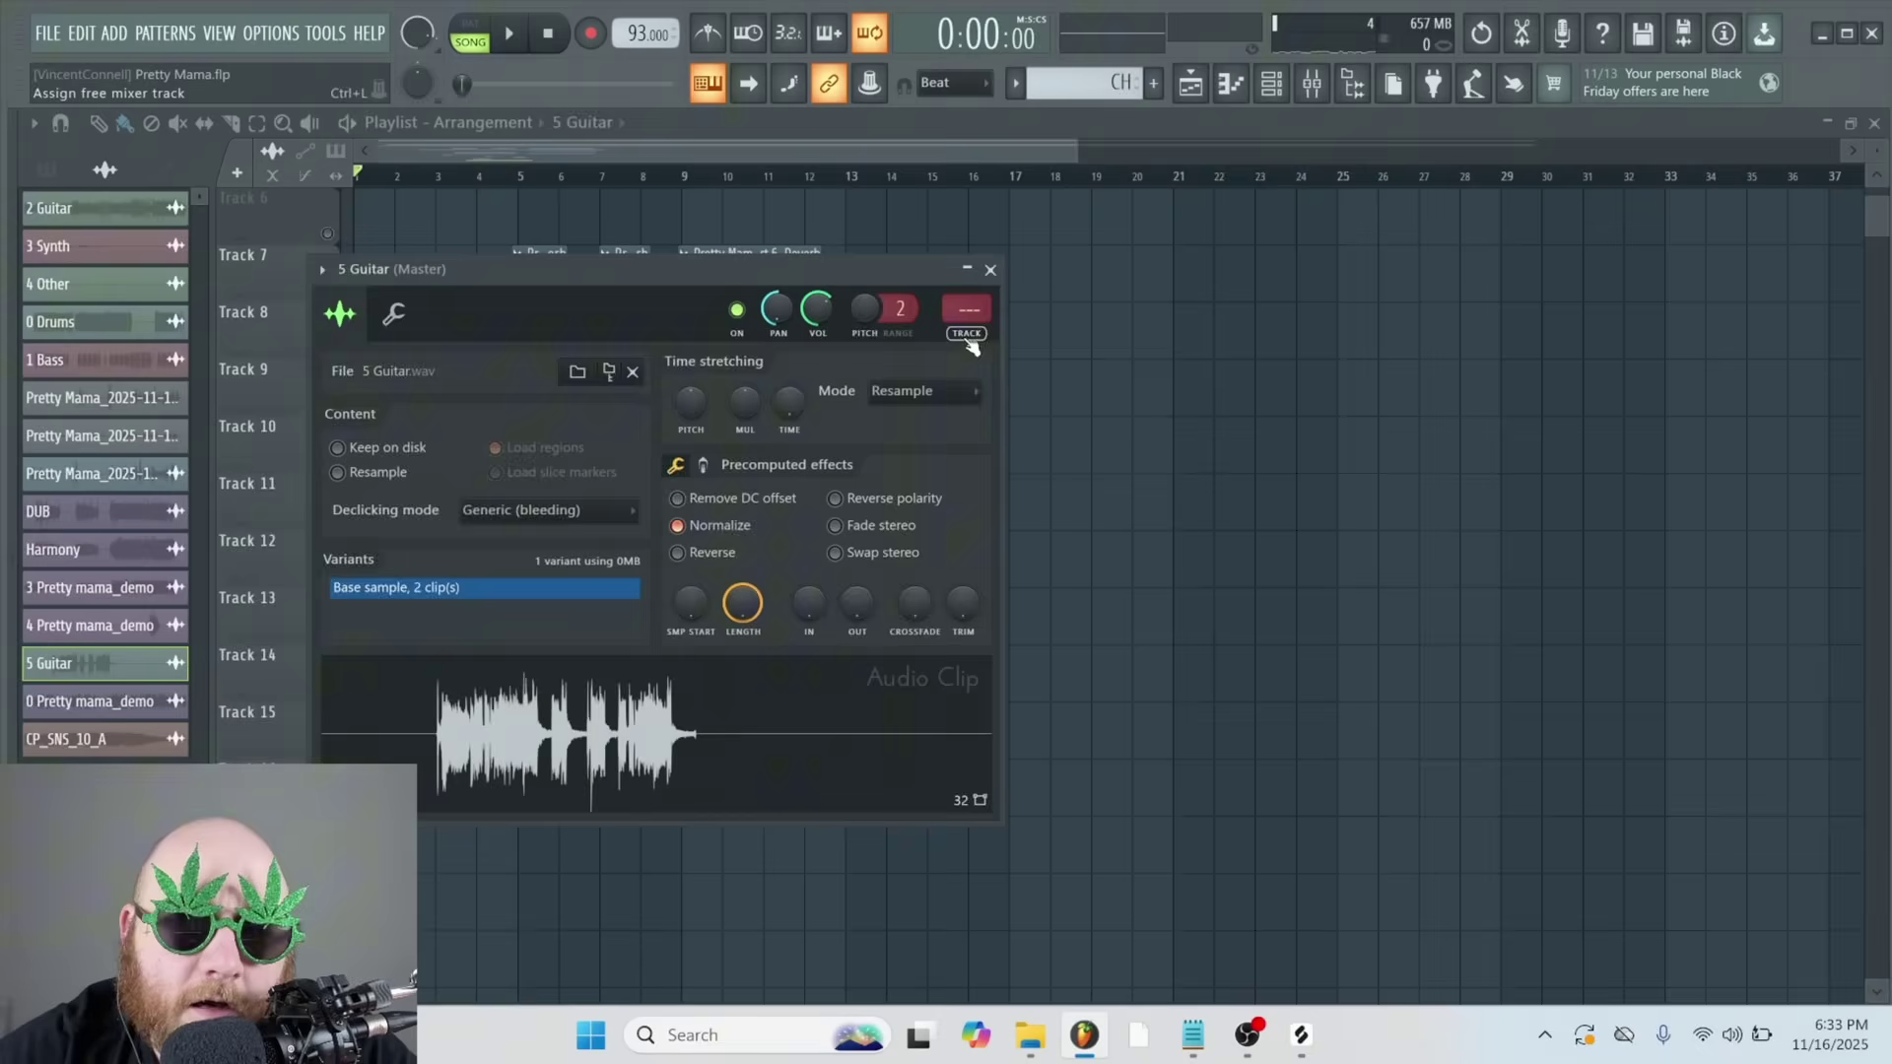
Assign the 5 Guitar clip to a free mixer track, and load kHs Limiter in slot 3 and Fruity Parametric EQ 2 in slot 1
{"action": "left_click", "coordinate": [970, 335]}
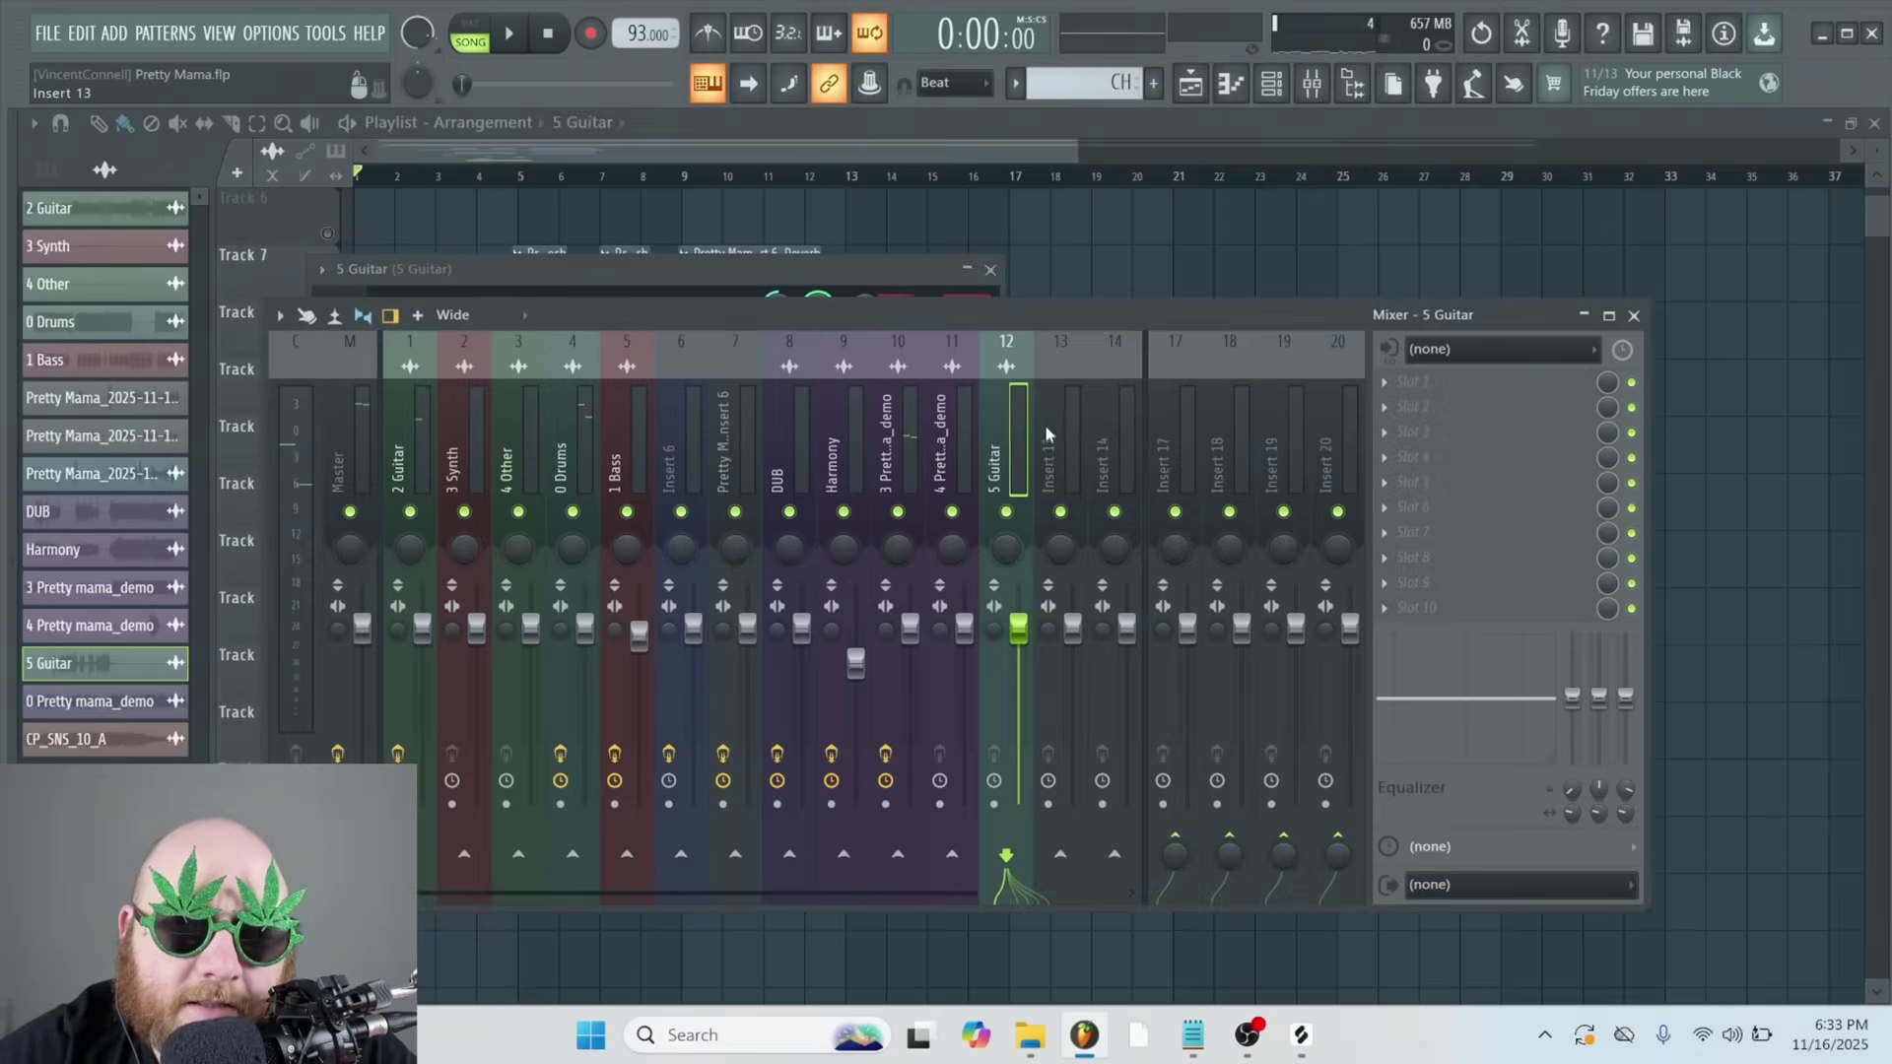
{"action": "left_click", "coordinate": [1468, 434]}
{"action": "left_click", "coordinate": [1094, 331]}
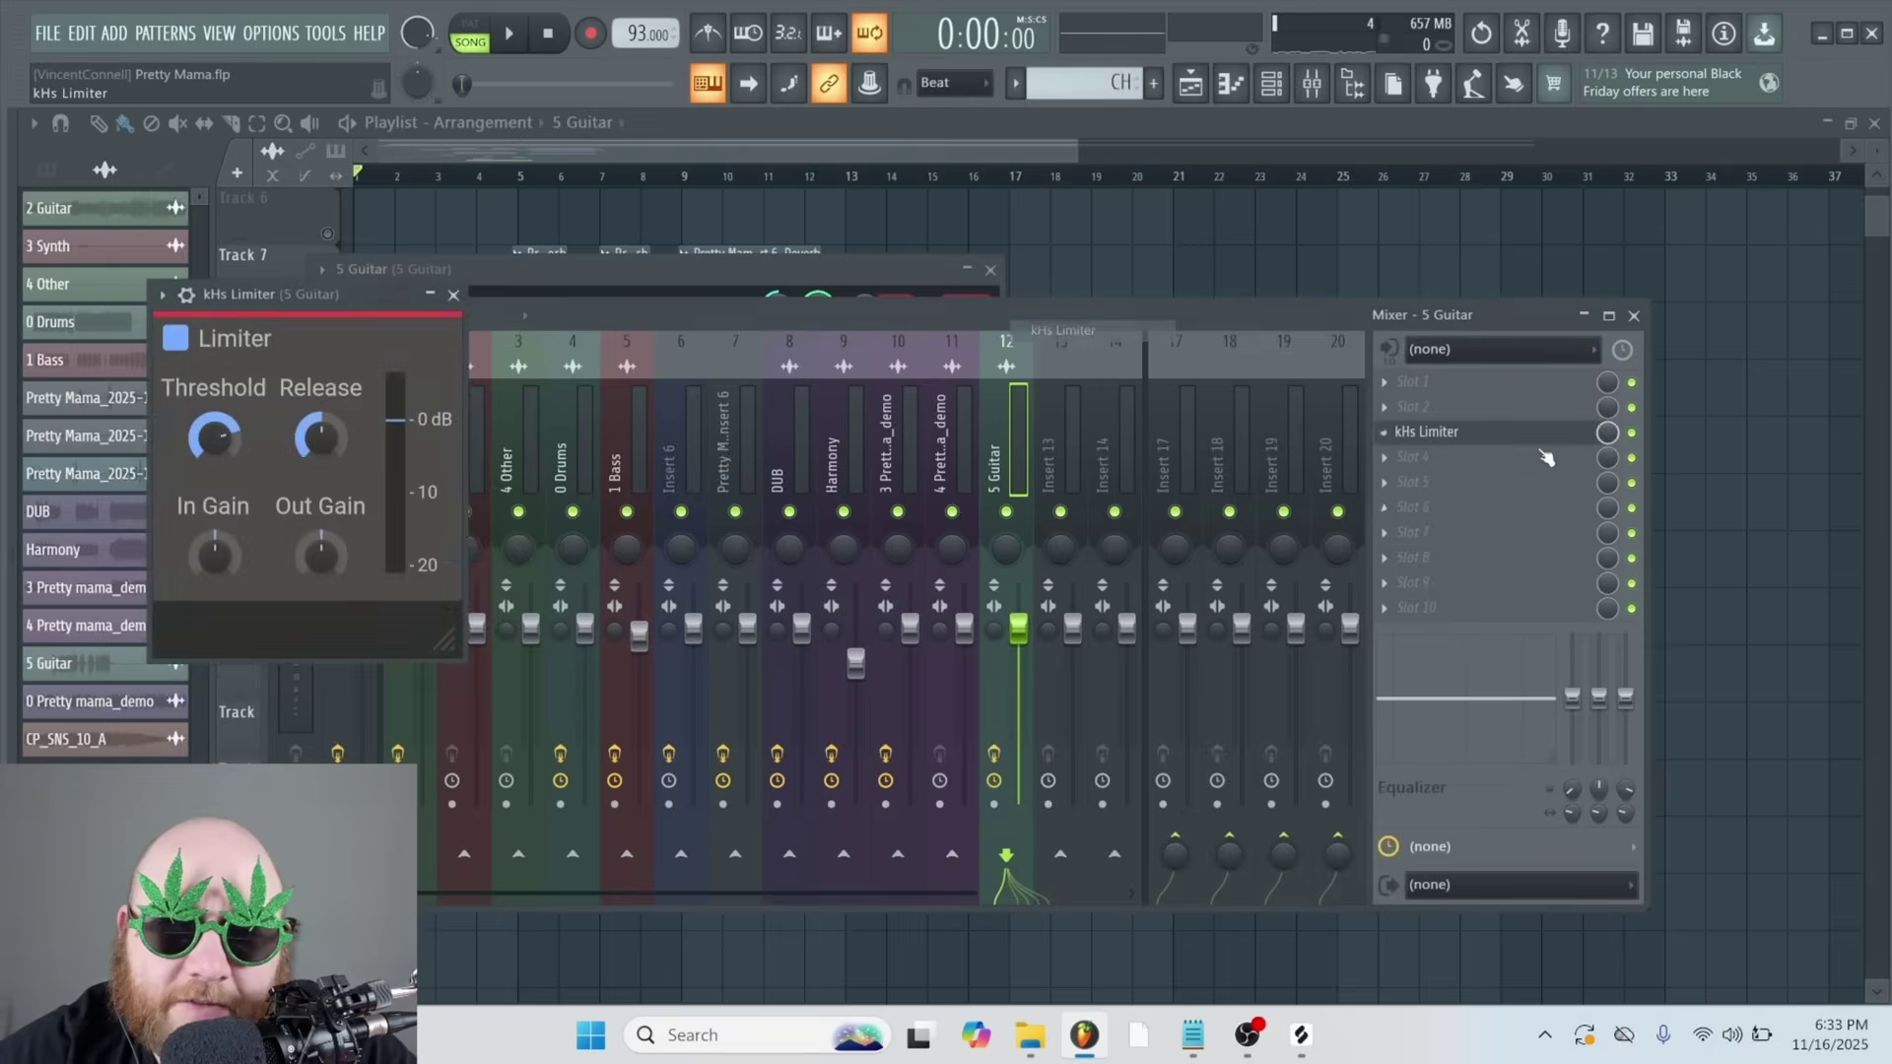
{"action": "left_click", "coordinate": [1456, 385]}
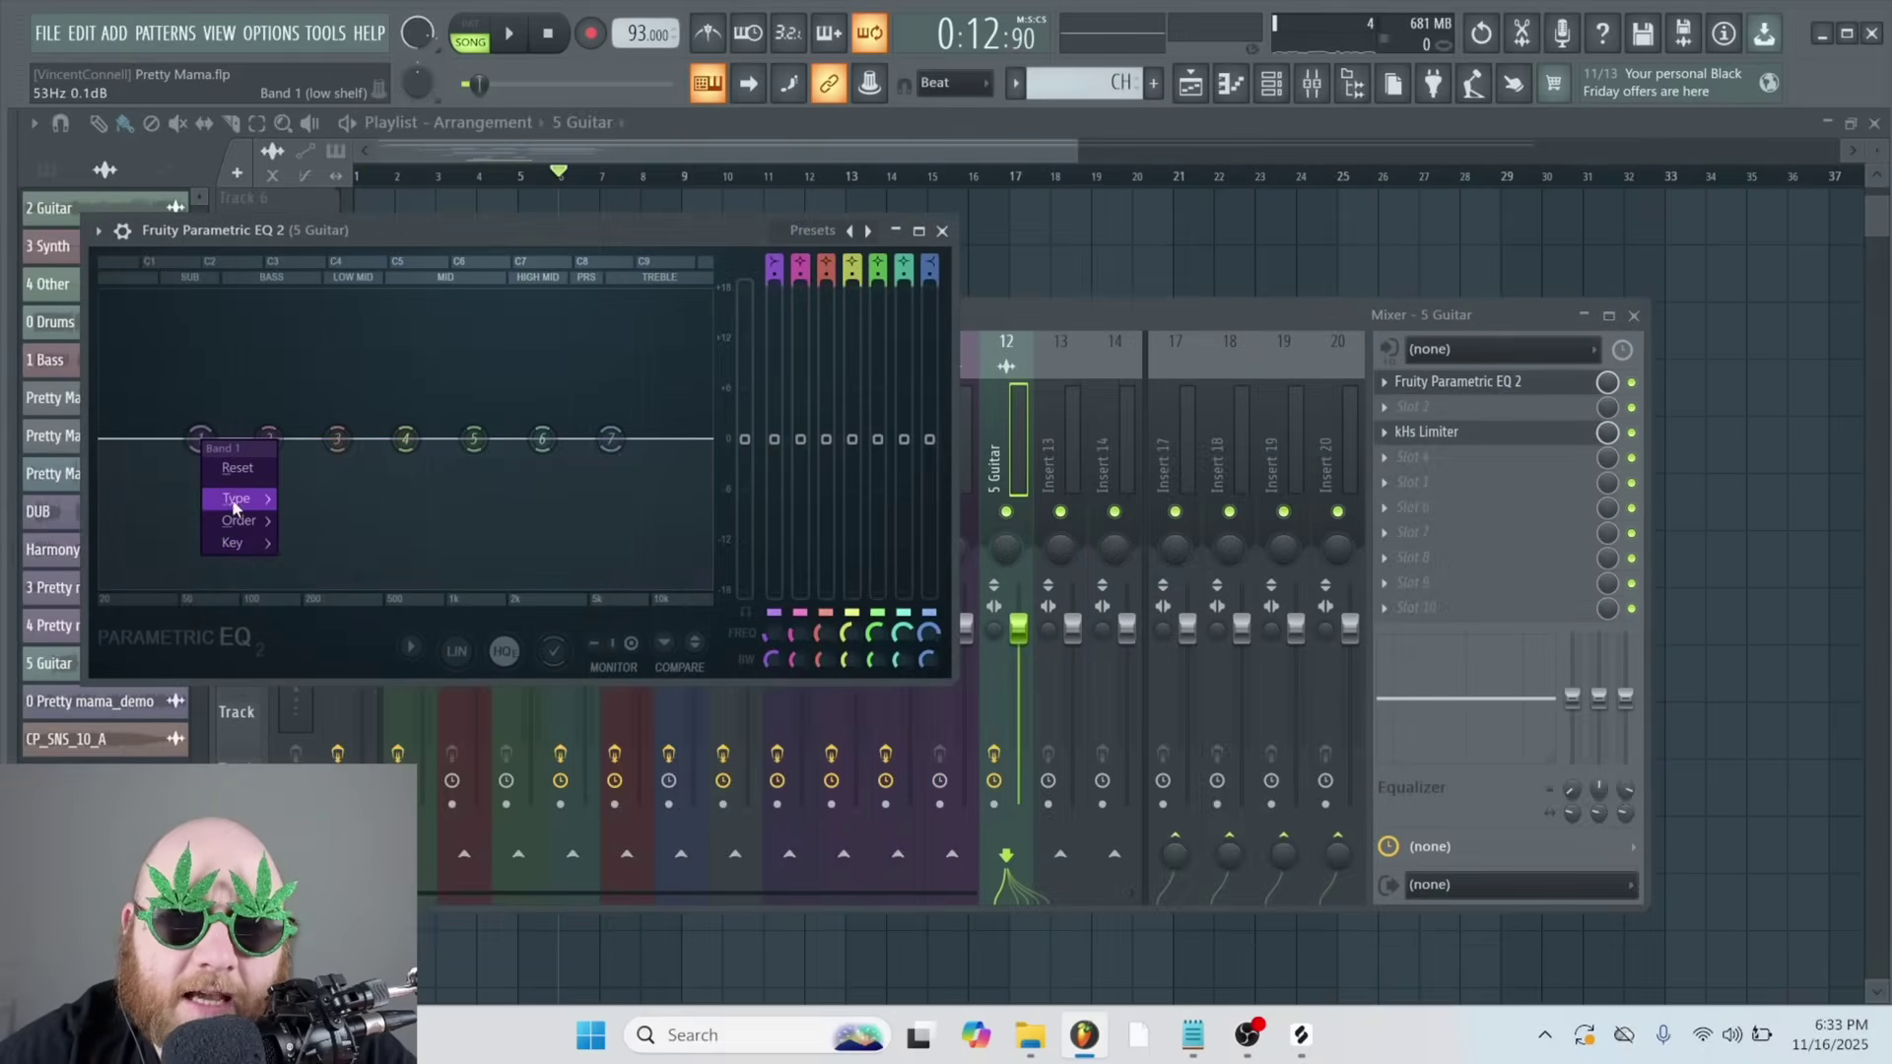
On the 5 Guitar EQ, make band 1 a high pass and band 7 a low pass, narrowing both cutoffs inward
{"action": "left_click", "coordinate": [328, 567]}
{"action": "right_click", "coordinate": [611, 441]}
{"action": "mouse_move", "coordinate": [647, 499]}
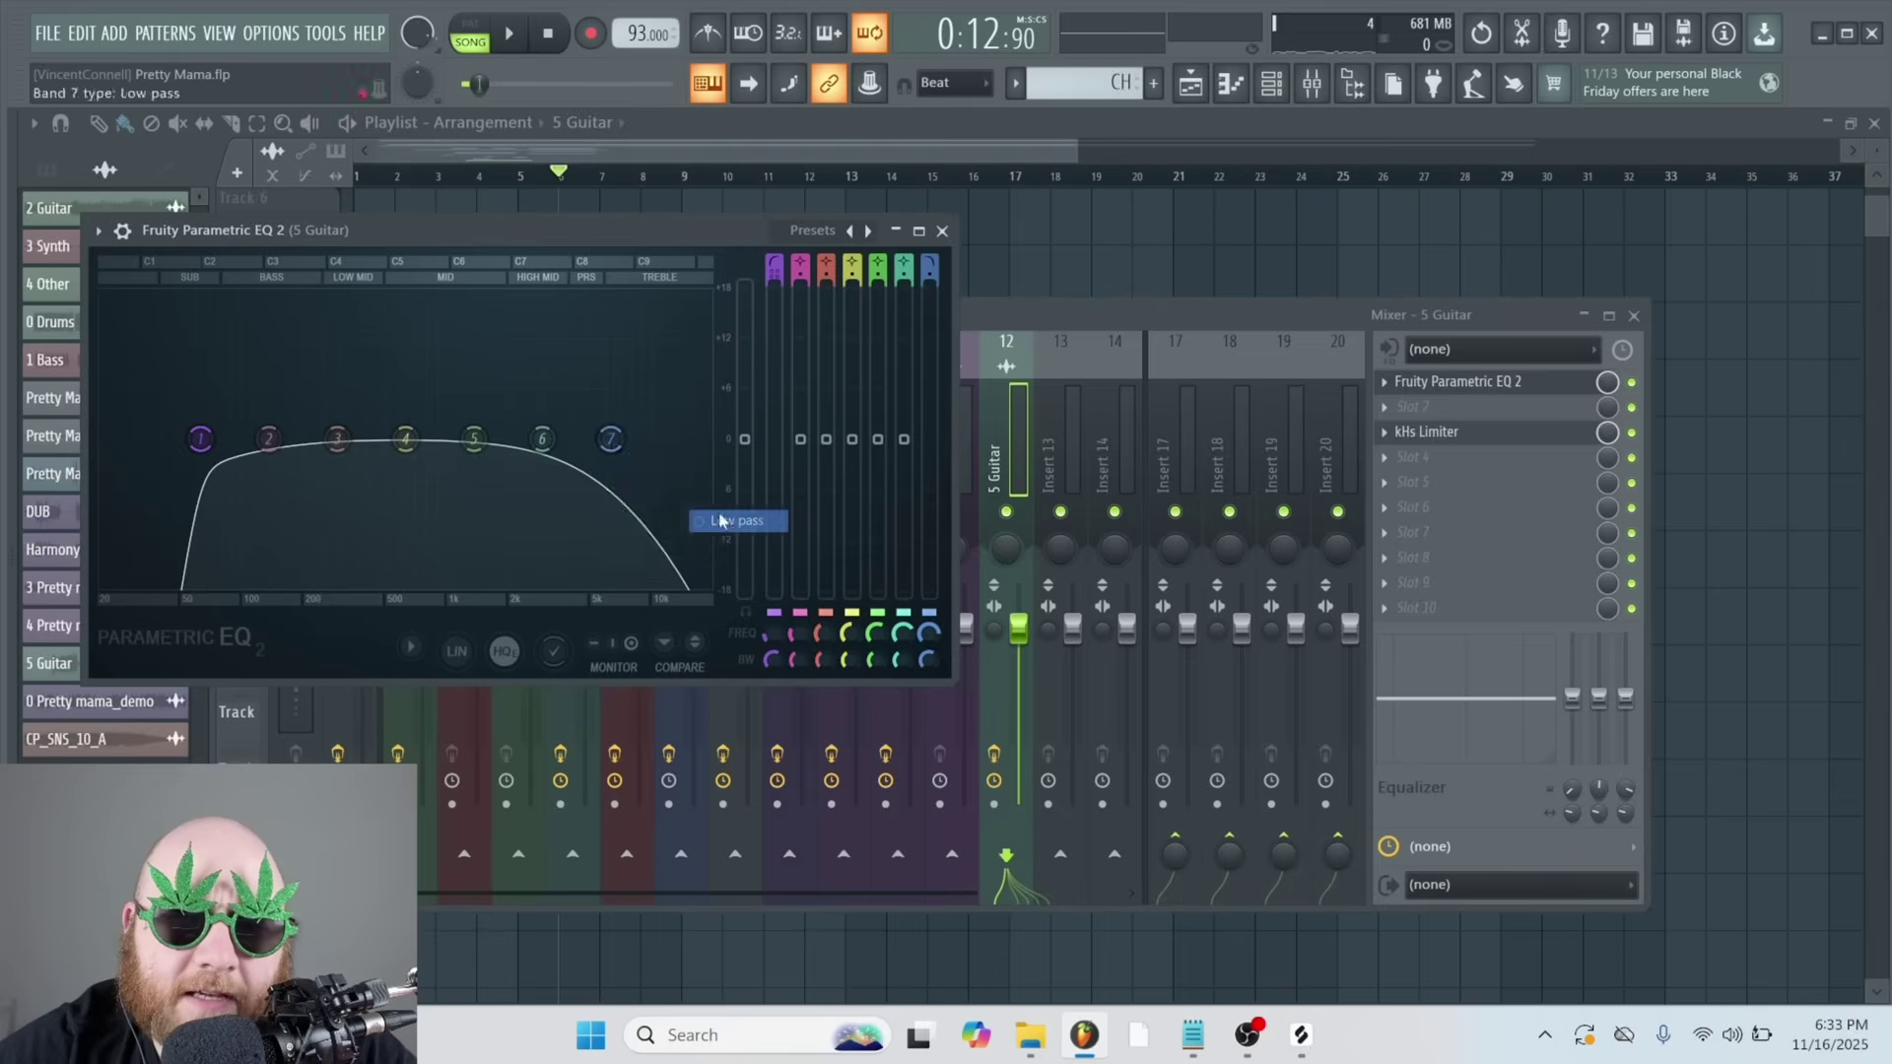
{"action": "left_click_drag", "start_coordinate": [604, 440], "coordinate": [596, 440]}
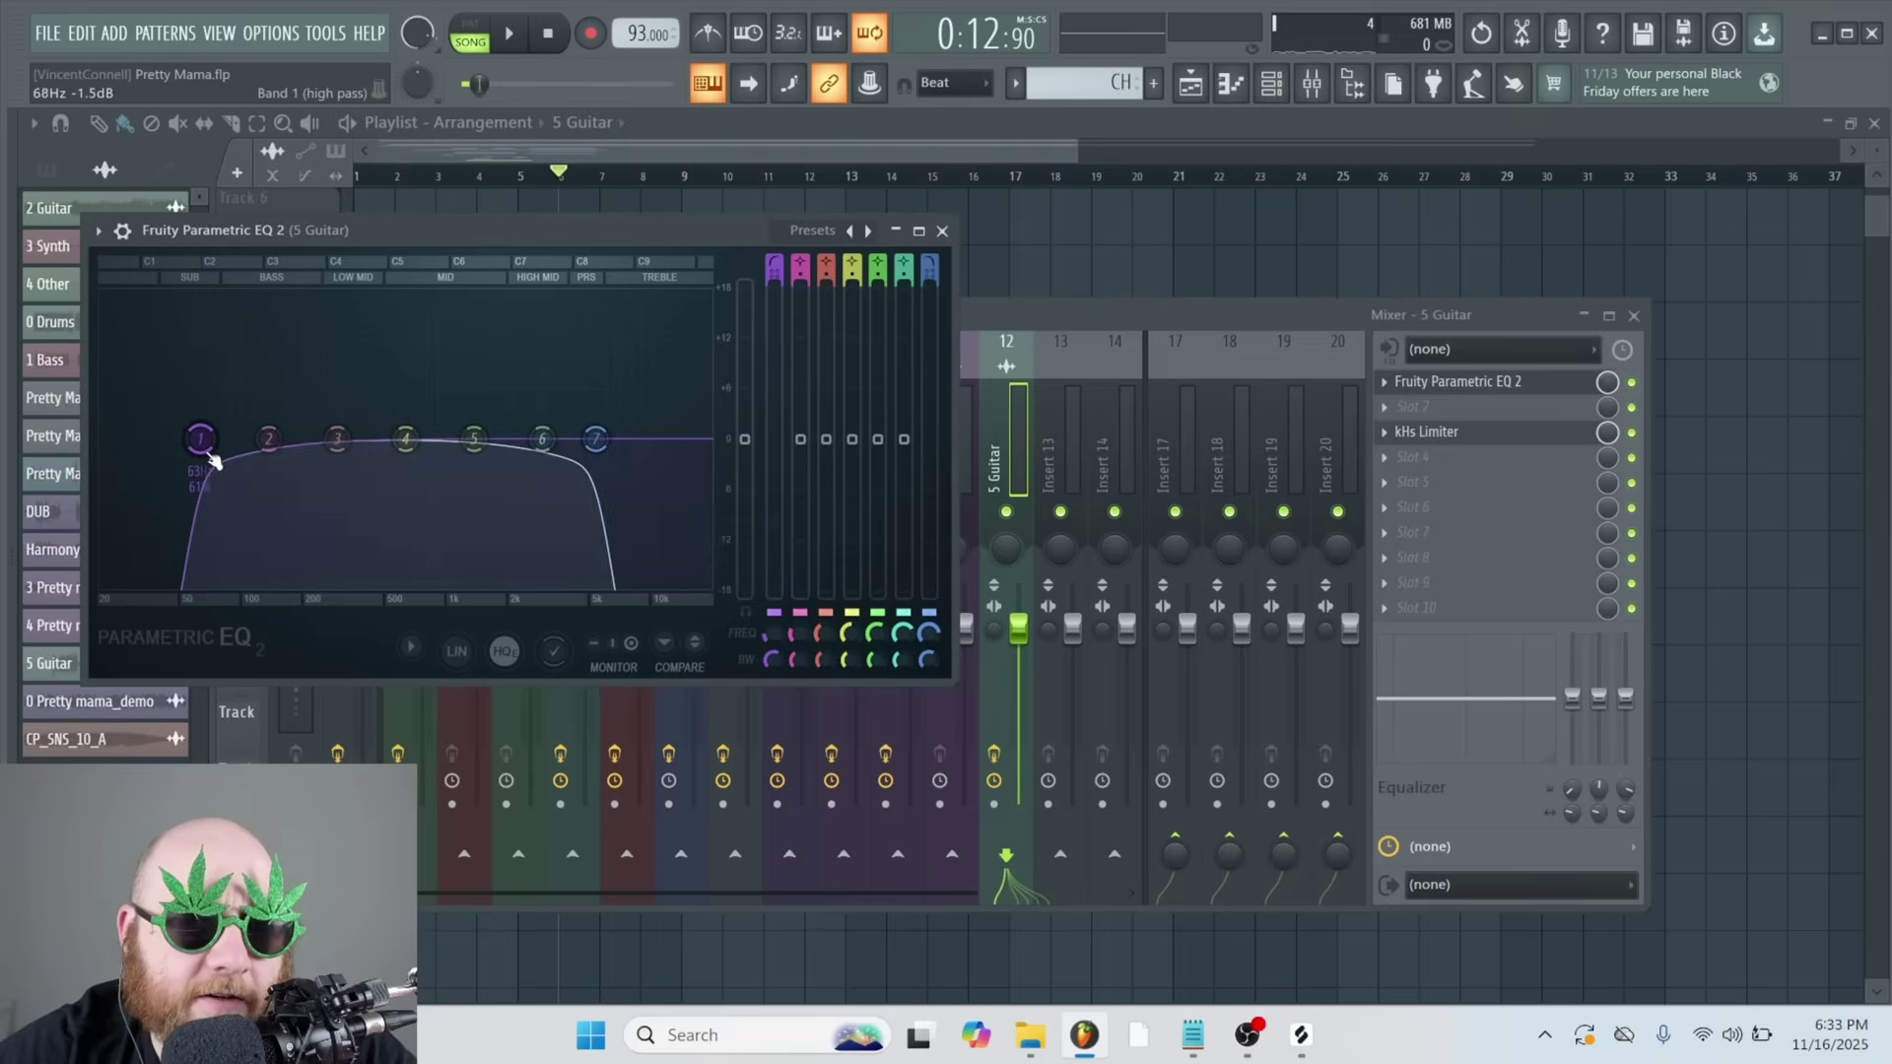
{"action": "key", "text": "space"}
{"action": "left_click_drag", "start_coordinate": [202, 440], "coordinate": [337, 449]}
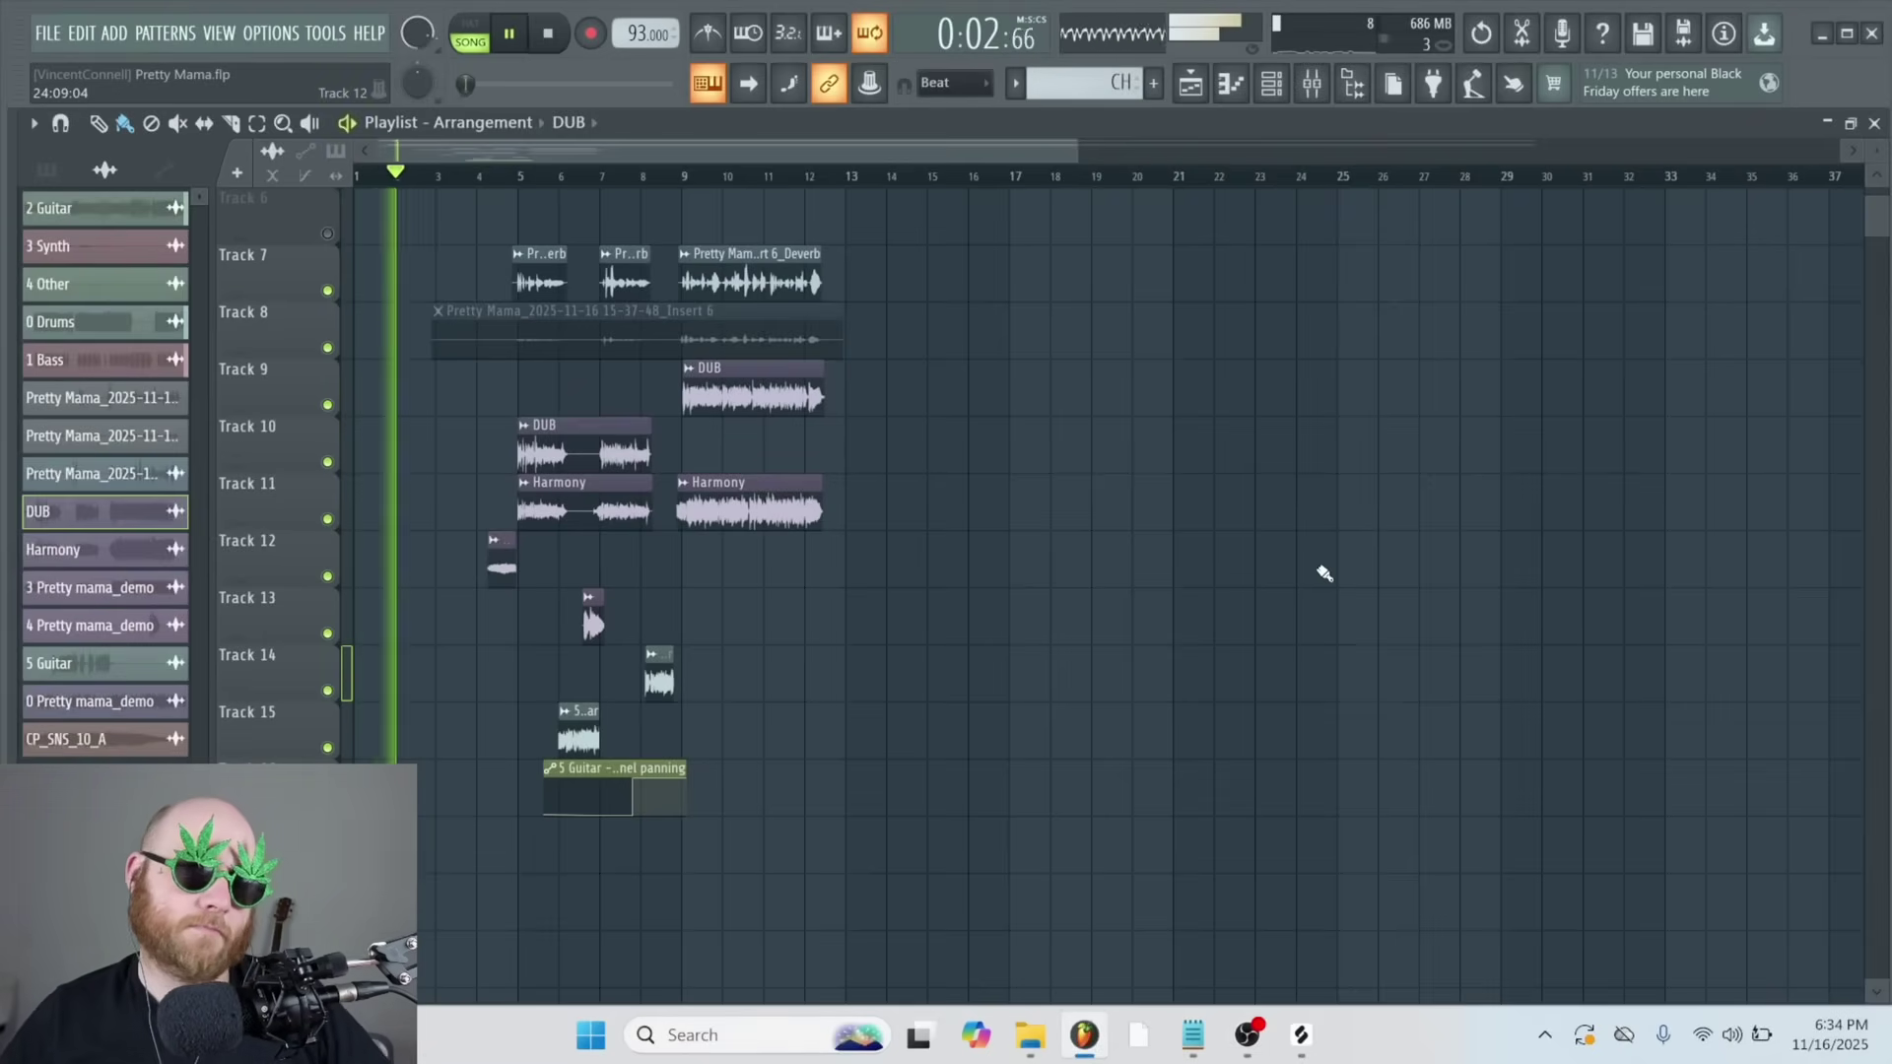
{"action": "scroll", "coordinate": [1321, 571], "scroll_direction": "up", "scroll_amount": 5}
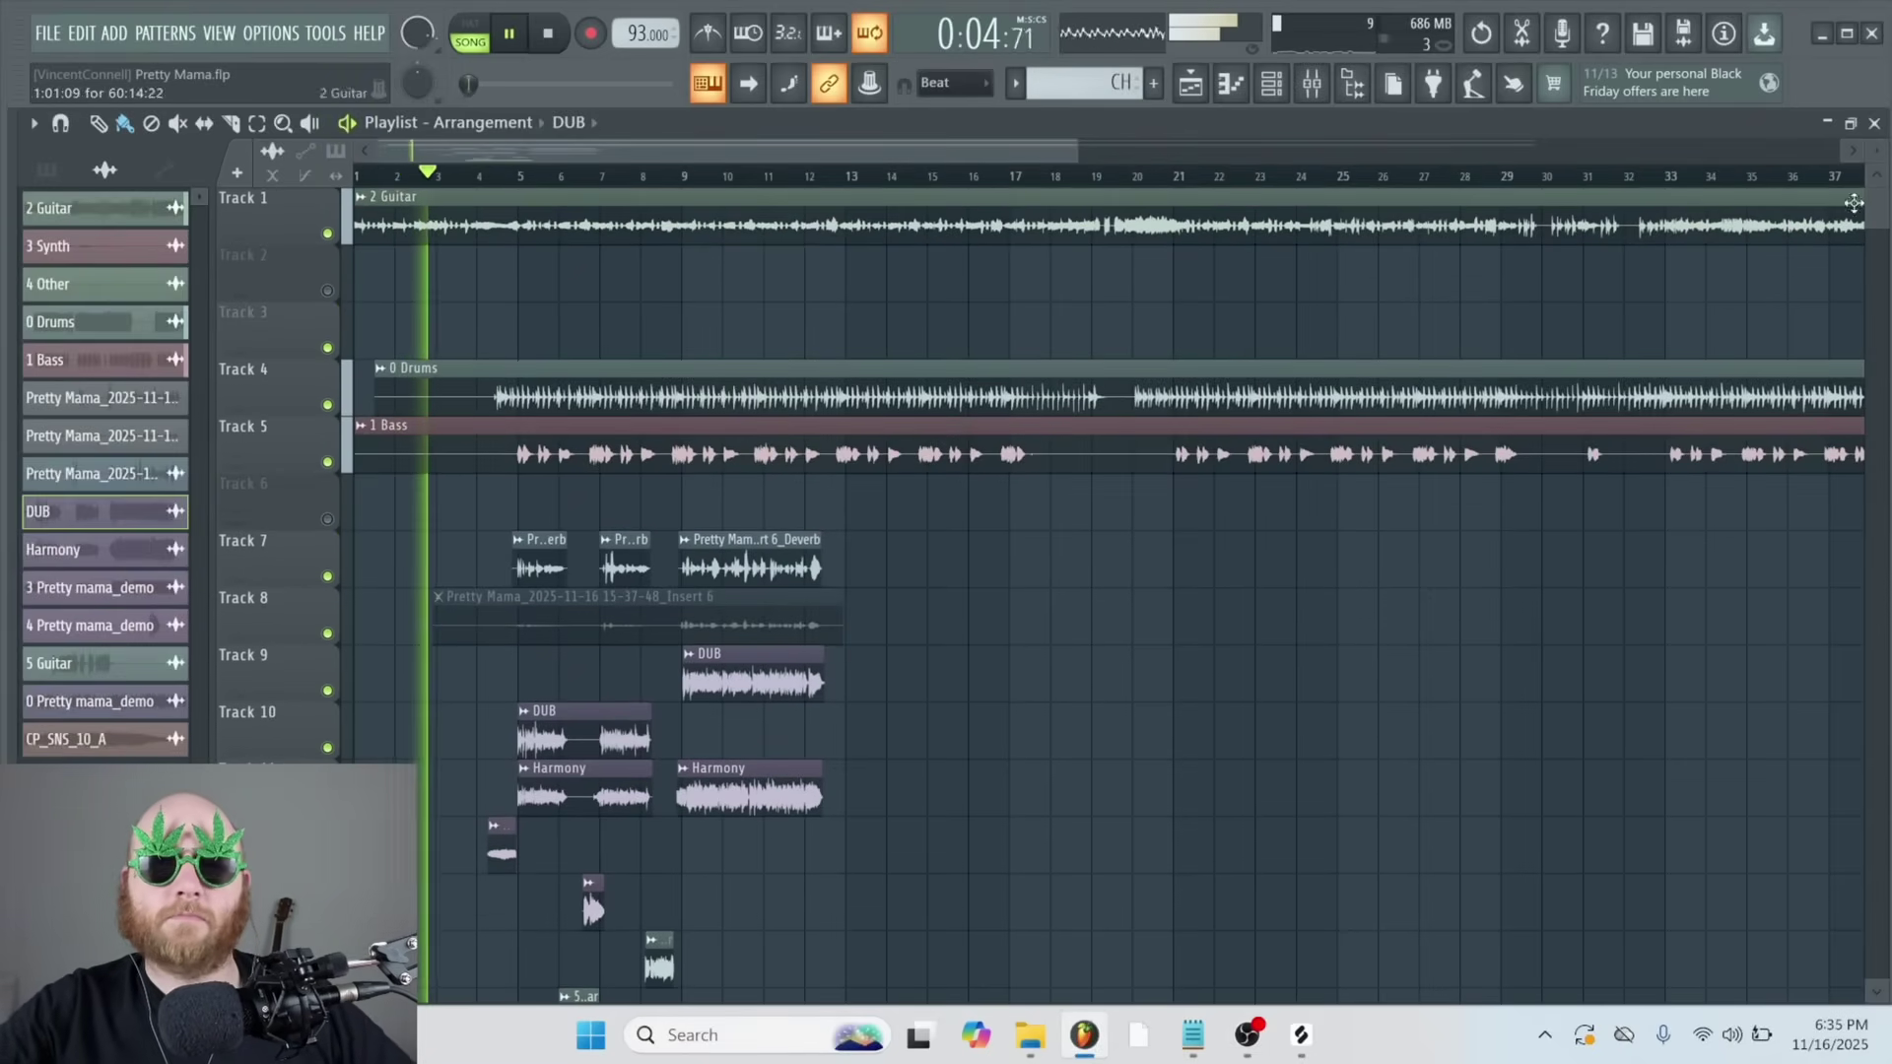
{"action": "left_click_drag", "start_coordinate": [1869, 159], "coordinate": [1869, 153]}
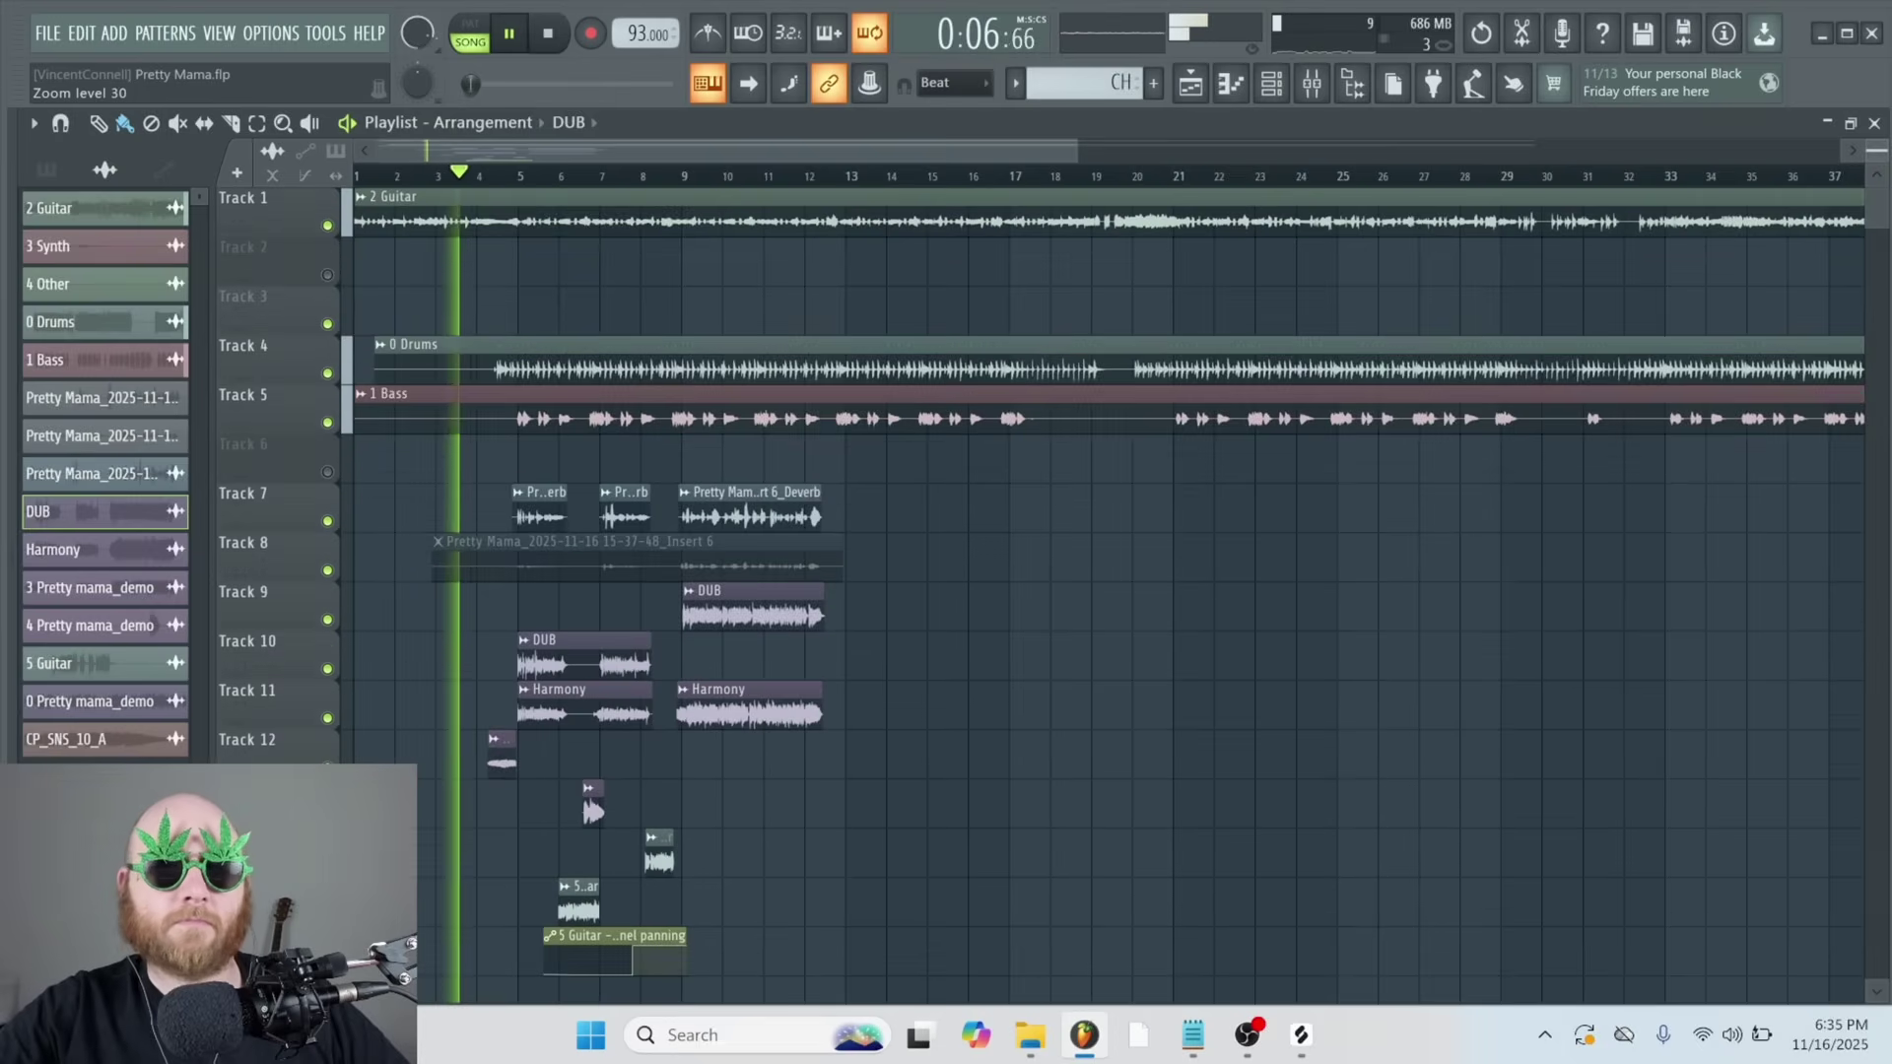